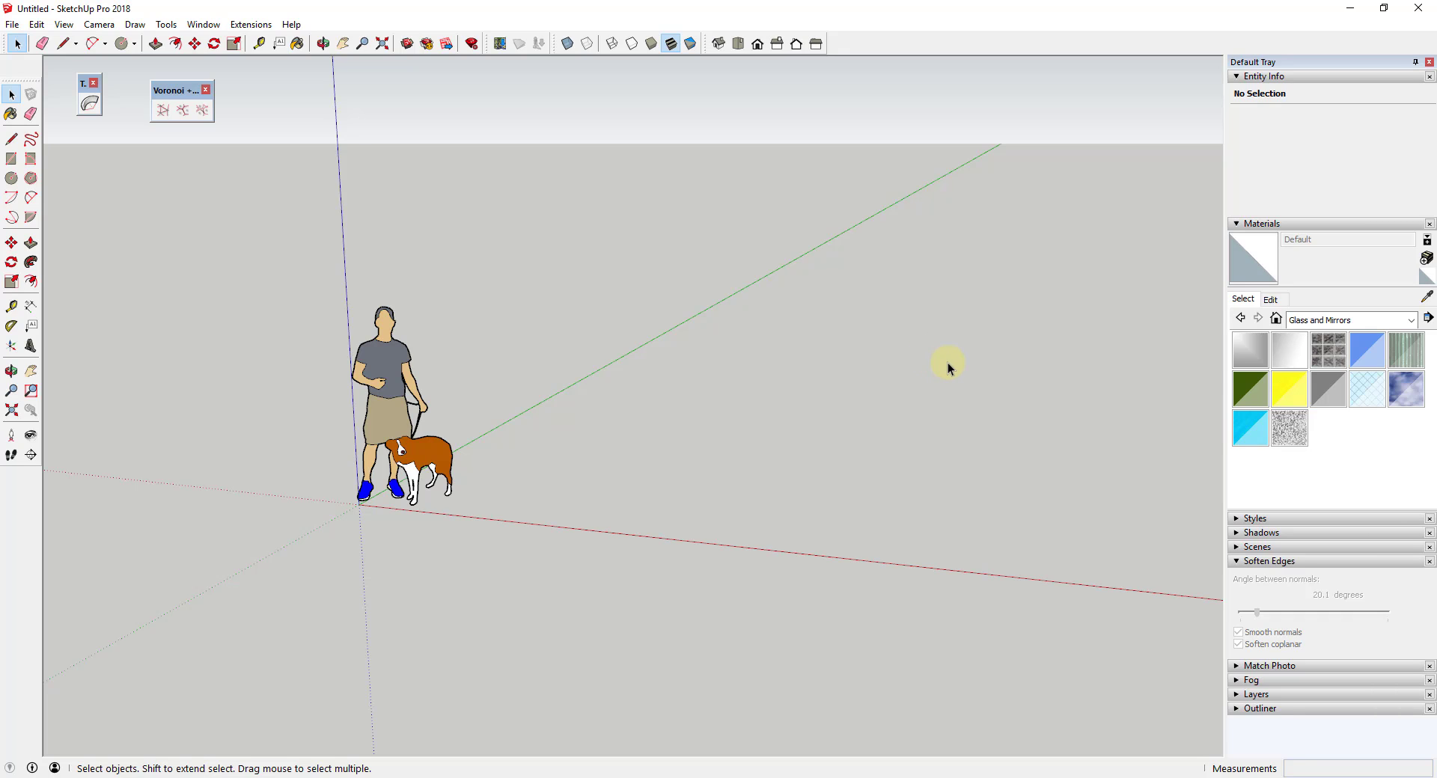
# Draw a 75' by 150' rectangle on the ground beside the red axis, just past the scale figure.
pyautogui.moveTo(780, 468); pyautogui.dragTo(662, 527, button='middle')
pyautogui.scroll(-3, 662, 527)
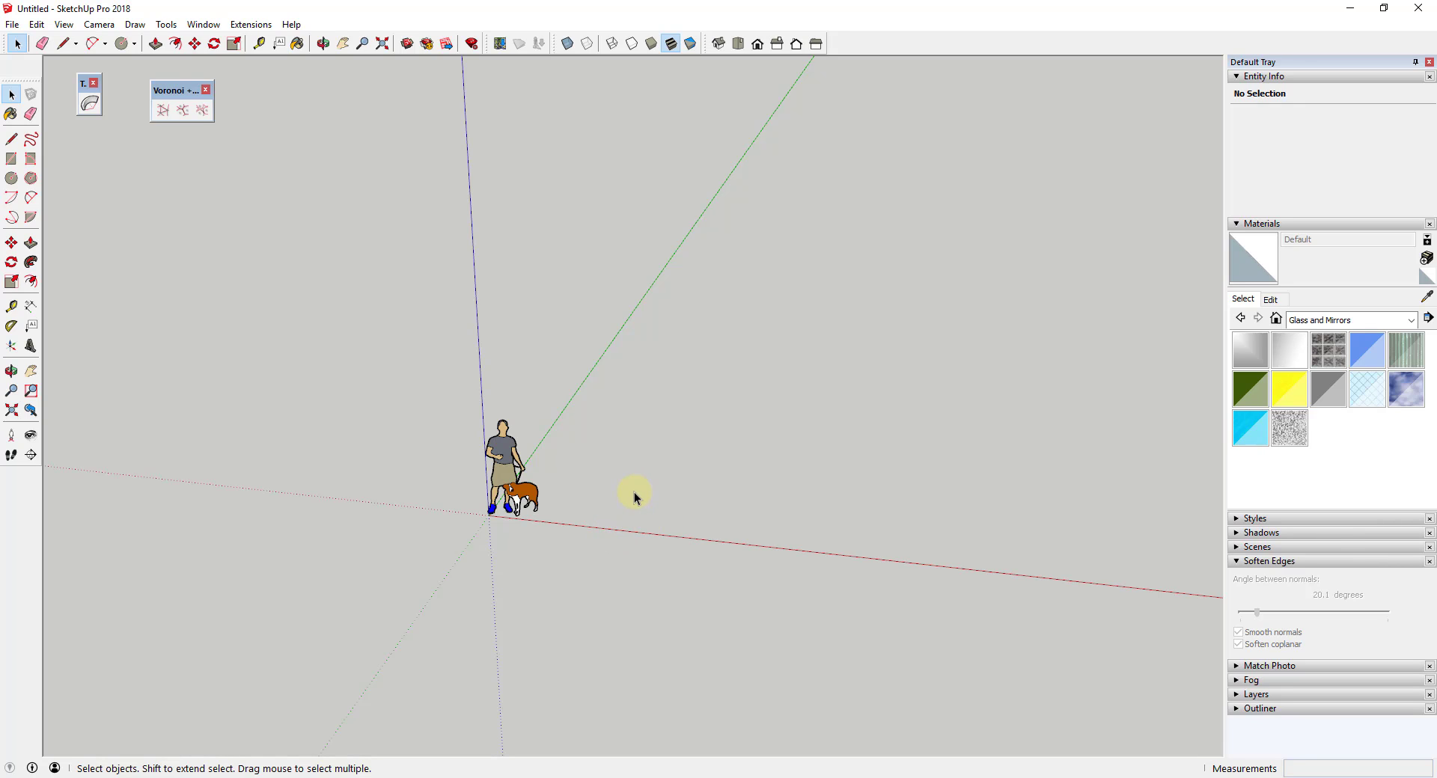
pyautogui.press('r')
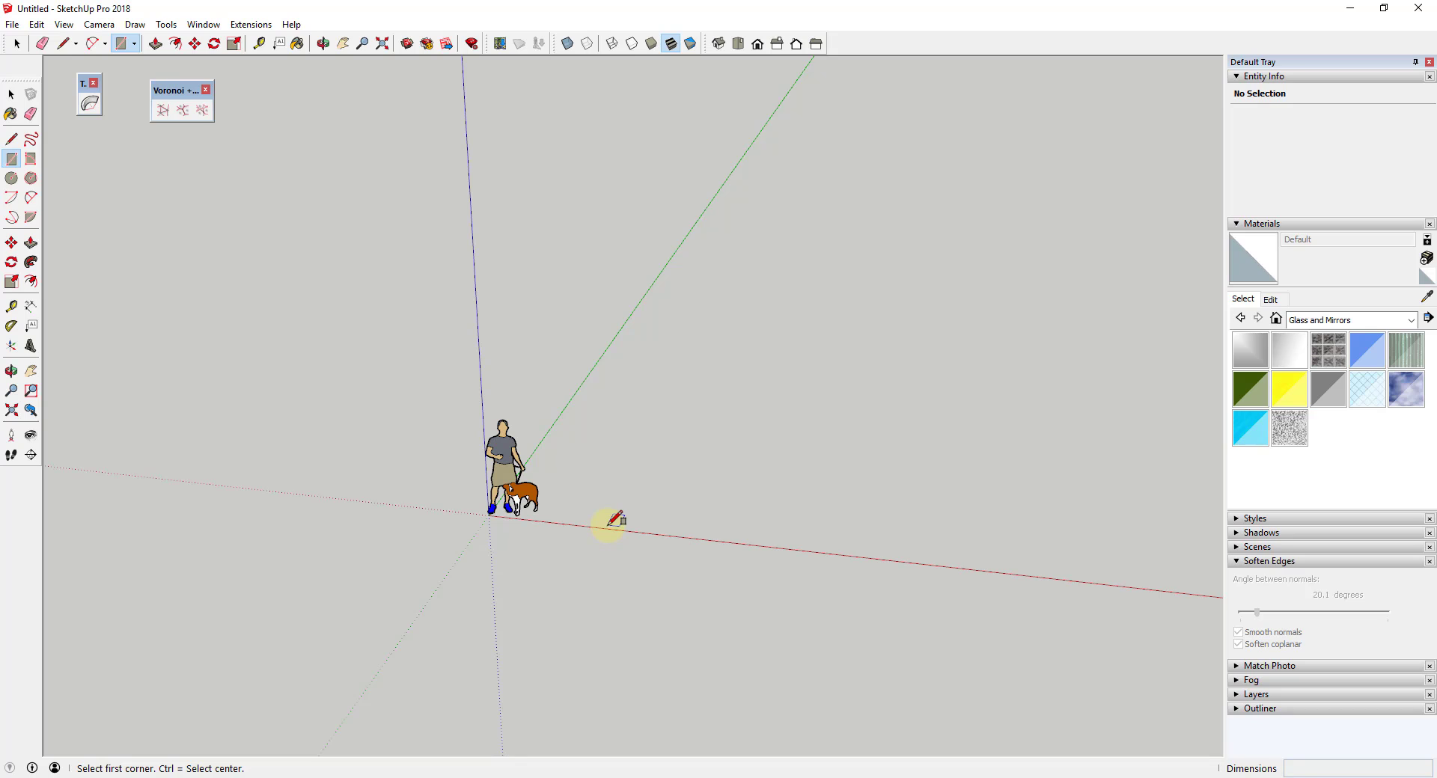
pyautogui.click(609, 525)
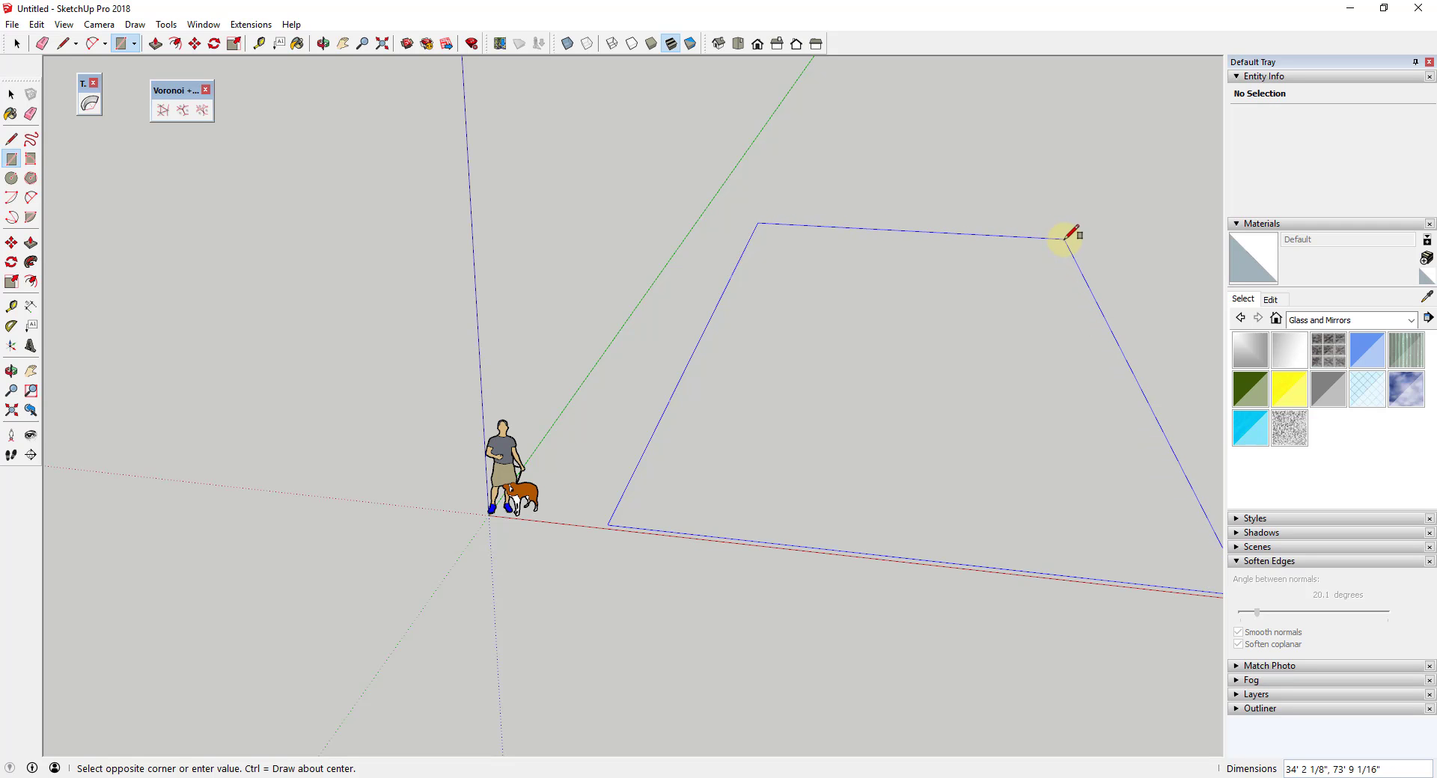
pyautogui.moveTo(1067, 236); pyautogui.dragTo(868, 269, button='middle')
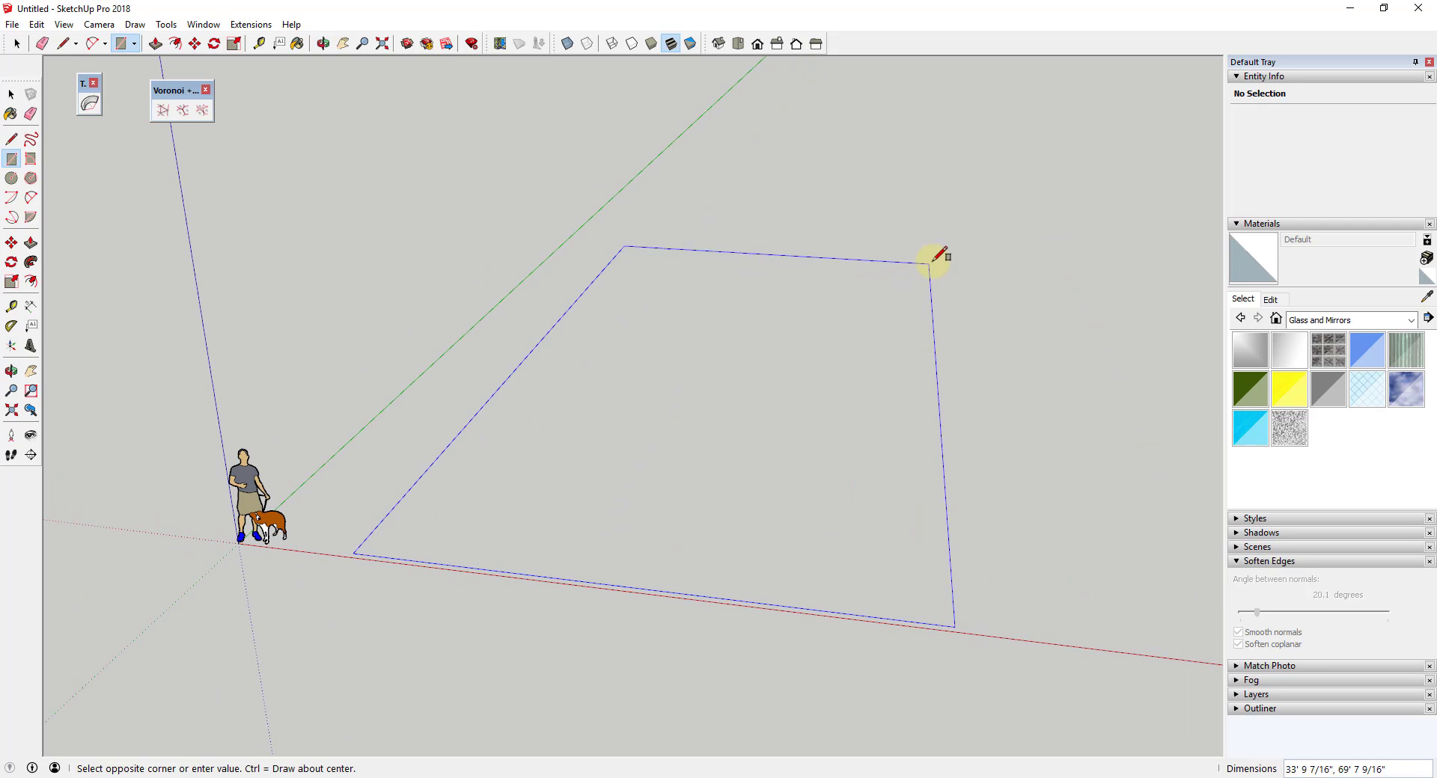
pyautogui.press('o')
pyautogui.moveTo(1052, 218); pyautogui.dragTo(940, 271)
pyautogui.moveTo(940, 270); pyautogui.dragTo(866, 265, button='middle')
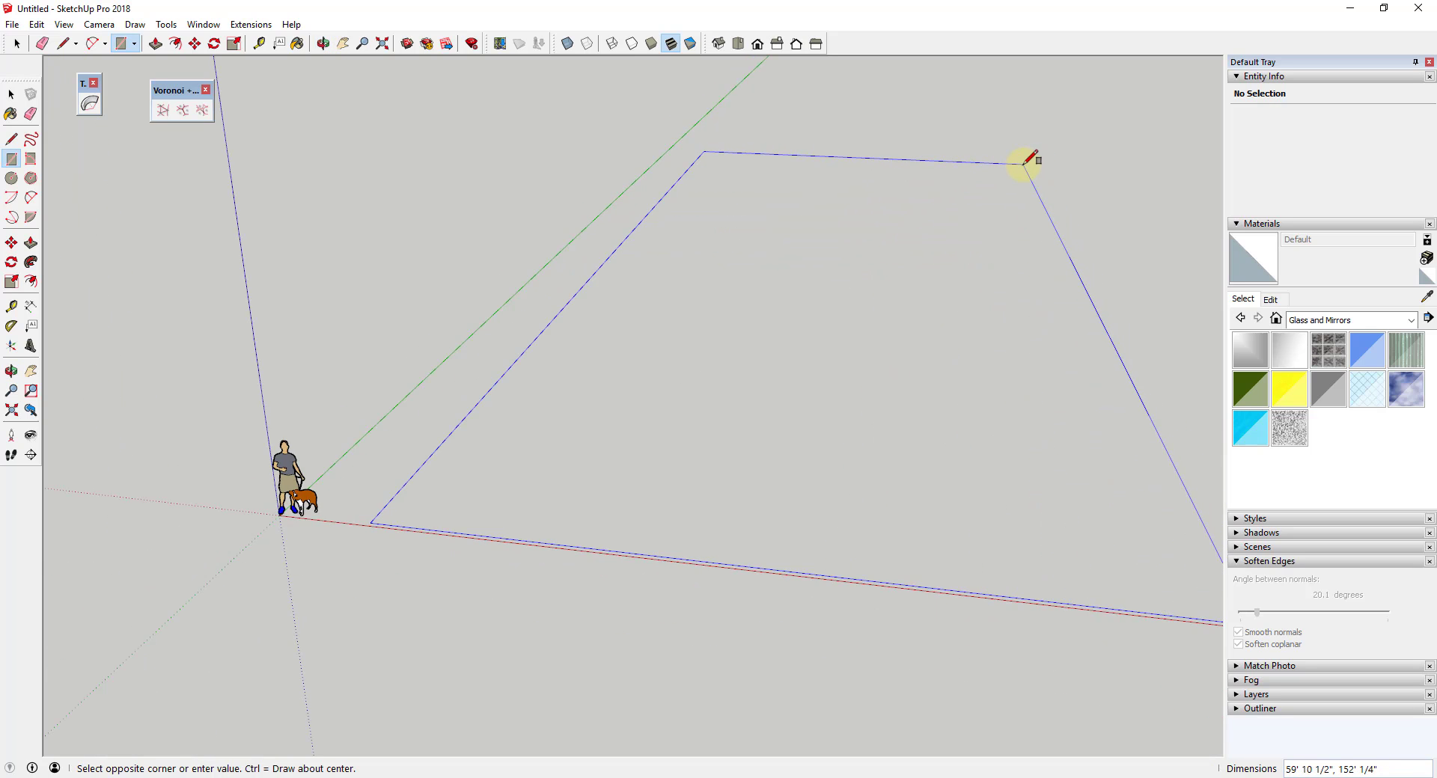
pyautogui.moveTo(1032, 159); pyautogui.dragTo(842, 170, button='middle')
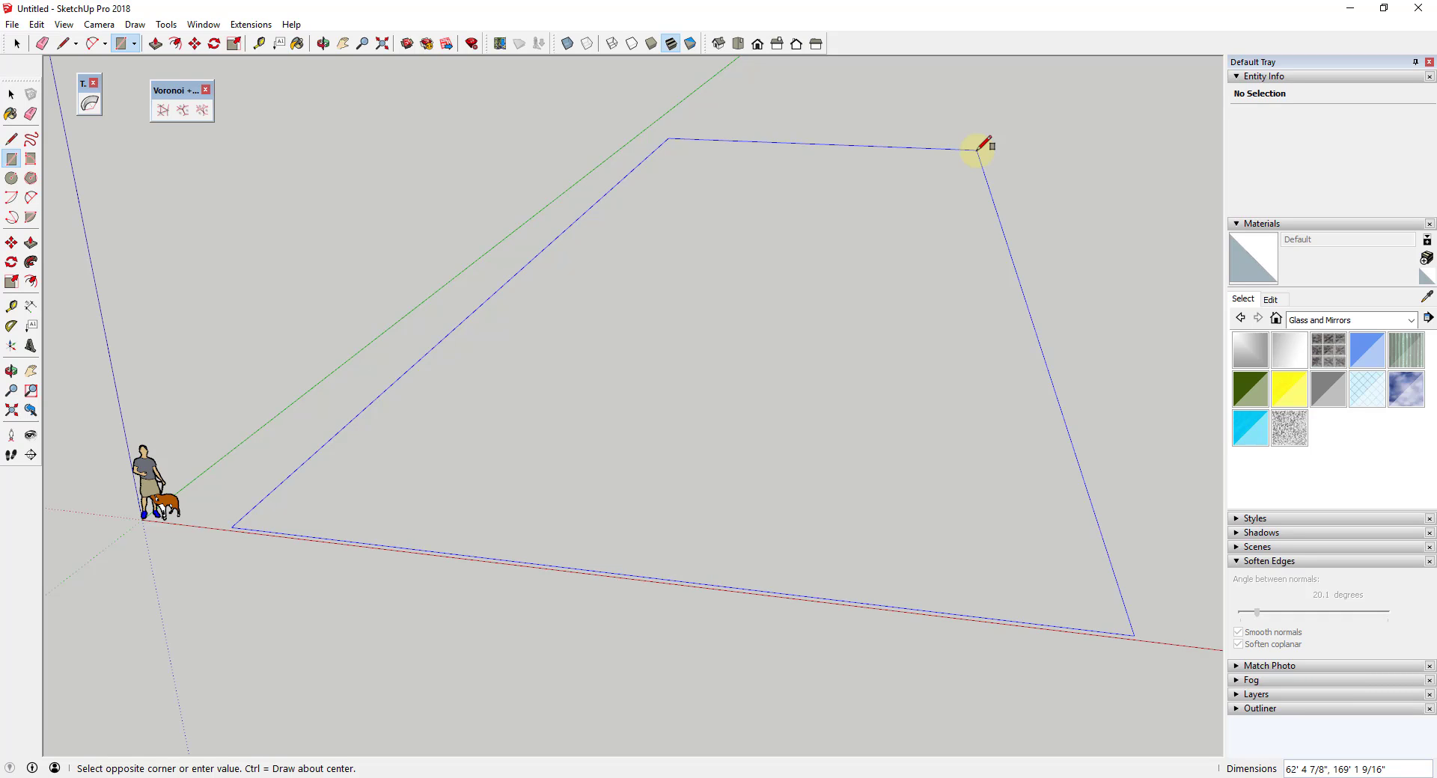
pyautogui.write("75',150")
pyautogui.press('Return')
pyautogui.press('space')
pyautogui.scroll(-2, 741, 318)
pyautogui.moveTo(741, 318); pyautogui.dragTo(801, 558, button='middle')
pyautogui.scroll(-4, 801, 524)
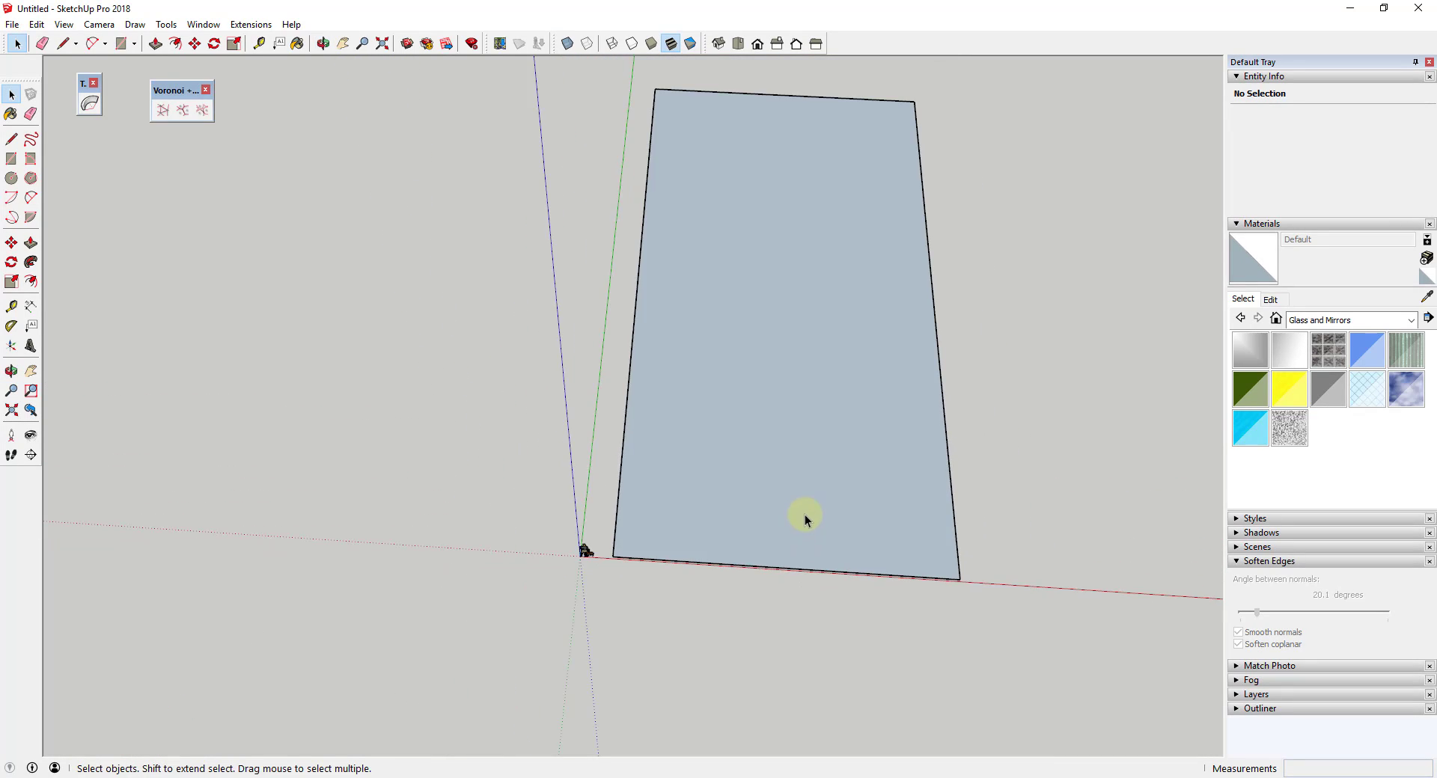
# Move the rectangle's long edge farthest from the origin 25' outward along the red axis and reverse the face.
pyautogui.click(811, 416)
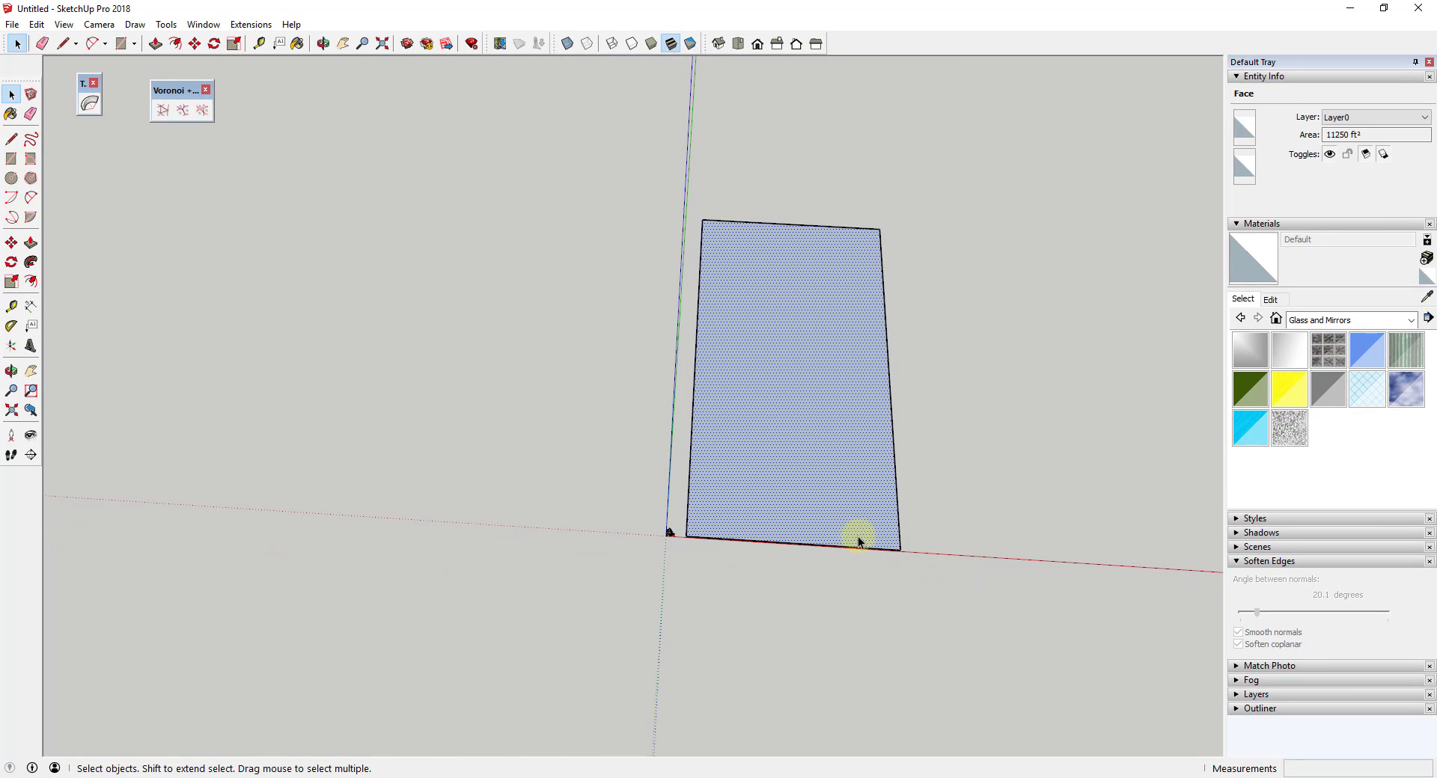
pyautogui.click(895, 490)
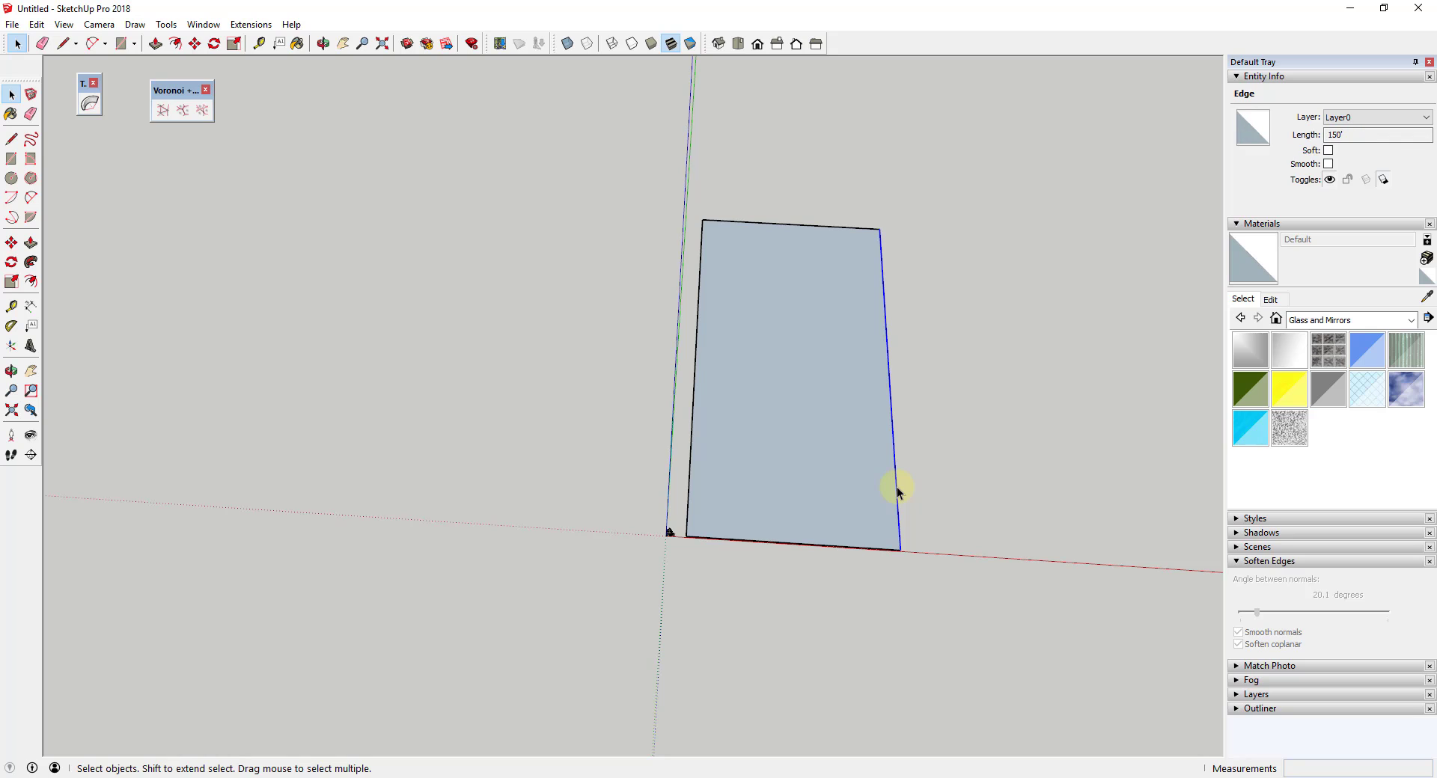
pyautogui.press('m')
pyautogui.click(896, 488)
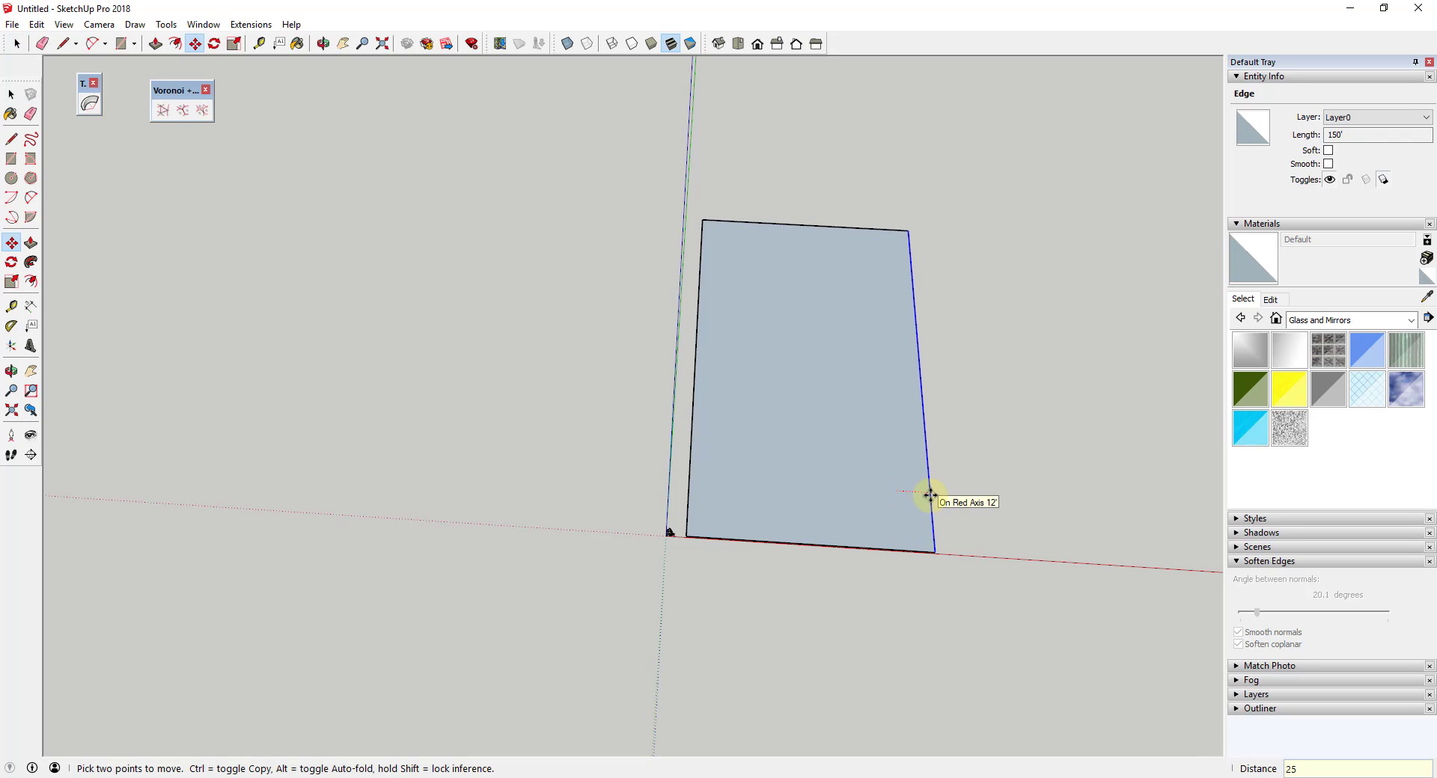
pyautogui.write('25')
pyautogui.press('Return')
pyautogui.press('space')
pyautogui.rightClick(866, 402)
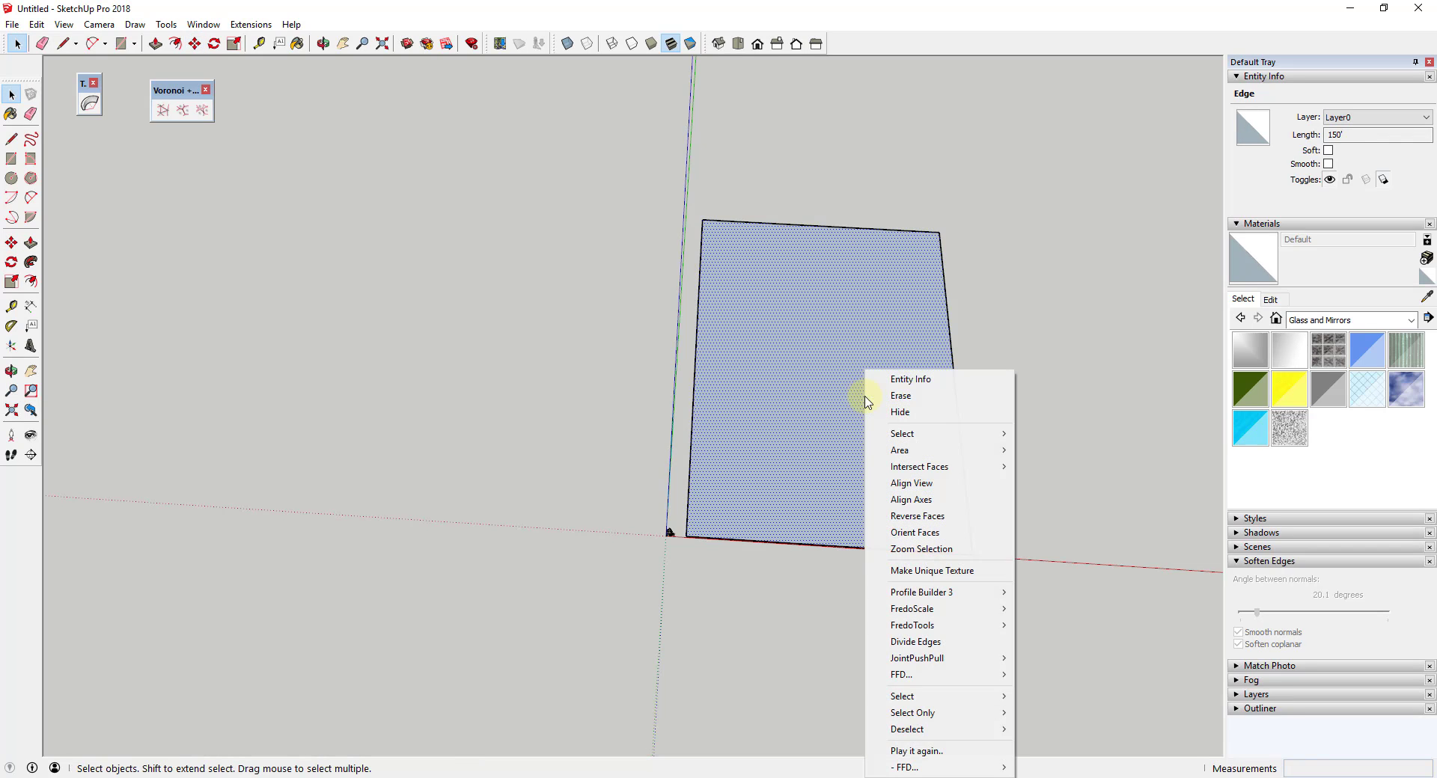
pyautogui.click(926, 515)
# Divide the rectangle's long edge nearest the green axis into 12 equal segments.
pyautogui.scroll(3, 1094, 417)
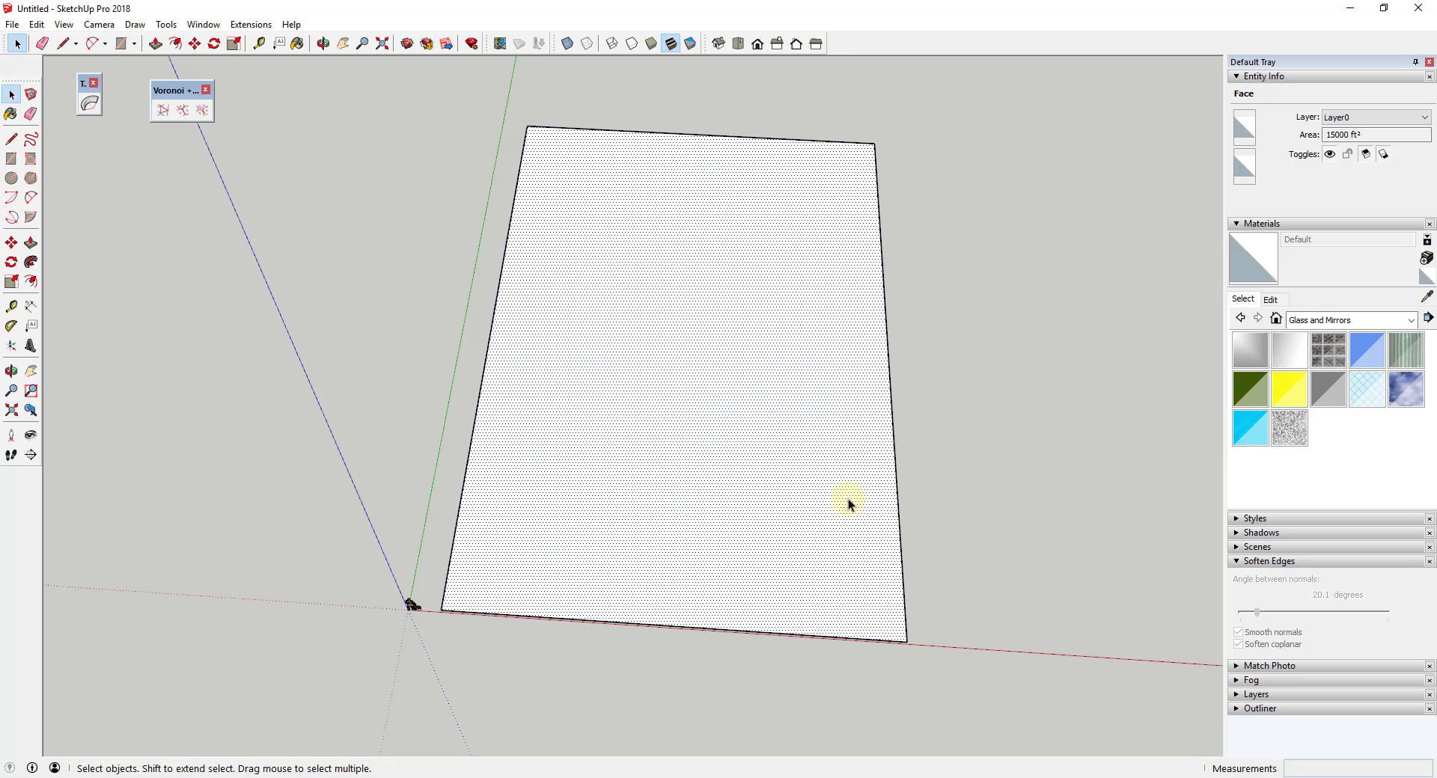
pyautogui.moveTo(879, 536); pyautogui.dragTo(905, 529, button='middle')
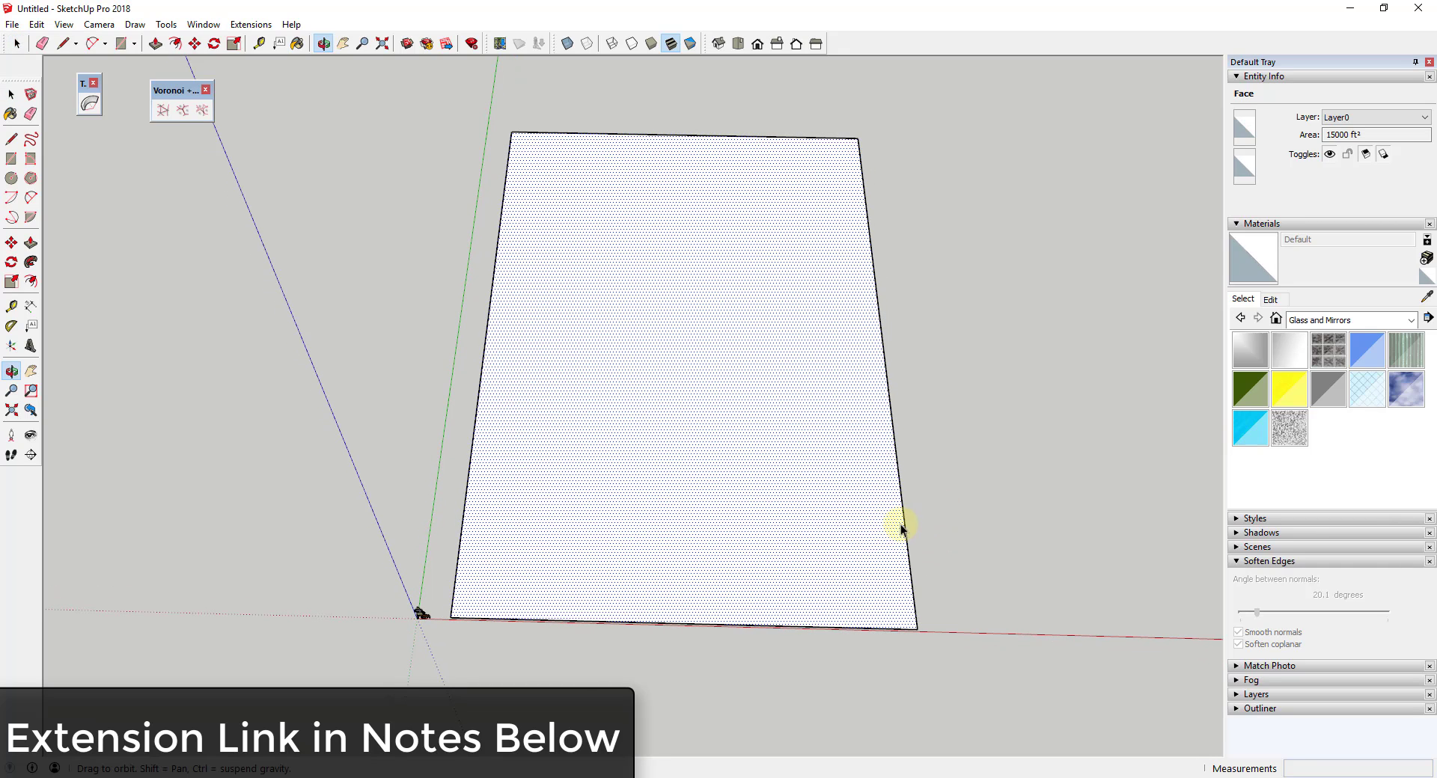
pyautogui.click(453, 550)
pyautogui.click(458, 550)
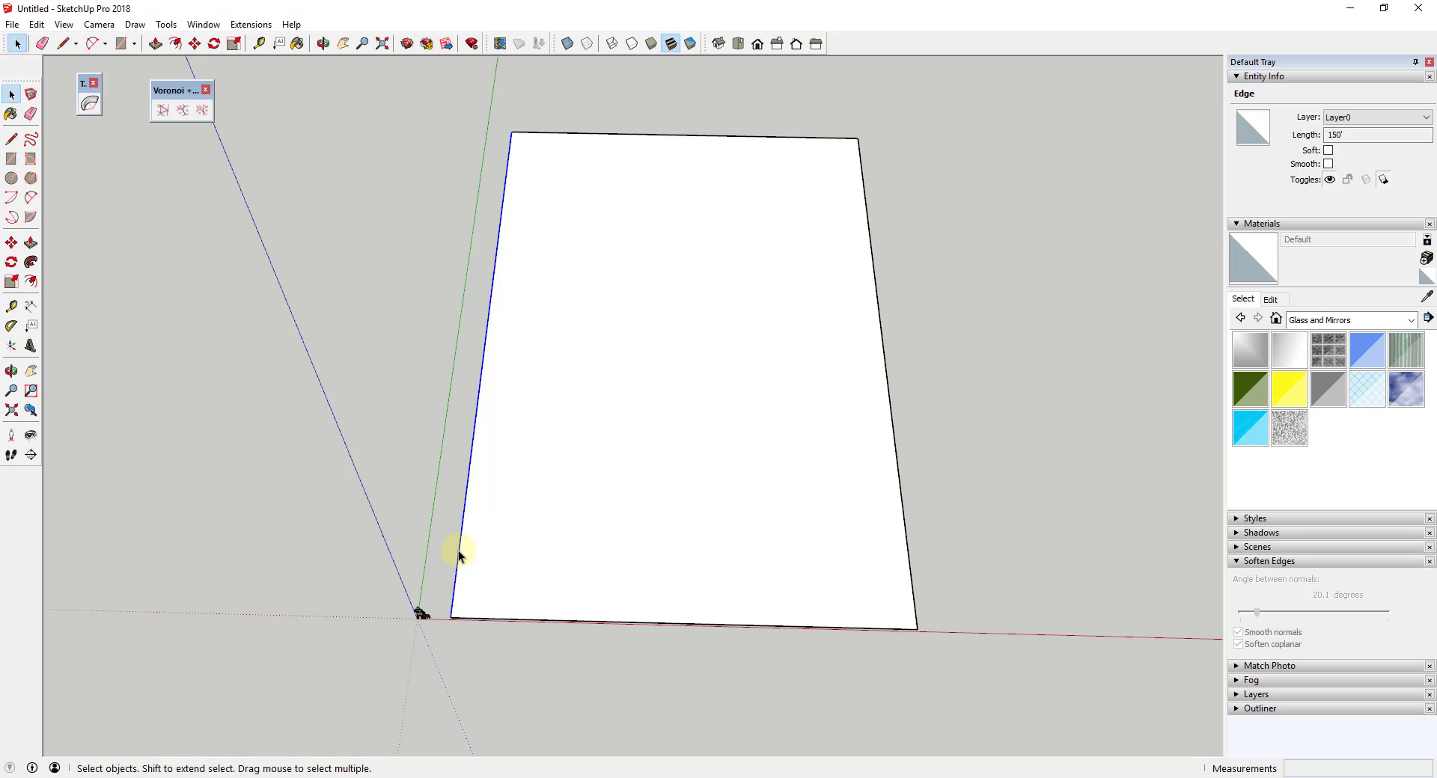
pyautogui.rightClick(459, 551)
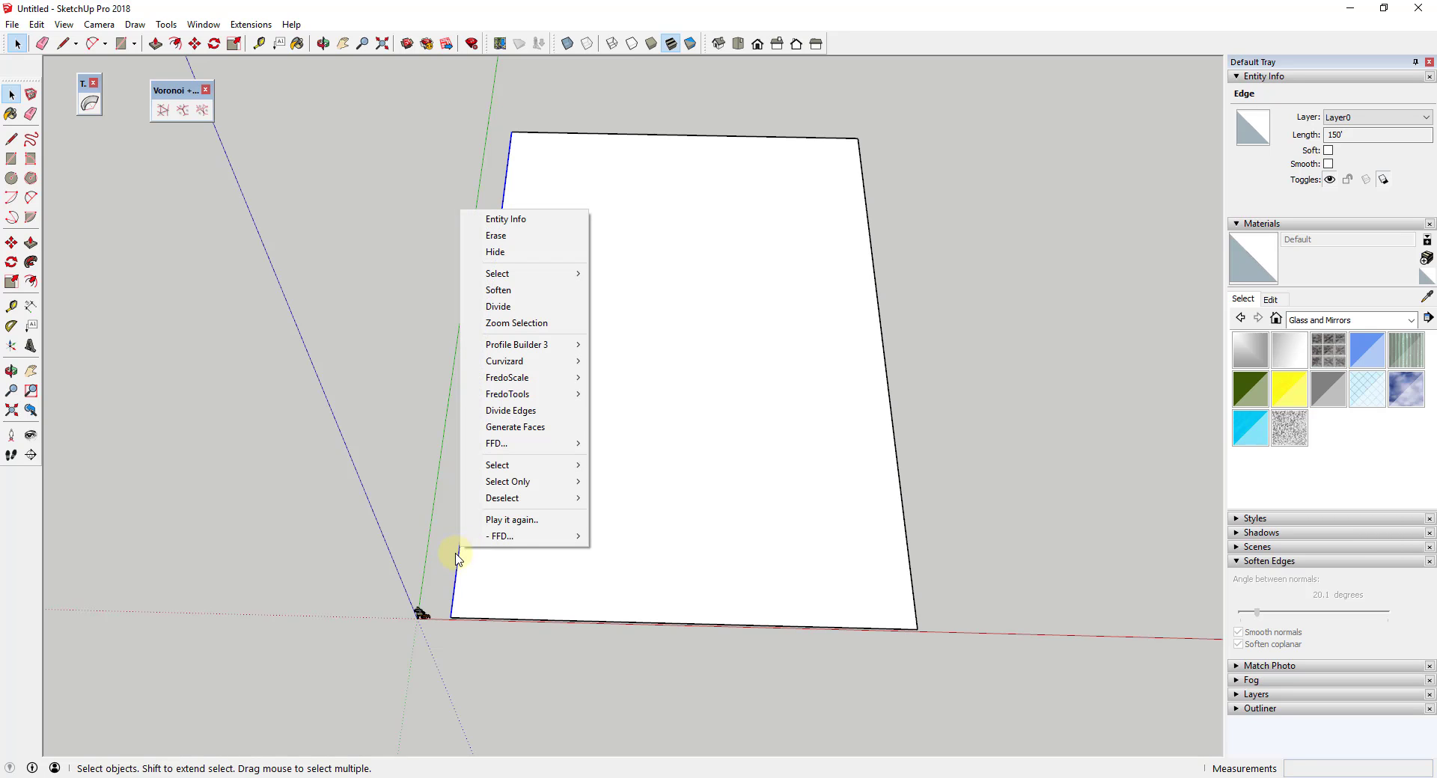
pyautogui.click(498, 307)
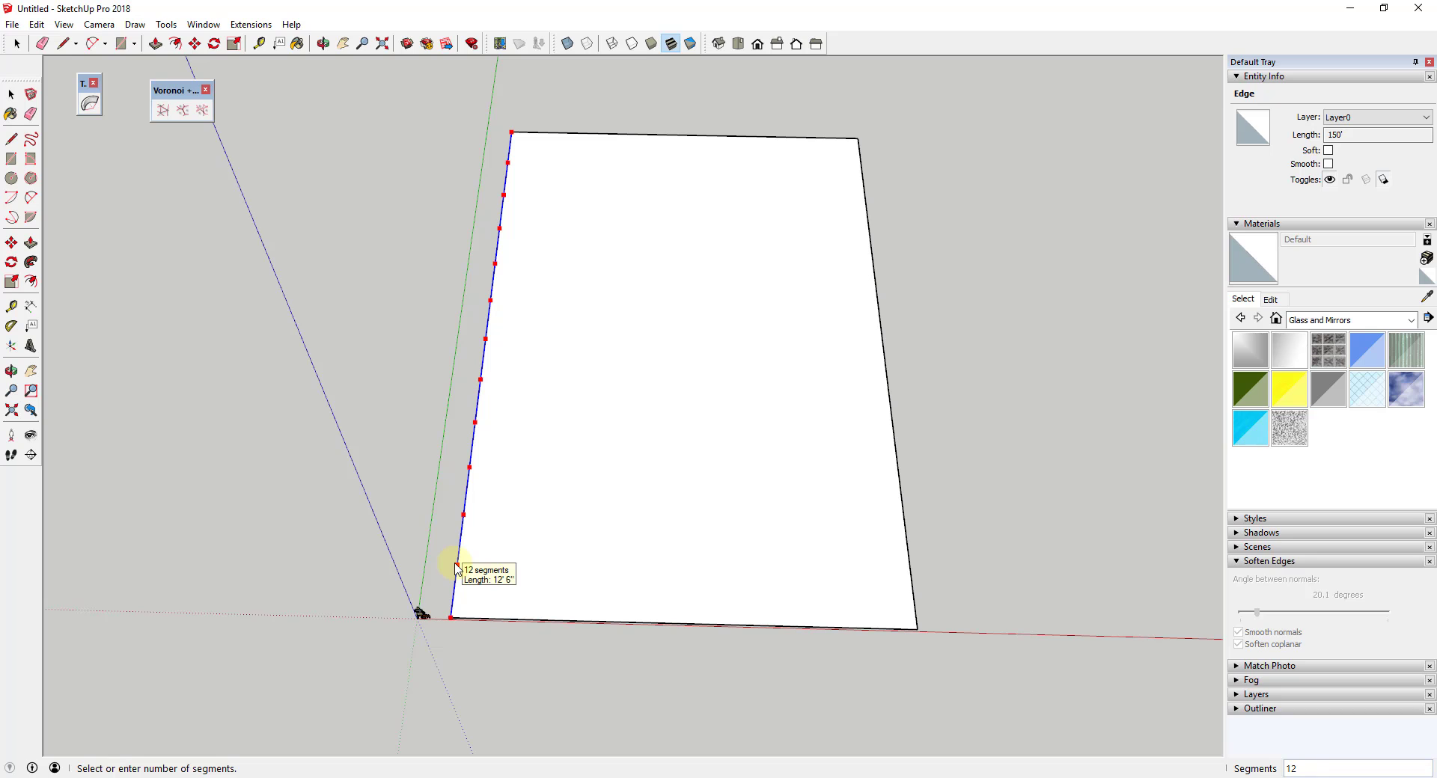
pyautogui.click(457, 569)
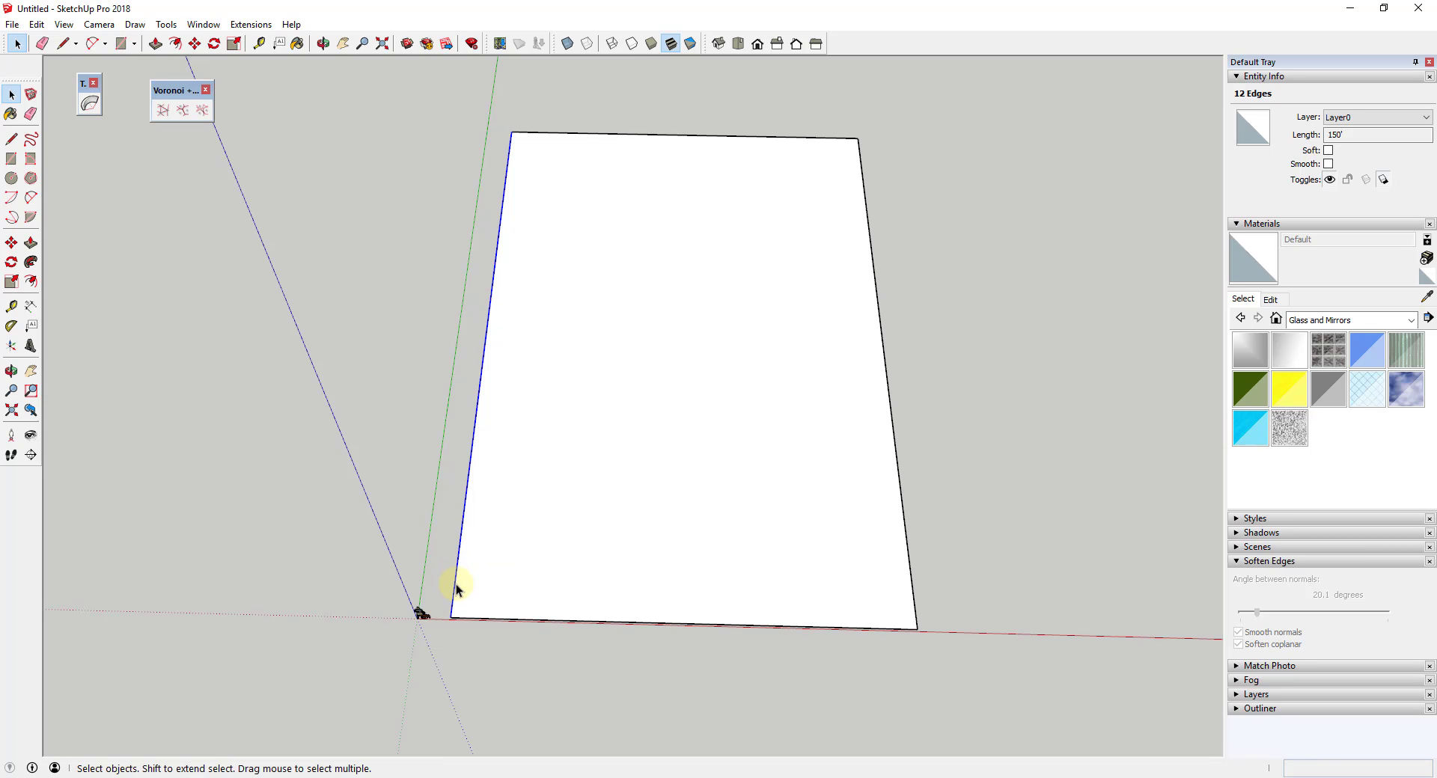
pyautogui.click(458, 552)
pyautogui.click(459, 572)
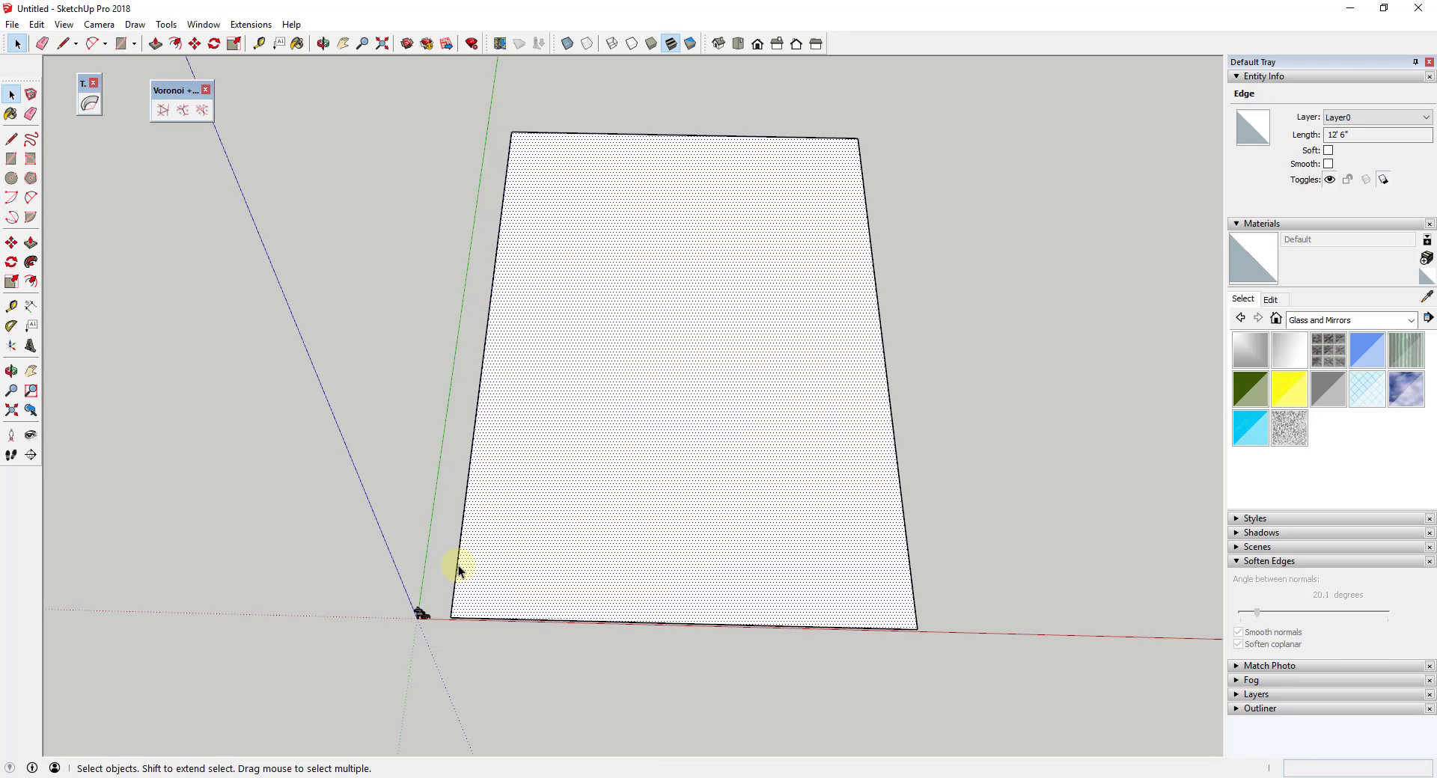
pyautogui.click(458, 564)
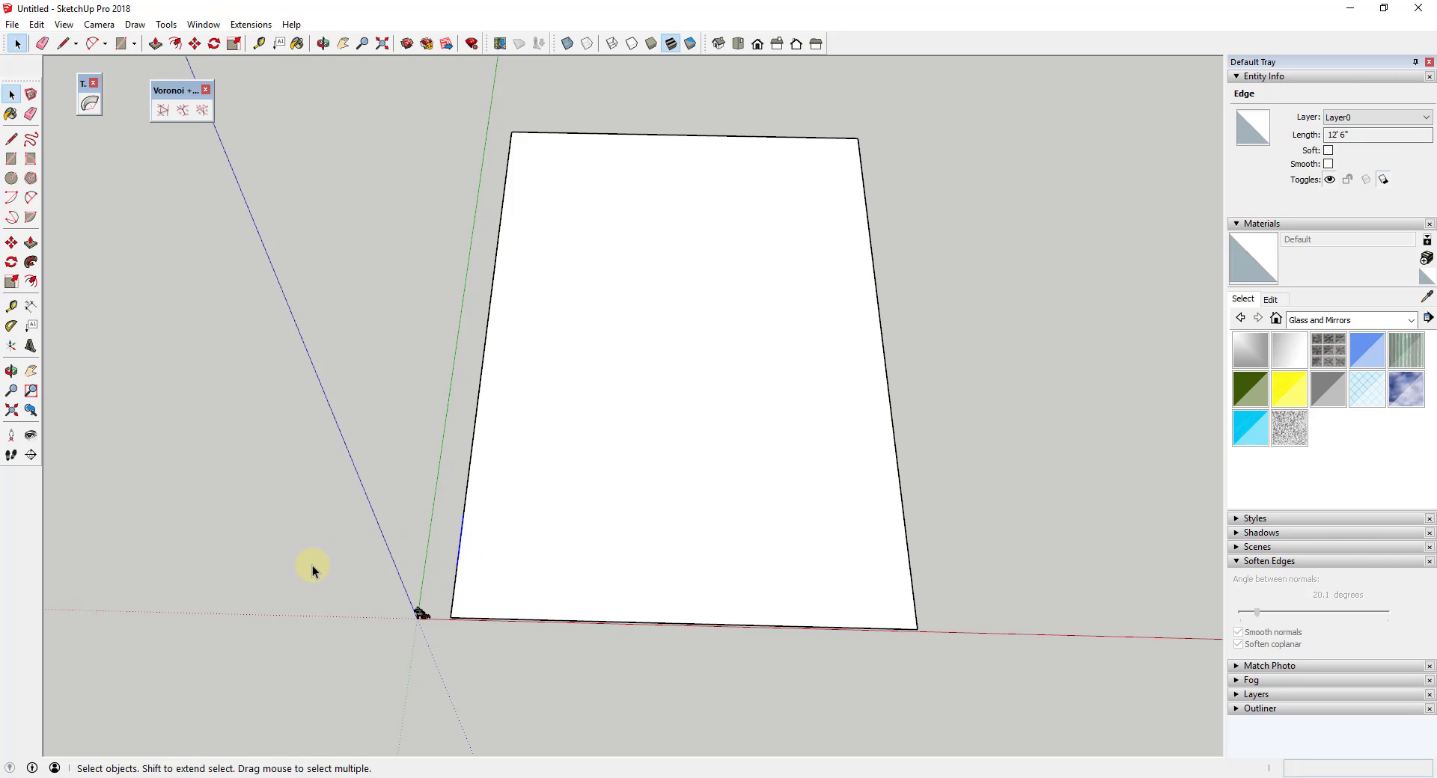
# Draw a narrow test rectangle along the red axis beyond the large face and reverse its face.
pyautogui.scroll(-3, 315, 466)
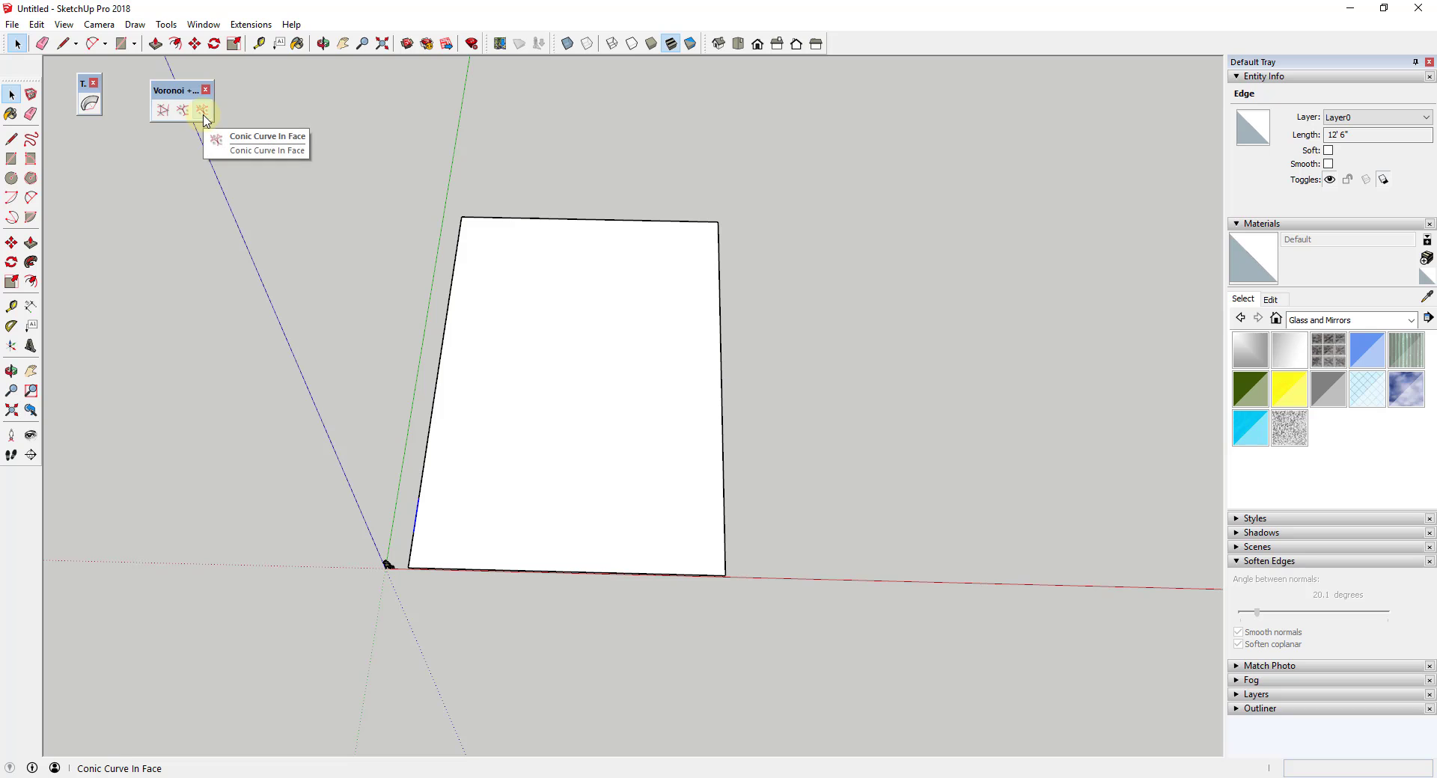
pyautogui.press('r')
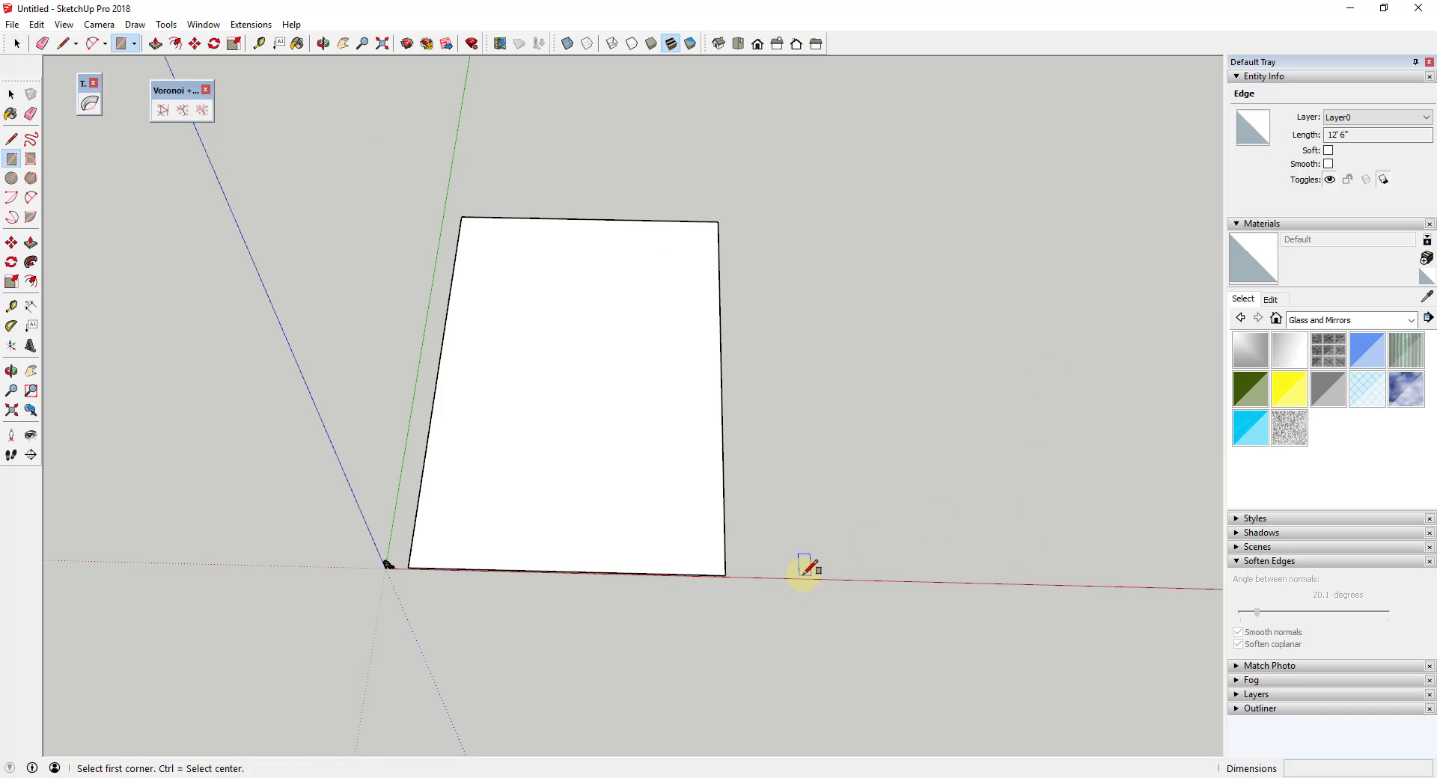
pyautogui.click(804, 575)
pyautogui.click(1036, 534)
pyautogui.press('space')
pyautogui.rightClick(965, 554)
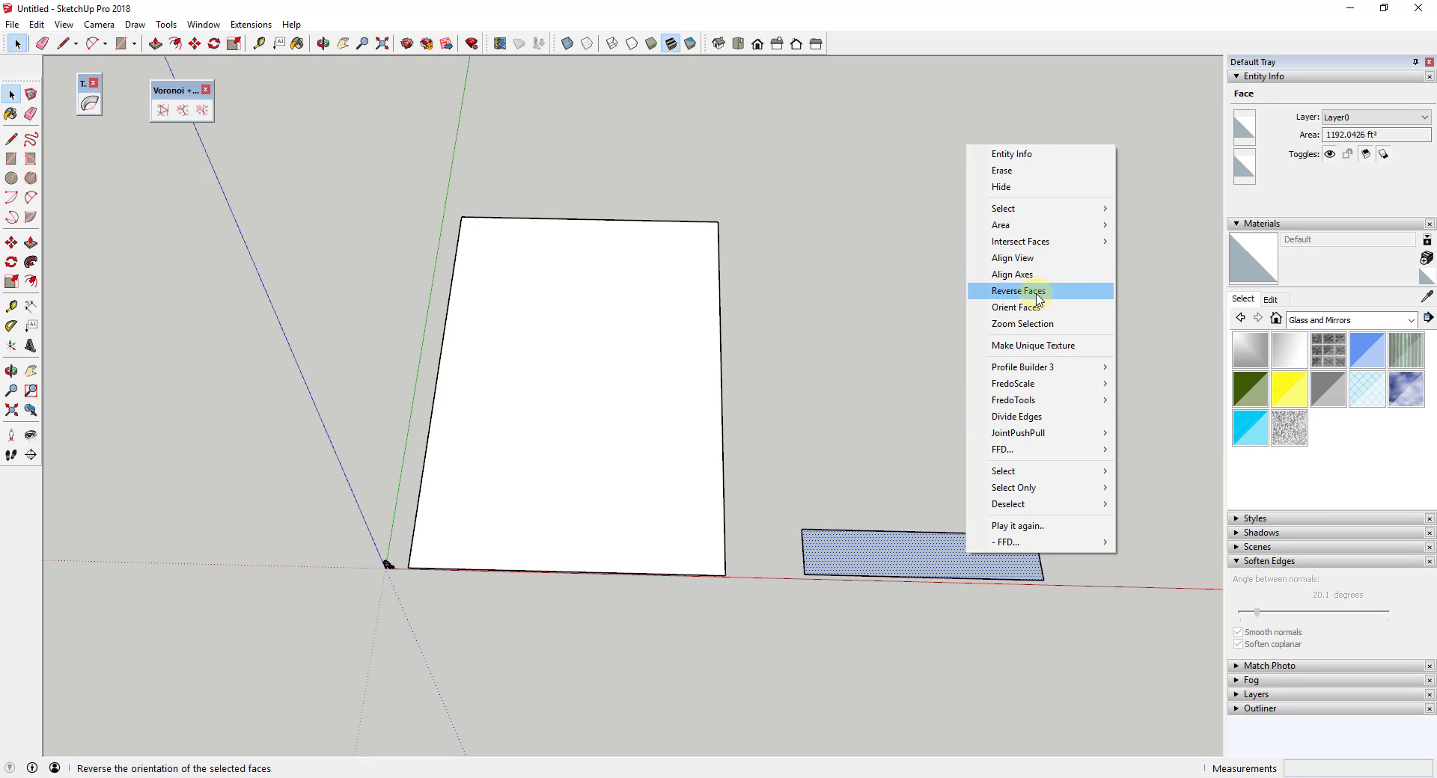
pyautogui.click(1038, 297)
pyautogui.scroll(3, 1123, 587)
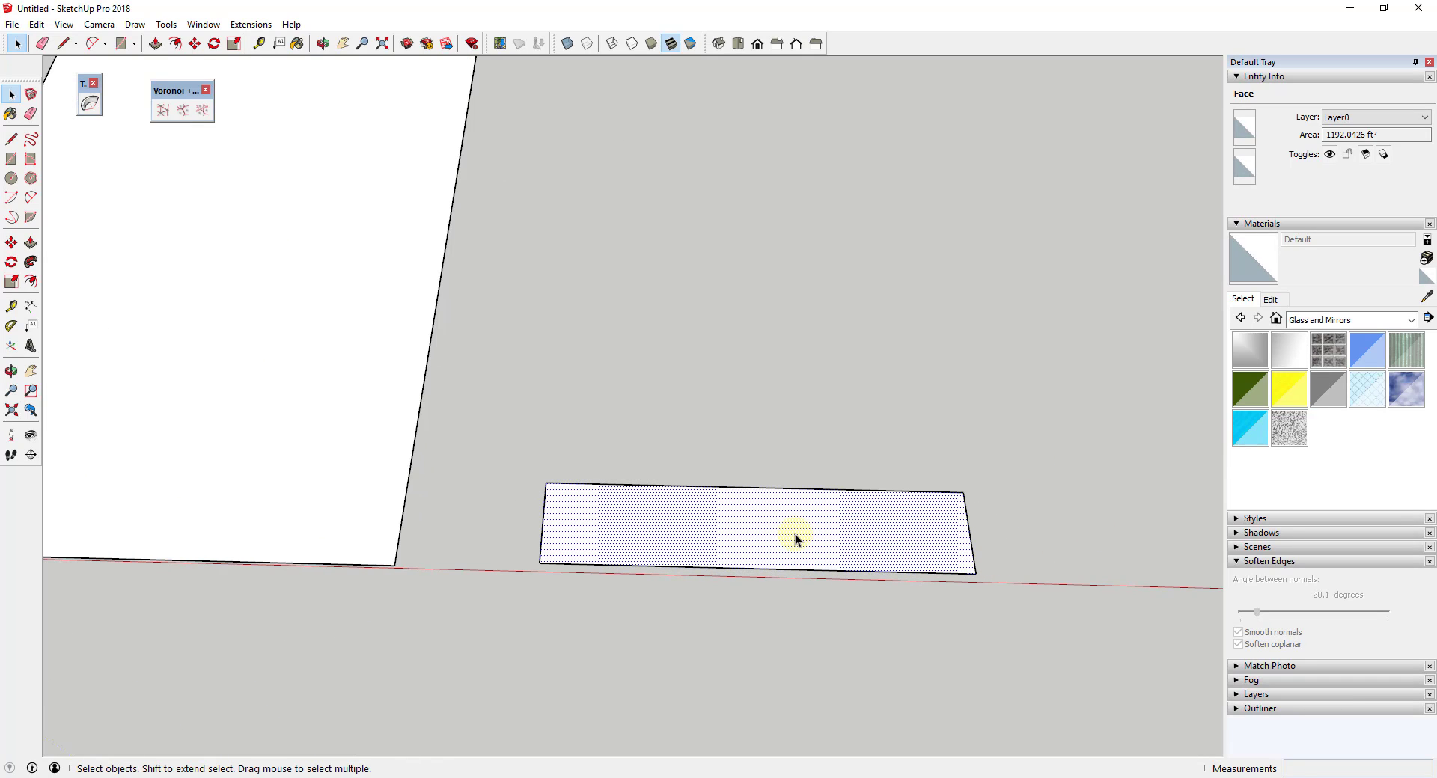
# Try Conic Curve In Face on the test rectangle with the default offset and undo the curve.
pyautogui.click(200, 109)
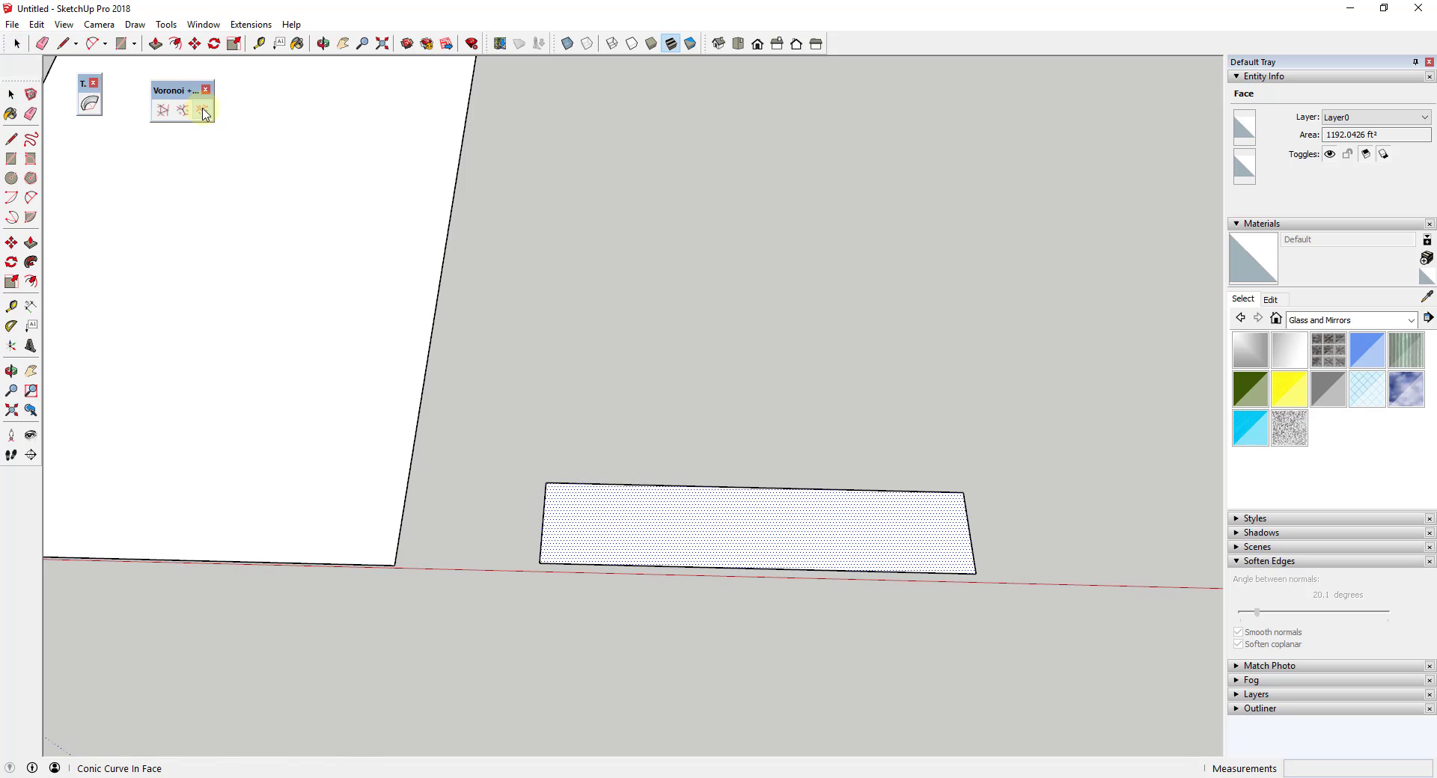
pyautogui.click(789, 541)
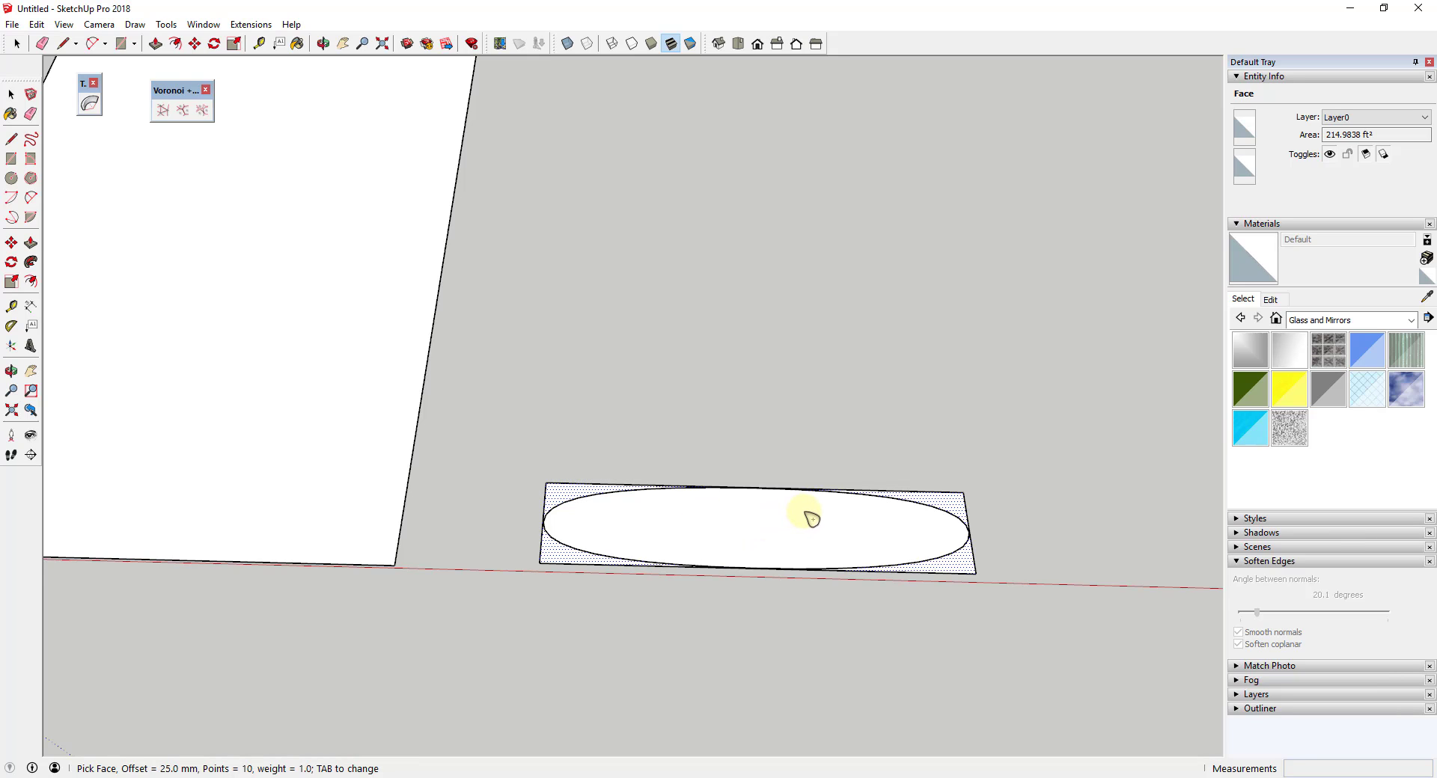
pyautogui.hotkey('ctrl', 'z')
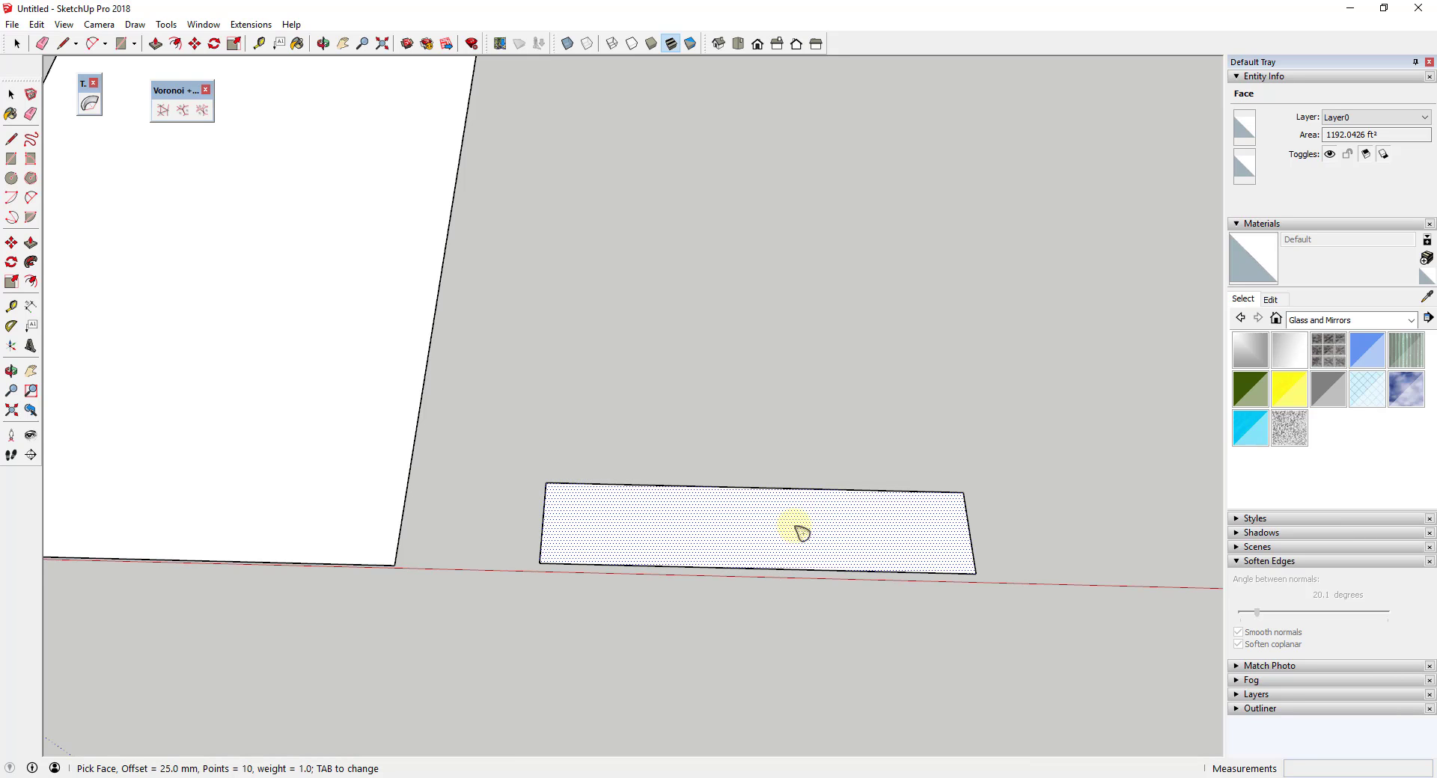
pyautogui.press('space')
# Cut the test rectangle's outer end diagonally from its far corner to the front edge and erase the leftover corner edge.
pyautogui.press('l')
pyautogui.click(963, 494)
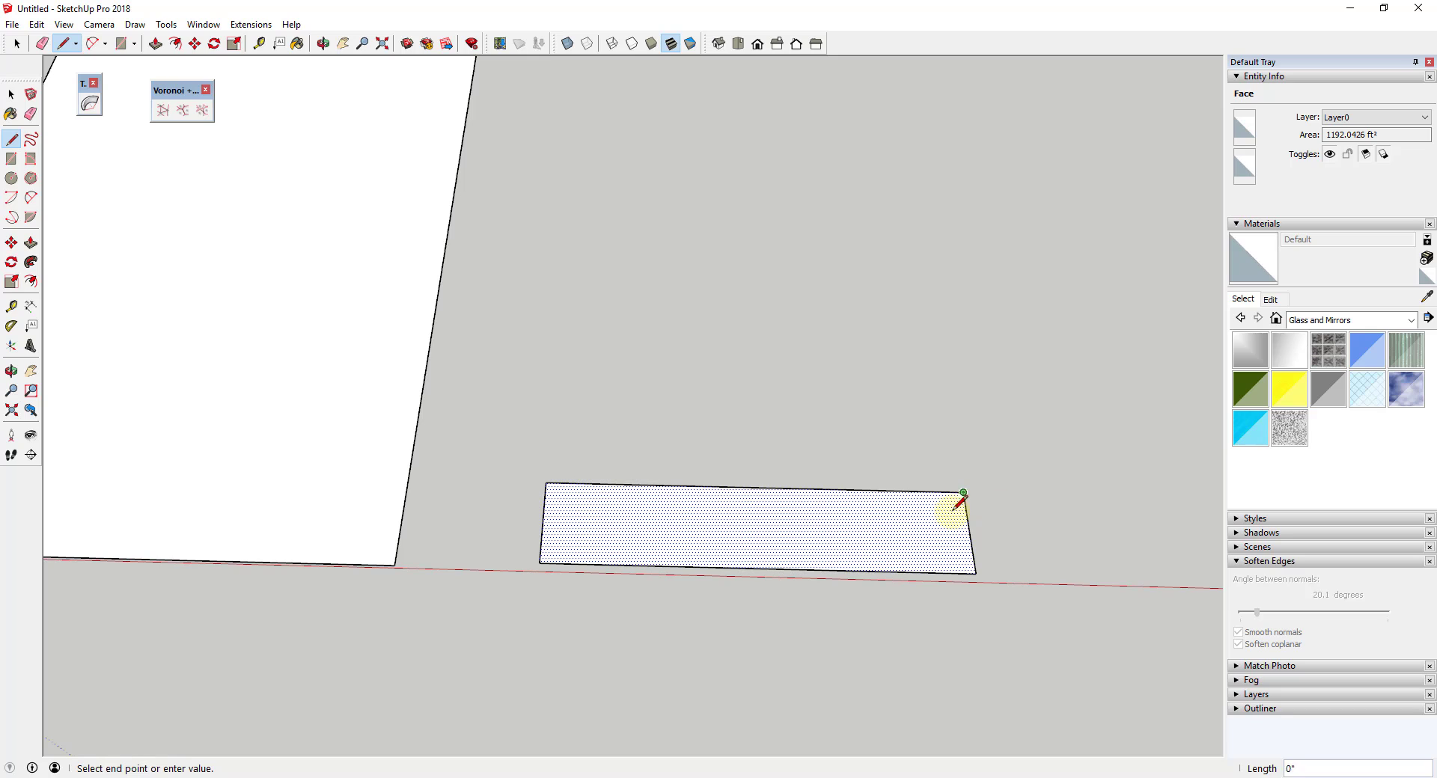
pyautogui.click(898, 572)
pyautogui.press('e')
pyautogui.click(972, 561)
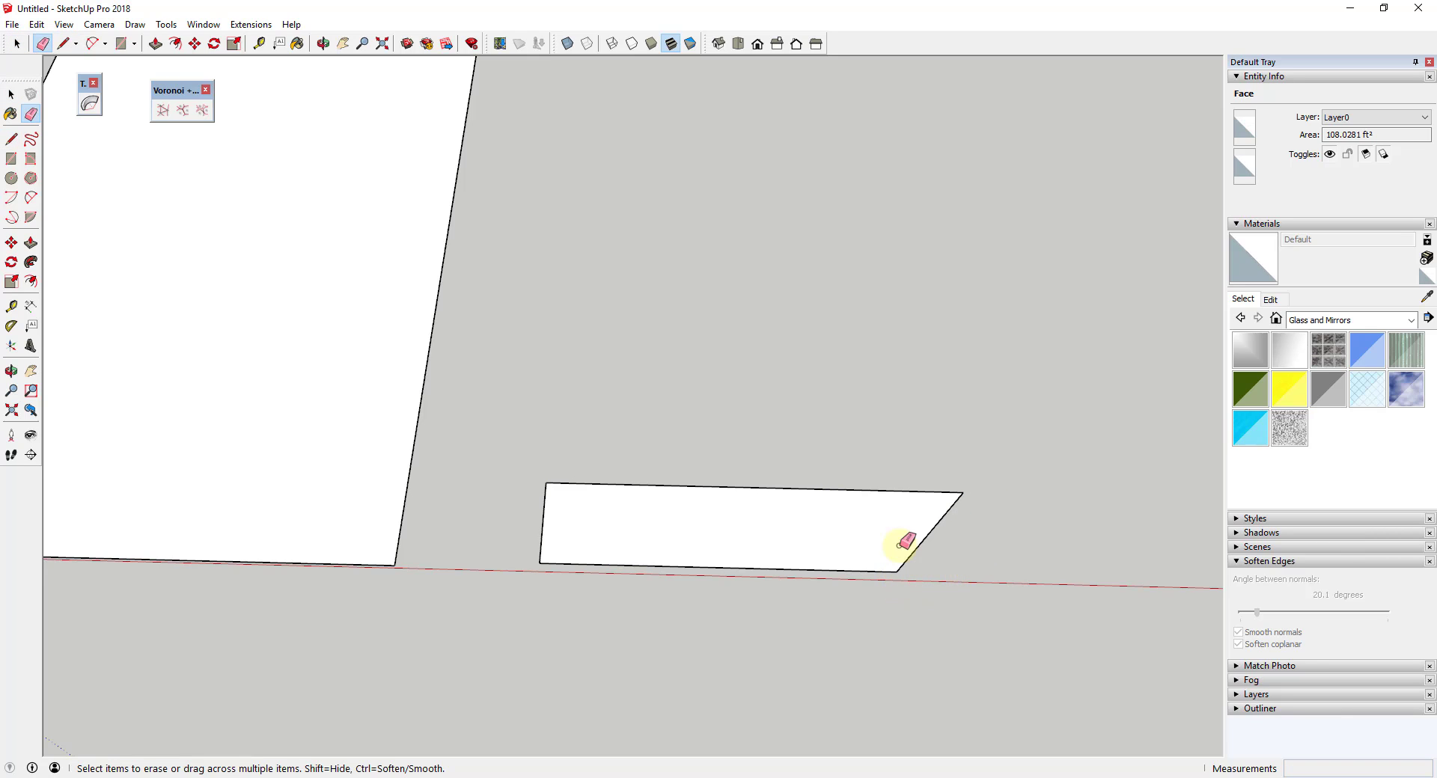
pyautogui.press('space')
# Set the Conic Curve In Face offset to 250 mm and apply the curve to the slanted test face.
pyautogui.click(910, 521)
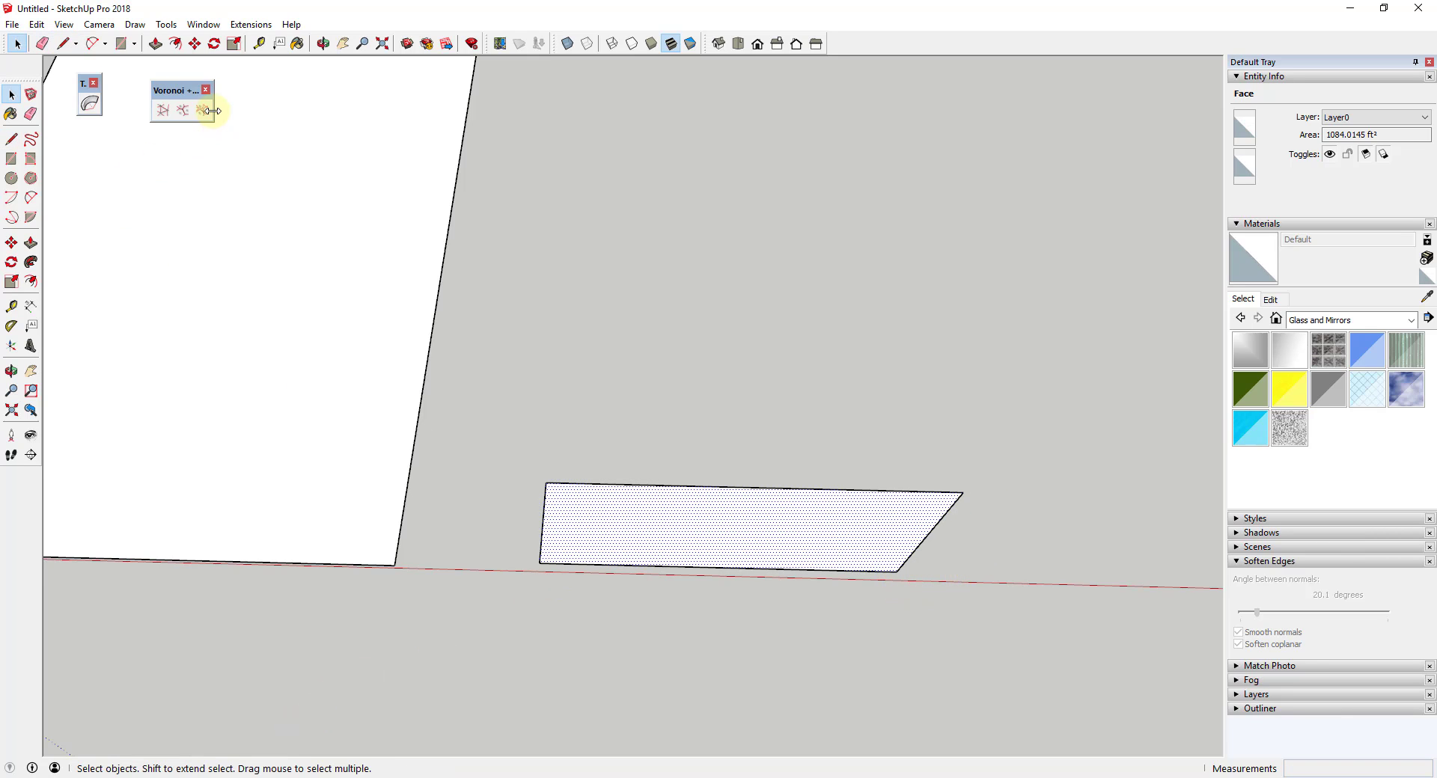
pyautogui.click(202, 110)
pyautogui.click(779, 529)
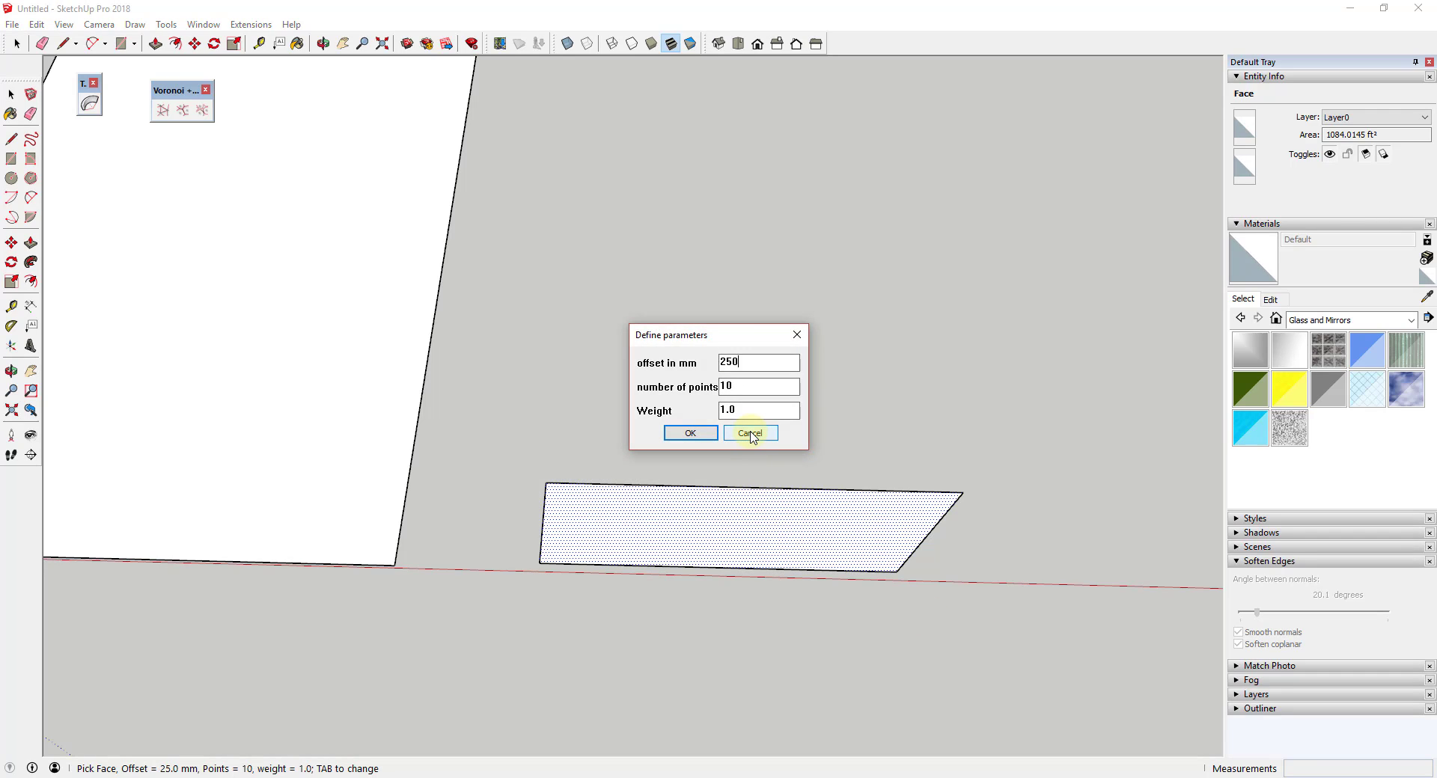
pyautogui.write('250')
pyautogui.press('Return')
pyautogui.click(713, 507)
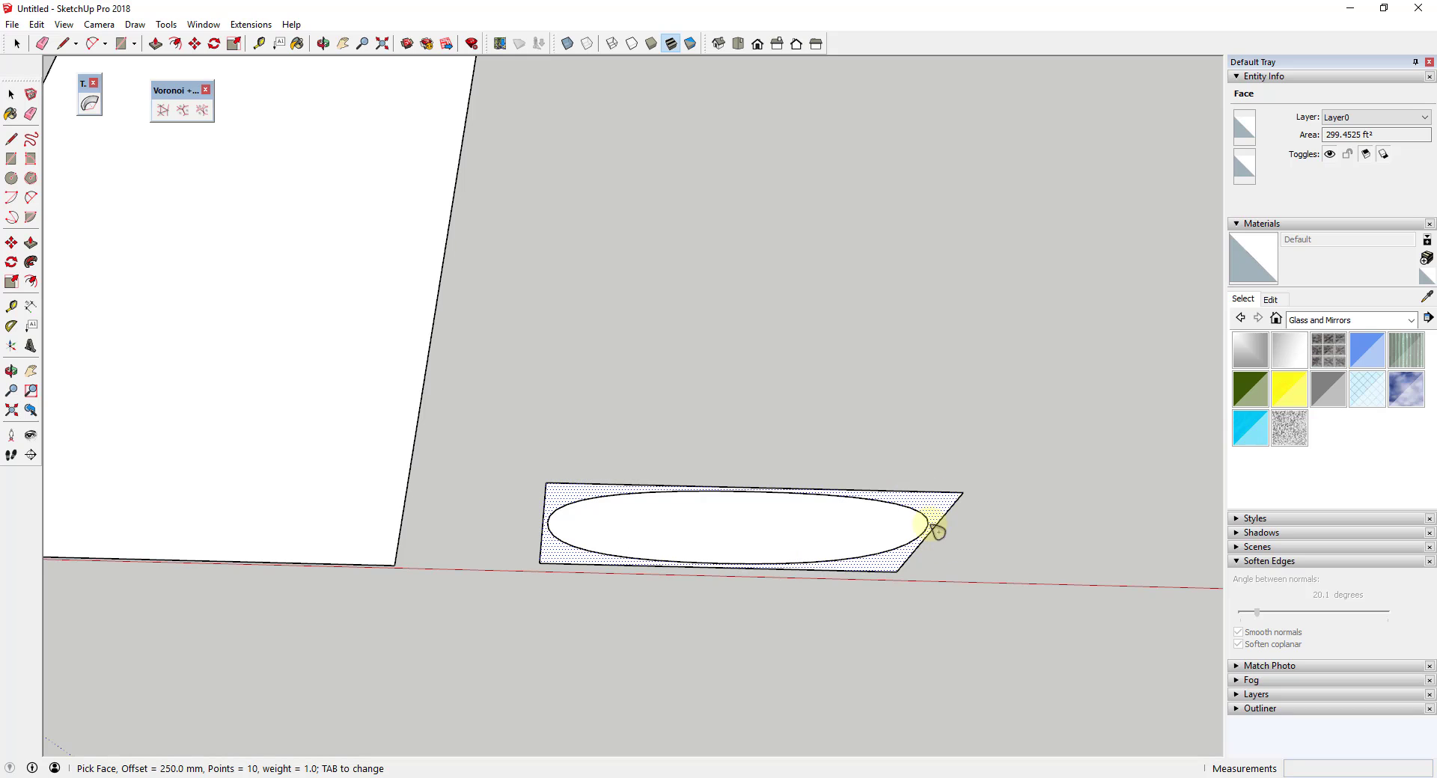
pyautogui.moveTo(741, 678); pyautogui.dragTo(801, 462, button='middle')
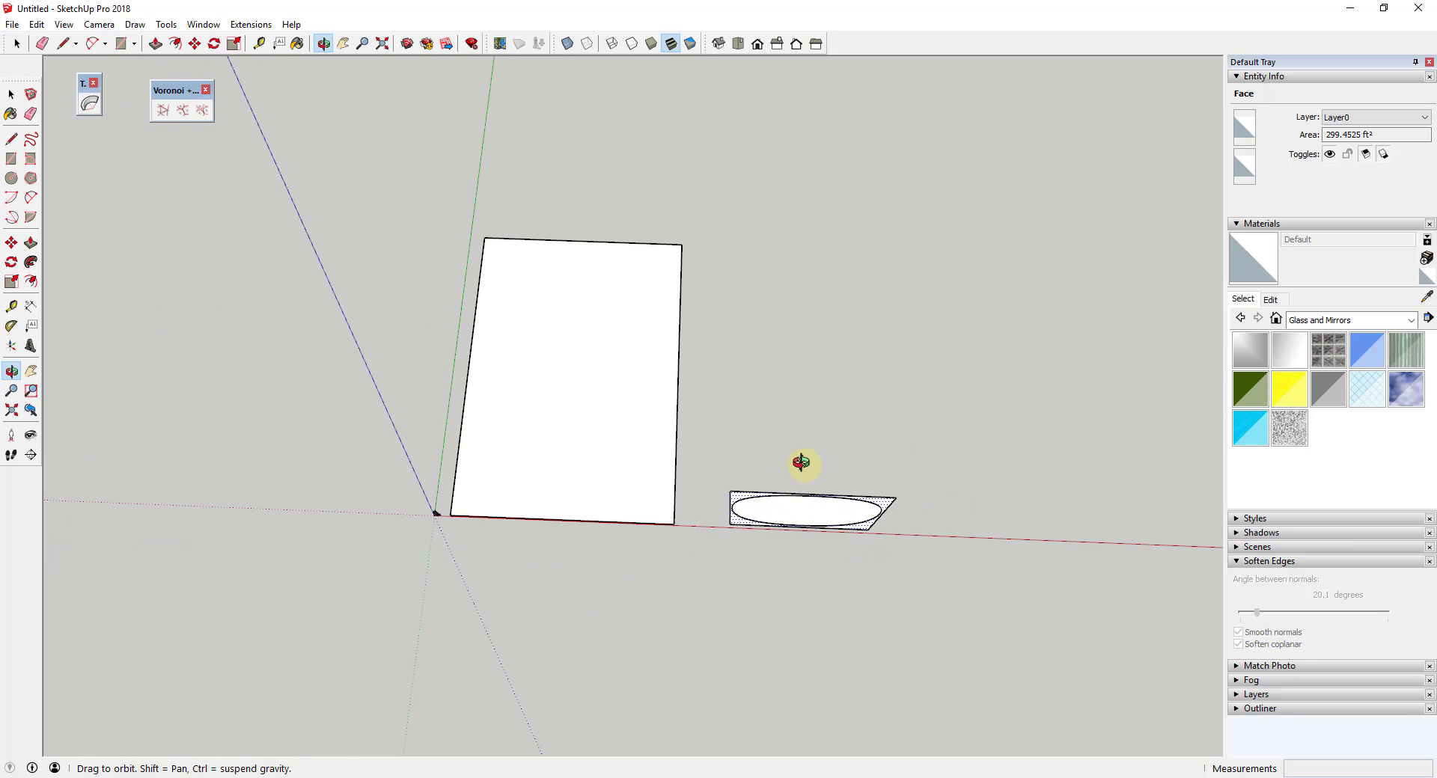
# Delete the whole test shape beside the large rectangle.
pyautogui.click(811, 514)
pyautogui.scroll(3, 865, 521)
pyautogui.moveTo(618, 405); pyautogui.dragTo(985, 599)
pyautogui.press('Delete')
# Draw a line across the large face from the first division point of the segmented edge to the opposite edge.
pyautogui.scroll(4, 247, 480)
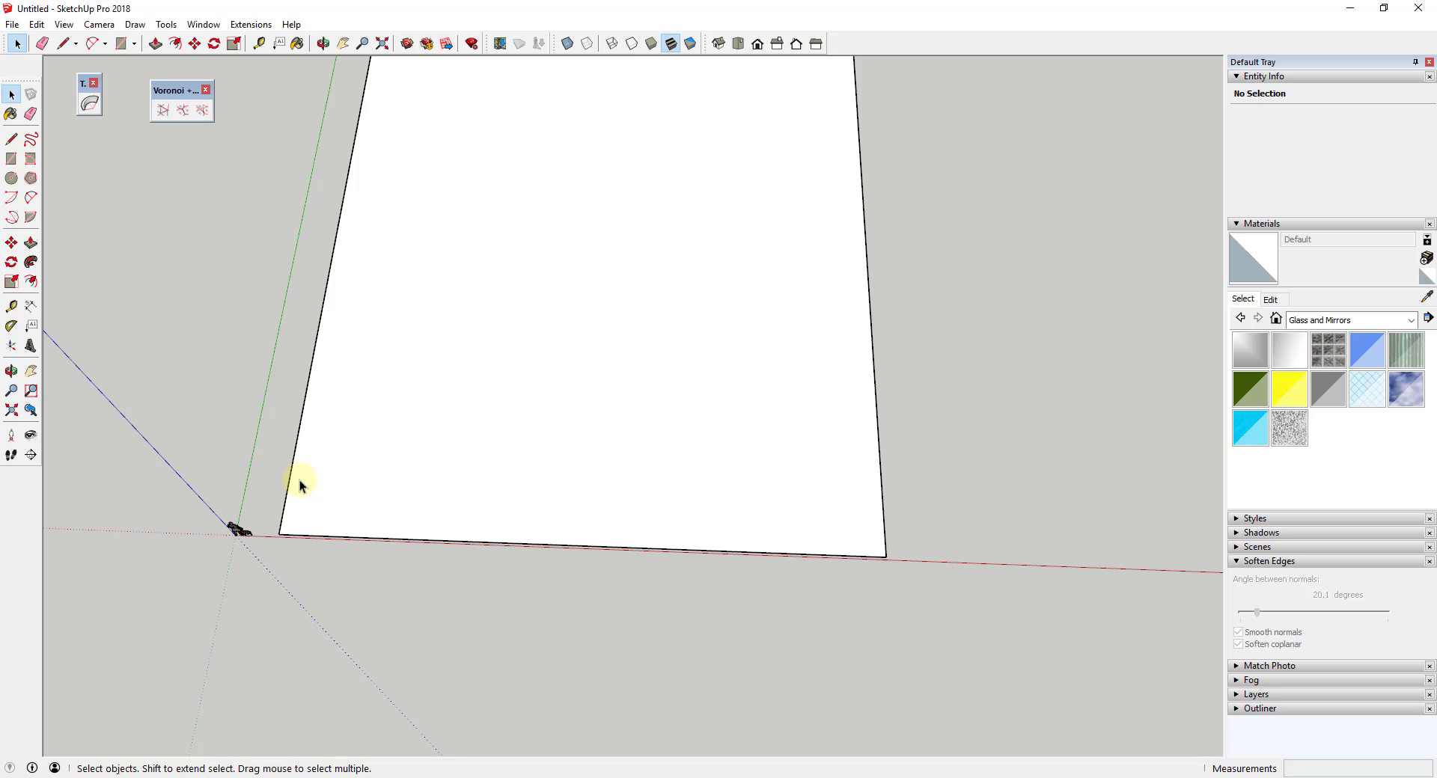
pyautogui.scroll(-2, 300, 479)
pyautogui.press('l')
pyautogui.click(300, 472)
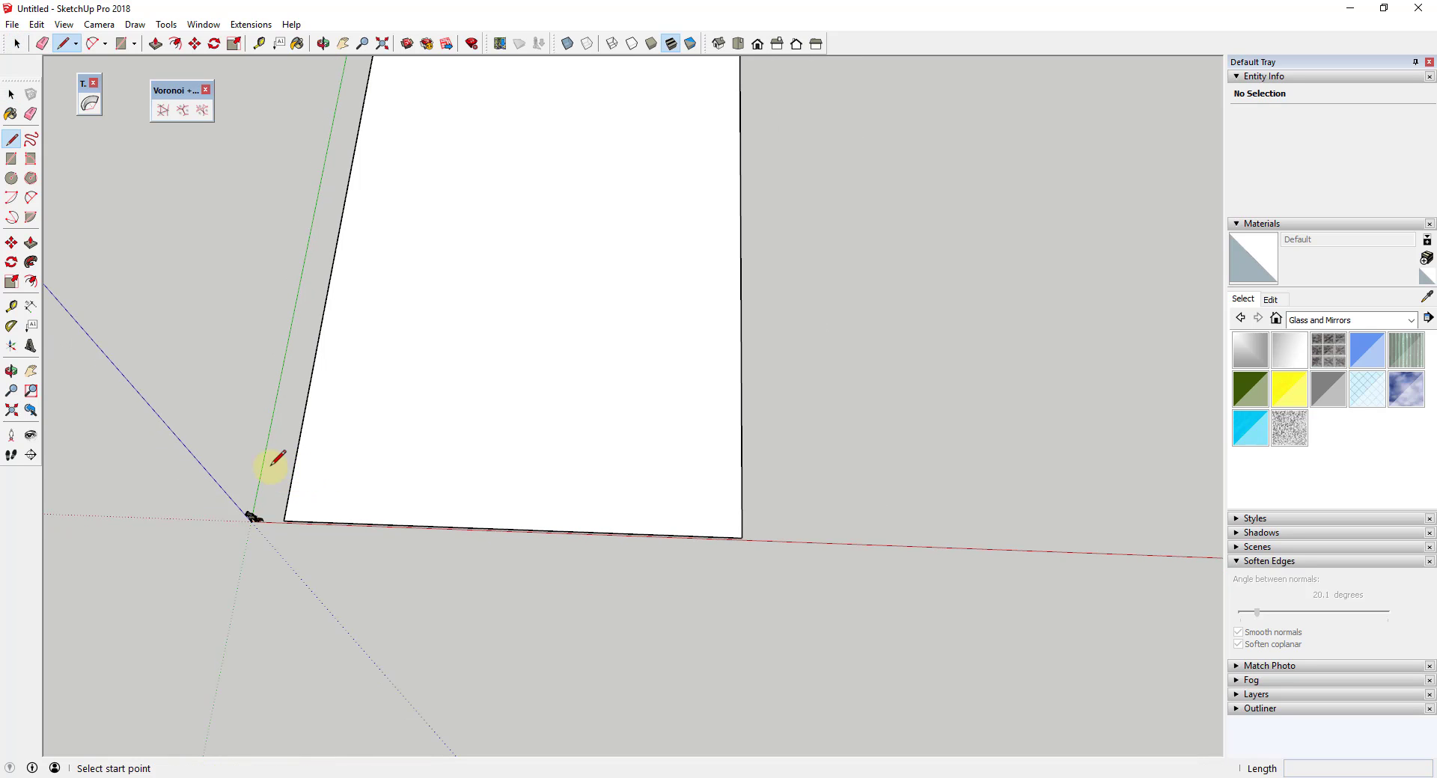
pyautogui.click(741, 485)
pyautogui.press('space')
# Apply Conic Curve In Face with a 25 mm offset, 10 points and weight 1.0 to the large face's front strip.
pyautogui.click(663, 519)
pyautogui.click(205, 112)
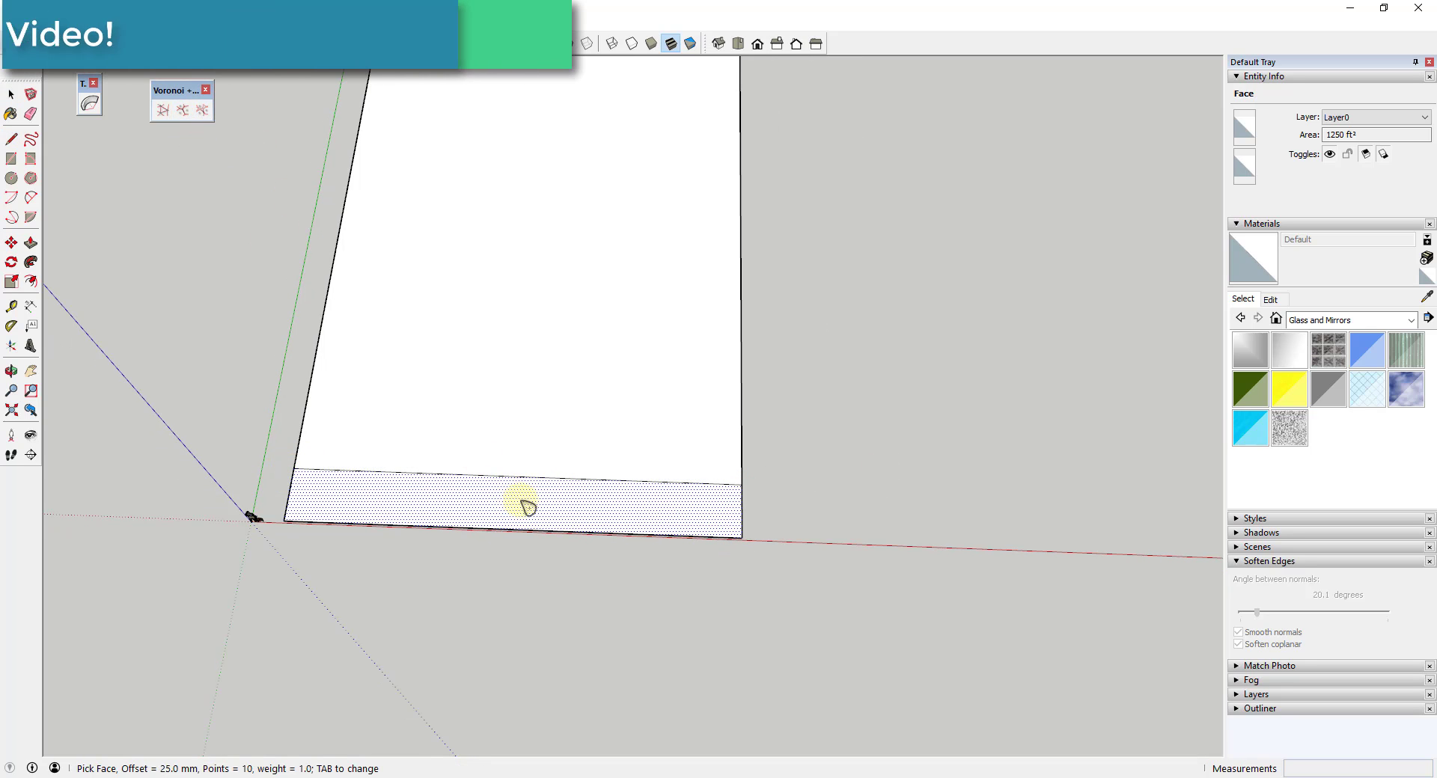
pyautogui.click(524, 504)
# Copy the front strip with its curve one strip depth back and array the copy 11 times along the large face.
pyautogui.press('space')
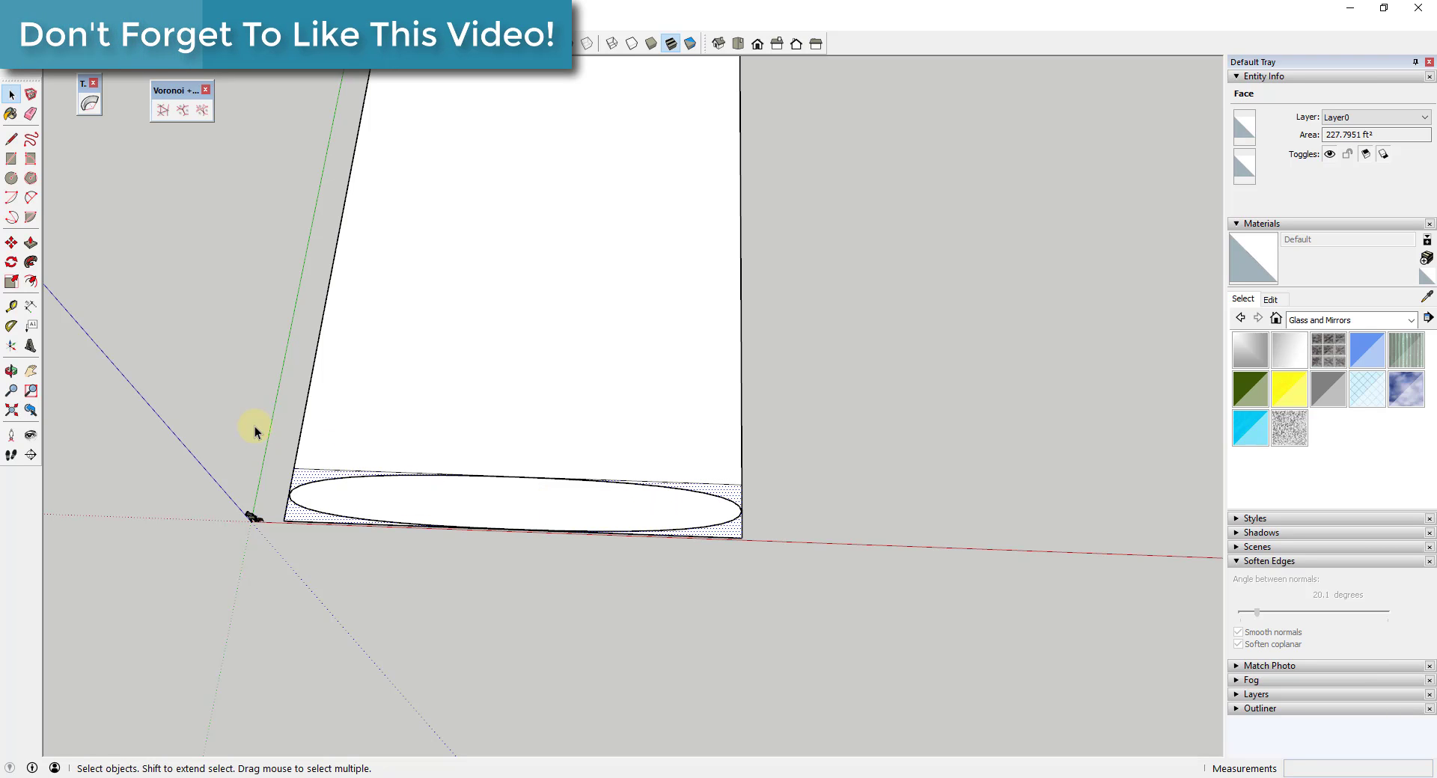
pyautogui.moveTo(252, 426); pyautogui.dragTo(802, 580)
pyautogui.press('m')
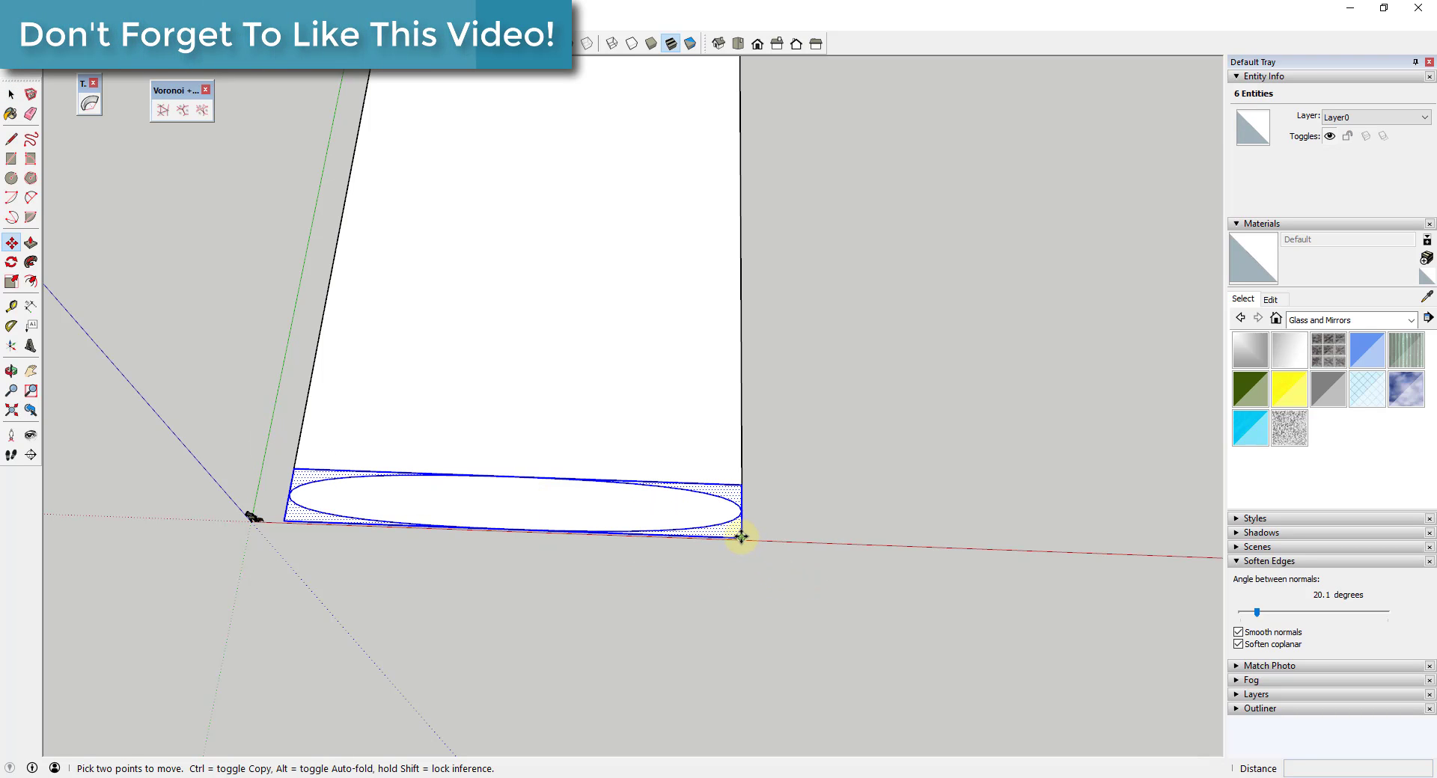
pyautogui.click(741, 536)
pyautogui.press('ctrl')
pyautogui.click(744, 476)
pyautogui.scroll(-2, 719, 494)
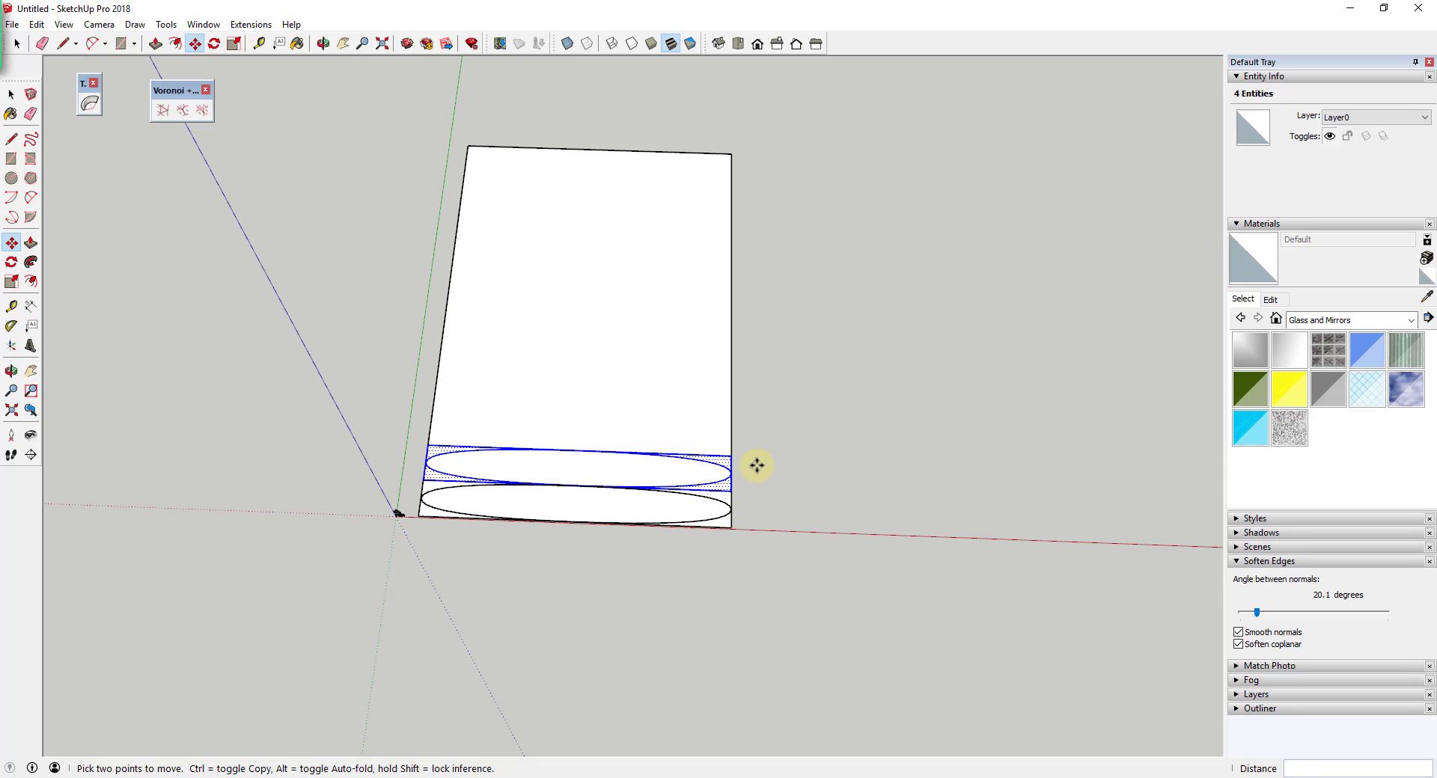
pyautogui.write('*11')
pyautogui.press('Return')
pyautogui.press('Escape')
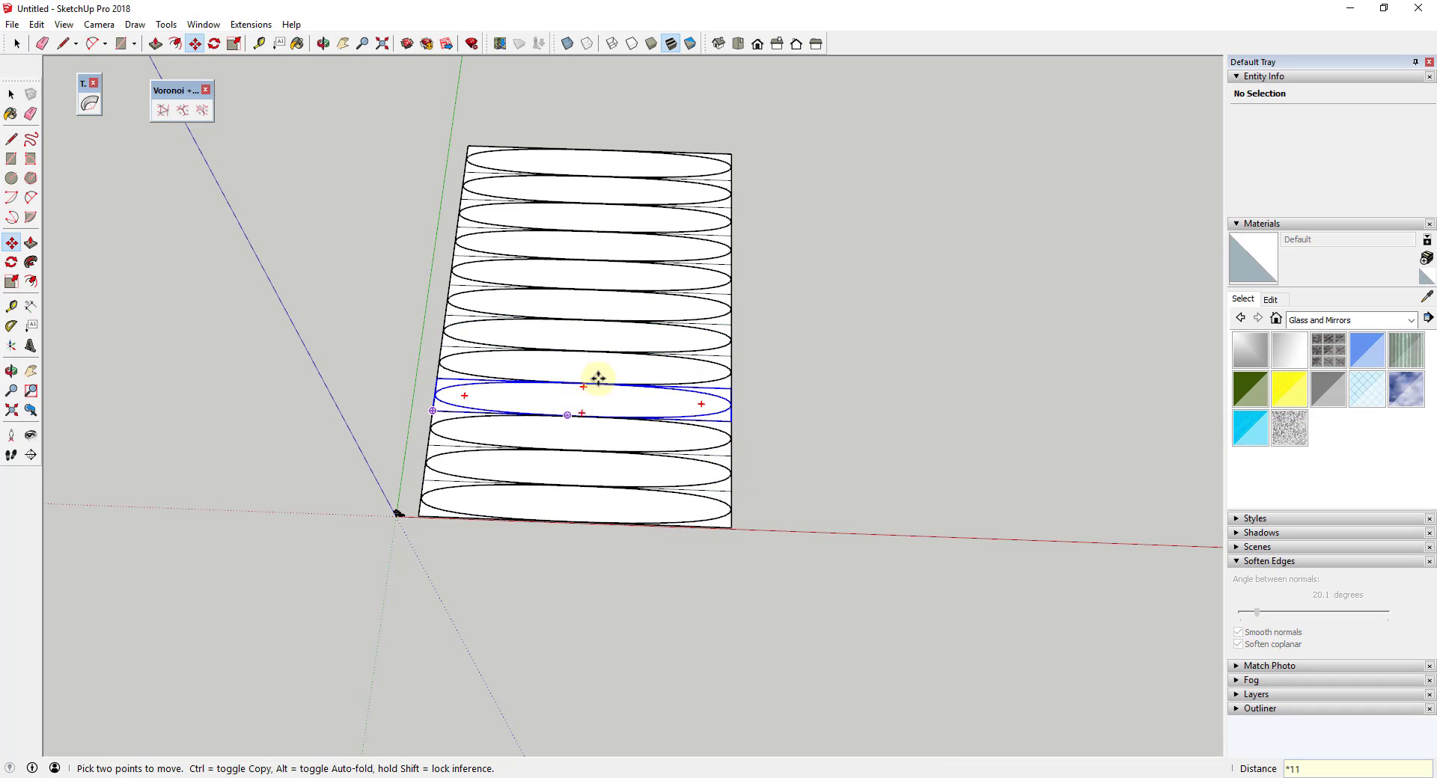
# Undo the arrayed strips, the conic curve and the straight dividing line to restore the plain large face.
pyautogui.scroll(-2, 621, 351)
pyautogui.scroll(4, 659, 329)
pyautogui.hotkey('ctrl', 'z')
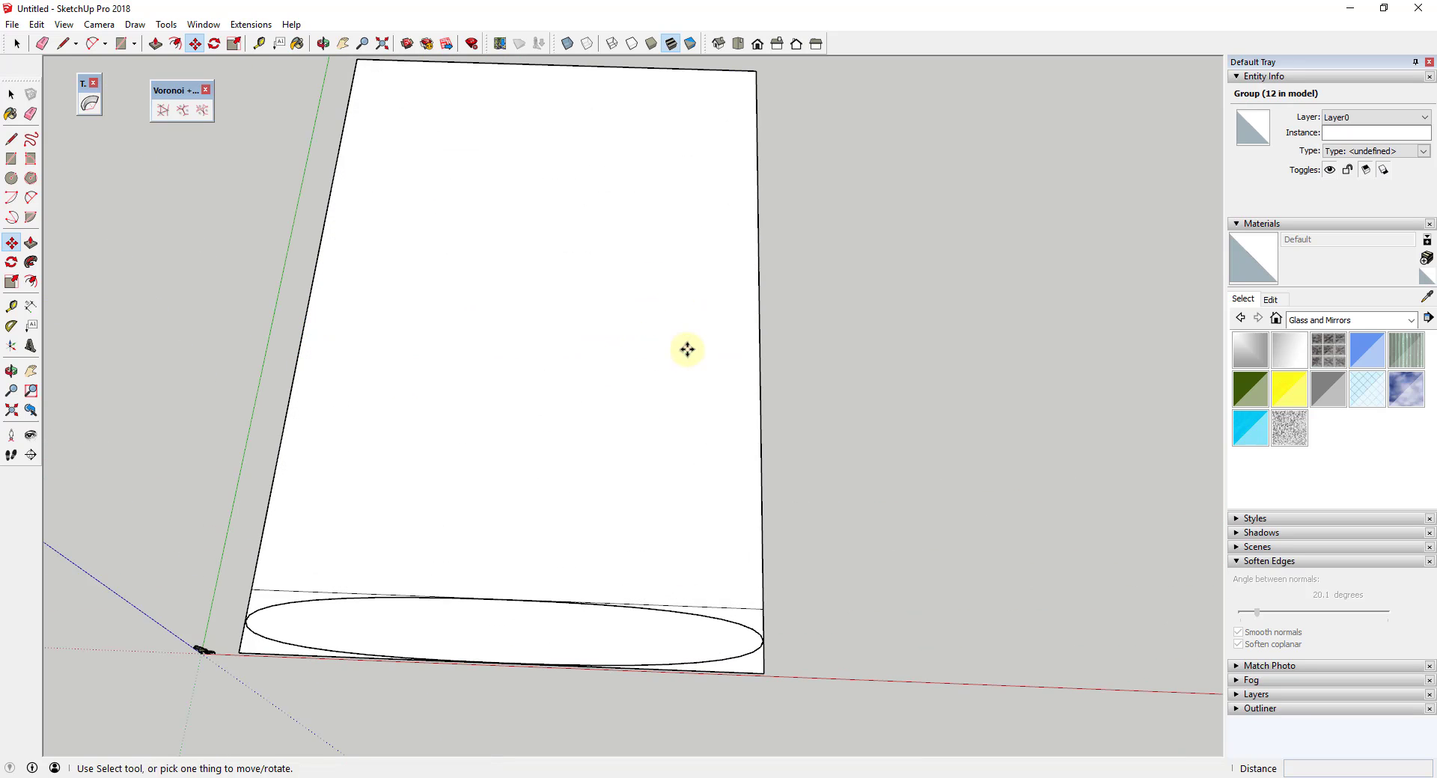
pyautogui.hotkey('ctrl', 'z')
pyautogui.hotkey('ctrl', 'z')
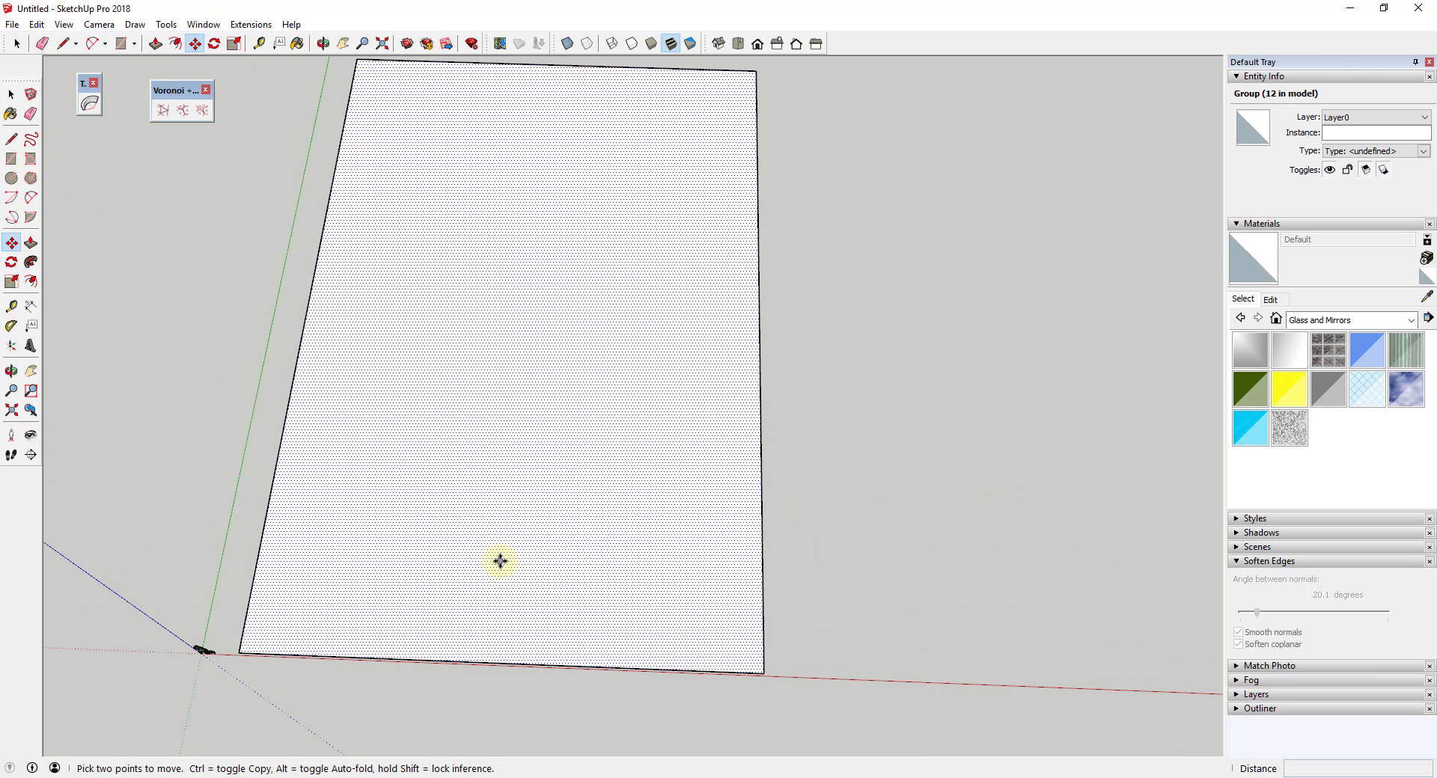
# Draw a three-segment zigzag line across the large face from the first division point to the opposite edge.
pyautogui.press('l')
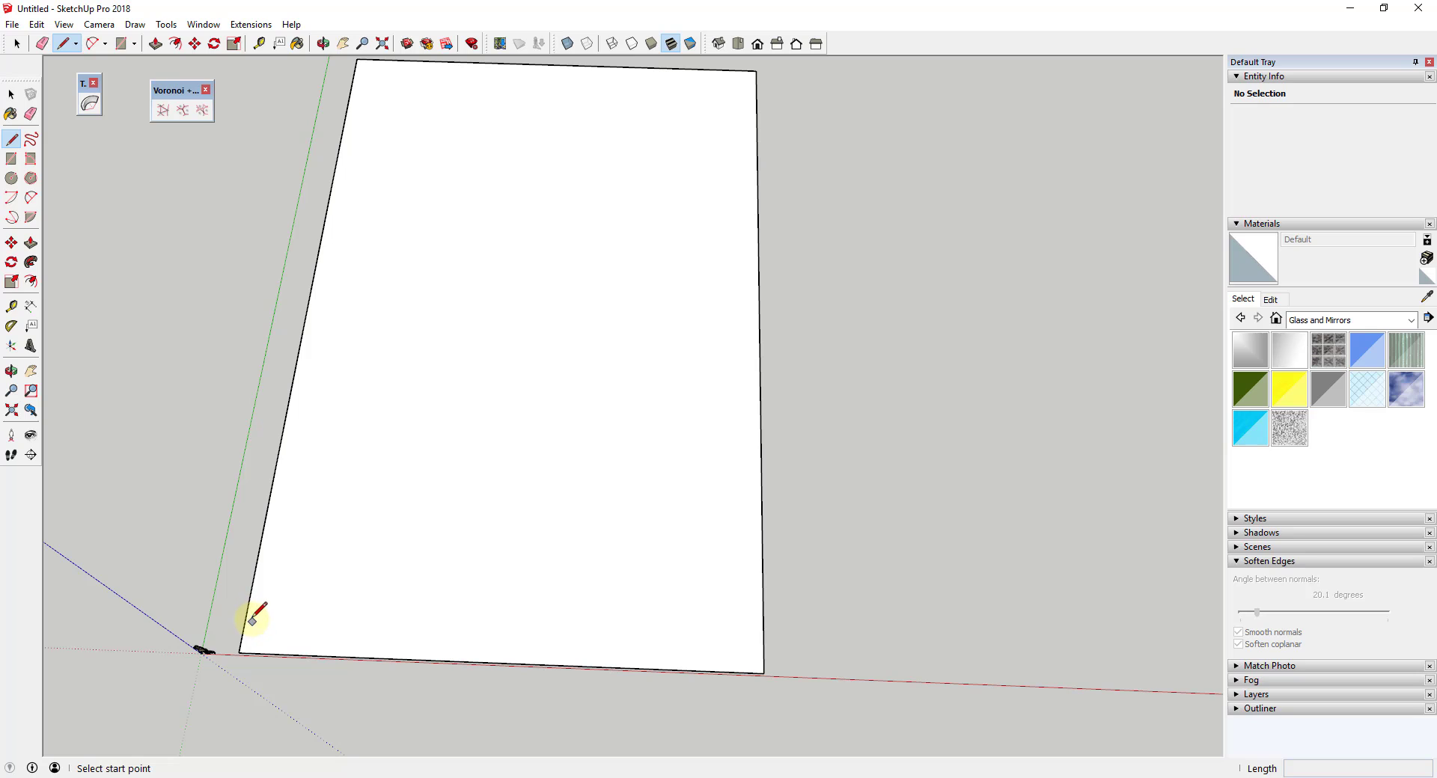
pyautogui.click(251, 589)
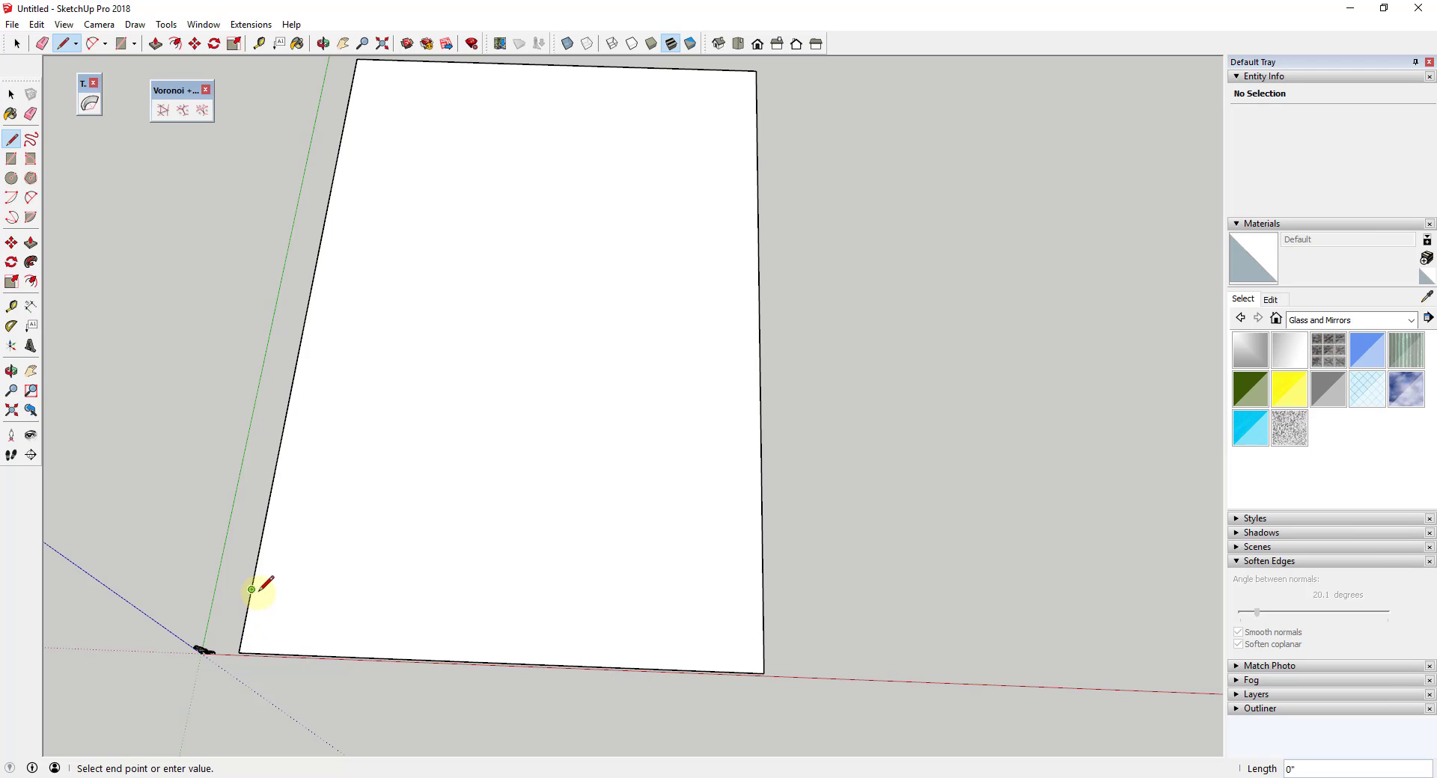
pyautogui.click(430, 615)
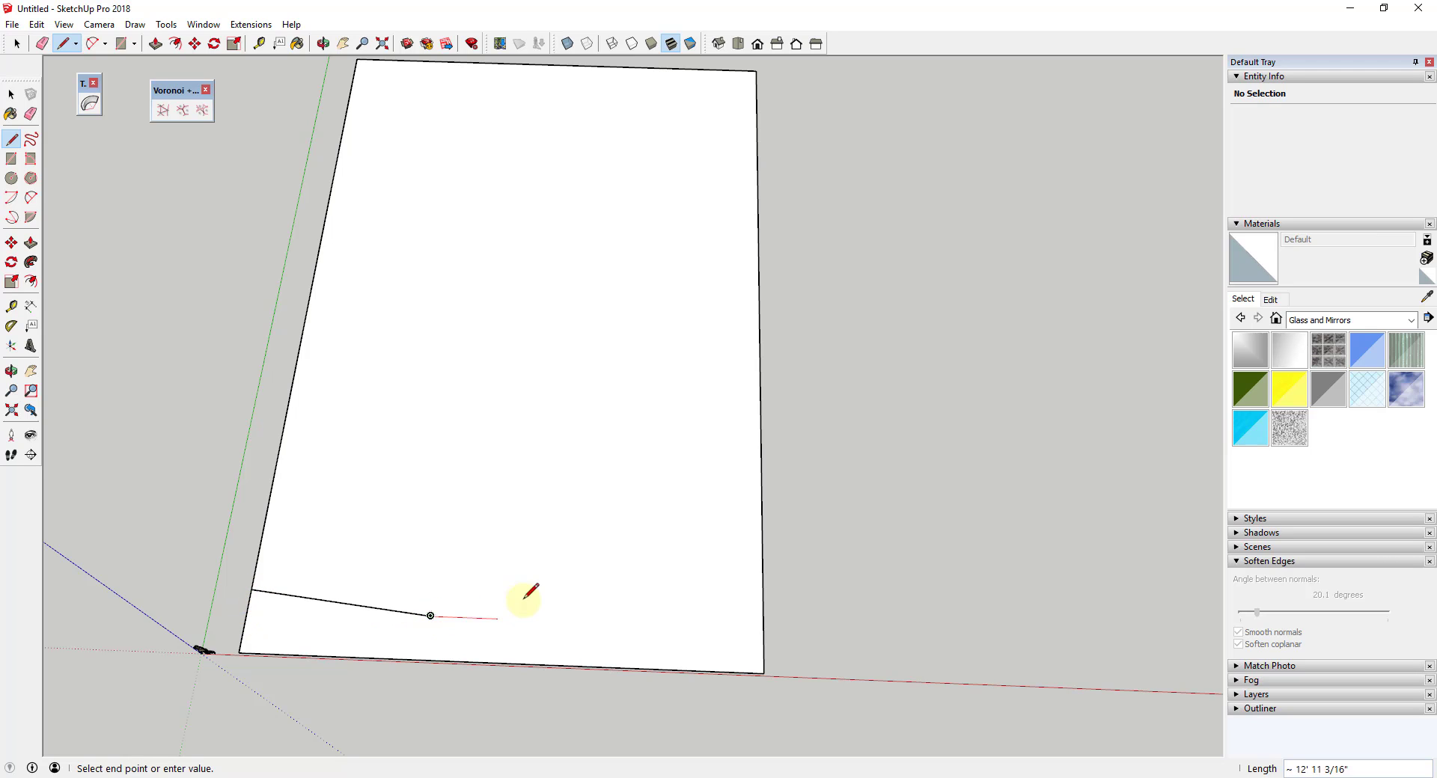
pyautogui.click(627, 582)
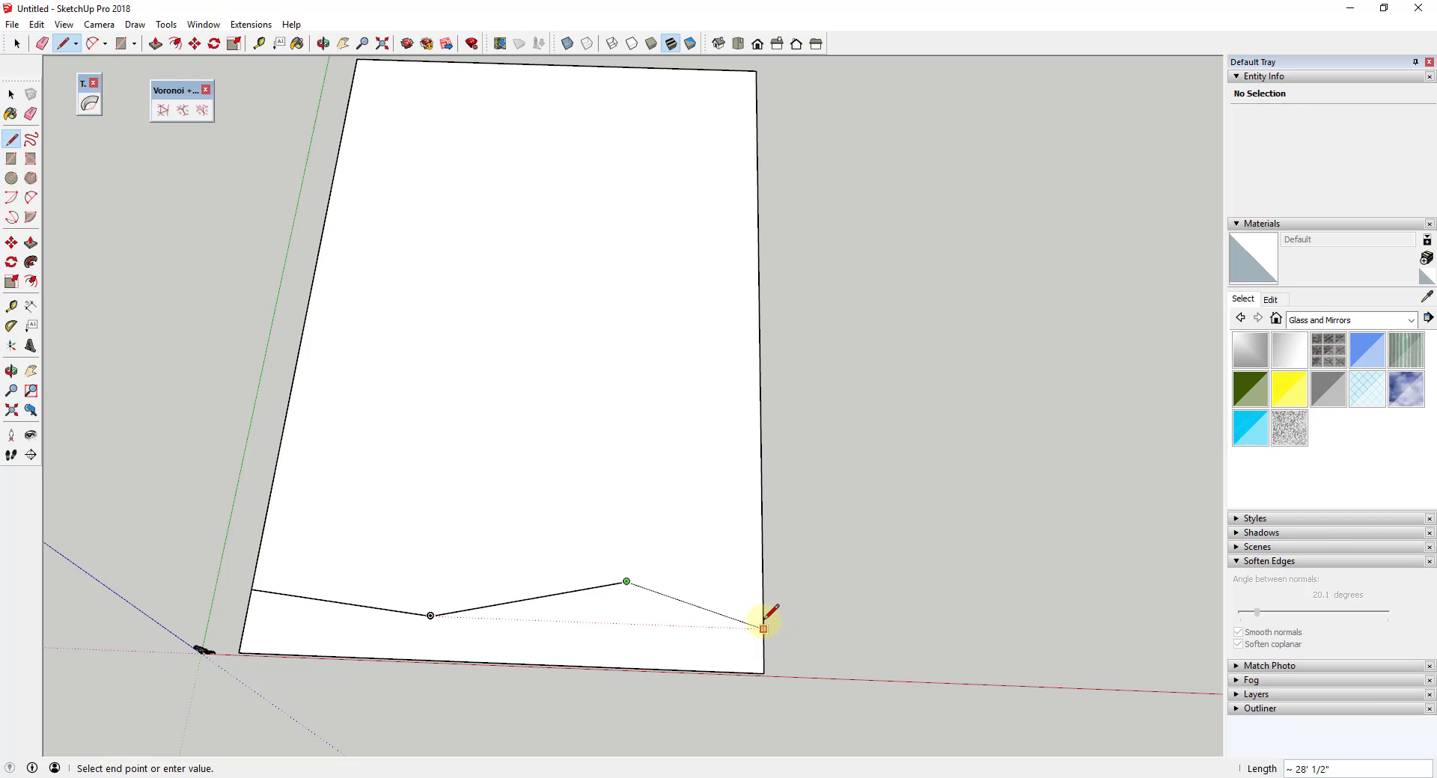
pyautogui.click(763, 629)
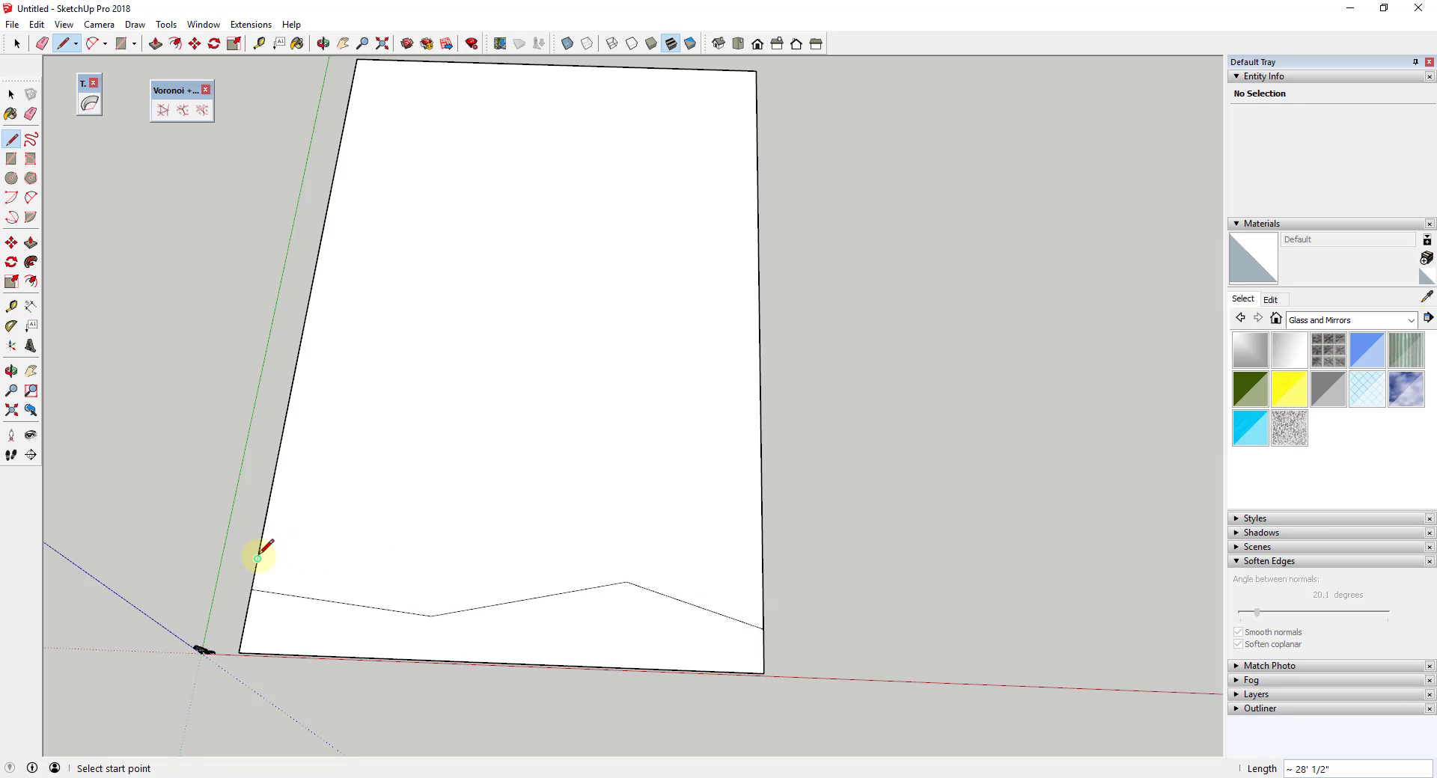
# Draw a four-segment zigzag line across the face from the second division point to the opposite edge.
pyautogui.click(264, 529)
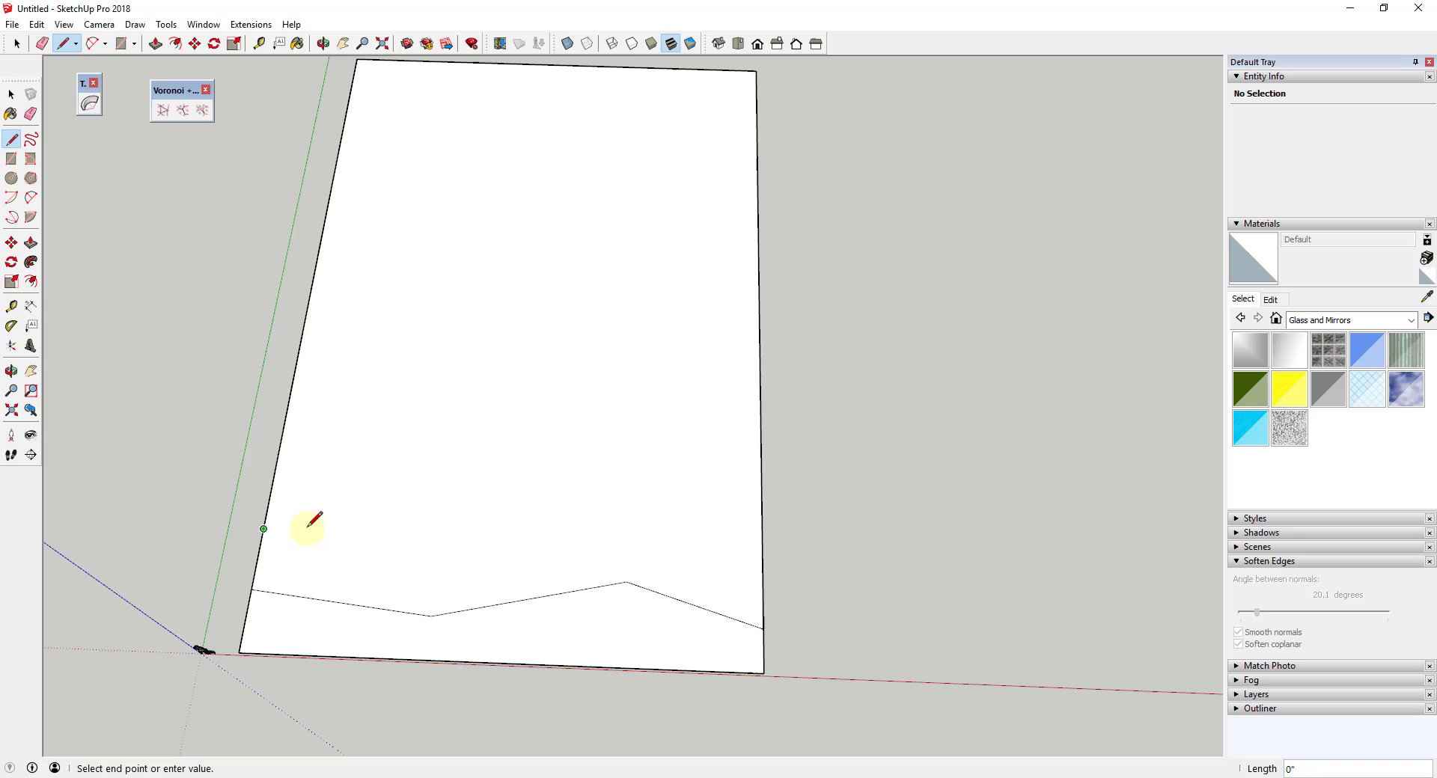
pyautogui.click(342, 508)
pyautogui.click(502, 539)
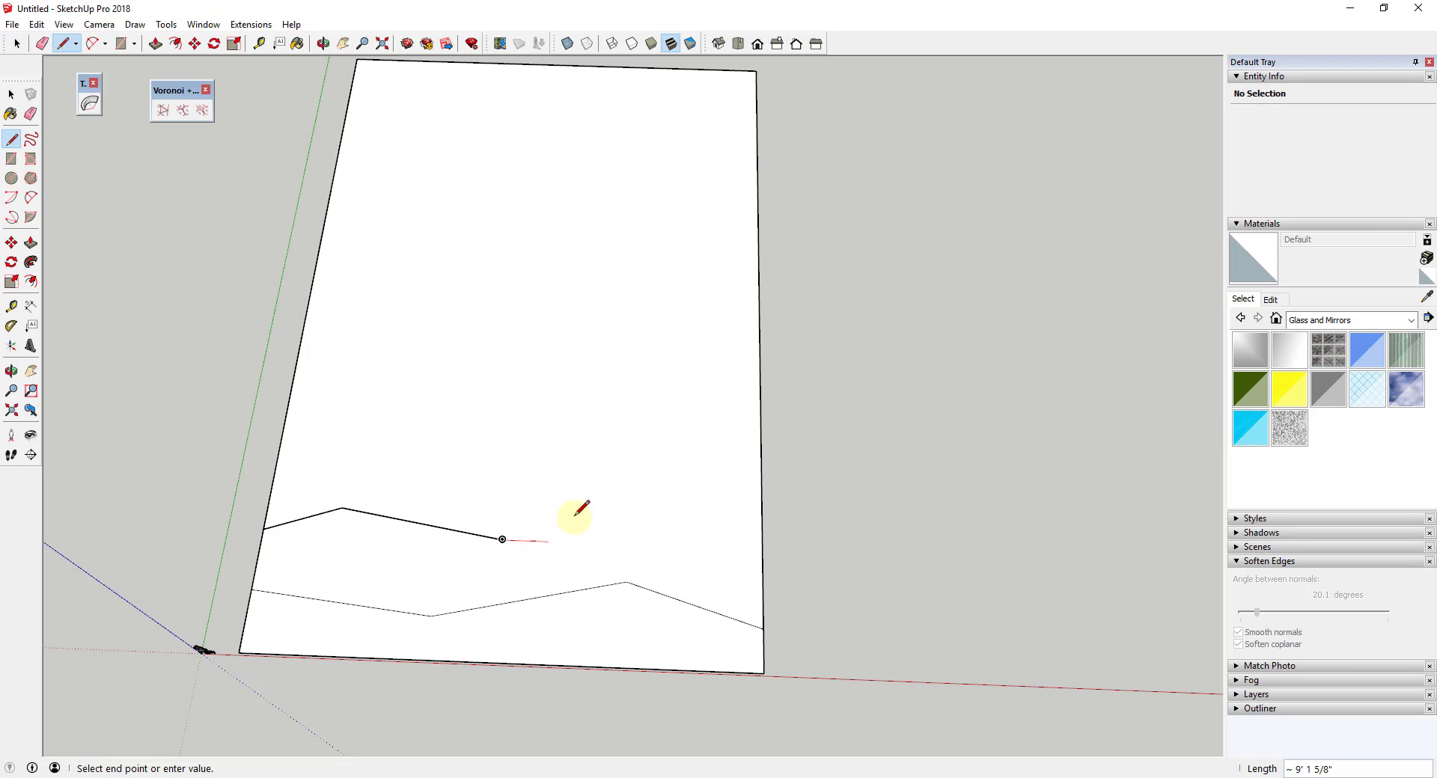
pyautogui.click(693, 518)
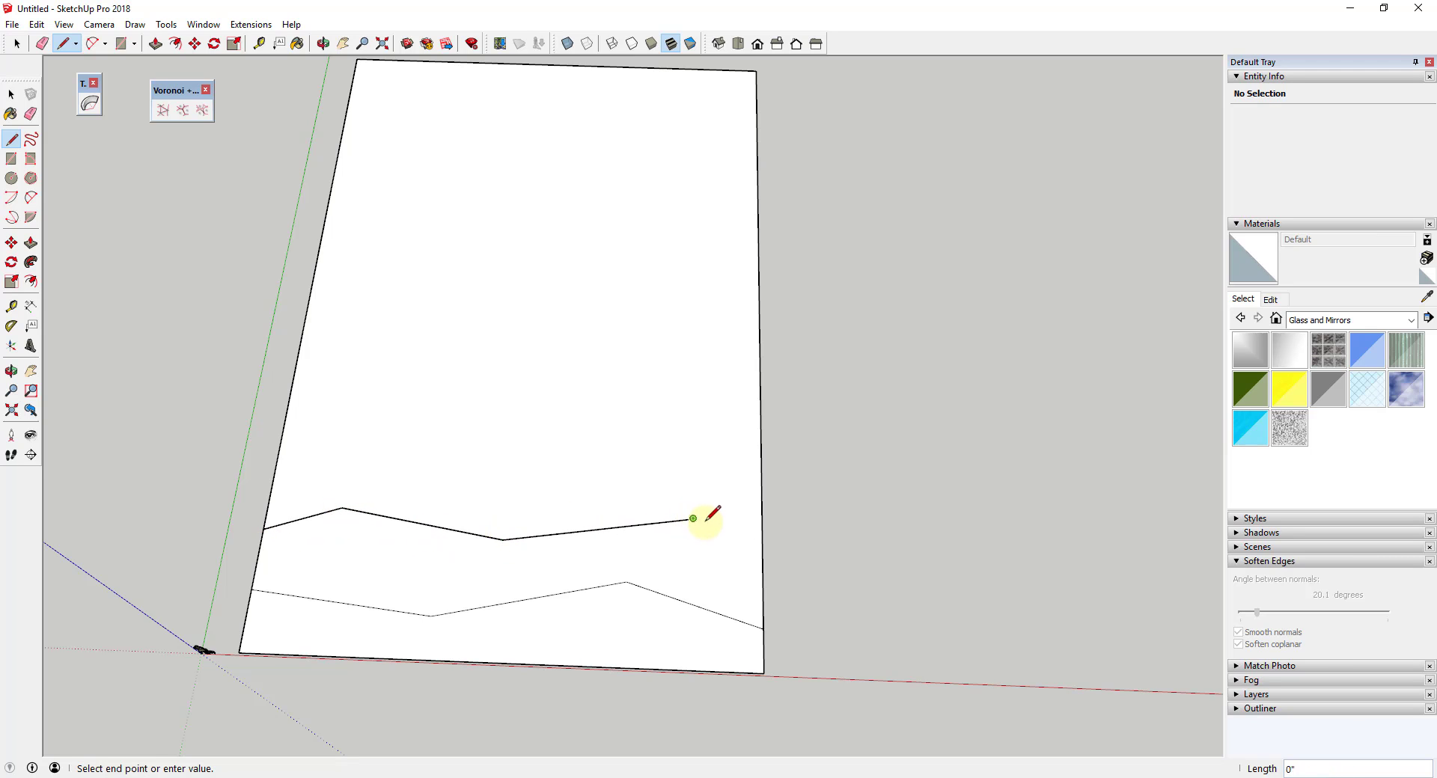
pyautogui.click(762, 547)
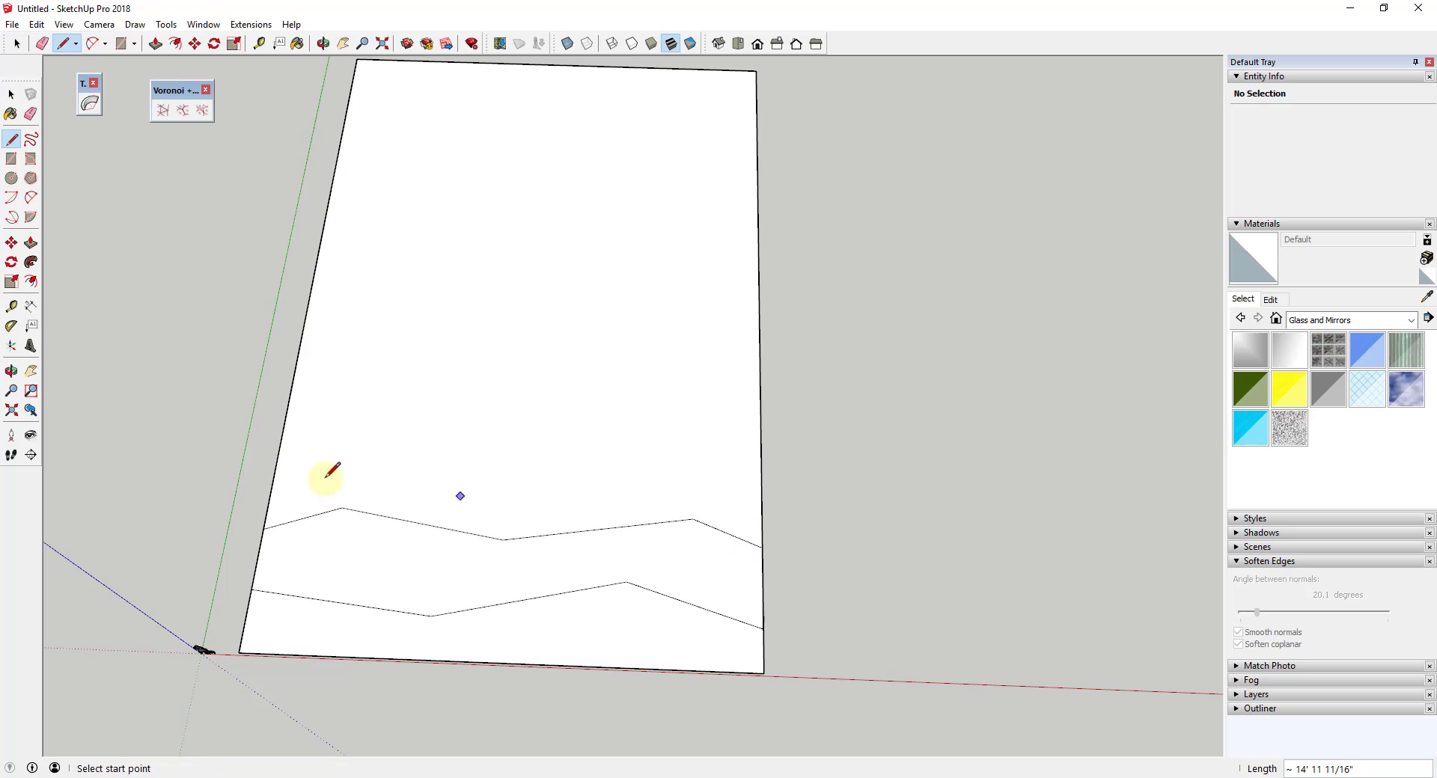
# Draw a third zigzag line across the face, starting at the third division point and ending on the opposite edge.
pyautogui.click(274, 472)
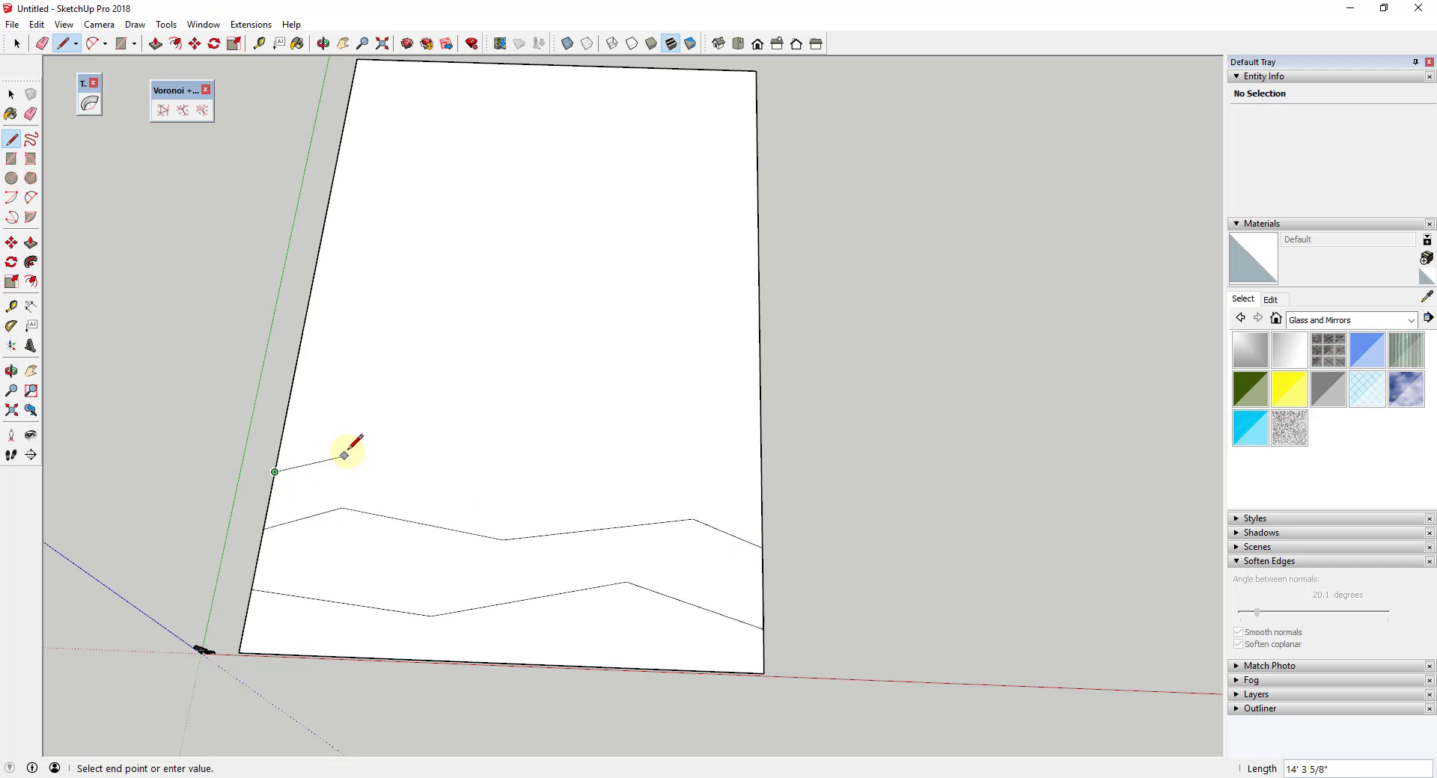
pyautogui.scroll(3, 340, 461)
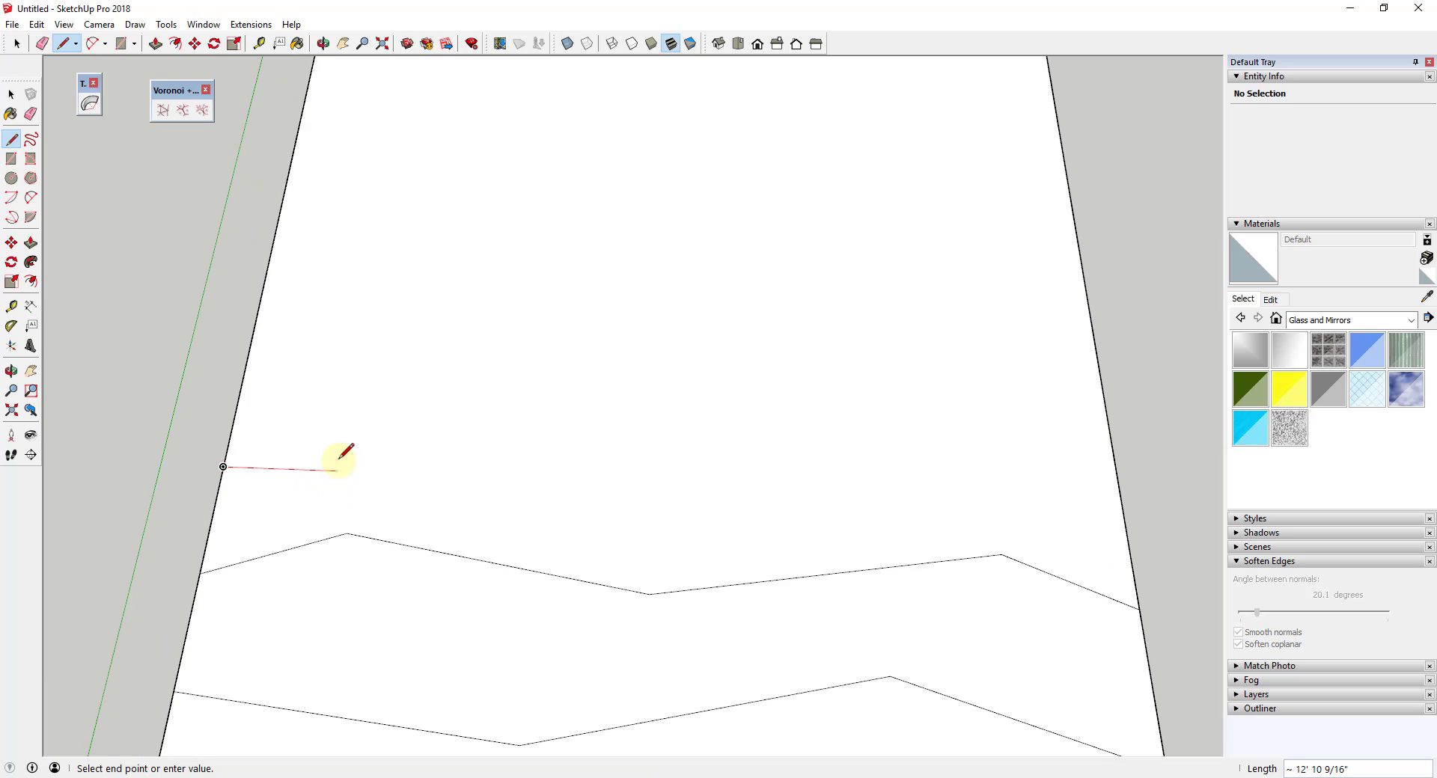
pyautogui.click(339, 442)
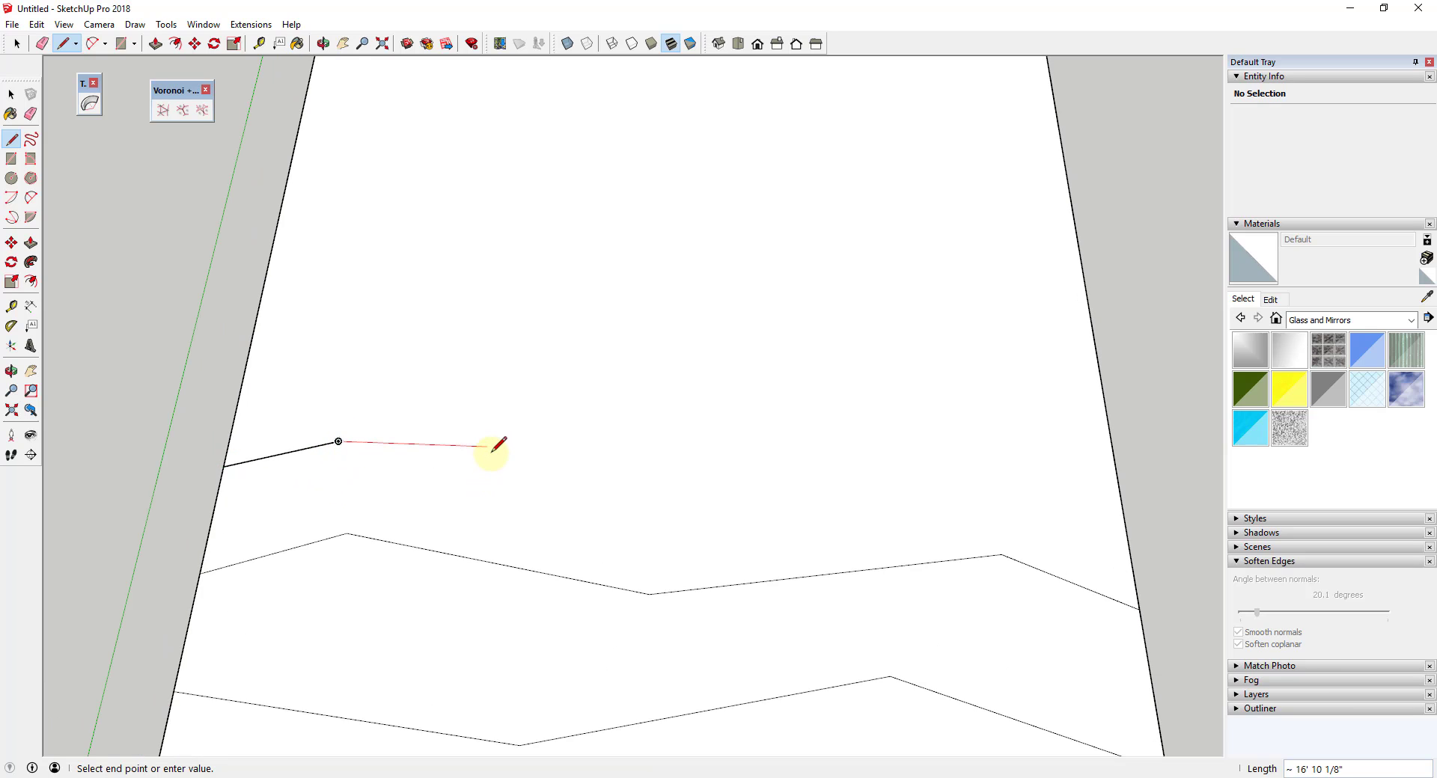
pyautogui.click(498, 406)
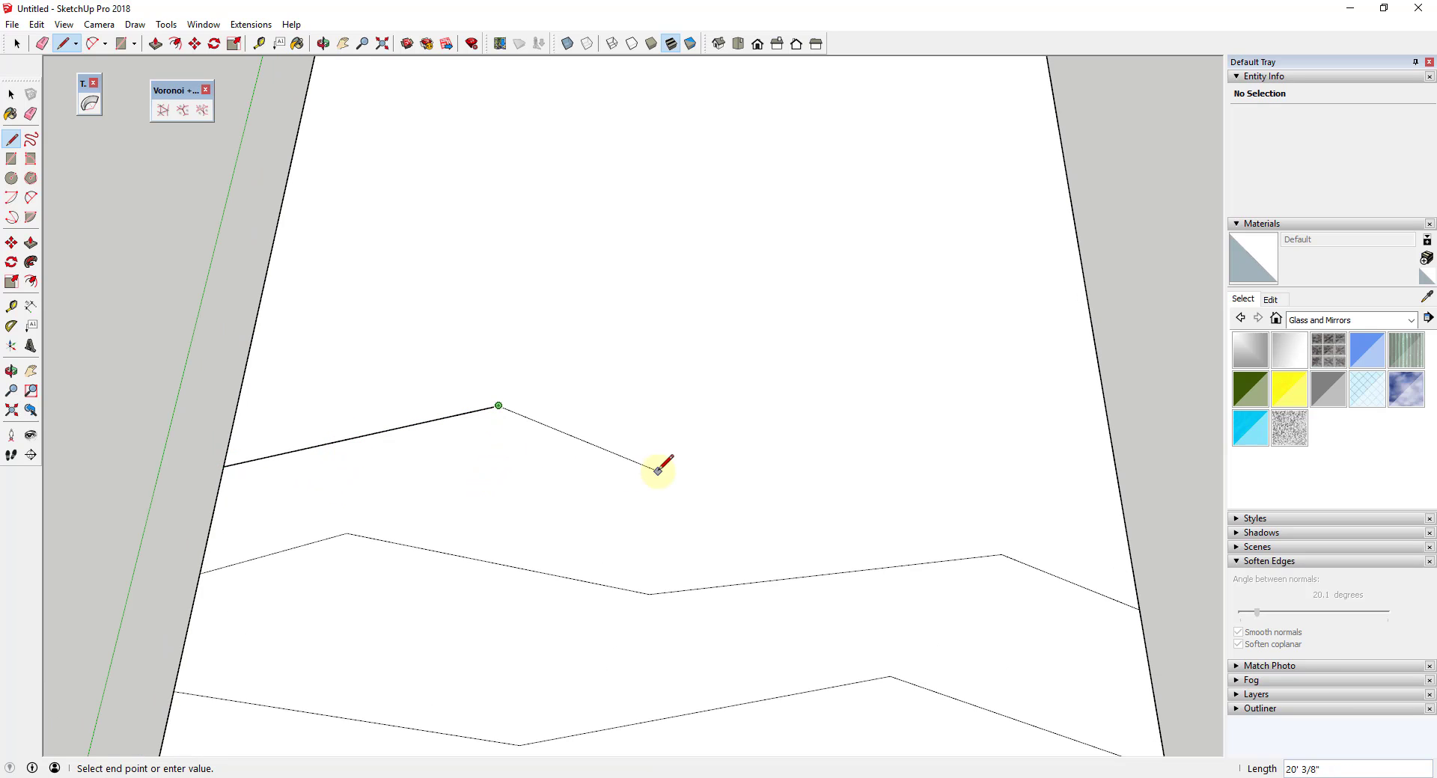
pyautogui.click(752, 491)
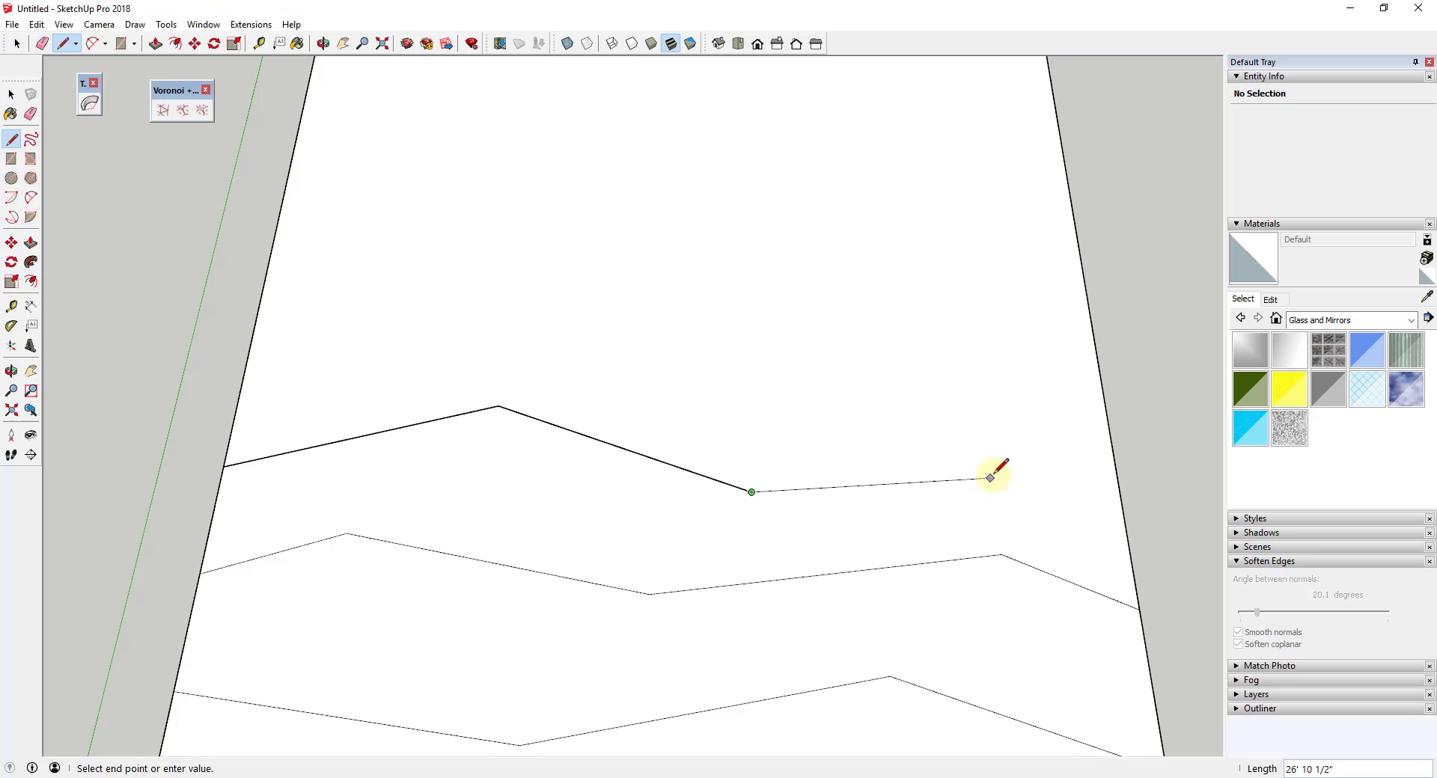
pyautogui.click(903, 448)
pyautogui.click(1108, 428)
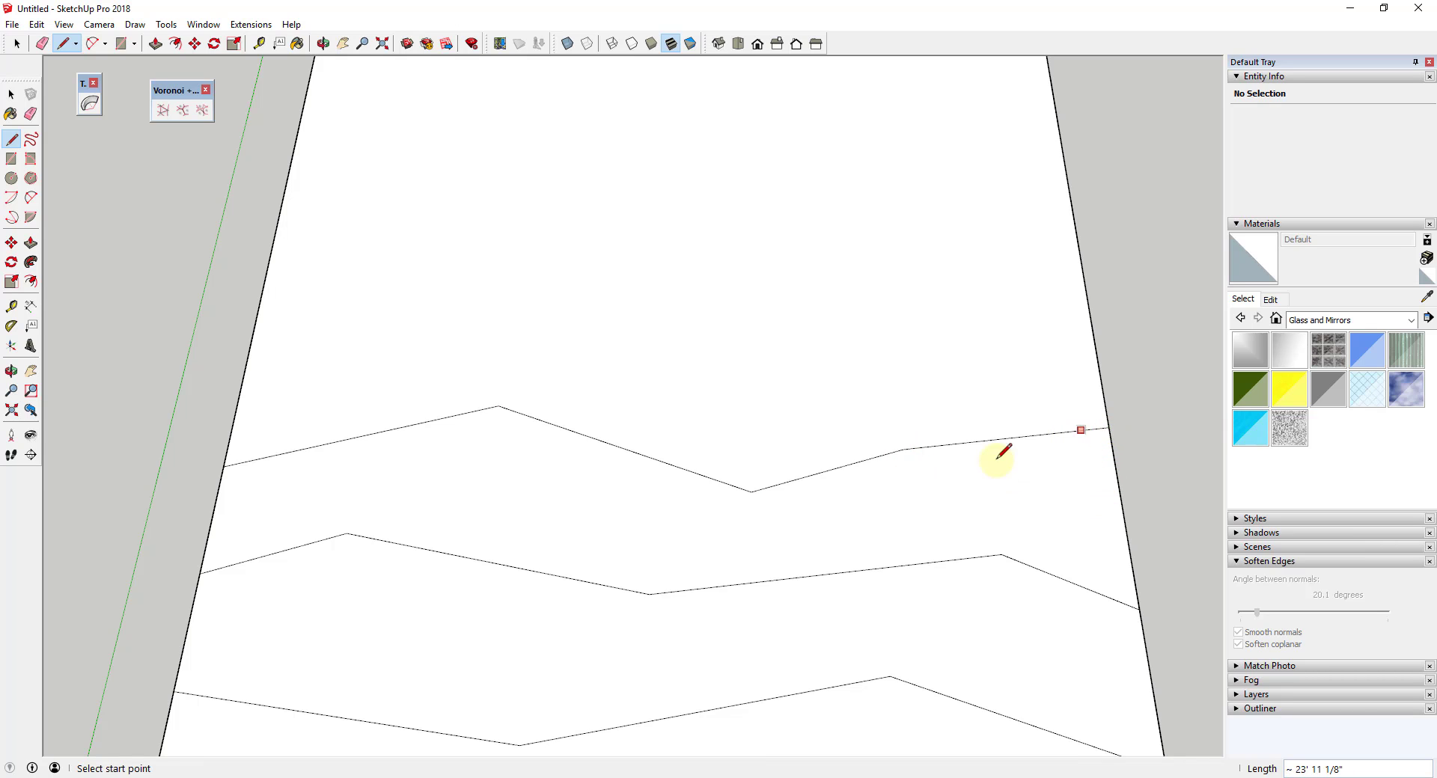
# Draw three more irregular zigzag lines across the middle of the face, from one long edge to the other.
pyautogui.scroll(-3, 857, 491)
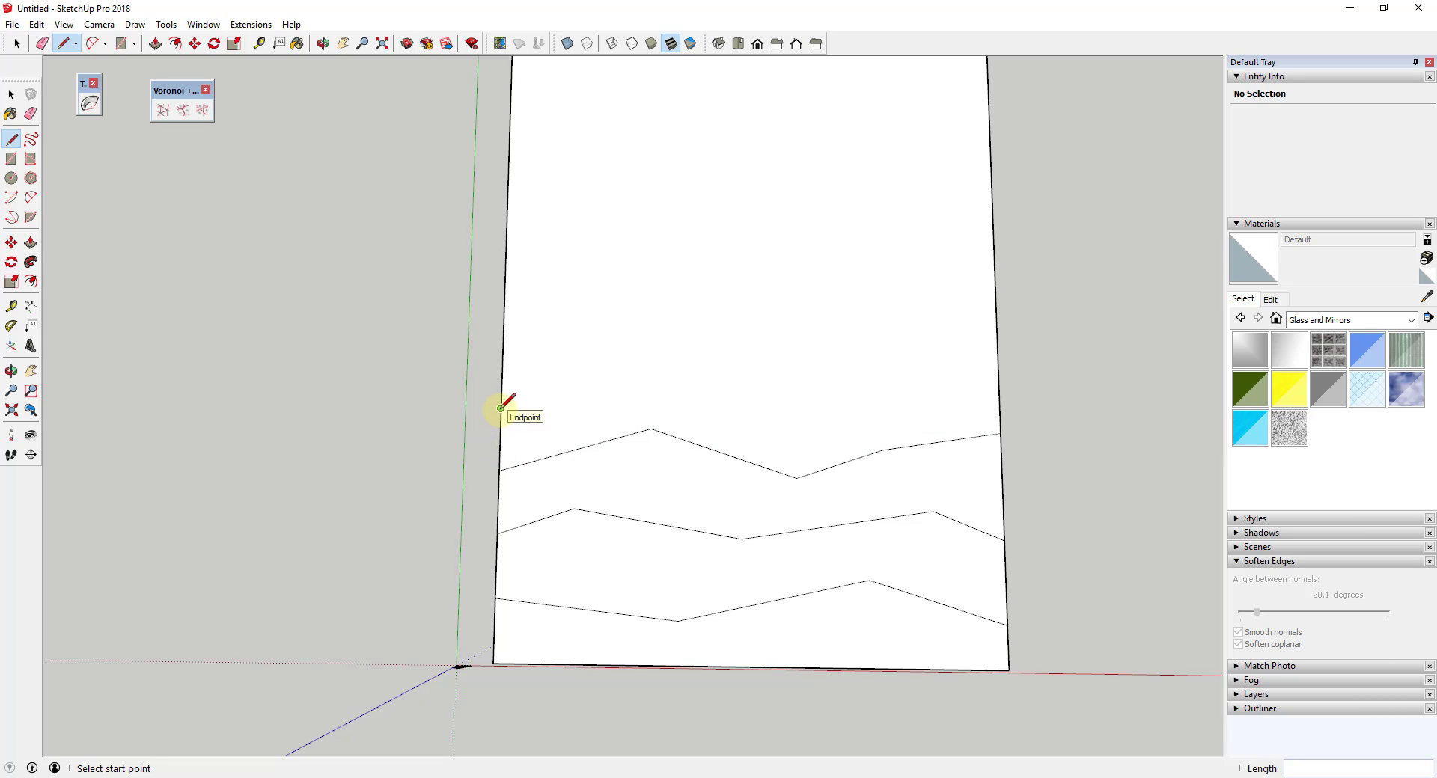
pyautogui.click(503, 347)
pyautogui.scroll(-2, 536, 375)
pyautogui.scroll(3, 536, 375)
pyautogui.click(1142, 311)
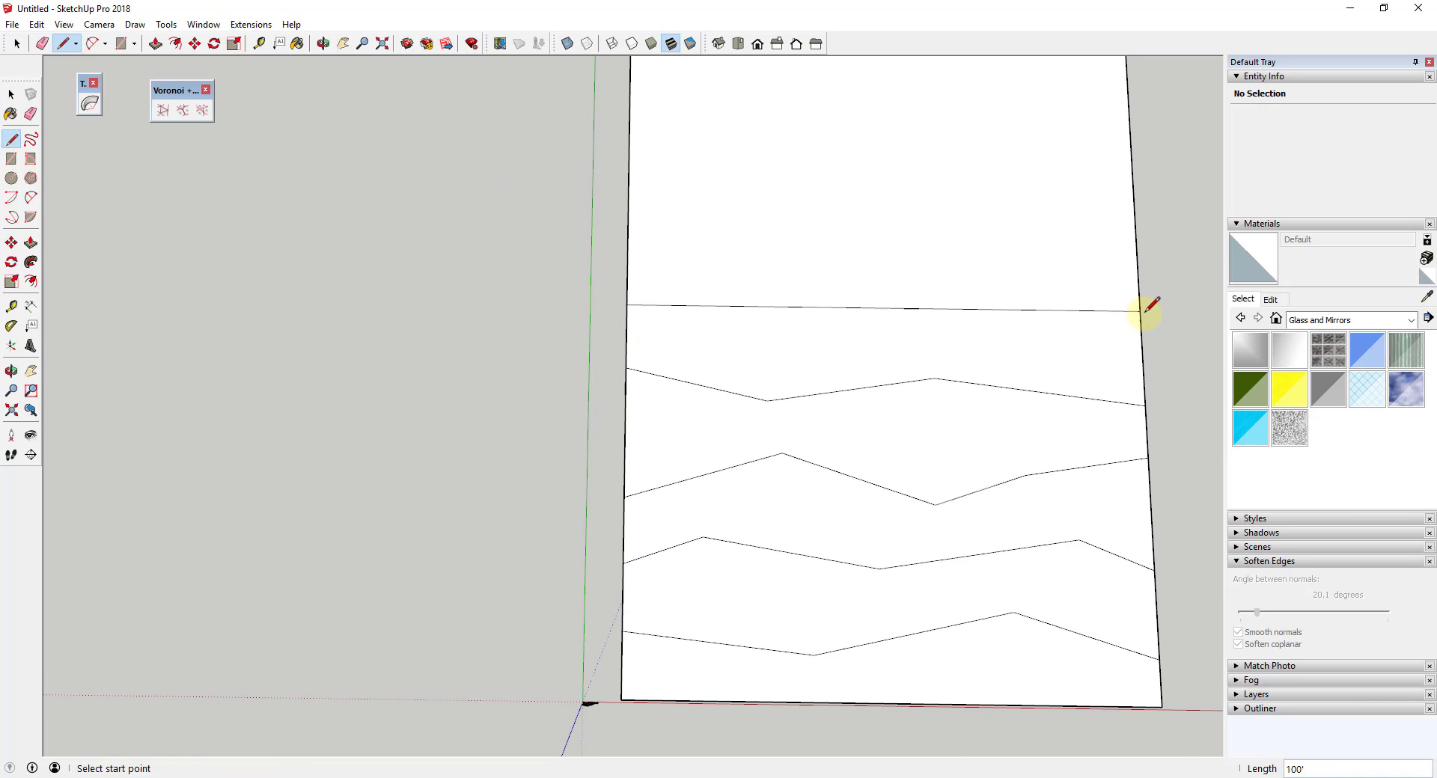
pyautogui.scroll(2, 561, 321)
pyautogui.scroll(-2, 507, 295)
pyautogui.scroll(2, 506, 294)
pyautogui.click(449, 295)
pyautogui.click(860, 279)
pyautogui.click(1086, 311)
# Draw a seventh, four-segment zigzag line across the face beyond the previous ones.
pyautogui.click(560, 240)
pyautogui.click(789, 240)
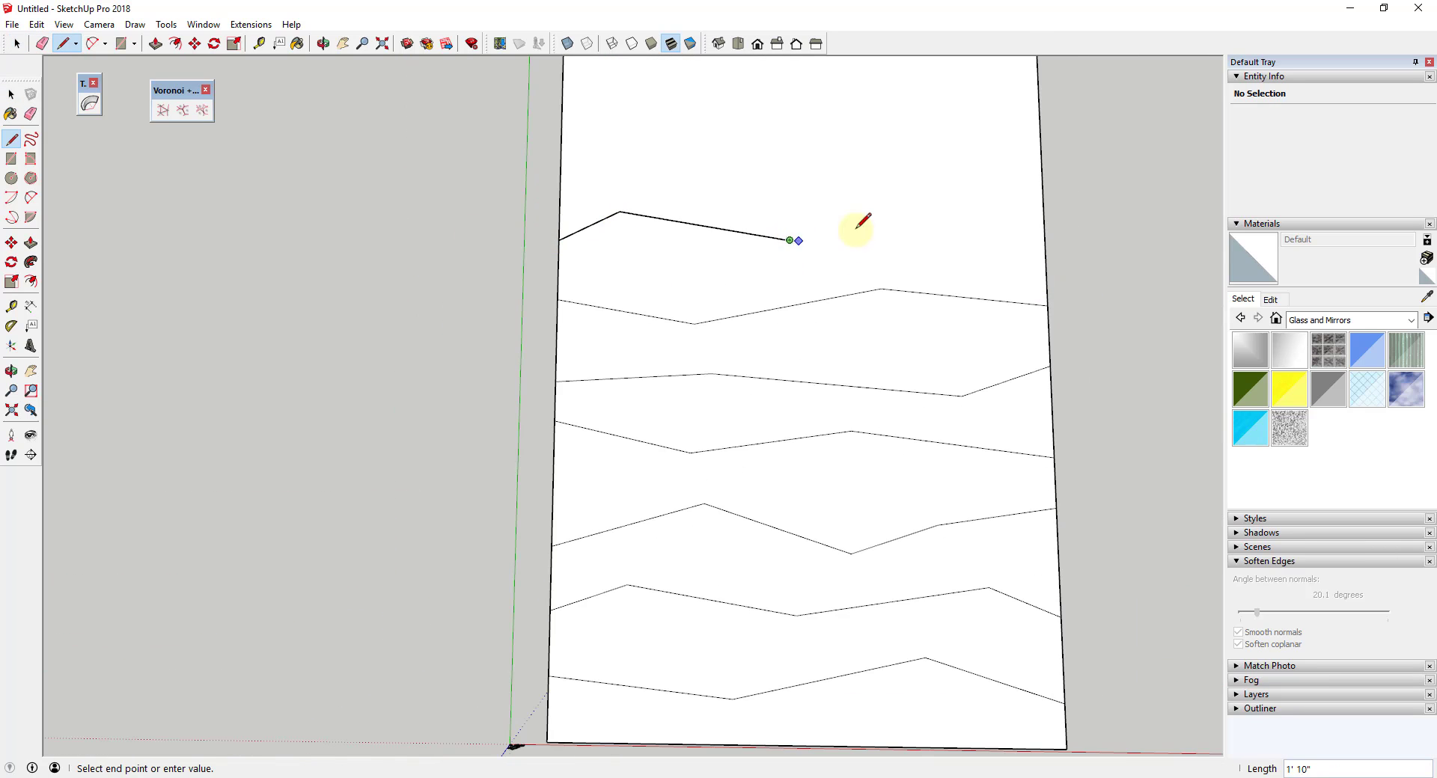
pyautogui.click(919, 213)
pyautogui.click(1043, 231)
# Draw the last three zigzag lines across the far part of the face, starting the final one at its far corner.
pyautogui.scroll(-2, 973, 232)
pyautogui.scroll(1, 523, 240)
pyautogui.click(507, 249)
pyautogui.click(1071, 256)
pyautogui.click(513, 82)
pyautogui.click(620, 123)
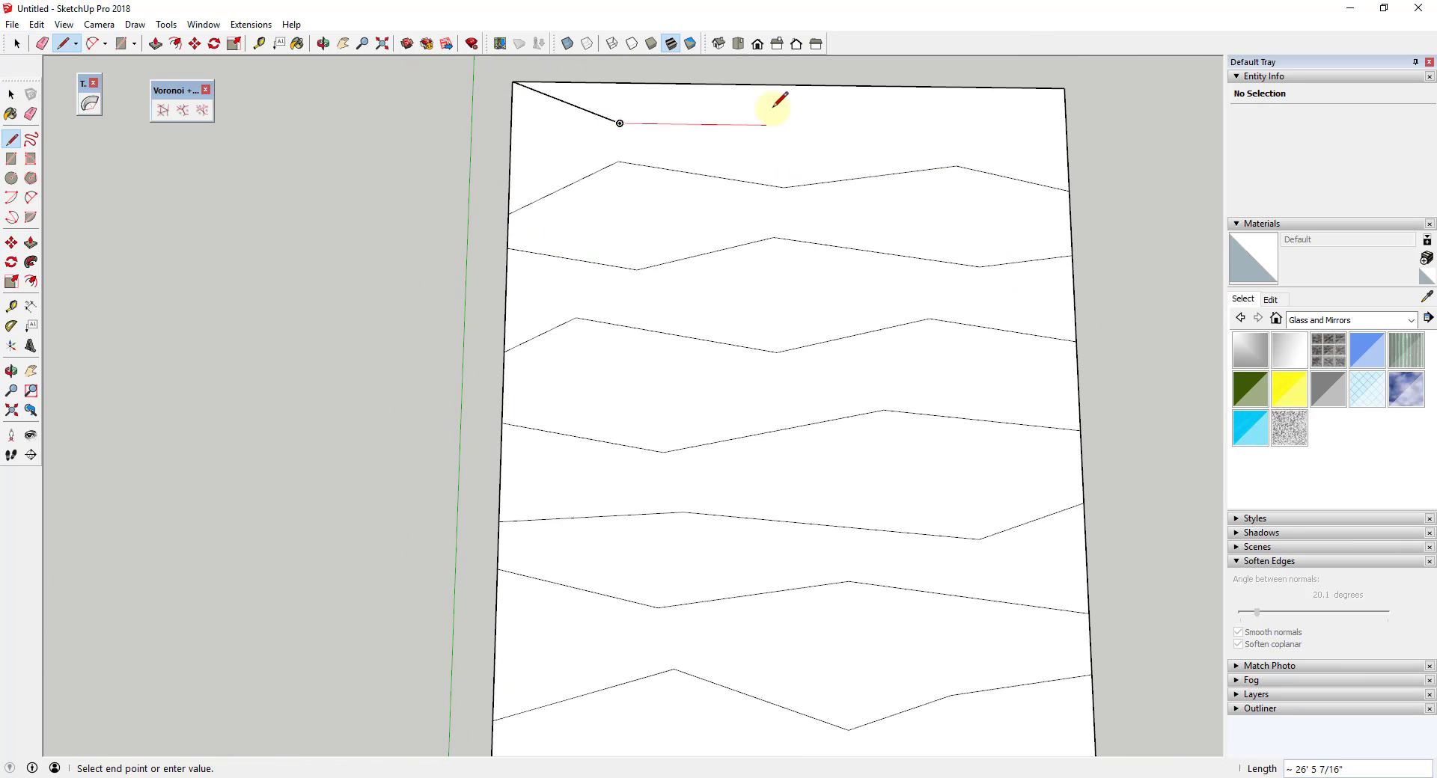
pyautogui.click(807, 105)
pyautogui.click(1072, 146)
pyautogui.scroll(-3, 629, 218)
pyautogui.press('space')
# Copy the entire zigzag-divided rectangle along the red axis, leaving a gap beside the original.
pyautogui.moveTo(629, 217)
pyautogui.mouseDown(button='middle')
pyautogui.moveTo(587, 263)
pyautogui.moveTo(612, 352)
pyautogui.moveTo(601, 189)
pyautogui.mouseUp(button='middle')
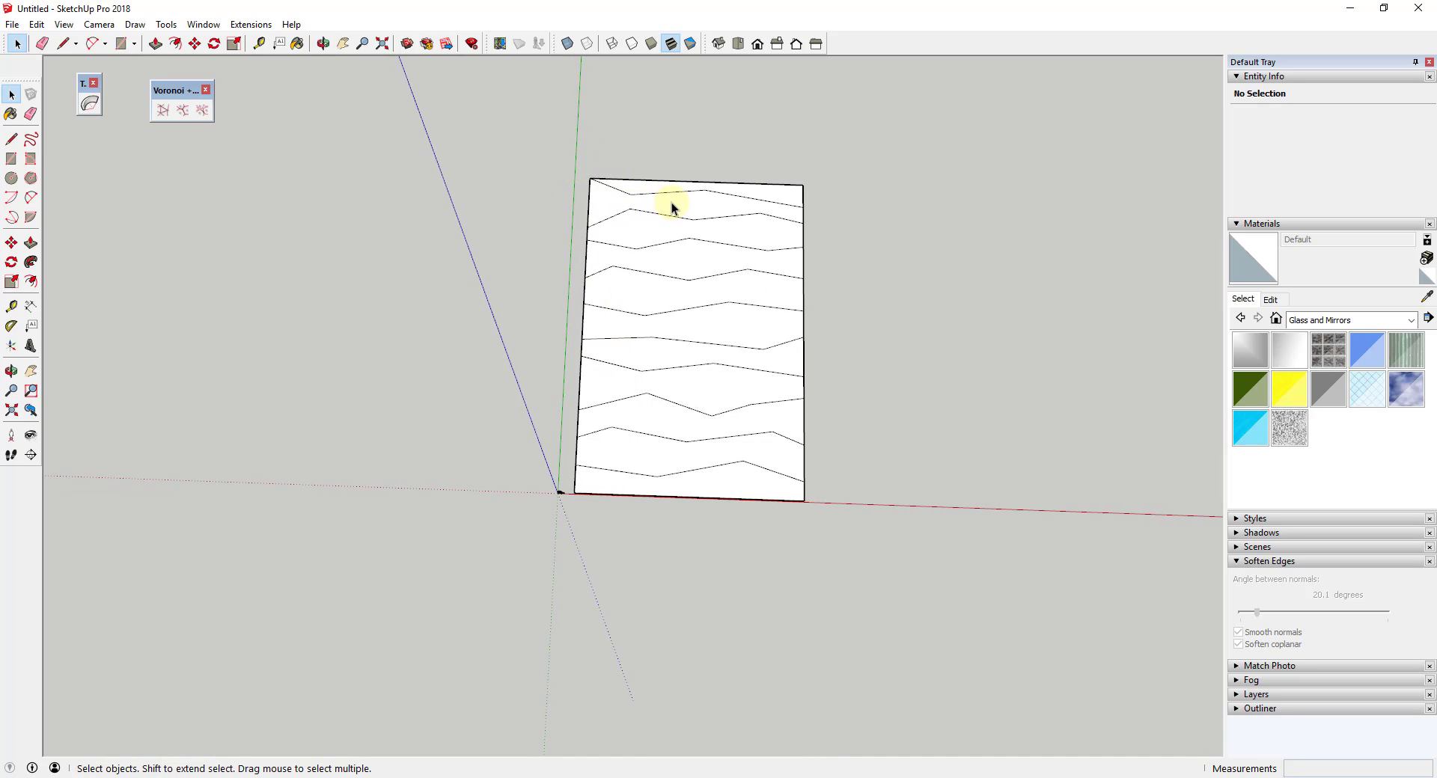
pyautogui.moveTo(604, 225); pyautogui.dragTo(824, 385)
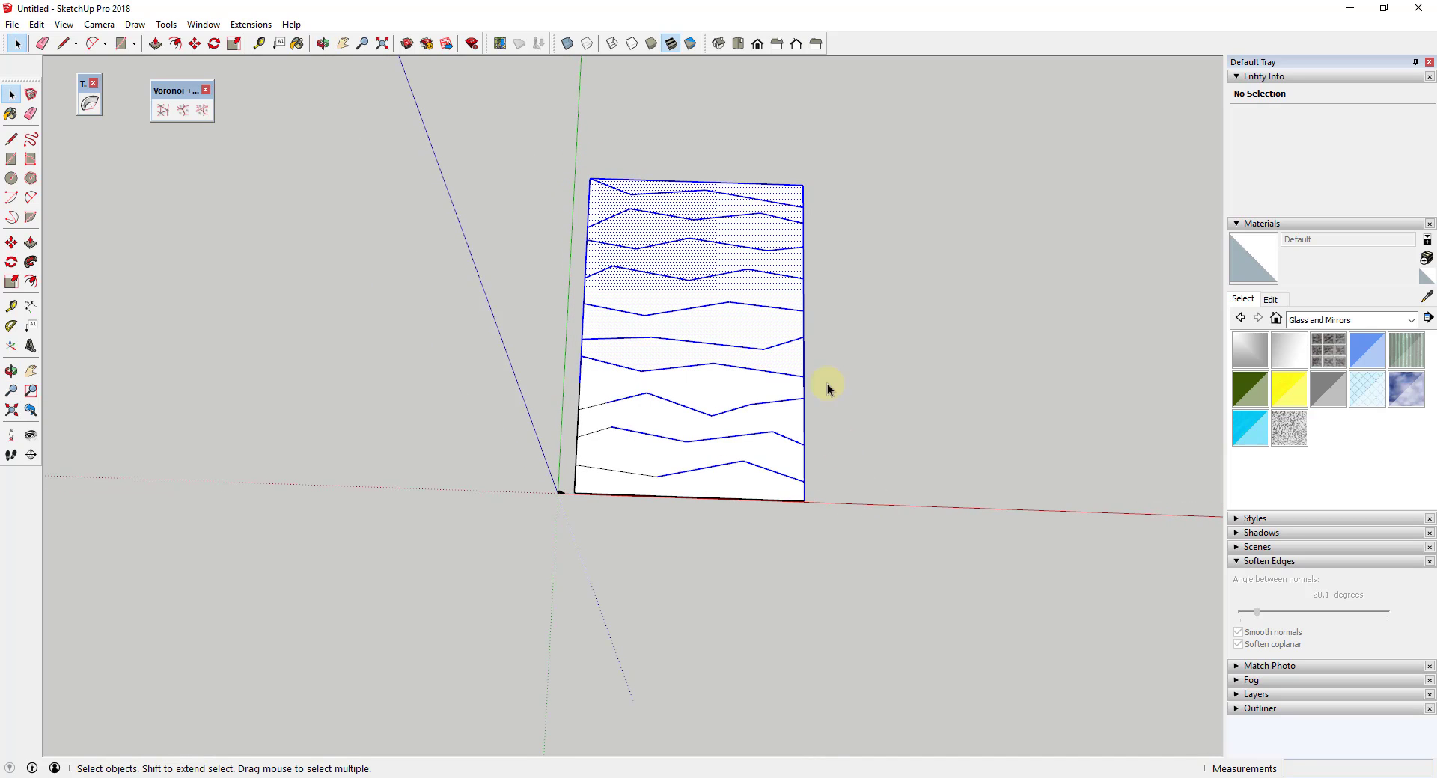
pyautogui.moveTo(883, 149); pyautogui.dragTo(572, 527)
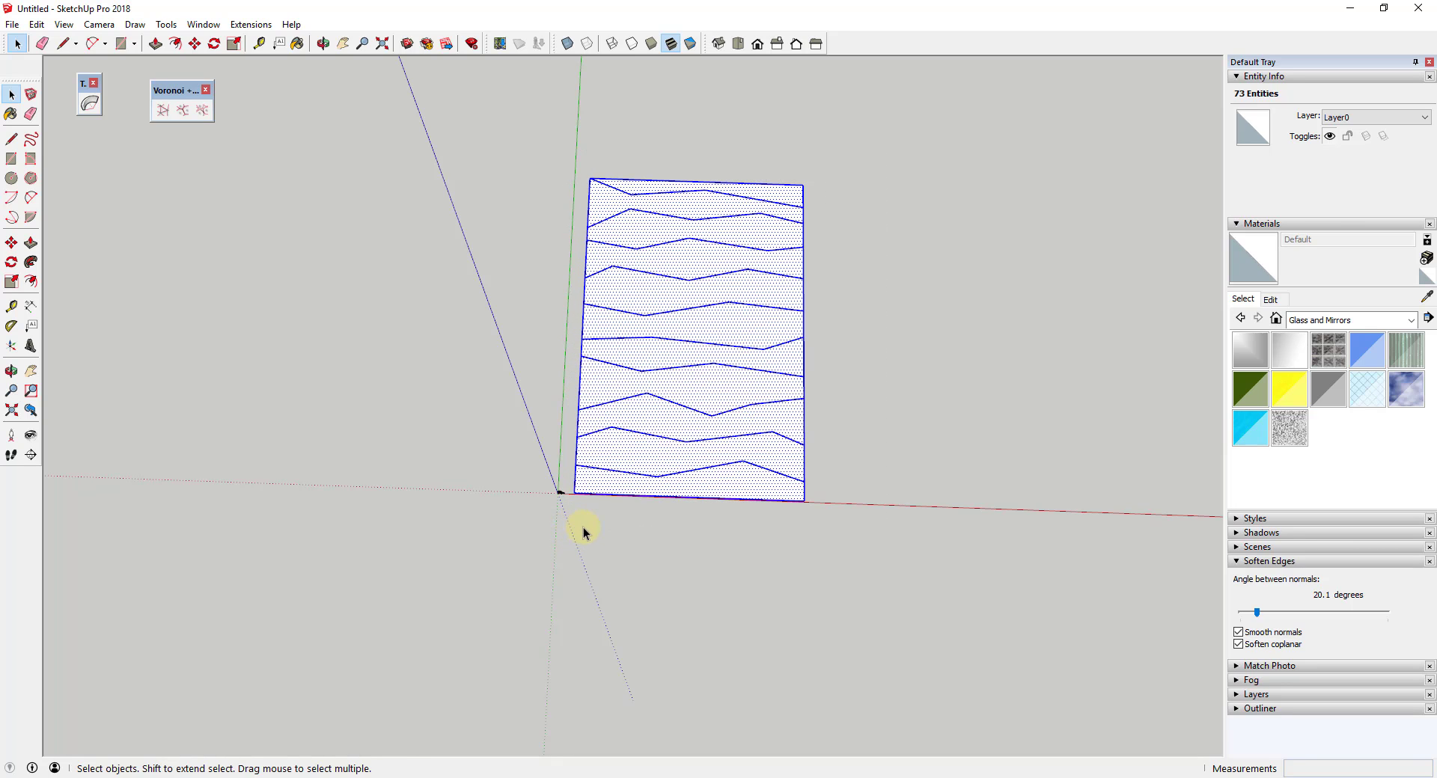
pyautogui.press('m')
pyautogui.click(575, 494)
pyautogui.press('ctrl')
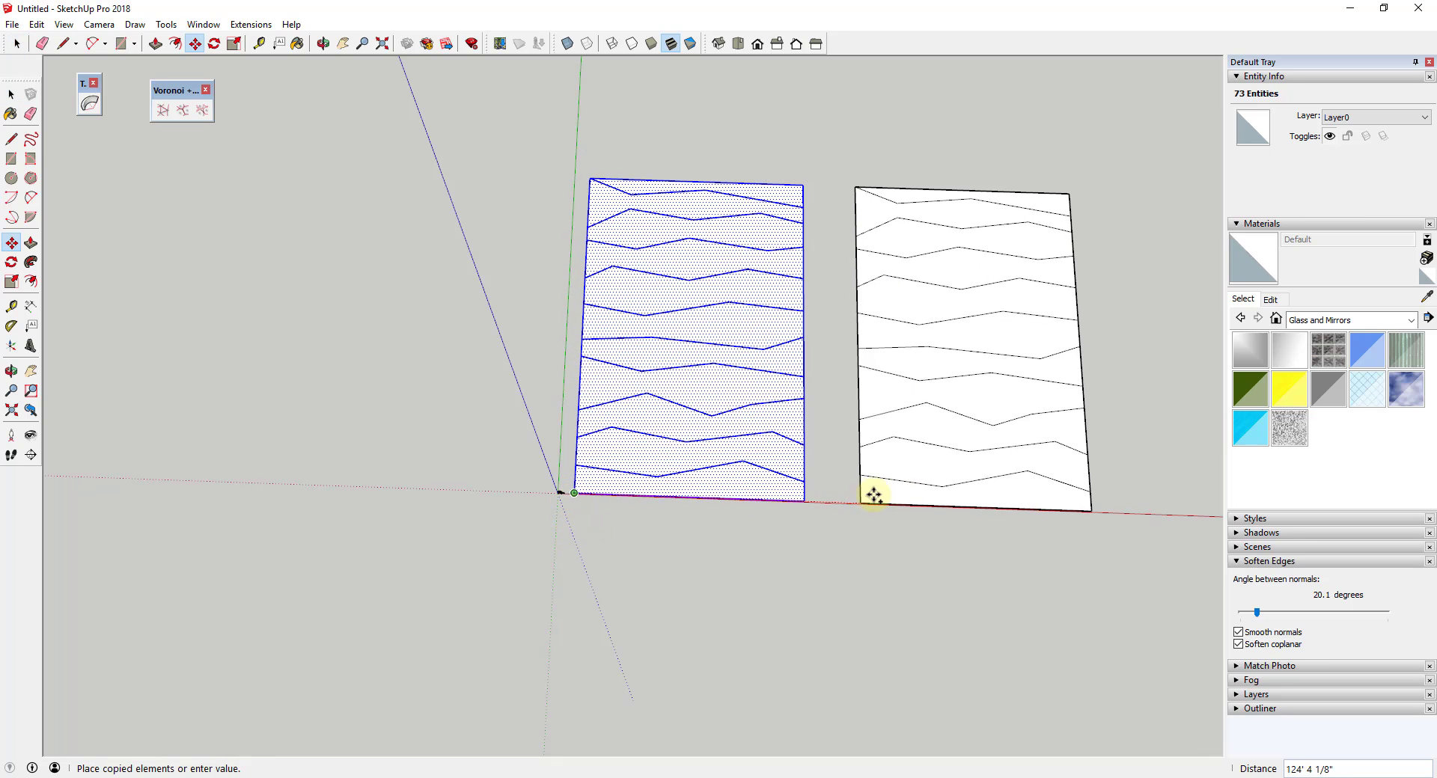
pyautogui.click(920, 504)
pyautogui.press('space')
pyautogui.moveTo(662, 432); pyautogui.dragTo(1005, 421, button='middle')
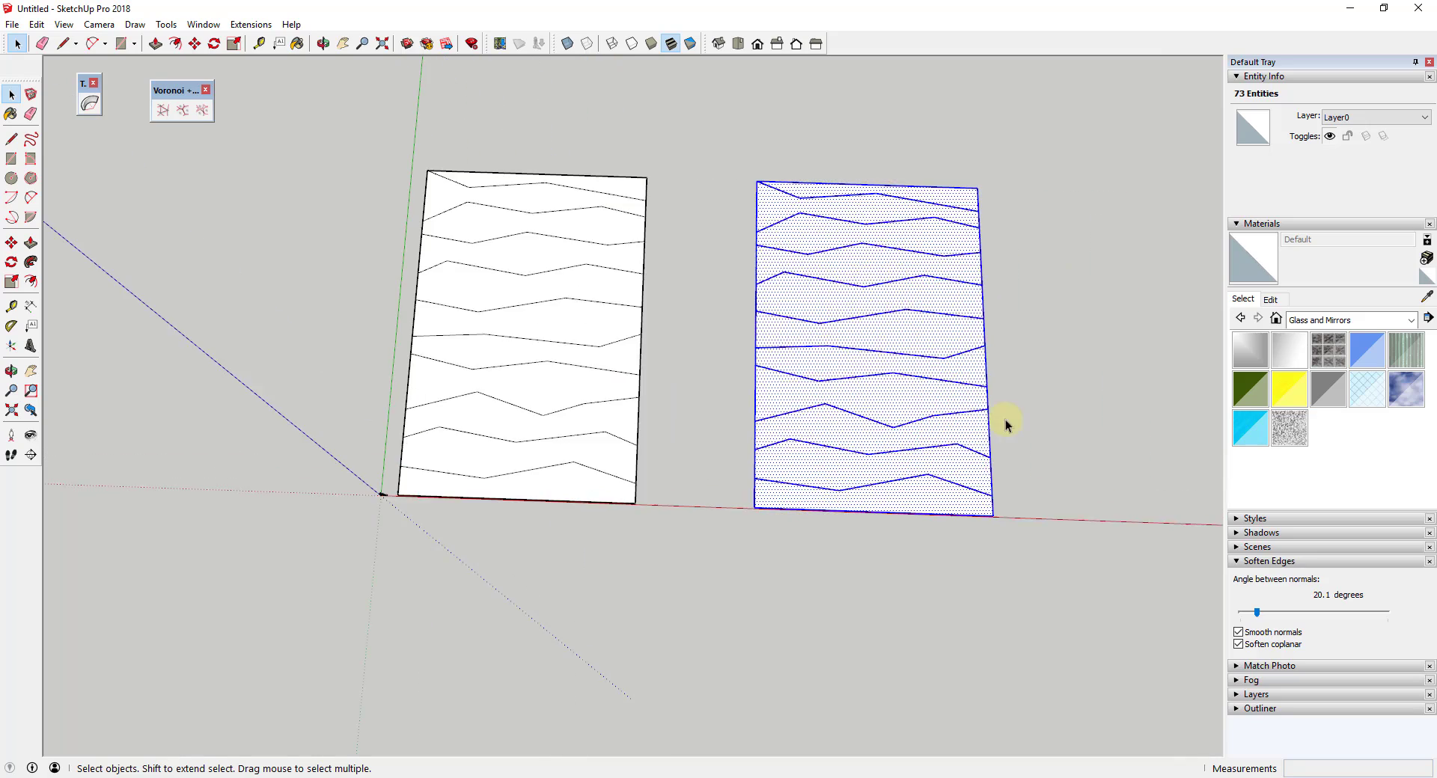
pyautogui.scroll(2, 1005, 421)
pyautogui.keyDown('shift'); pyautogui.moveTo(921, 283); pyautogui.dragTo(998, 365, button='middle'); pyautogui.keyUp('shift')
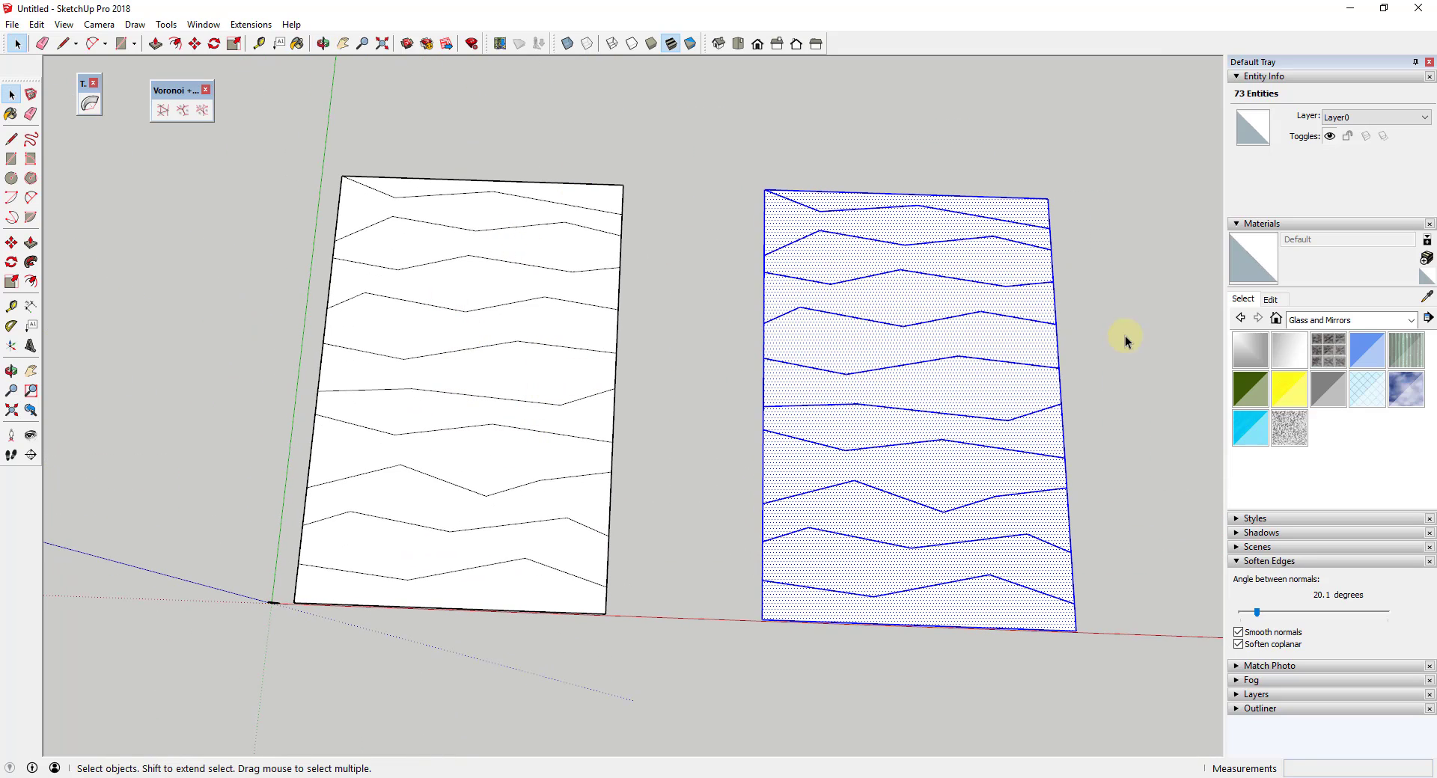
pyautogui.click(1132, 289)
# Try Conic Curve In Face with a 250 mm offset on the copied face's band along the red axis.
pyautogui.scroll(1, 1072, 354)
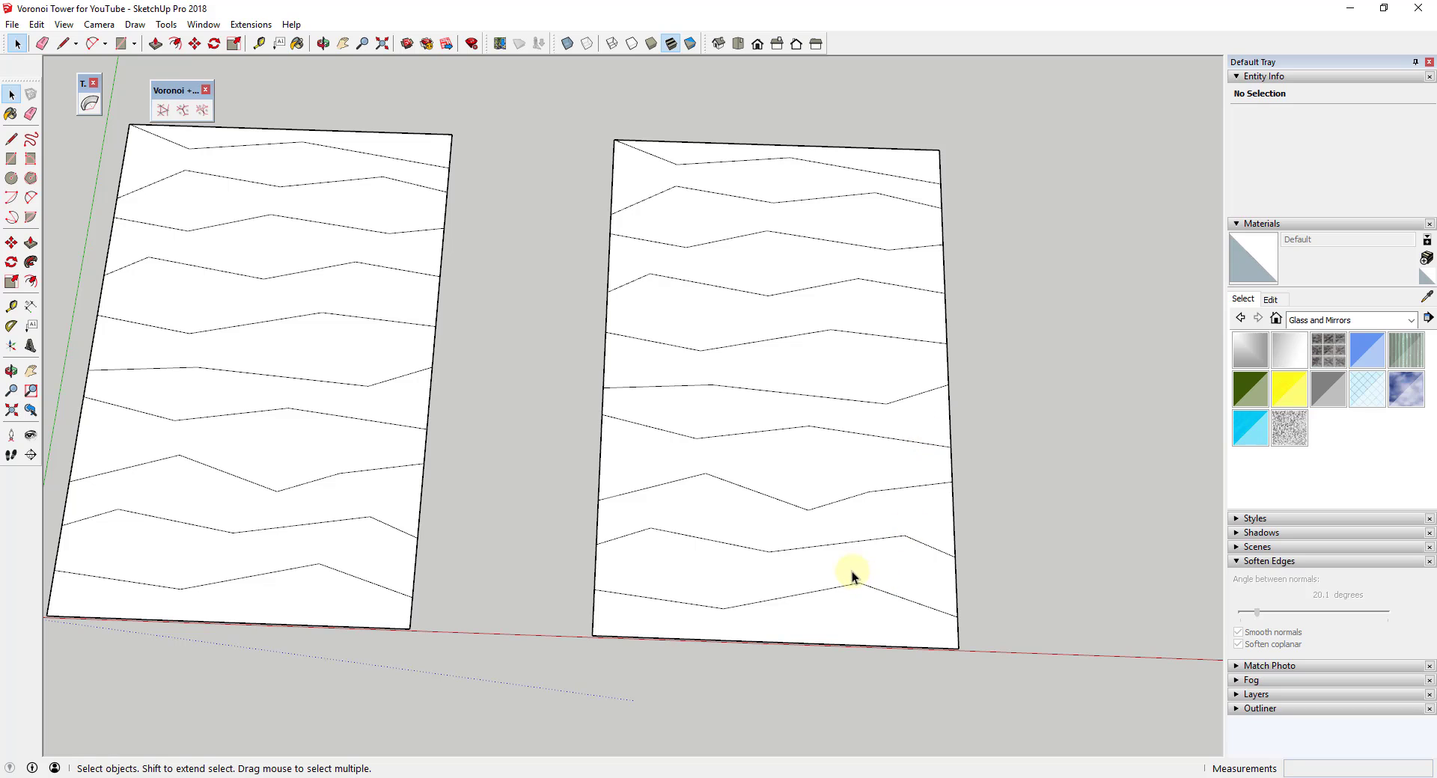
pyautogui.click(852, 572)
pyautogui.click(1060, 503)
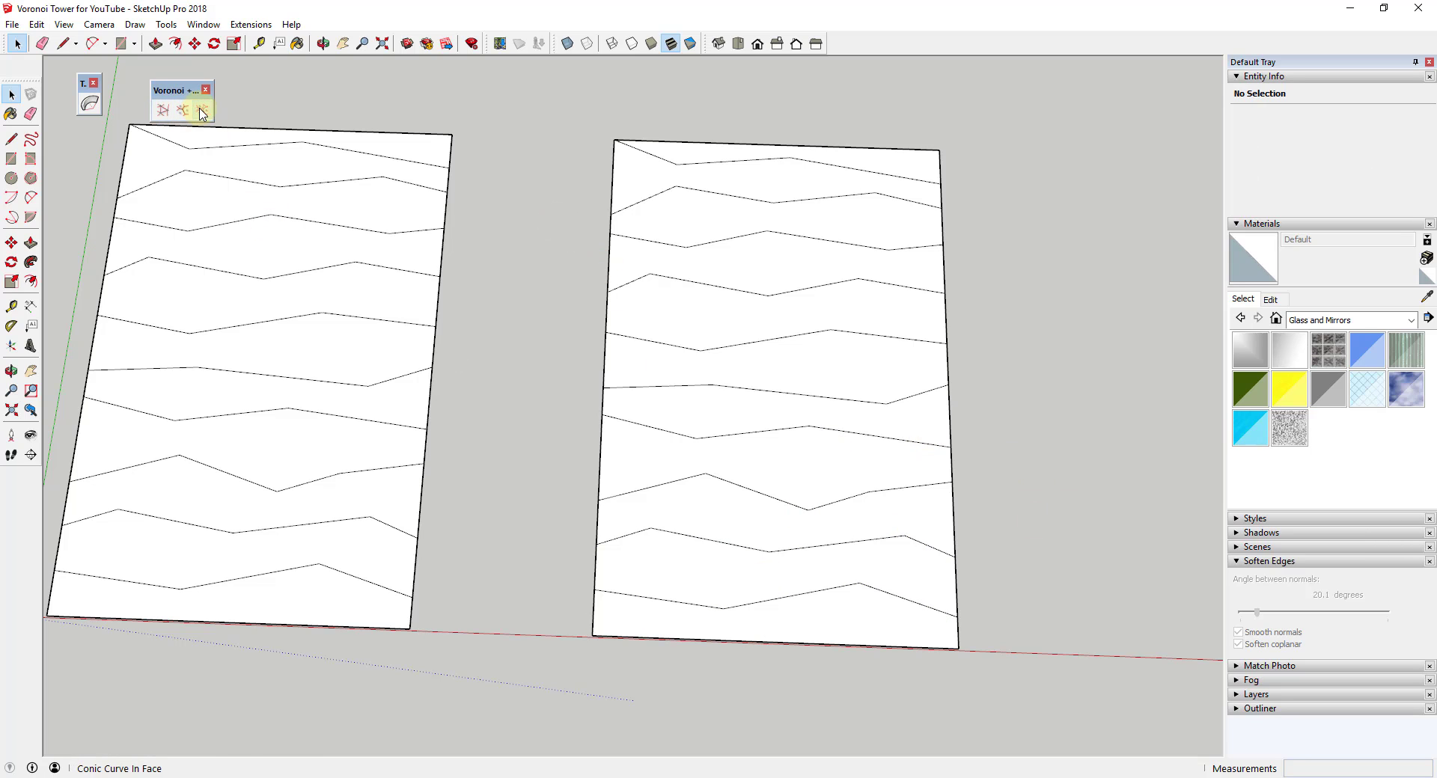
pyautogui.click(202, 112)
pyautogui.click(801, 628)
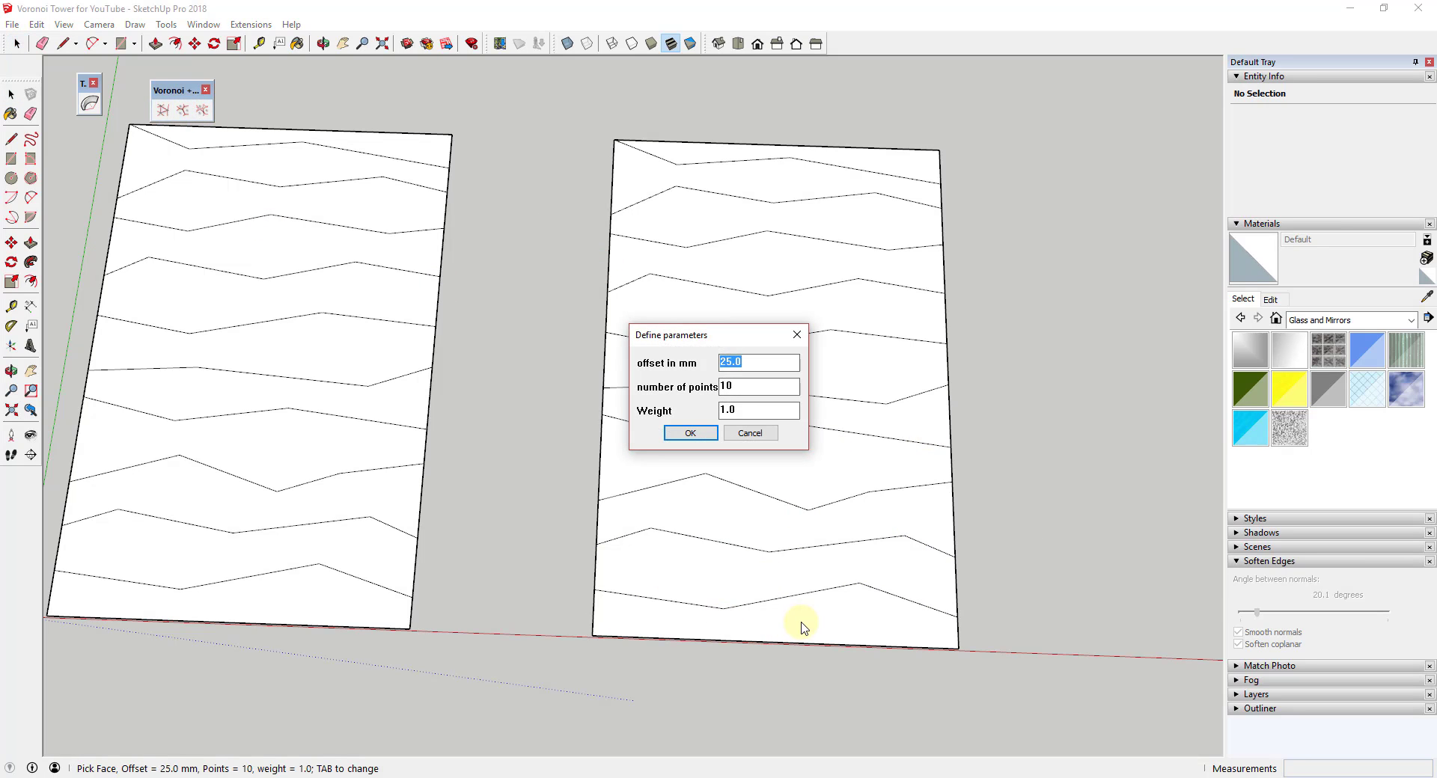
pyautogui.write('250')
pyautogui.press('Return')
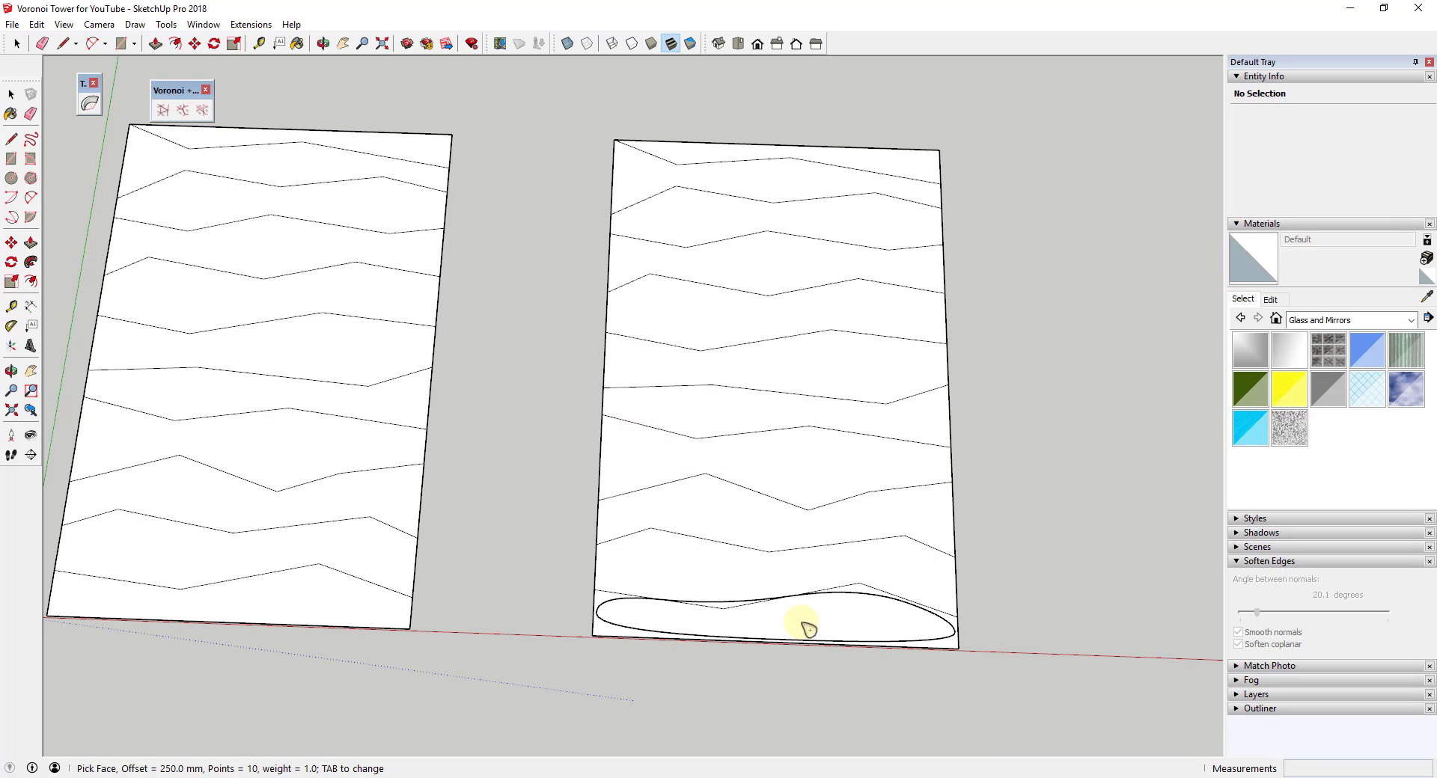
# Try placing conic curves with the 250 mm offset in six more bands across the copied face.
pyautogui.click(792, 549)
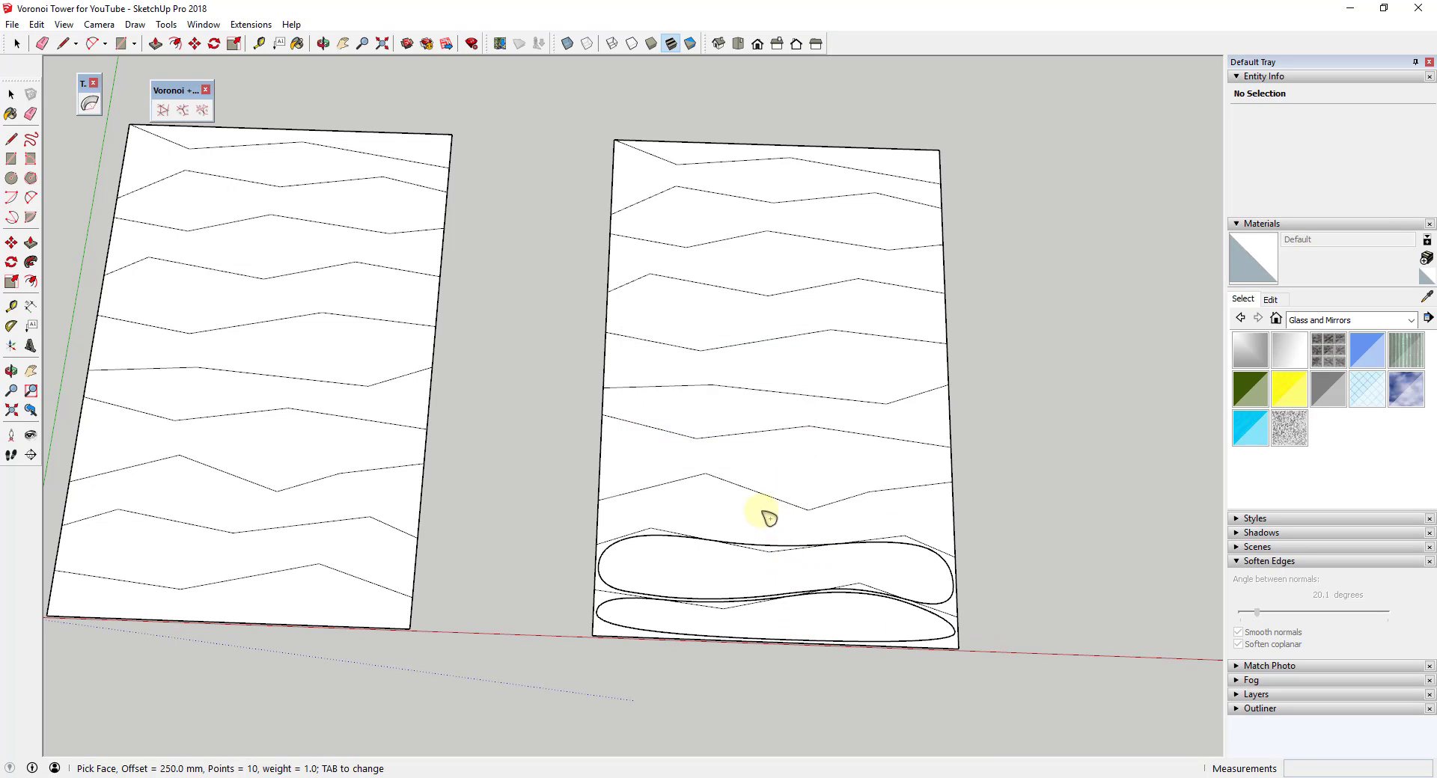
pyautogui.click(753, 417)
pyautogui.click(764, 376)
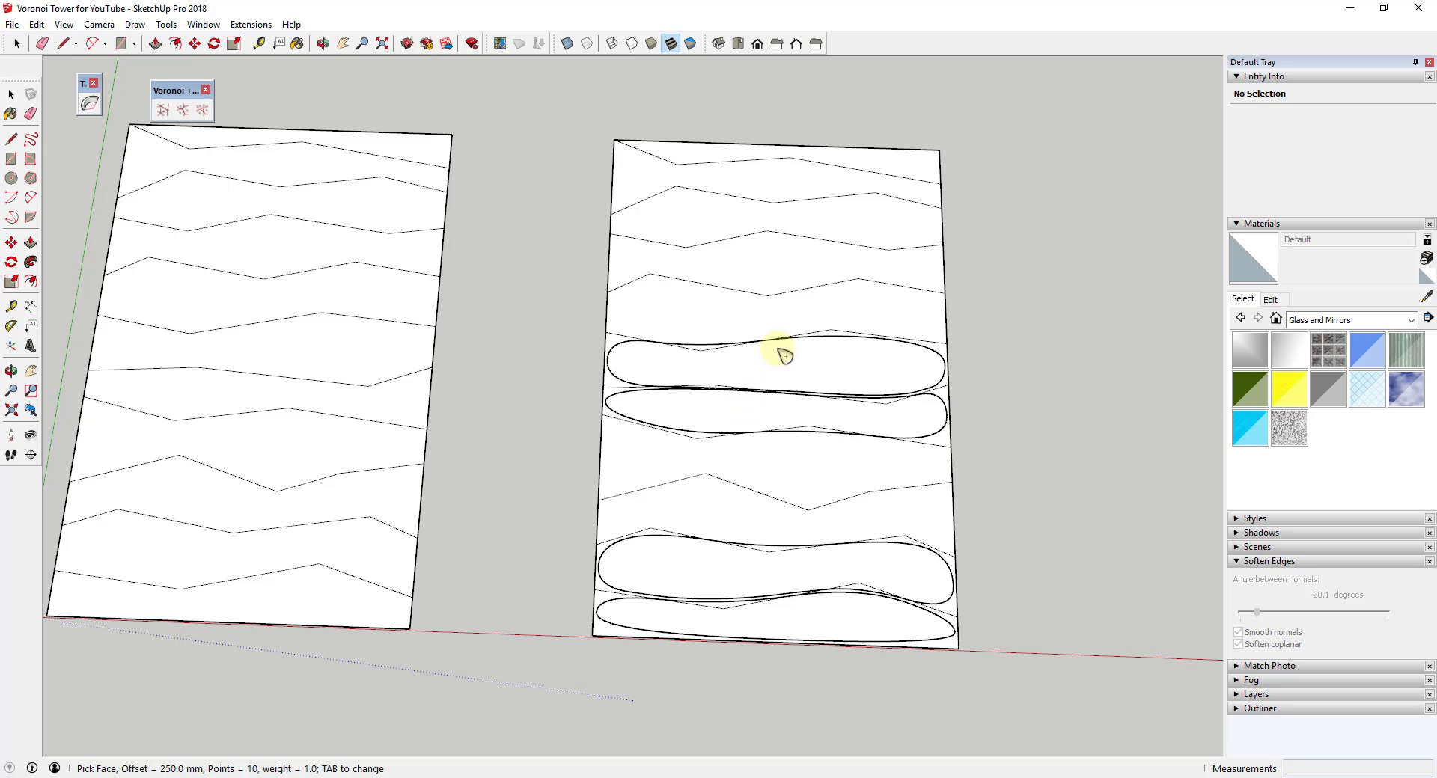
pyautogui.click(796, 316)
pyautogui.click(714, 226)
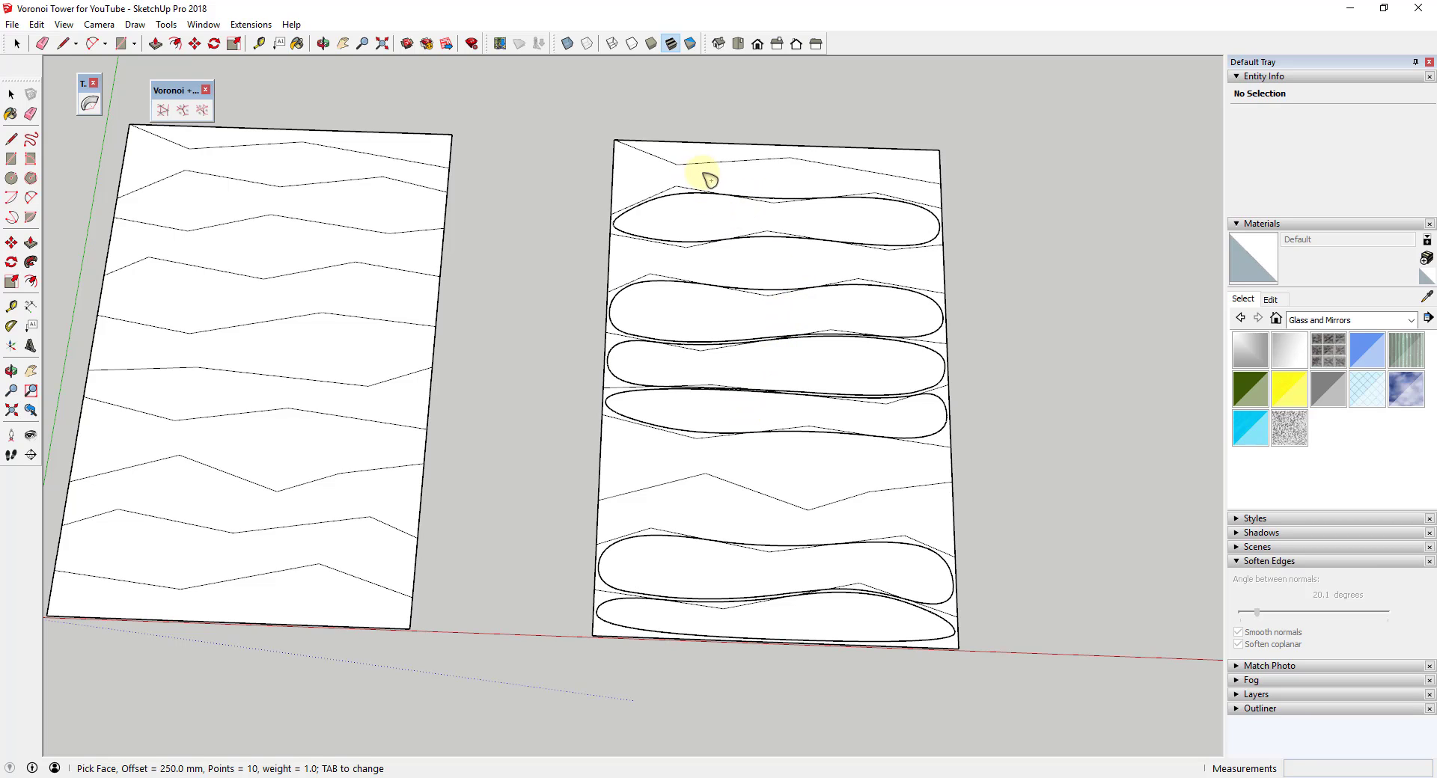
pyautogui.click(727, 158)
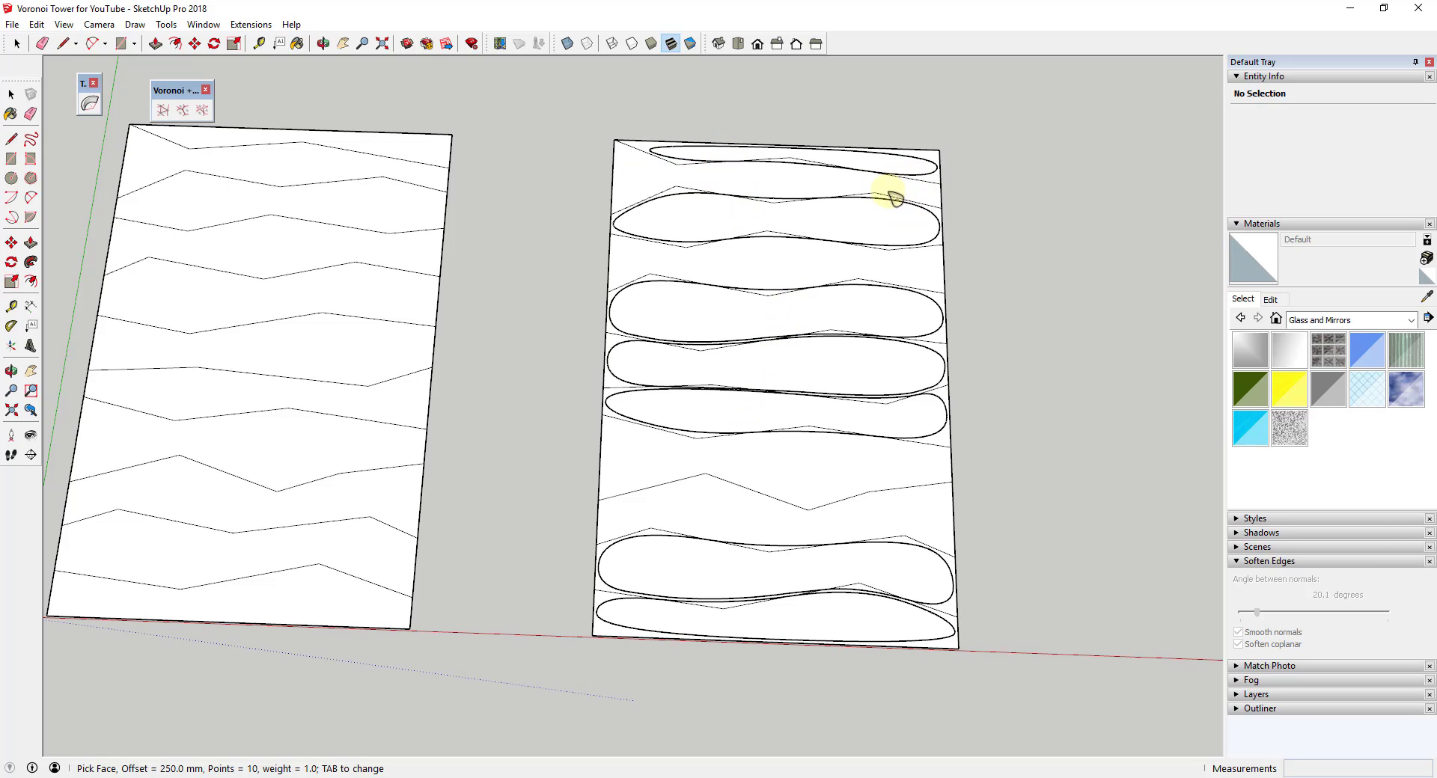
# Undo all the conic curves on the copied face and leave the Conic Curve In Face tool.
pyautogui.scroll(-5, 864, 490)
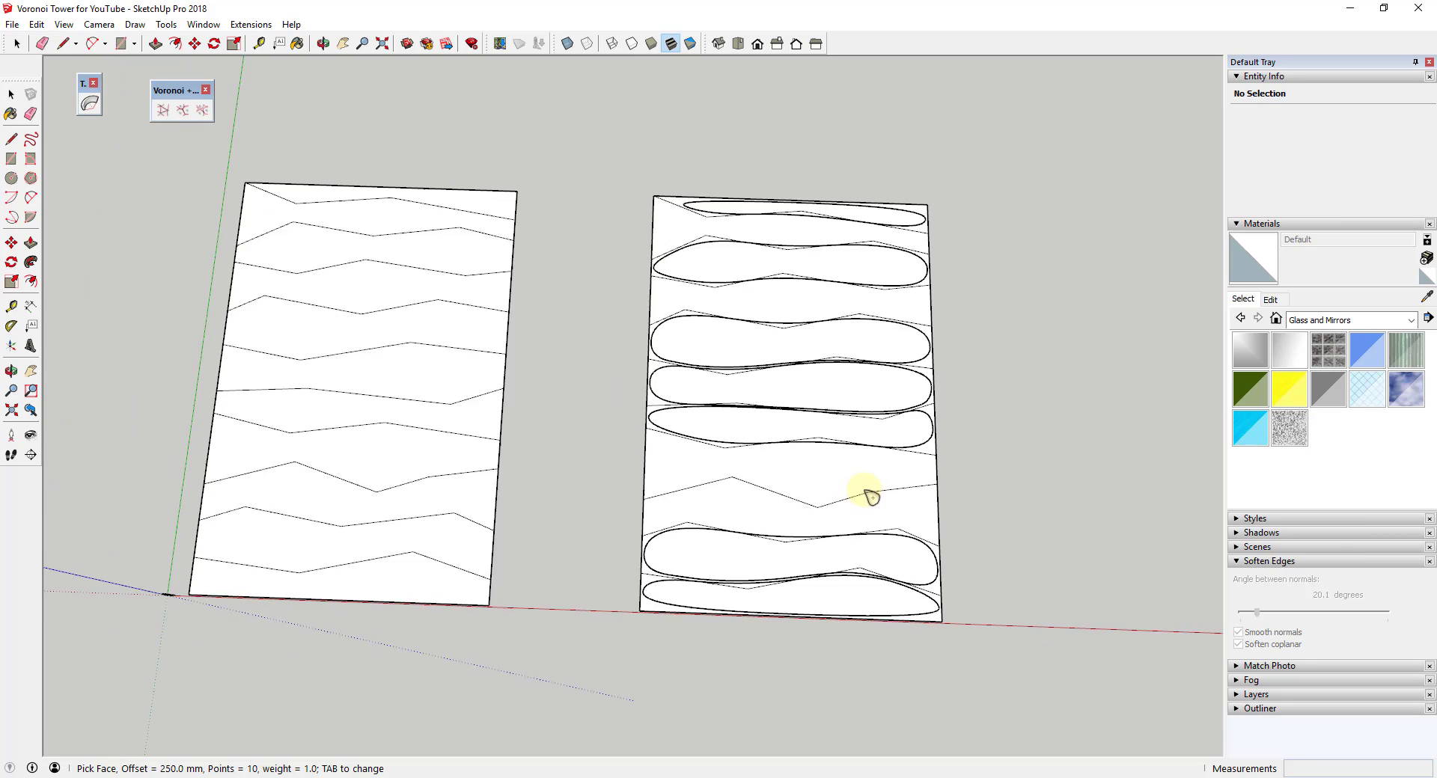
pyautogui.hotkey('ctrl', 'z')
pyautogui.hotkey('ctrl', 'z')
pyautogui.hotkey('ctrl', 'z')
pyautogui.hotkey('ctrl', 'z')
pyautogui.hotkey('ctrl', 'z')
pyautogui.hotkey('ctrl', 'z')
pyautogui.hotkey('ctrl', 'z')
pyautogui.hotkey('ctrl', 'z')
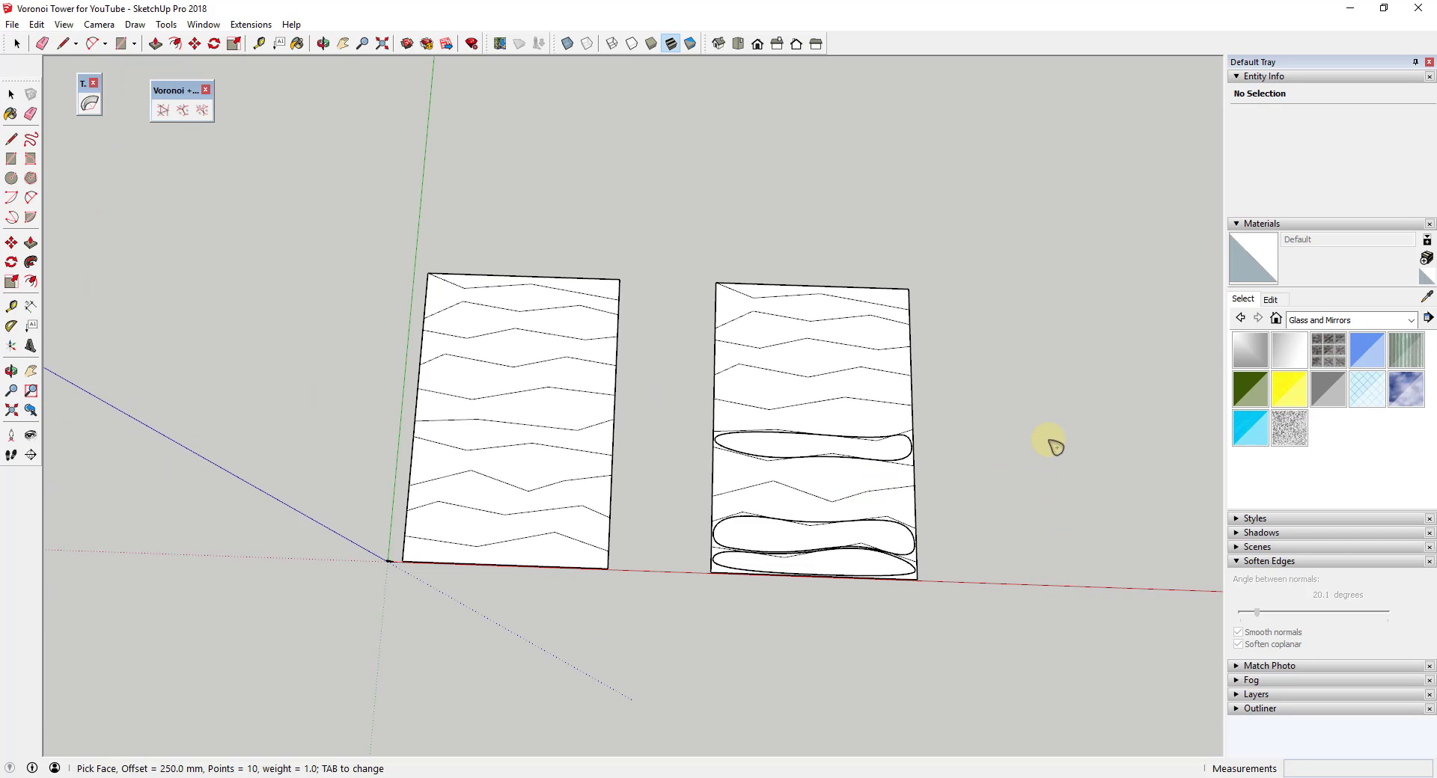
pyautogui.scroll(2, 1110, 615)
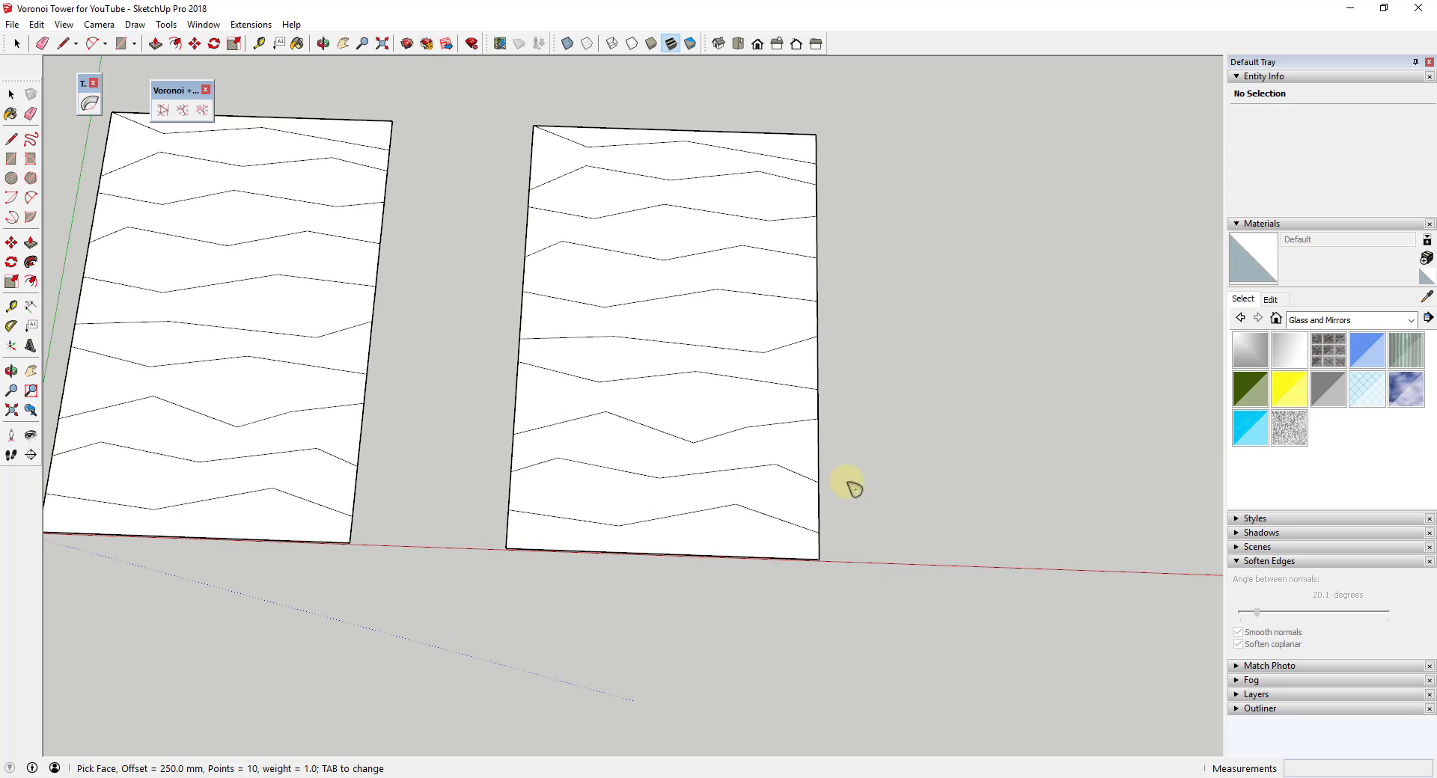
pyautogui.press('space')
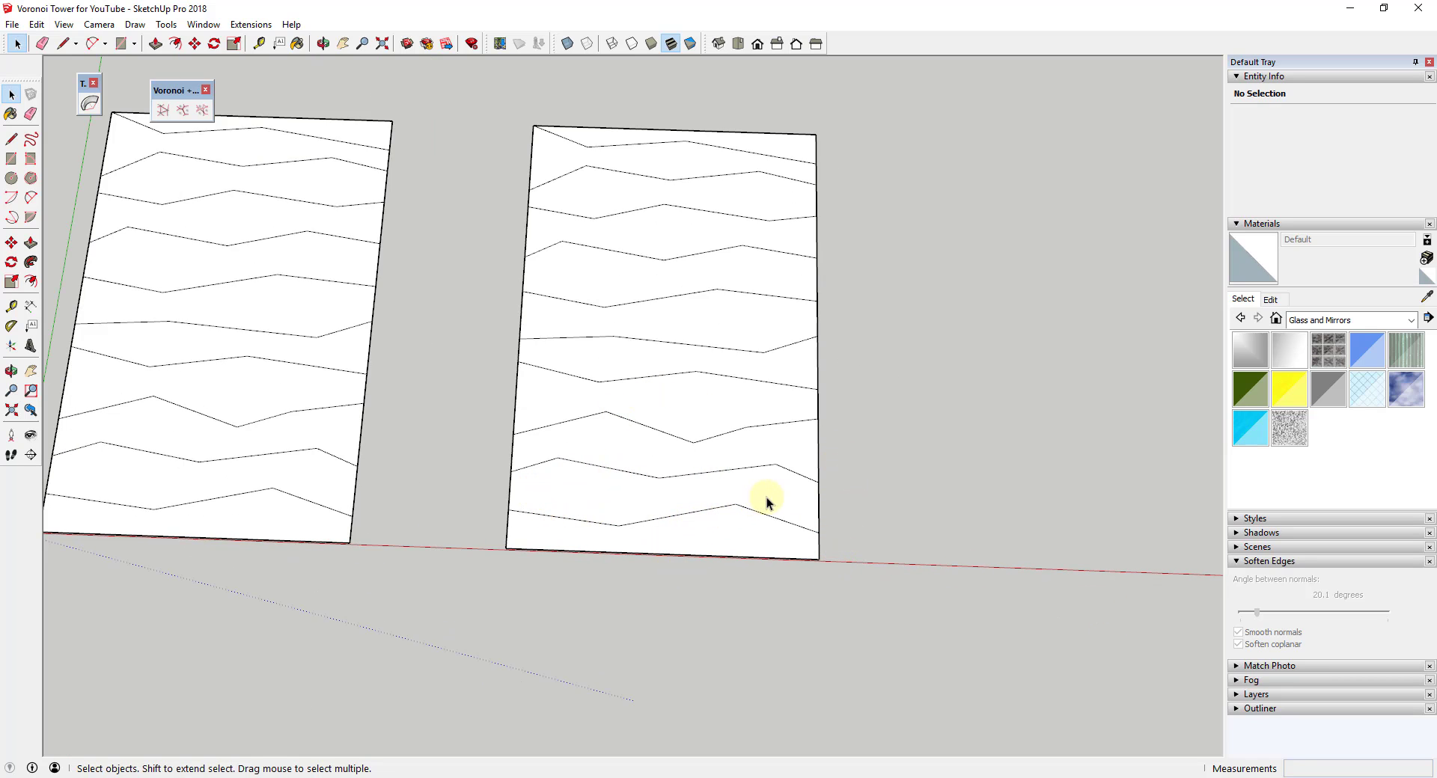
# Draw two slanted lines joining zigzag vertices across the copied face's second band from the red axis.
pyautogui.scroll(-1, 876, 311)
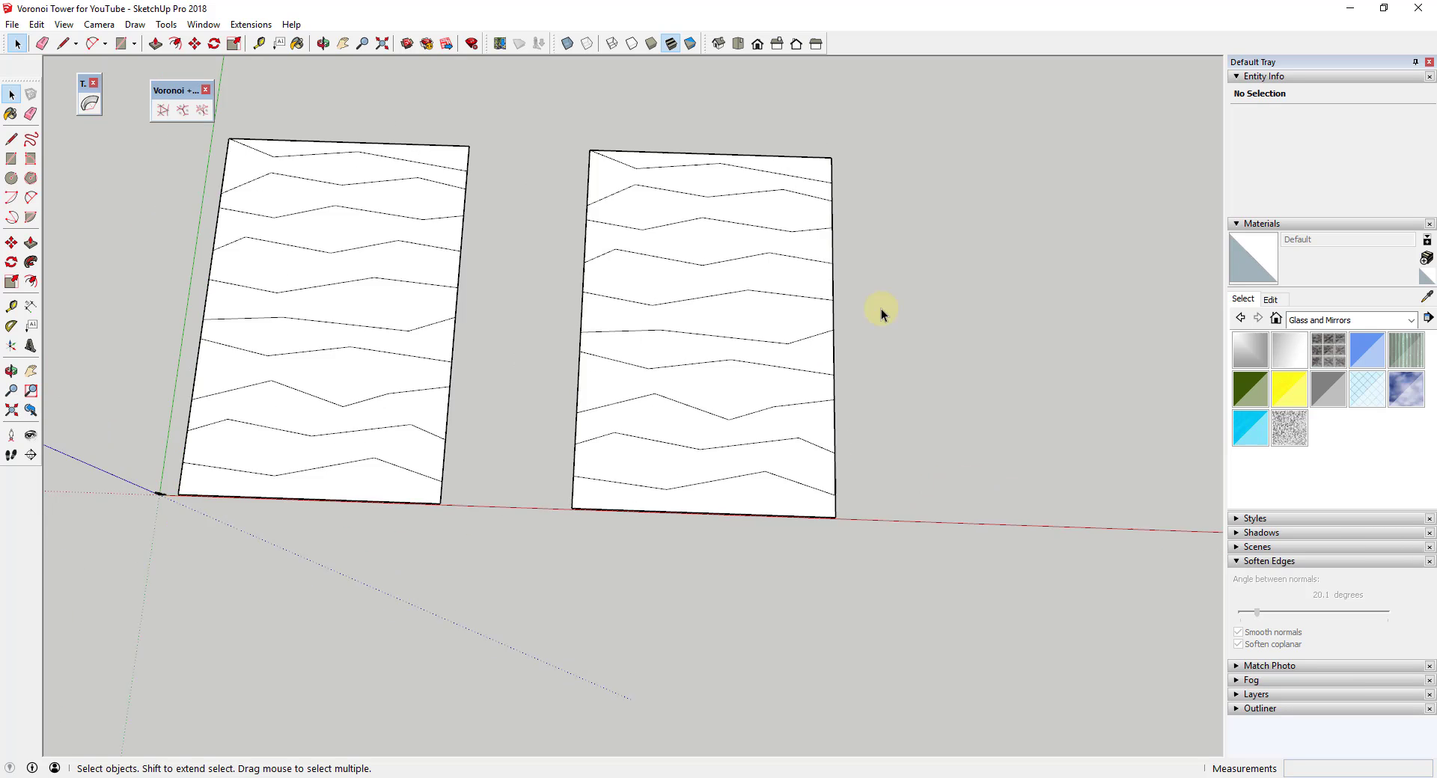
pyautogui.scroll(3, 763, 321)
pyautogui.press('l')
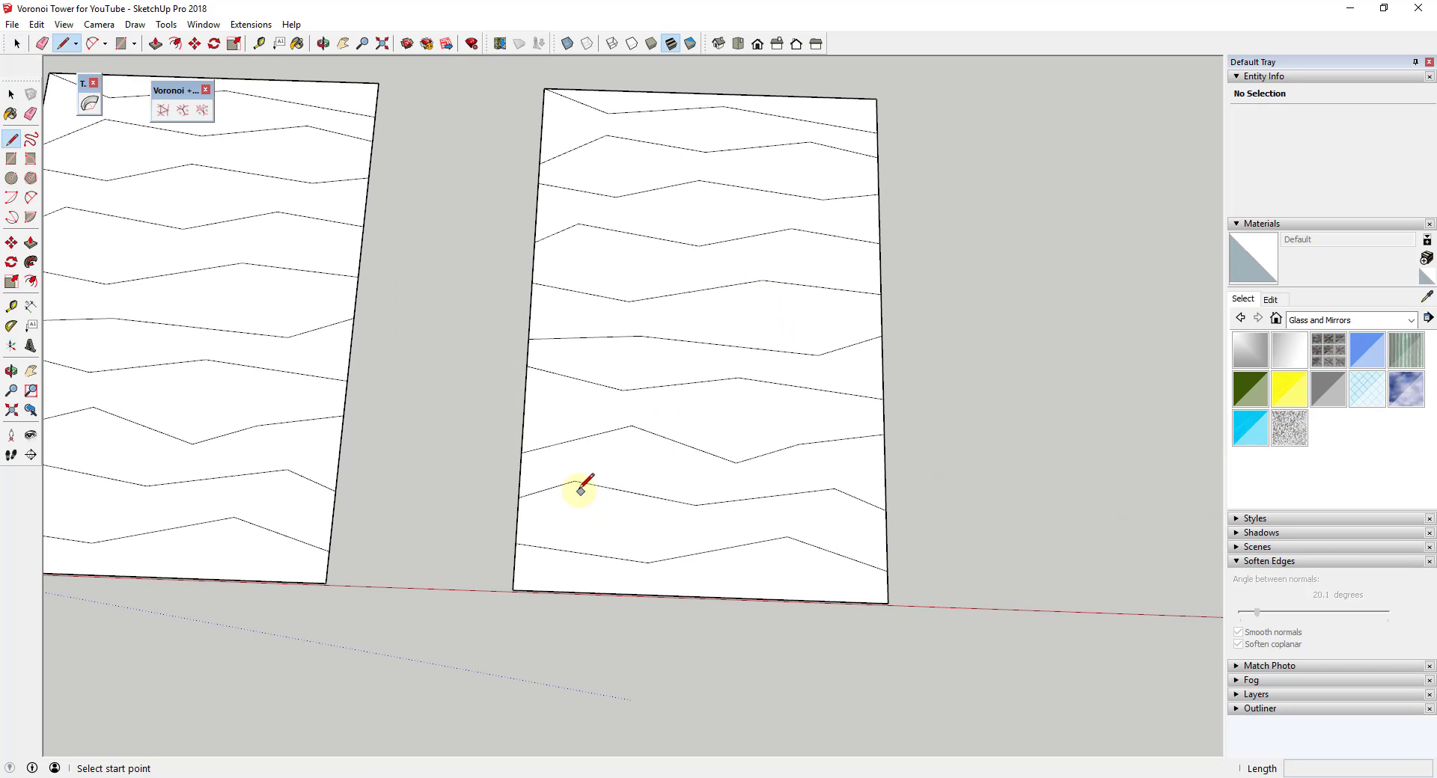
pyautogui.click(575, 483)
pyautogui.click(647, 562)
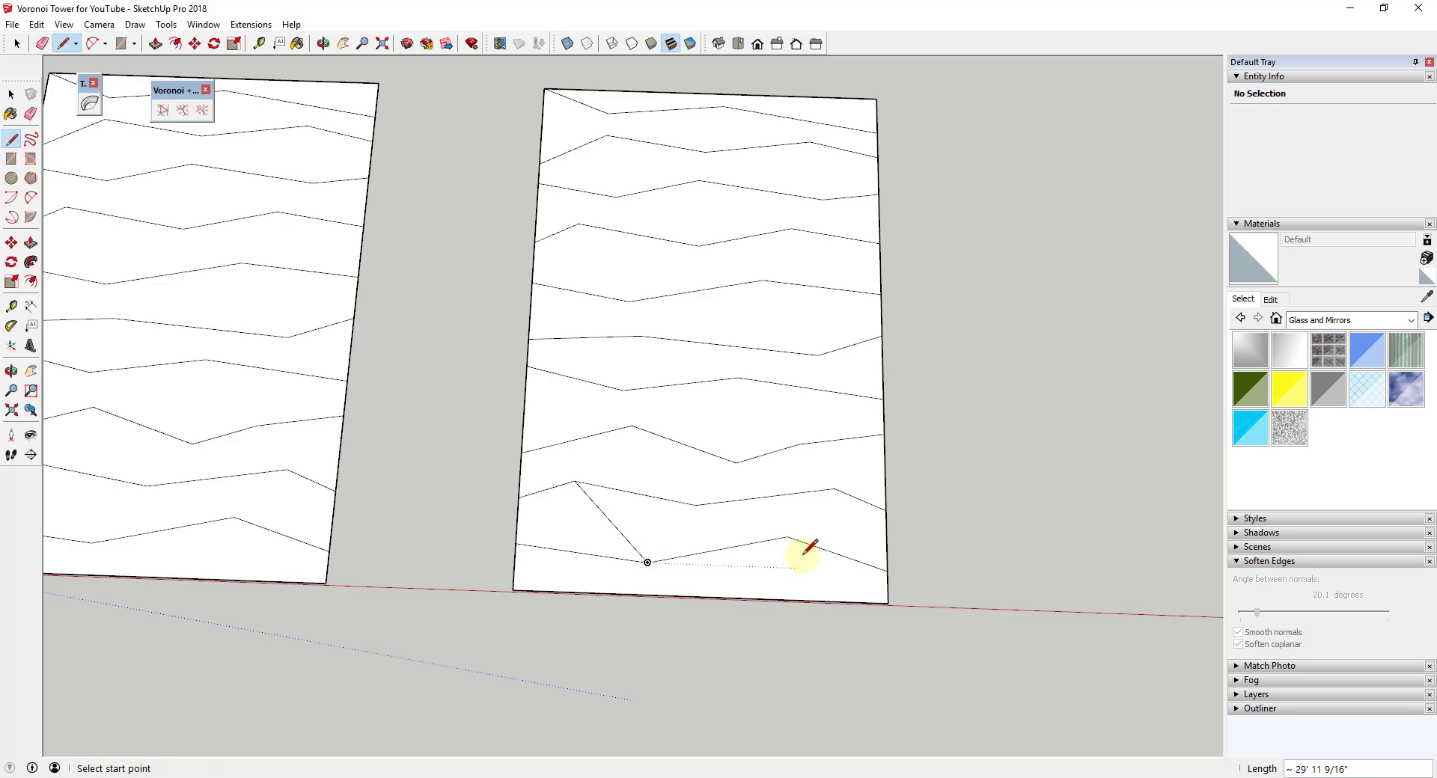
pyautogui.click(787, 536)
pyautogui.click(834, 490)
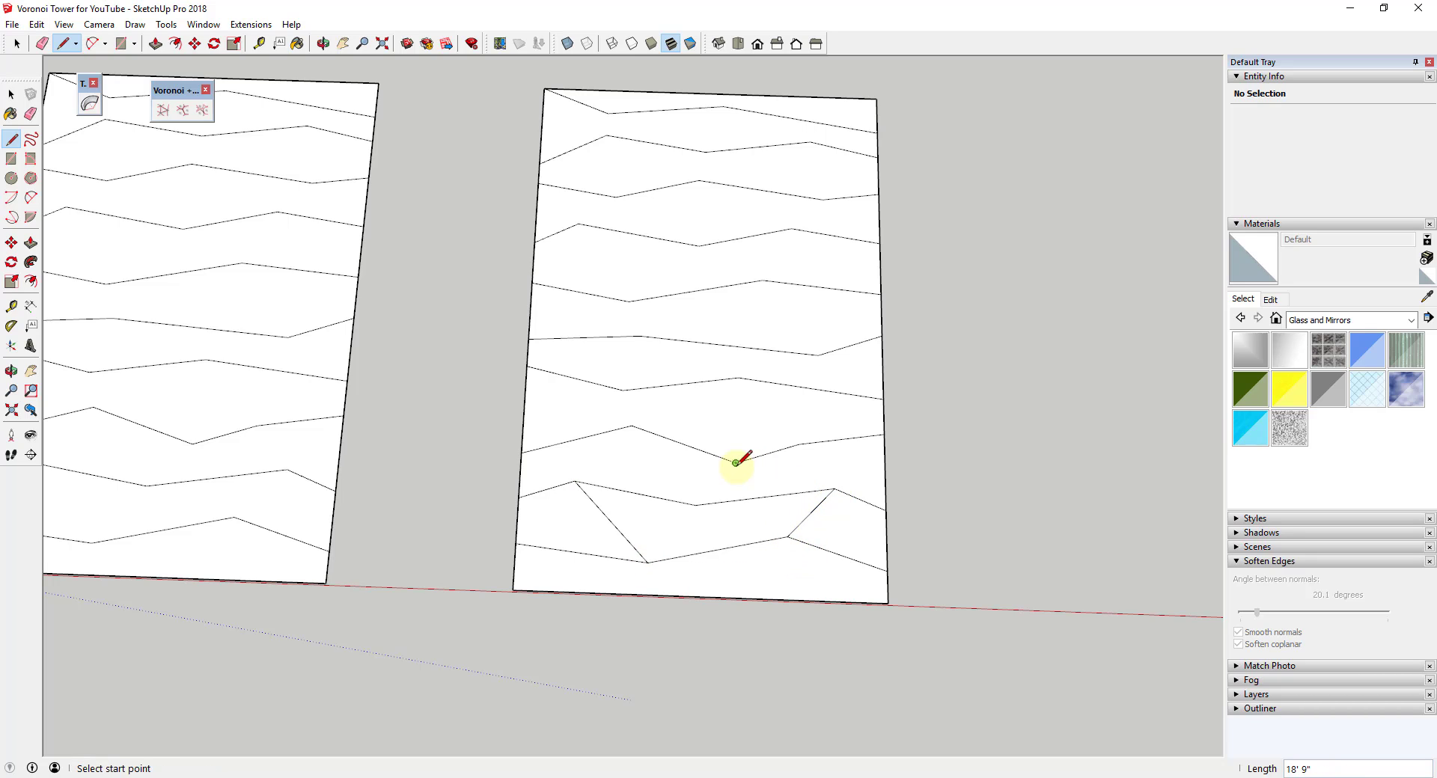
# Draw vertex-to-vertex lines across the next two bands of the copied face, one in the third and two in the fourth.
pyautogui.click(737, 462)
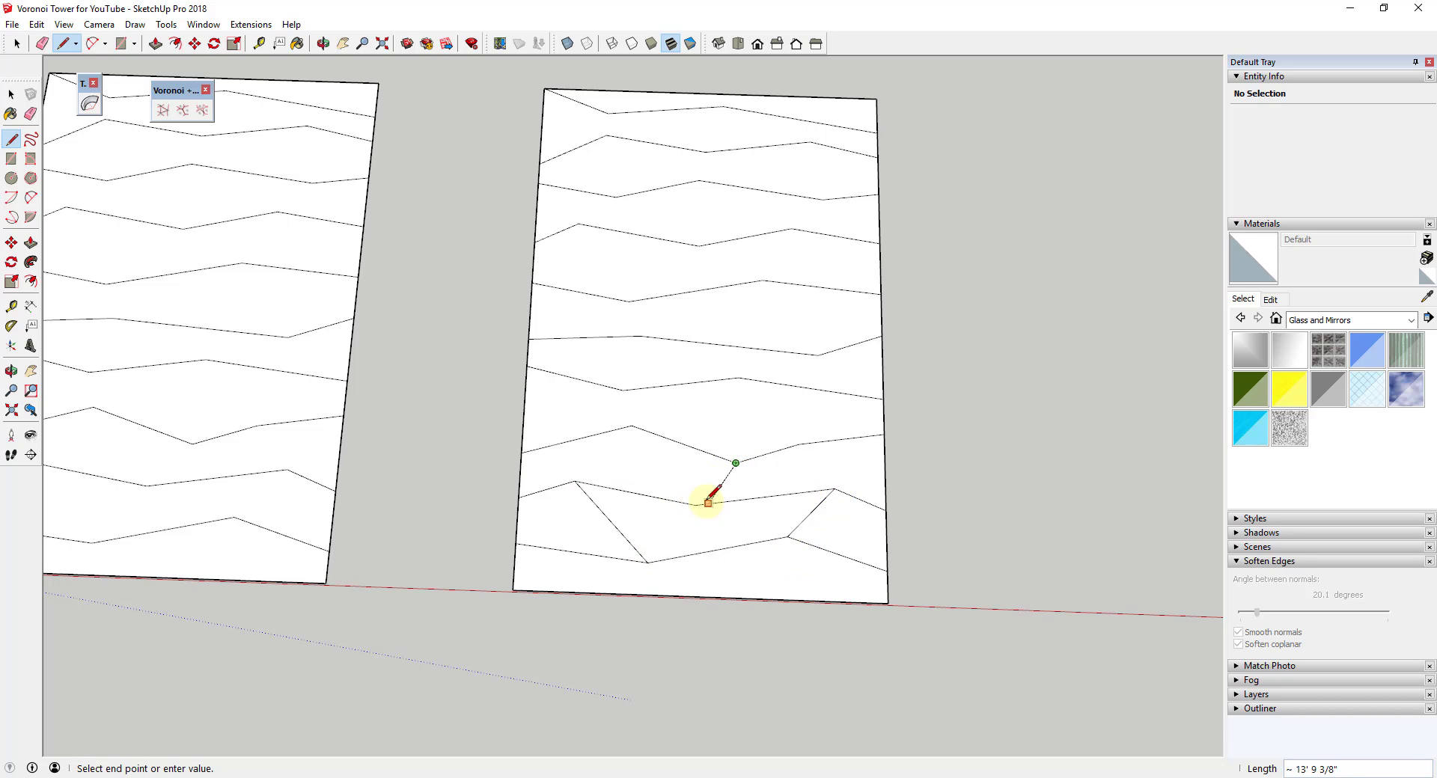
pyautogui.click(696, 503)
pyautogui.click(632, 425)
pyautogui.click(625, 389)
pyautogui.click(738, 378)
pyautogui.click(798, 444)
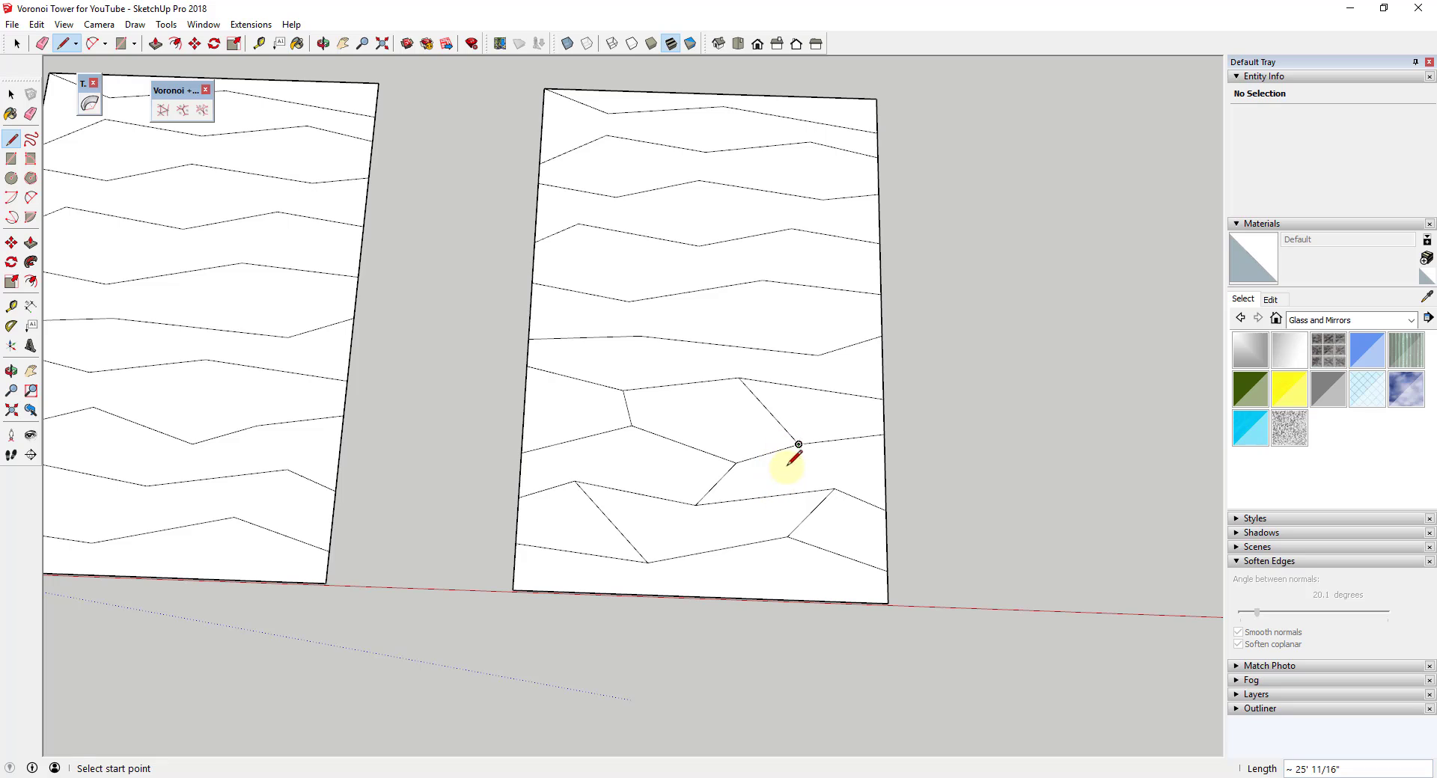
# Draw two lines between zigzag vertices across the fifth band of the copied face.
pyautogui.click(818, 354)
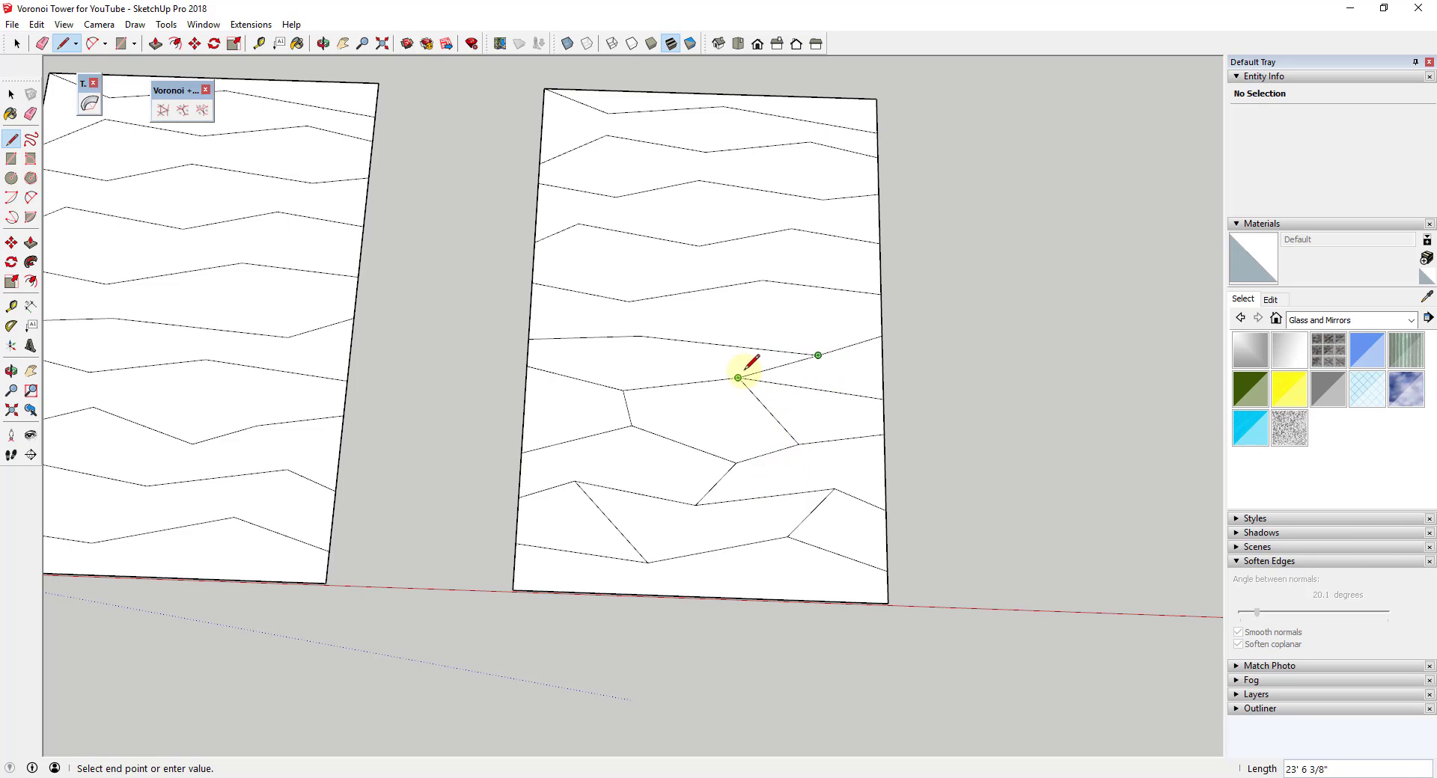
pyautogui.click(738, 378)
pyautogui.click(640, 335)
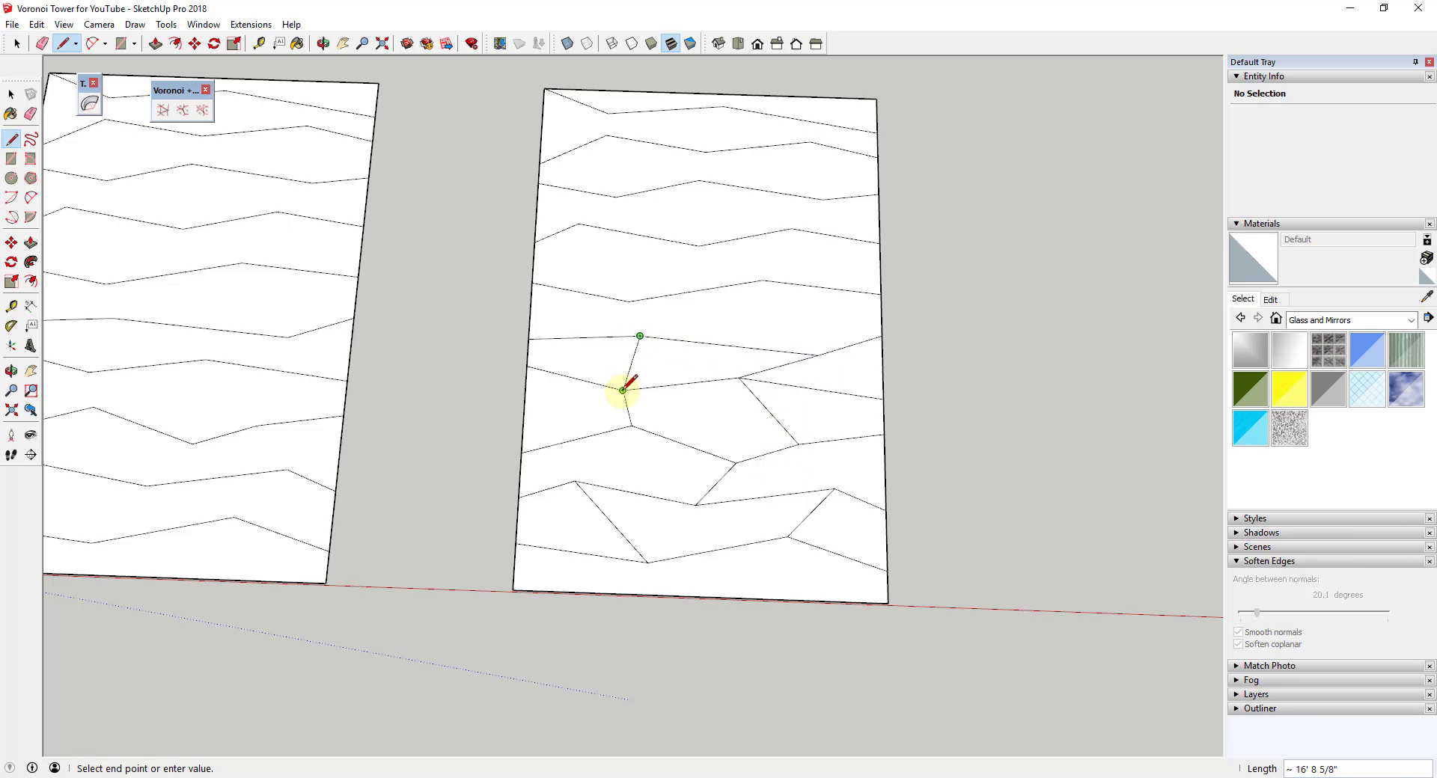
pyautogui.click(624, 390)
# Draw vertex-to-vertex lines splitting the sixth band in two places and the seventh band in one.
pyautogui.click(640, 335)
pyautogui.click(628, 300)
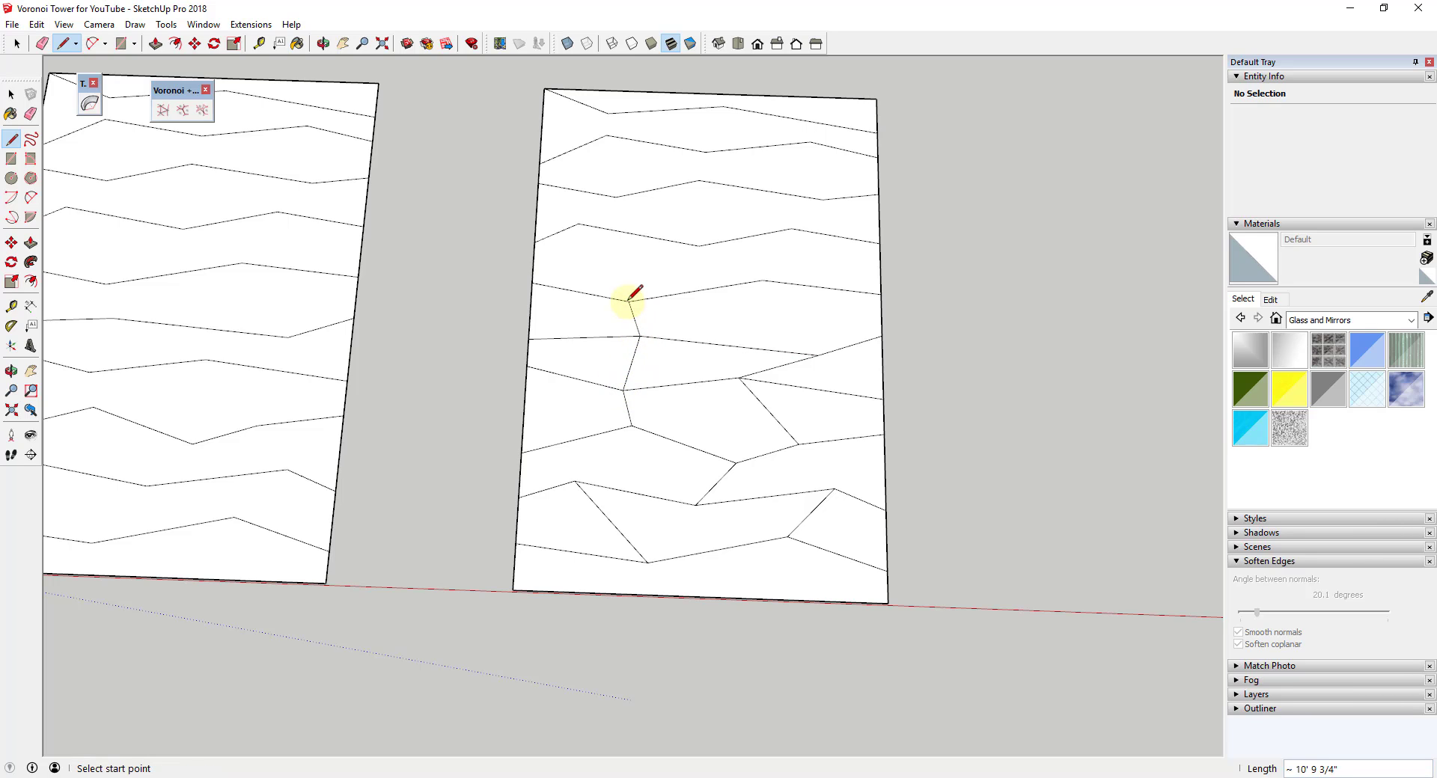
pyautogui.click(762, 281)
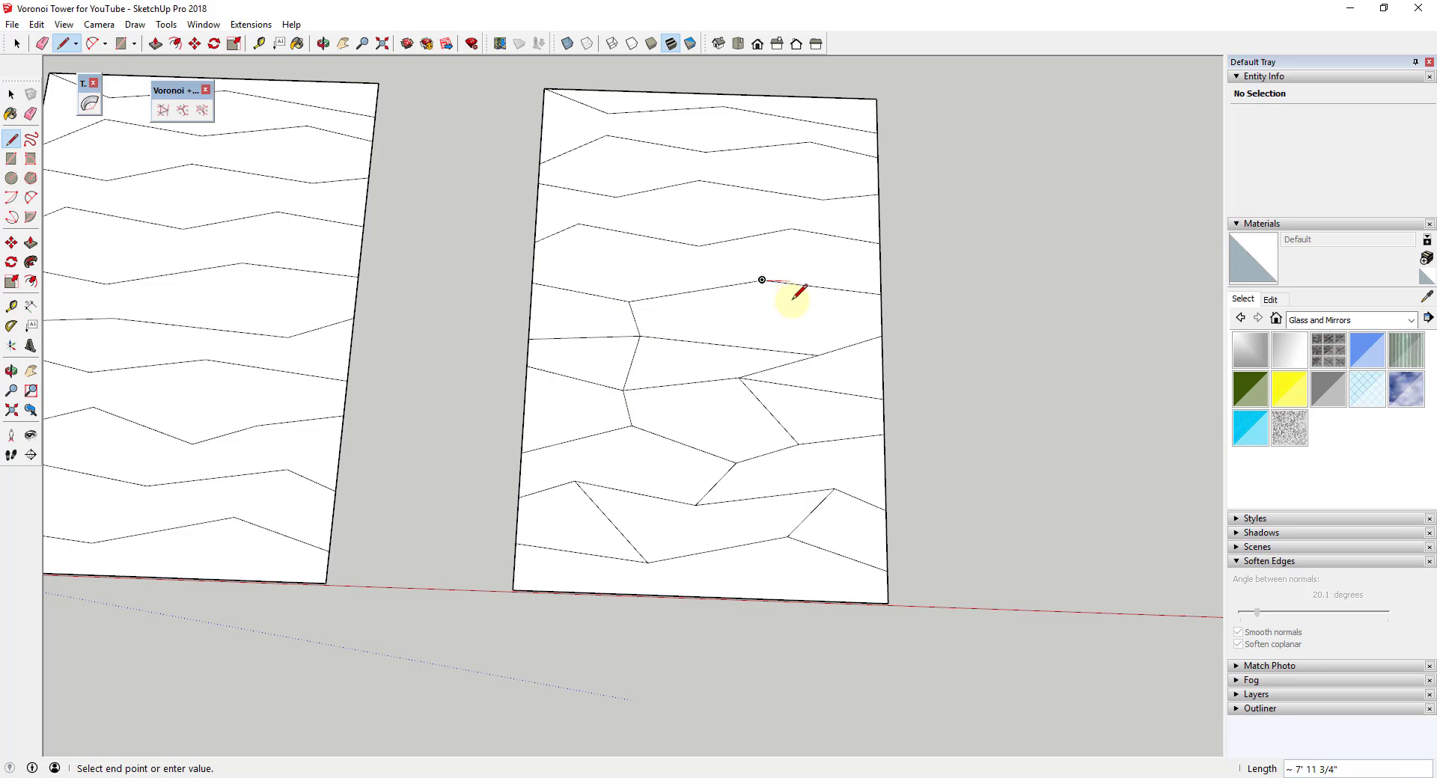
pyautogui.click(818, 355)
pyautogui.click(762, 280)
pyautogui.click(699, 244)
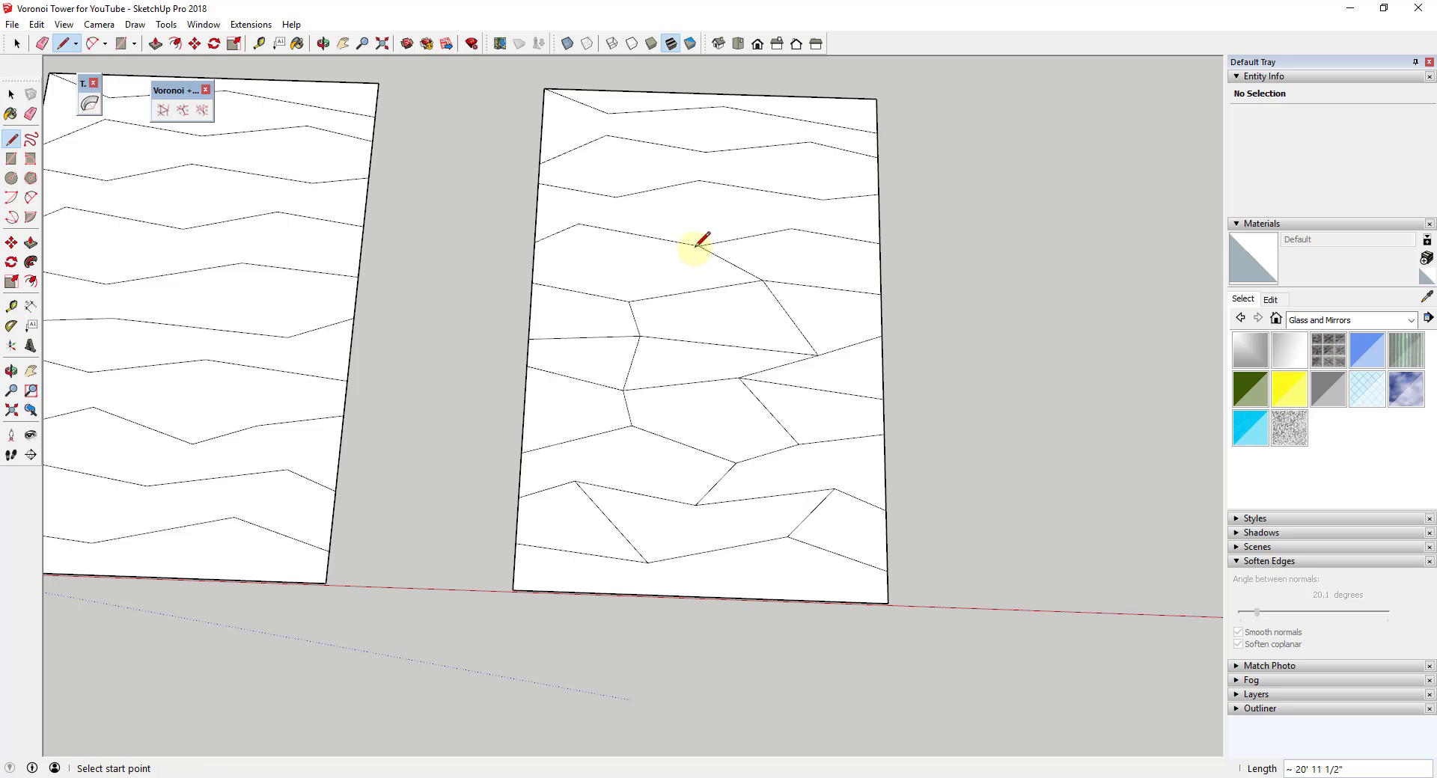
# Split the remaining far bands with short lines between zigzag vertices, drawing the last one to the face's far corner.
pyautogui.click(578, 223)
pyautogui.click(616, 196)
pyautogui.click(821, 200)
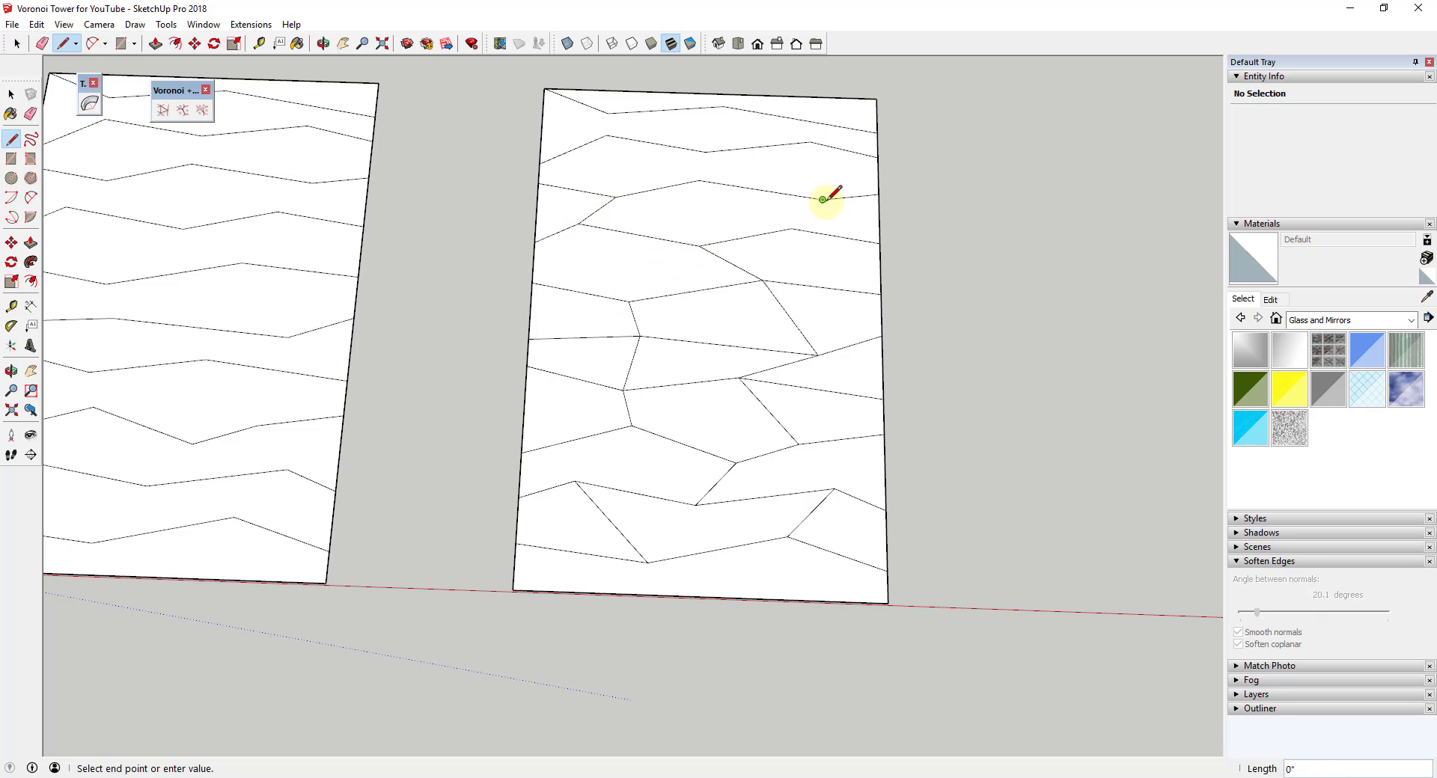
pyautogui.click(792, 229)
pyautogui.click(724, 107)
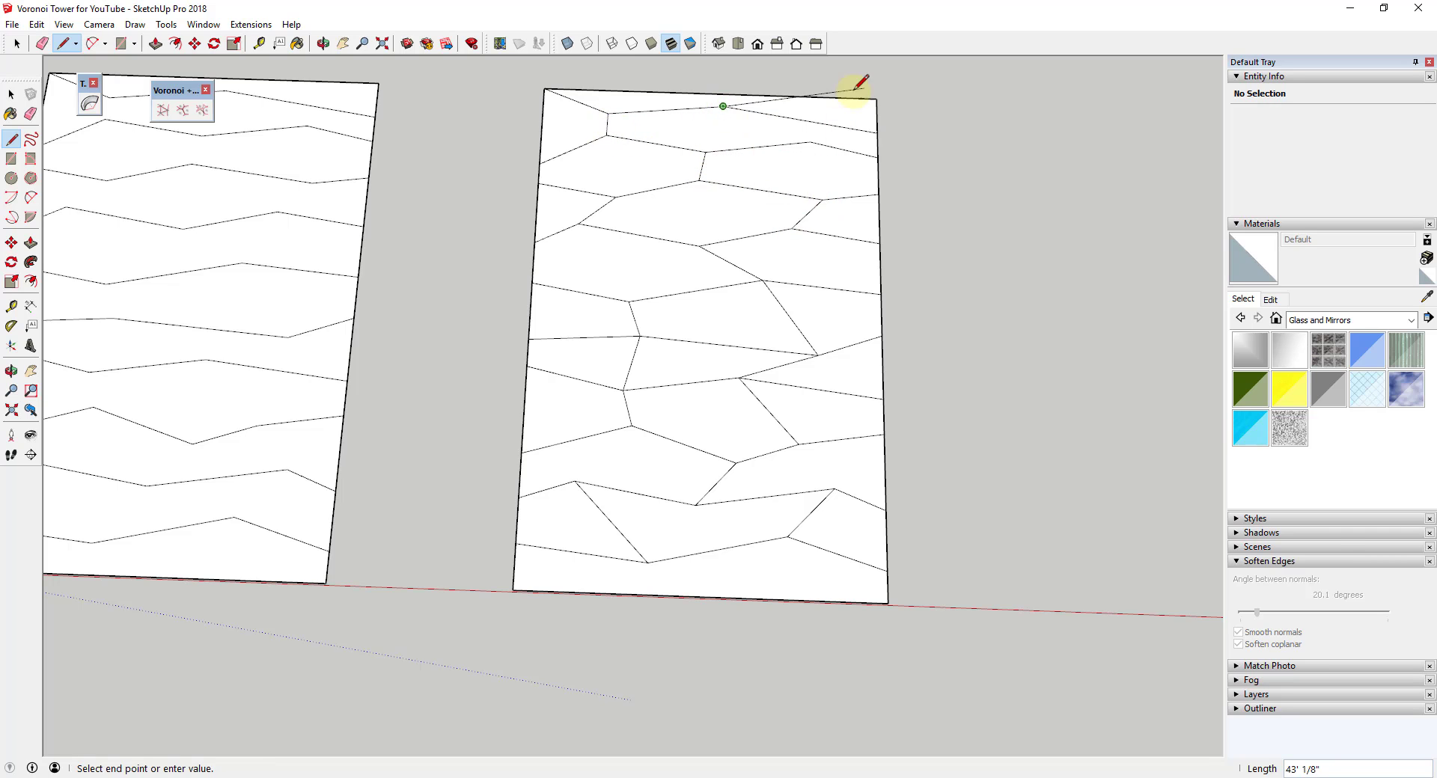
pyautogui.press('space')
pyautogui.scroll(-3, 771, 225)
pyautogui.scroll(2, 816, 389)
pyautogui.scroll(-2, 699, 330)
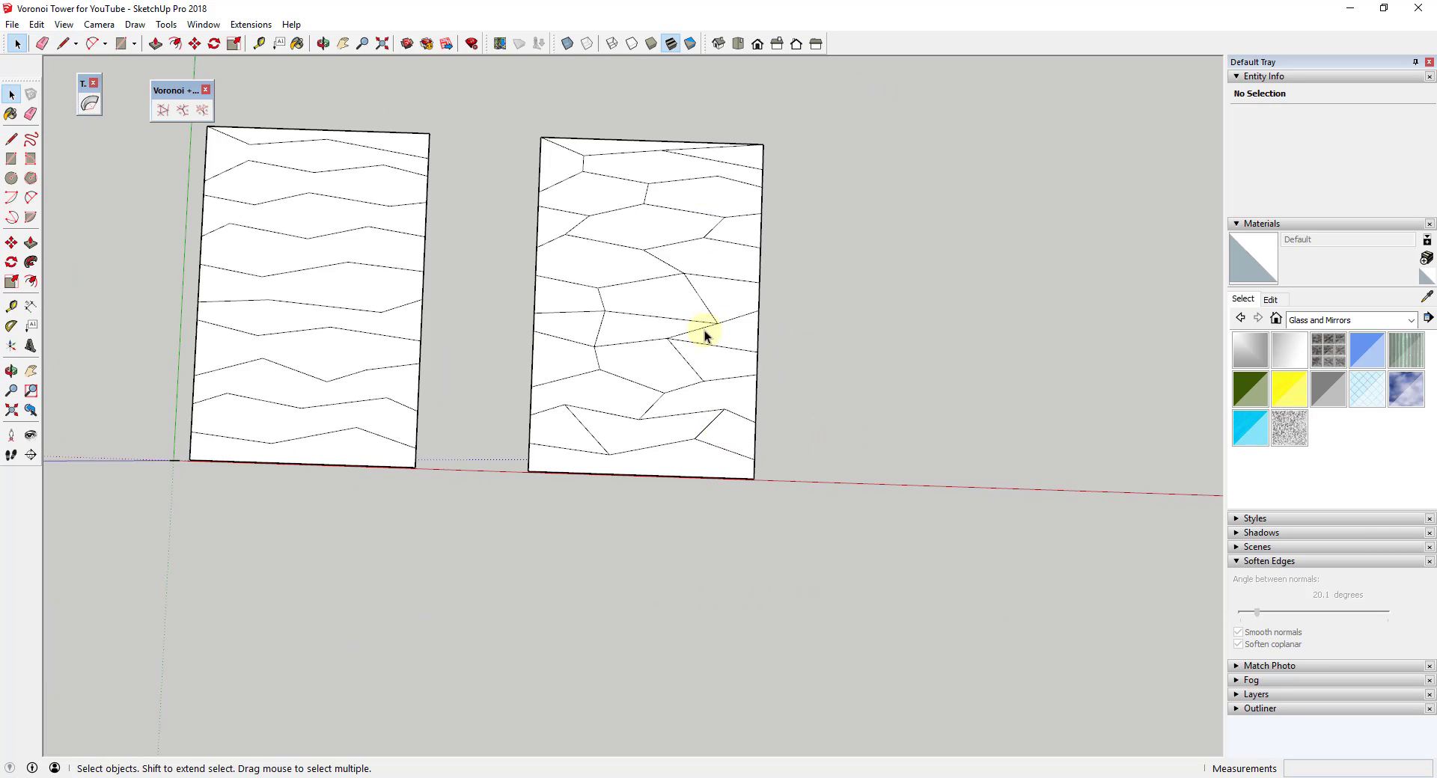
pyautogui.scroll(2, 755, 193)
pyautogui.scroll(-1, 808, 246)
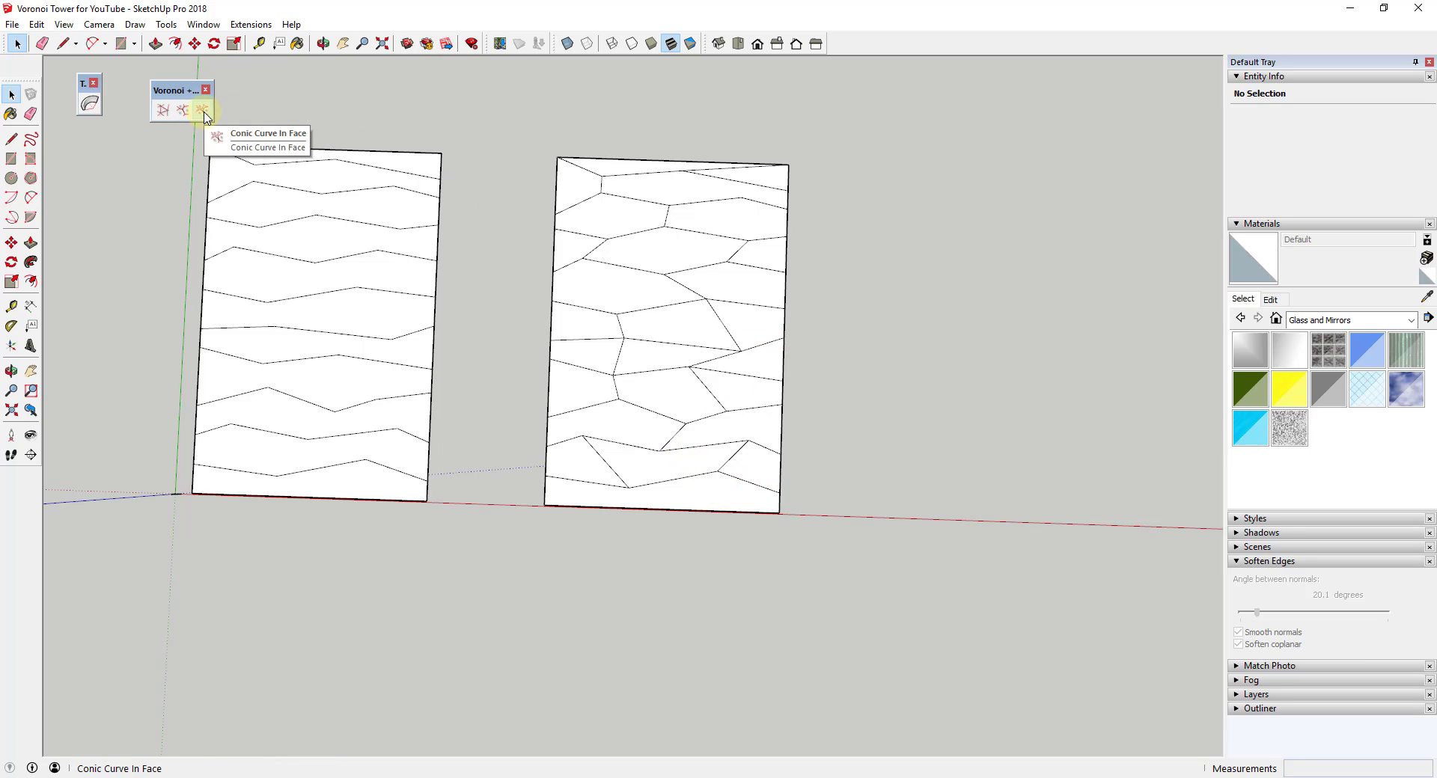
# Copy the face divided into cells about 144' along the red axis, leaving a gap beside it.
pyautogui.moveTo(500, 109); pyautogui.dragTo(816, 554)
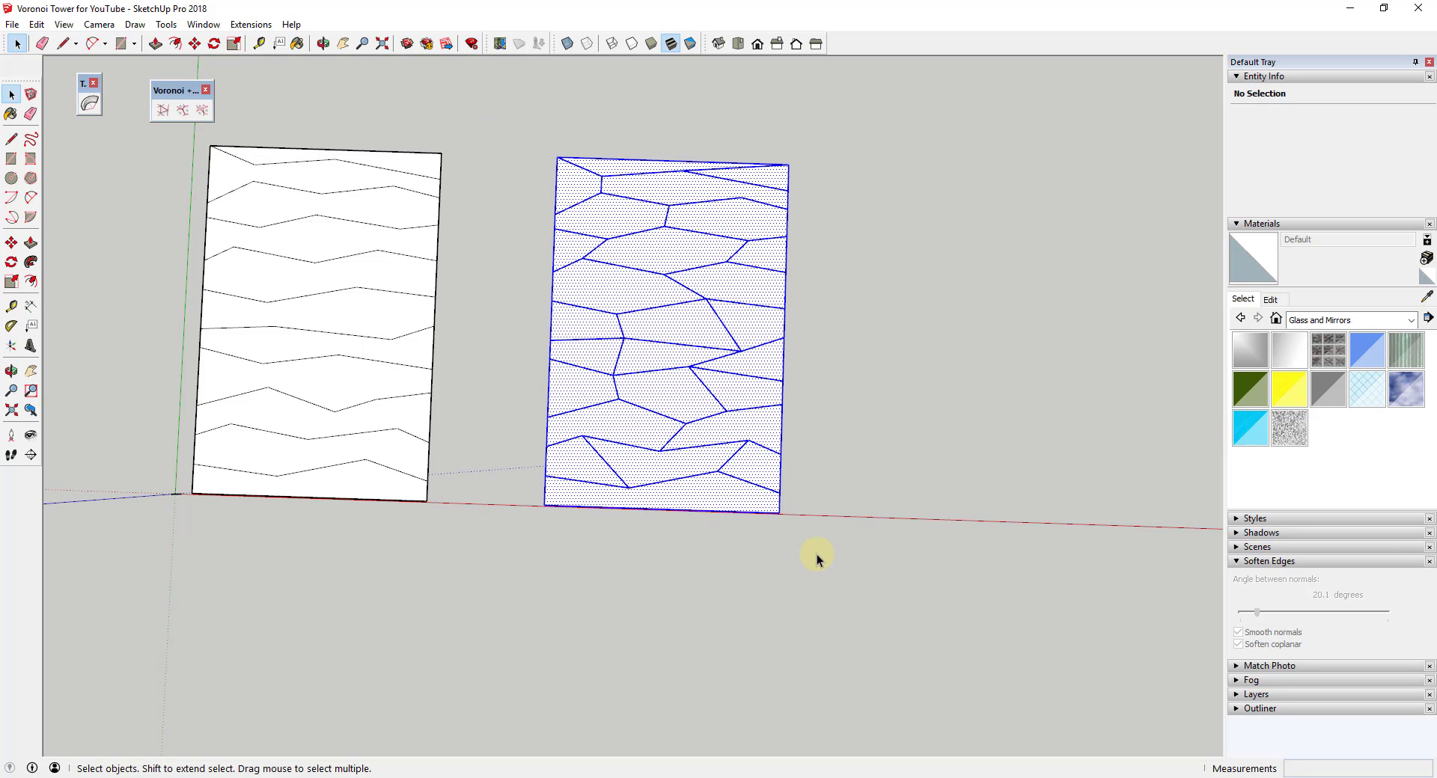
pyautogui.press('m')
pyautogui.click(544, 508)
pyautogui.press('ctrl')
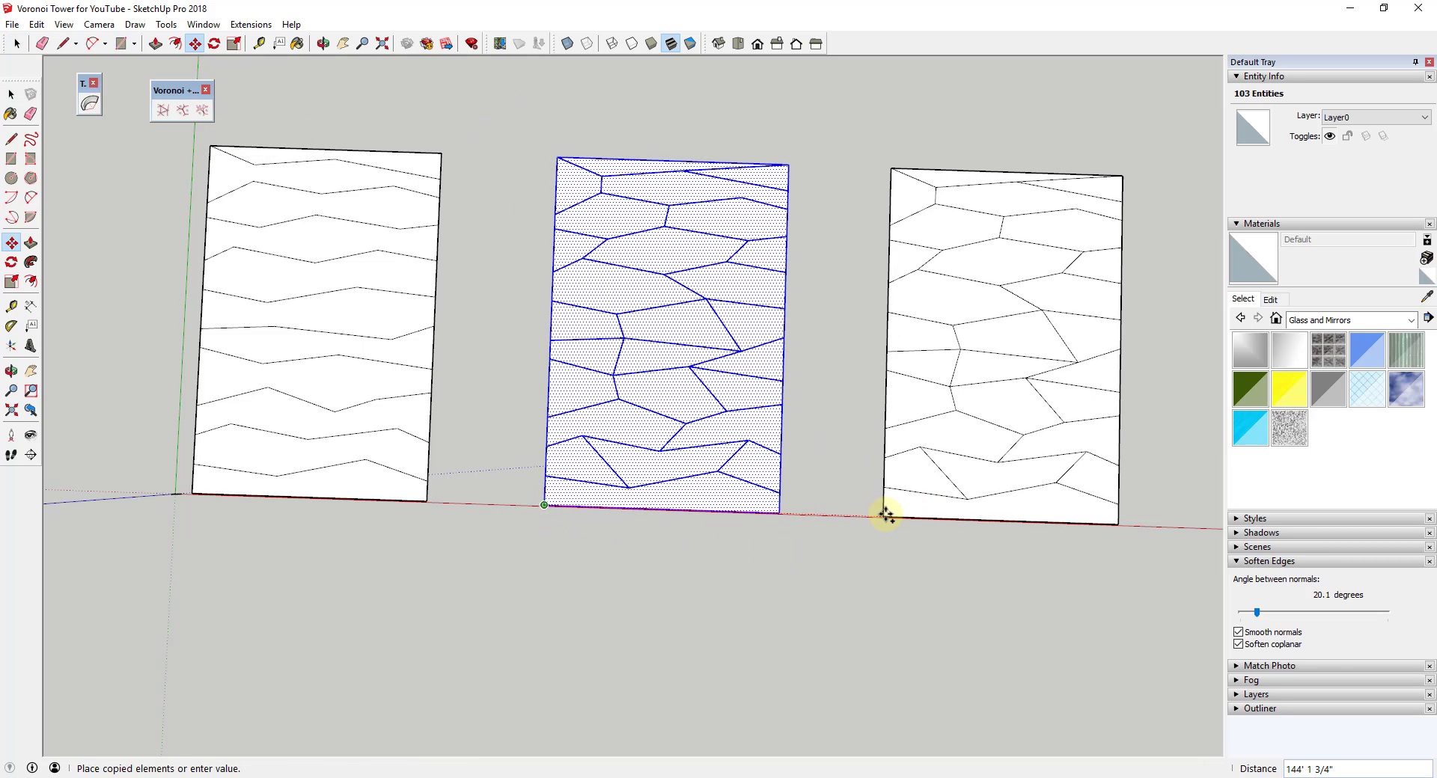
pyautogui.click(885, 507)
pyautogui.keyDown('shift'); pyautogui.moveTo(995, 452); pyautogui.dragTo(718, 457, button='middle'); pyautogui.keyUp('shift')
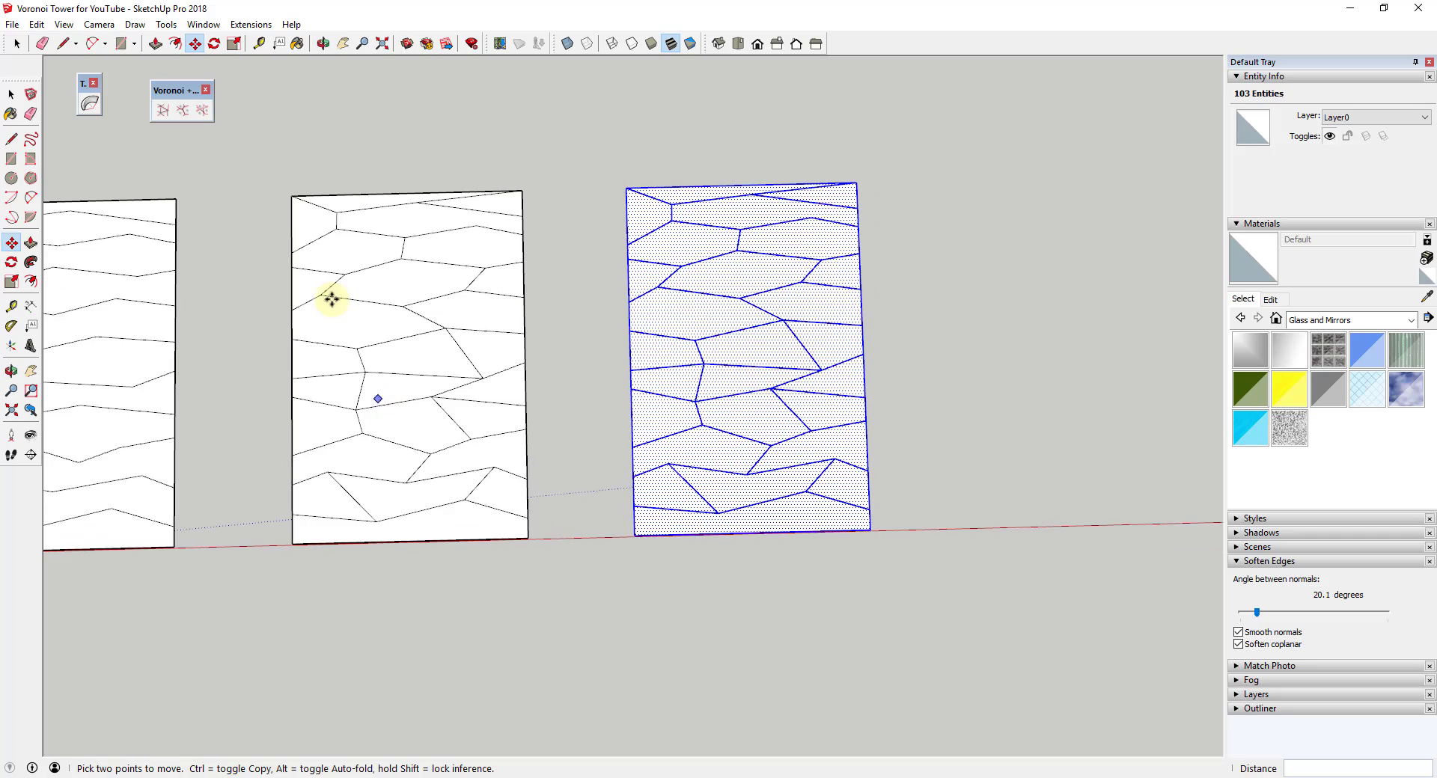
pyautogui.moveTo(398, 267); pyautogui.dragTo(803, 482, button='middle')
pyautogui.scroll(3, 803, 483)
pyautogui.press('space')
pyautogui.scroll(-3, 861, 434)
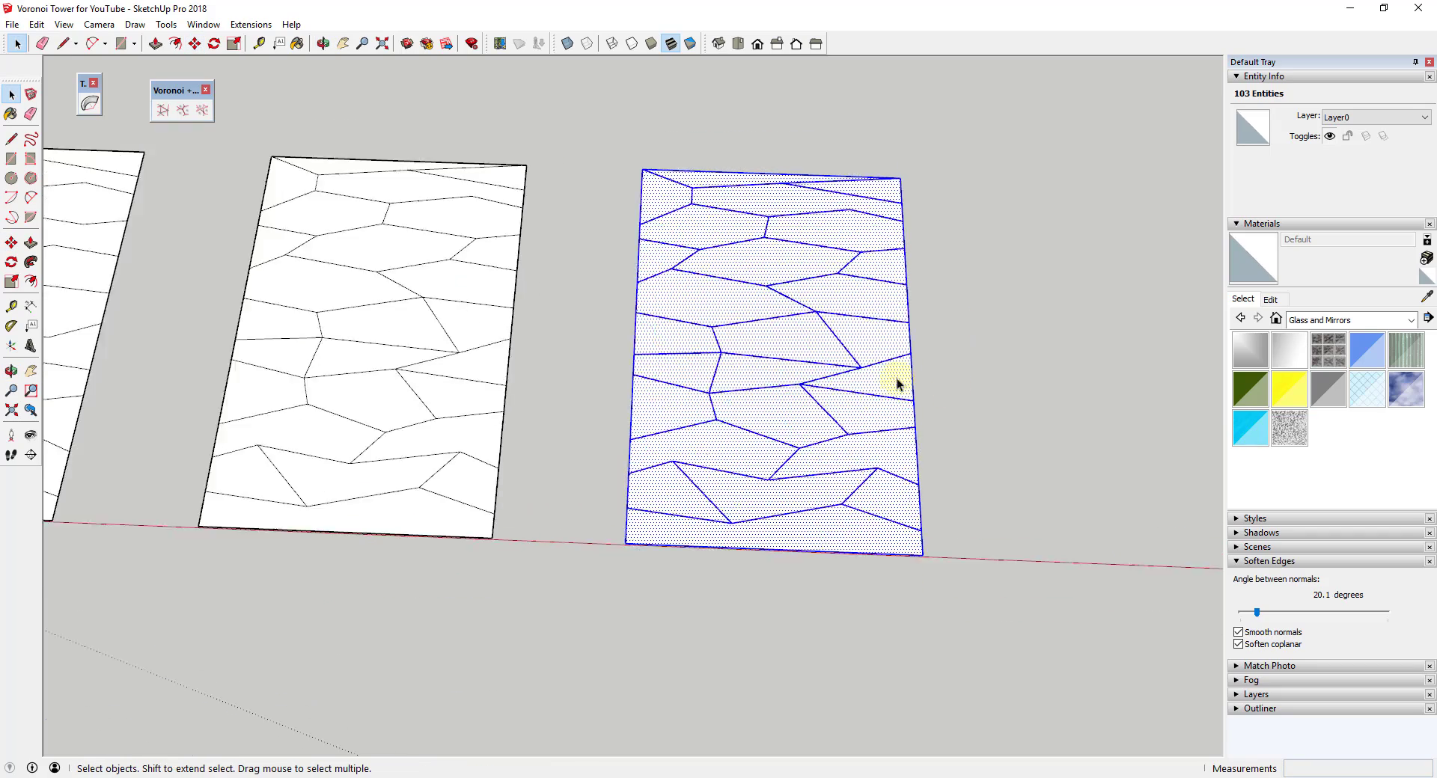
# Apply Conic Curve In Face with 25 mm offset, 10 points and weight 1.0 to the newest copy's band along the red axis.
pyautogui.scroll(3, 869, 286)
pyautogui.click(12, 25)
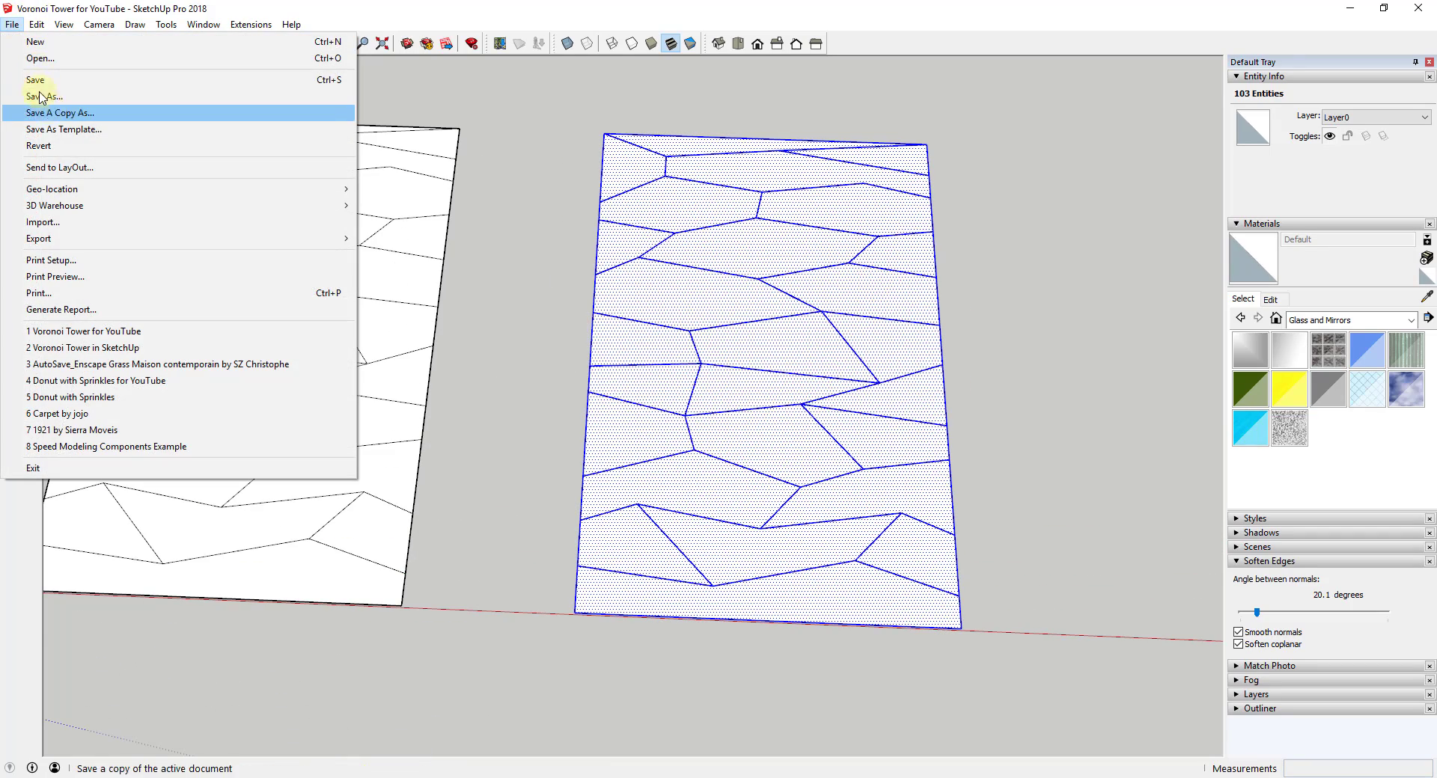
pyautogui.click(138, 131)
pyautogui.click(183, 109)
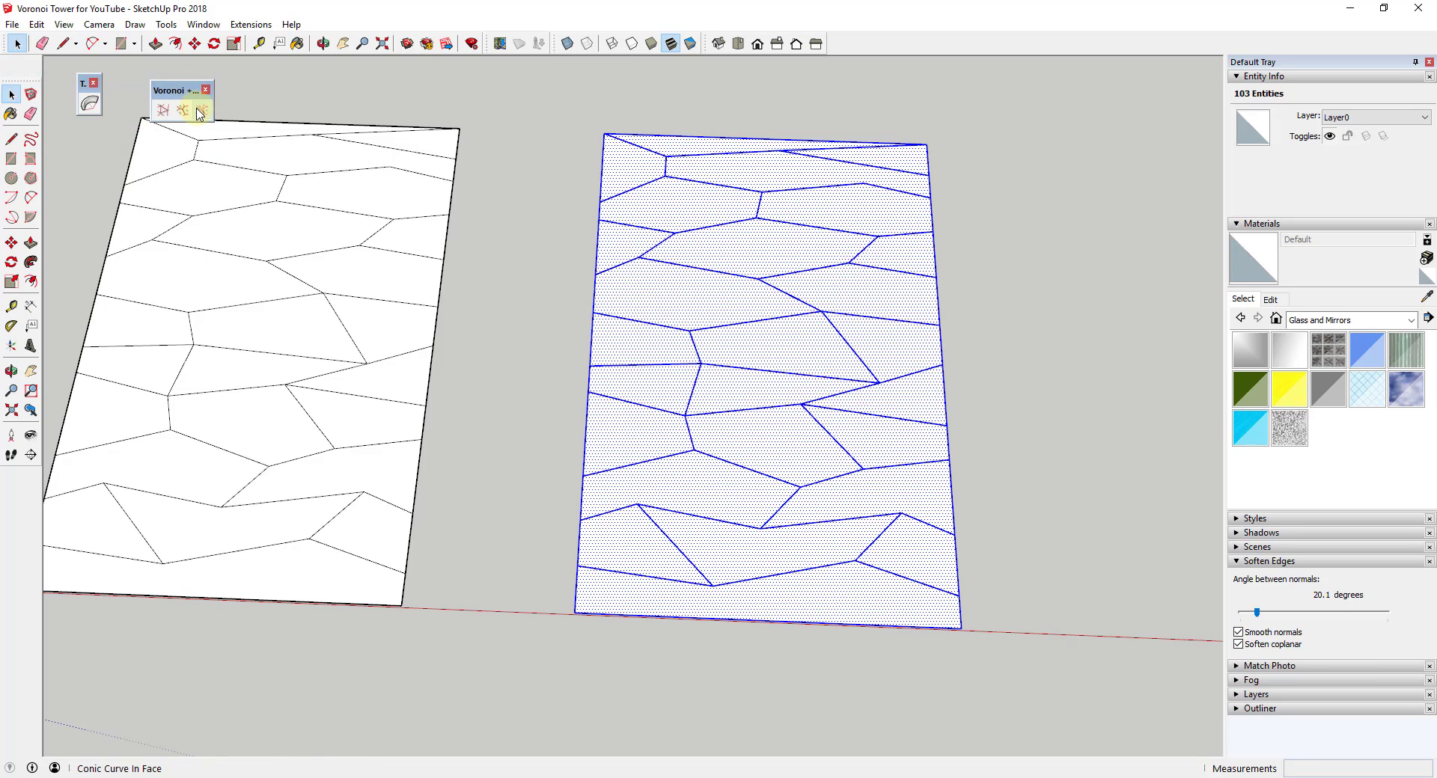
pyautogui.click(201, 111)
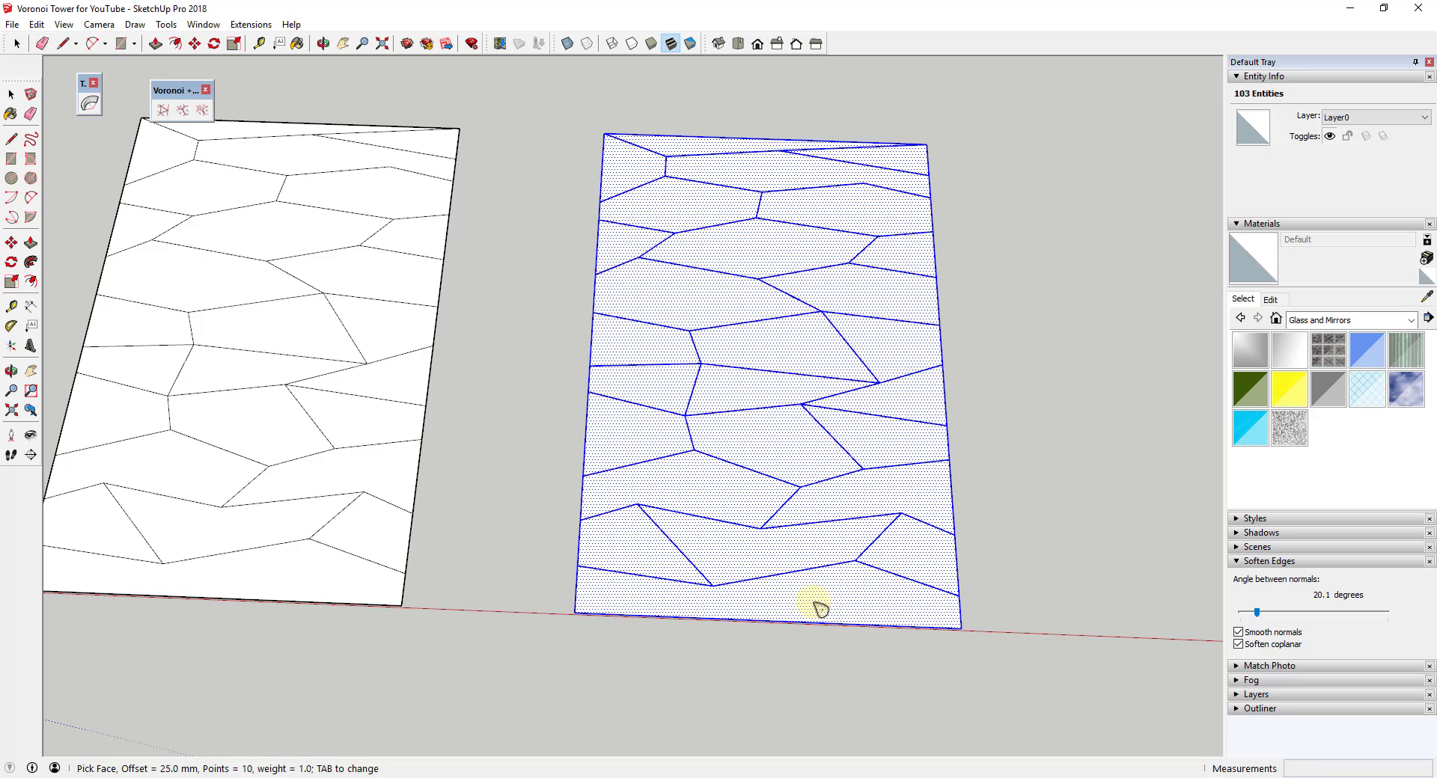
pyautogui.click(838, 605)
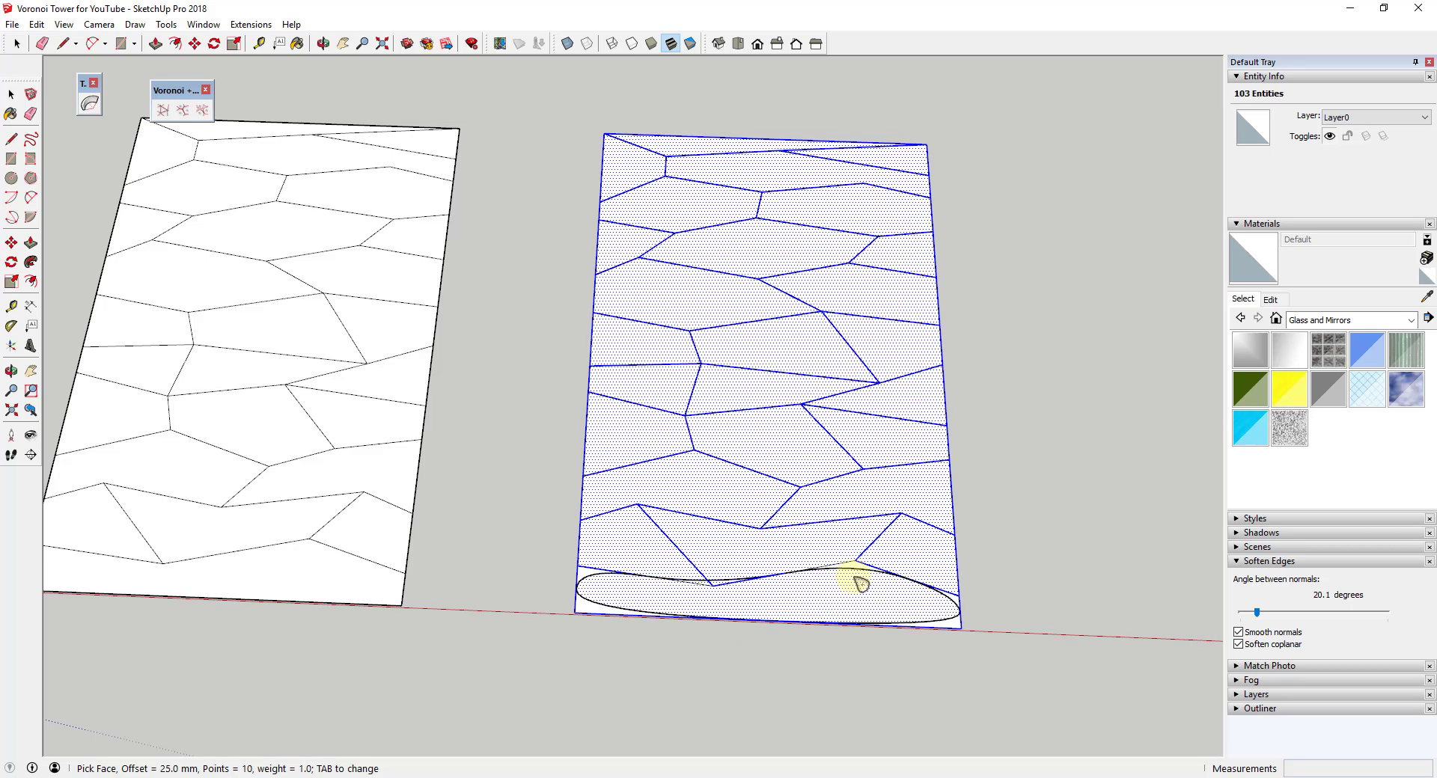
# Undo the last conic curve and try a 500 mm offset with 10 points and weight 1.0 on the band along the red axis.
pyautogui.scroll(3, 869, 610)
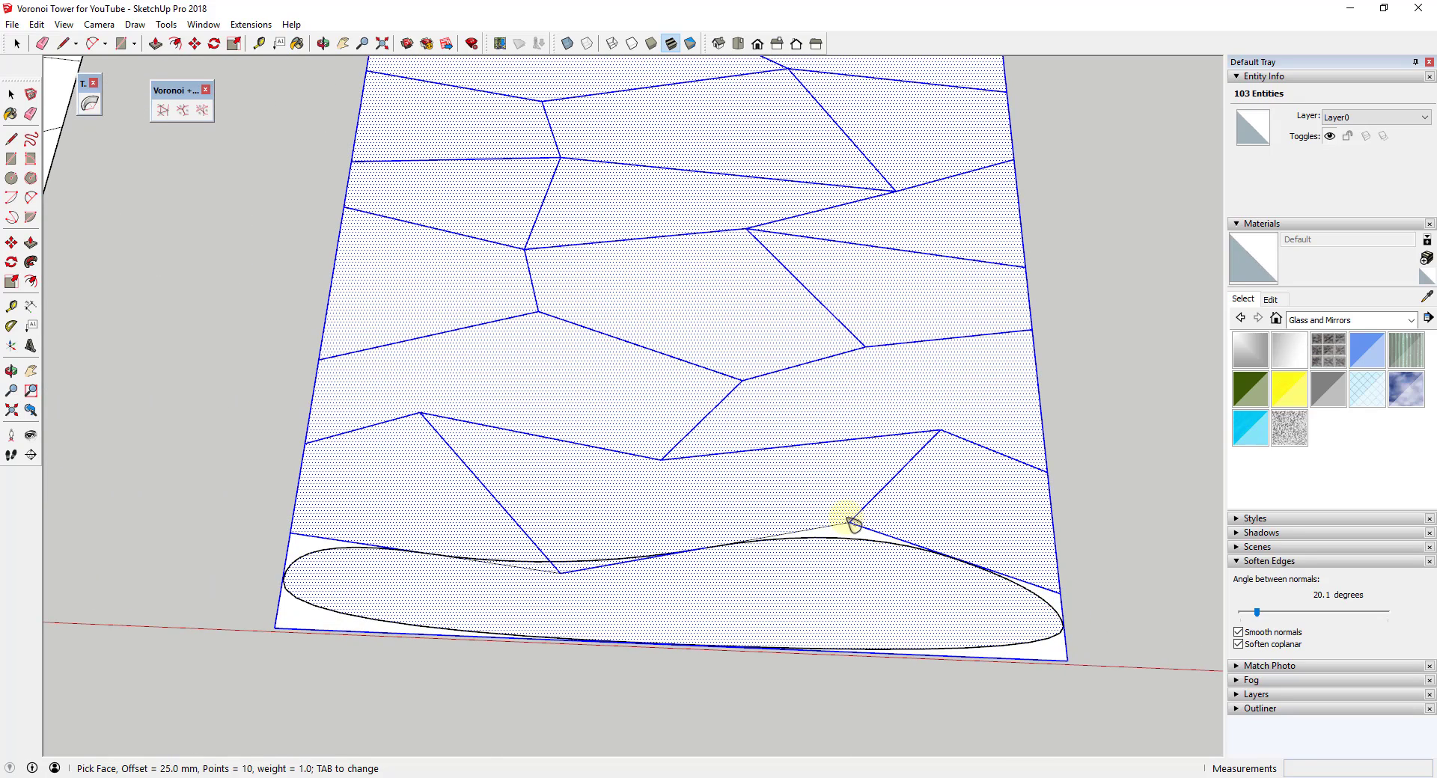
pyautogui.hotkey('ctrl', 'z')
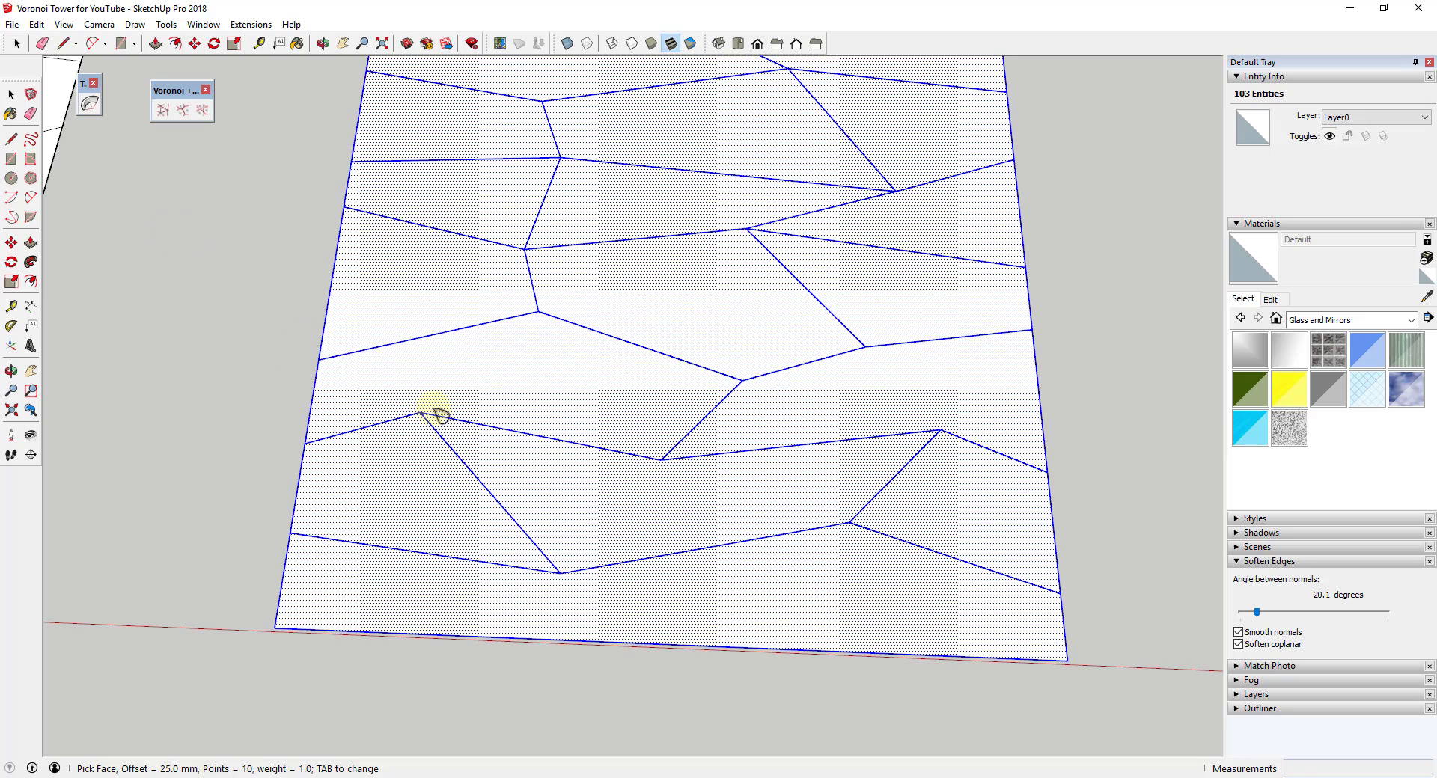
pyautogui.press('Tab')
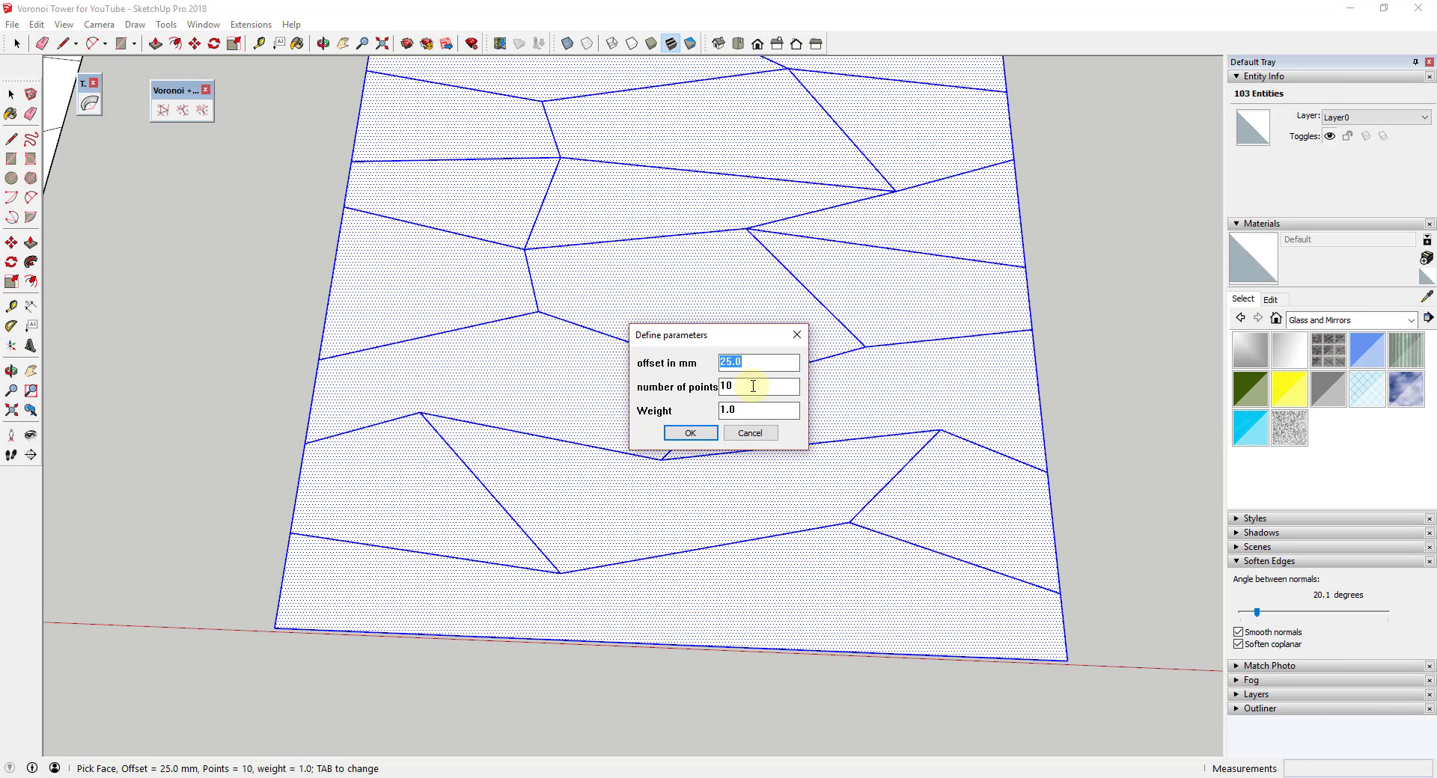
pyautogui.press('Return')
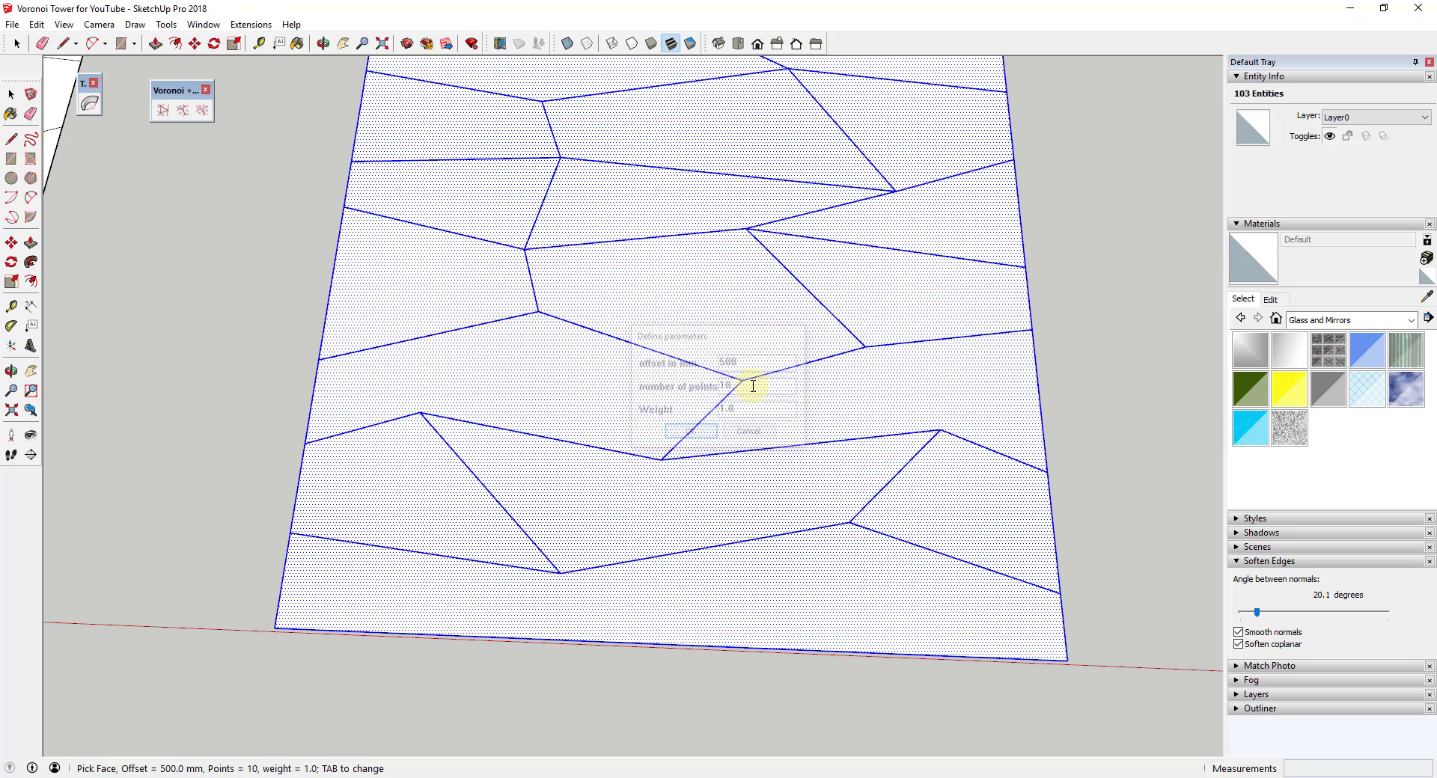
pyautogui.click(774, 635)
pyautogui.click(465, 497)
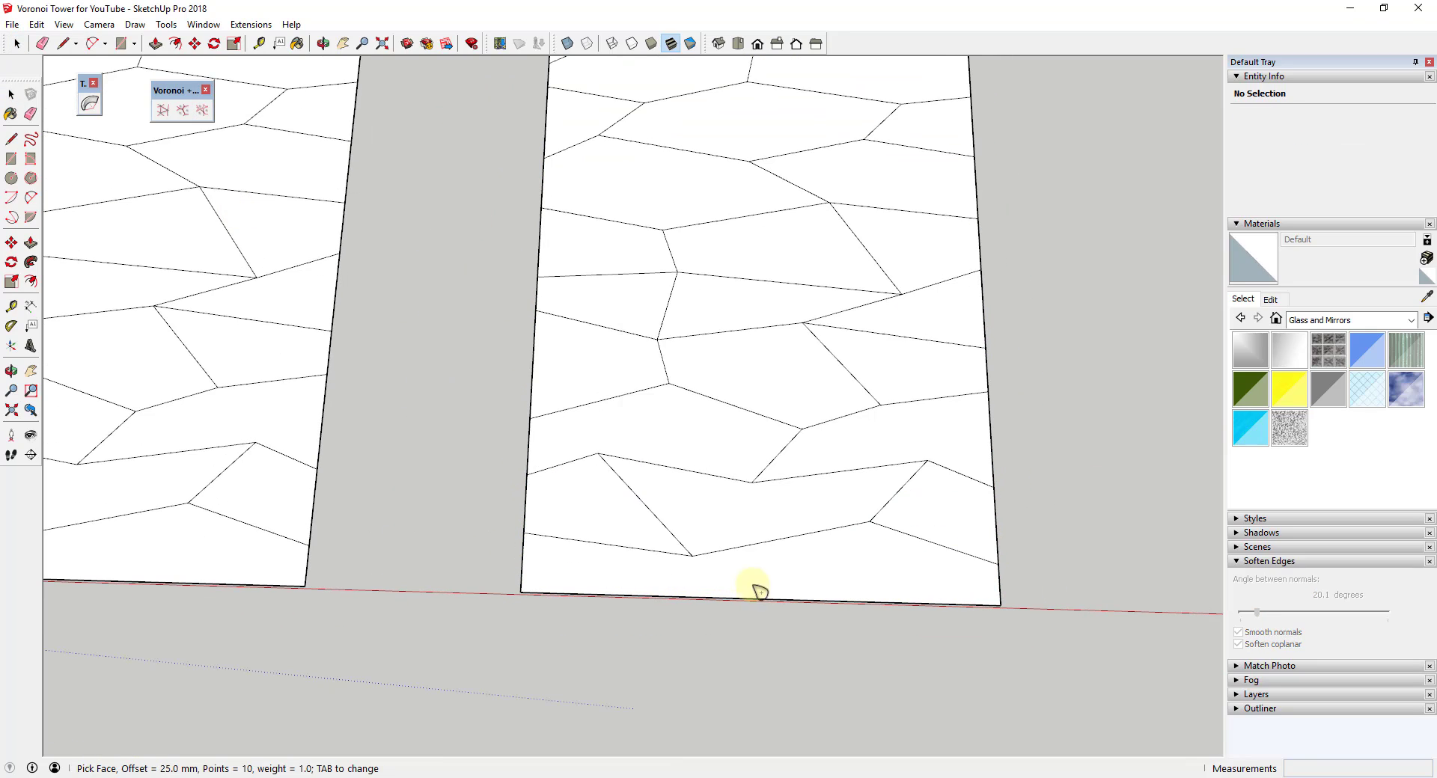
# Split the band along the red axis with a short line from its zigzag vertex, and set the Conic Curve offset to 500 mm.
pyautogui.click(754, 587)
pyautogui.click(653, 533)
pyautogui.press('Tab')
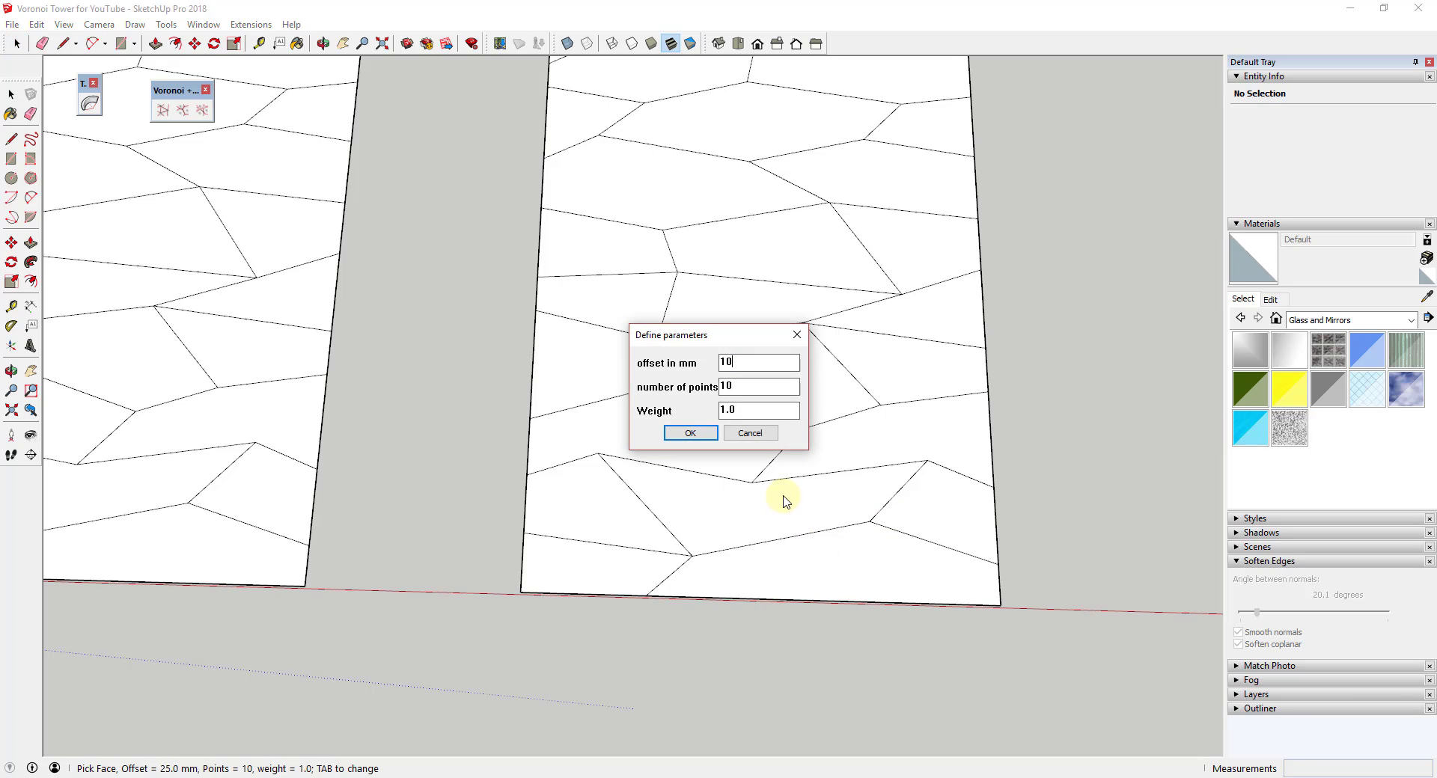
pyautogui.press('Return')
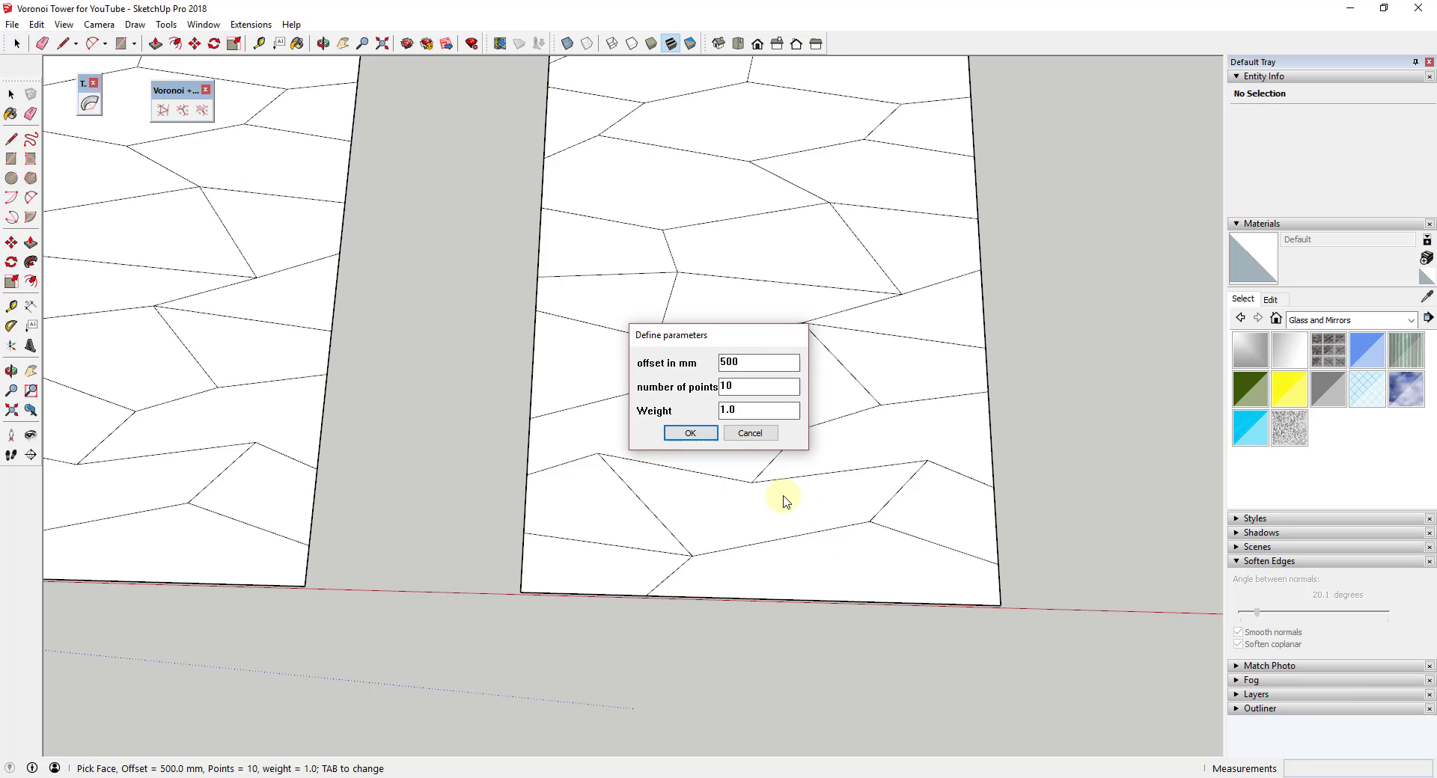
# Apply conic curves with 500 mm offset to both first-band cells, all three second-band cells, one third-band cell and two fourth-band cells.
pyautogui.click(585, 578)
pyautogui.click(775, 596)
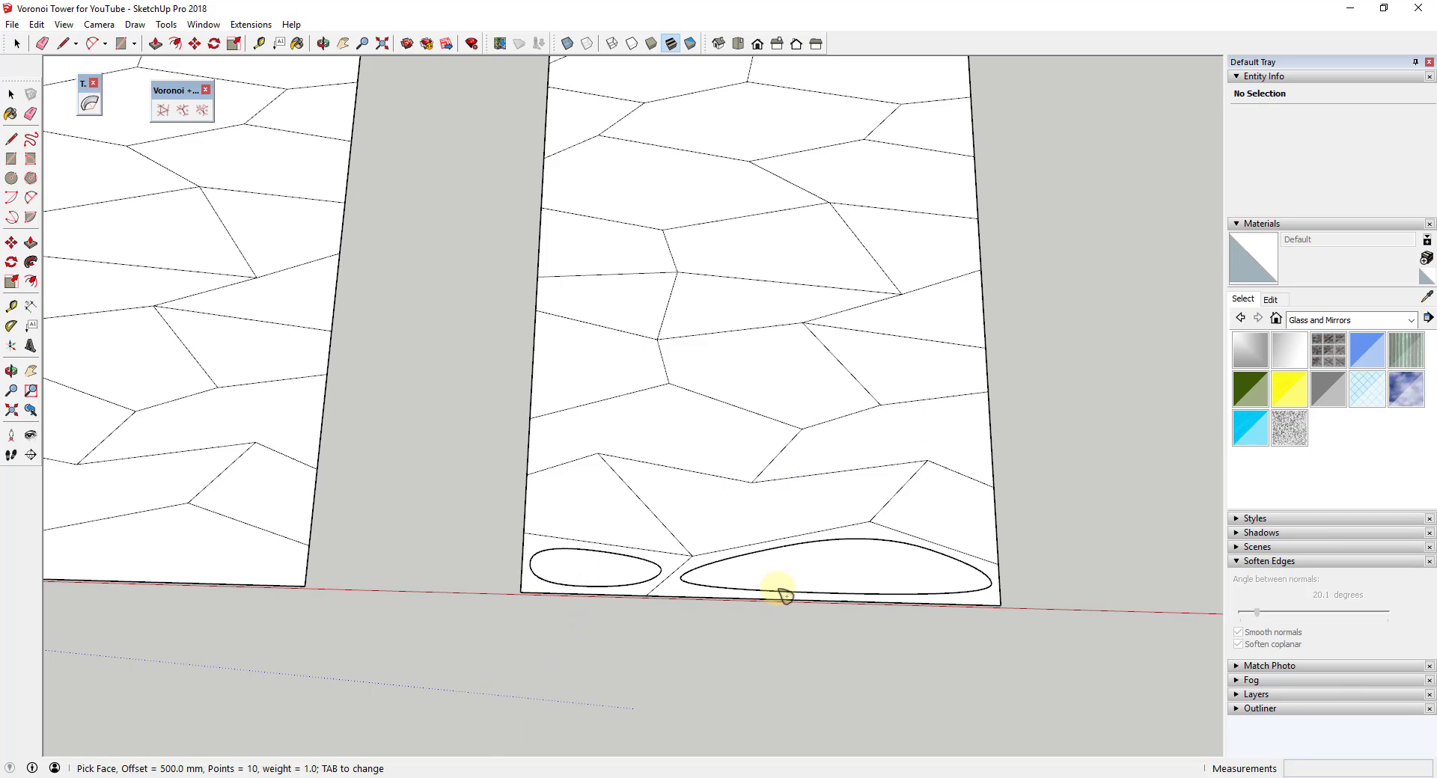
pyautogui.click(764, 520)
pyautogui.click(965, 514)
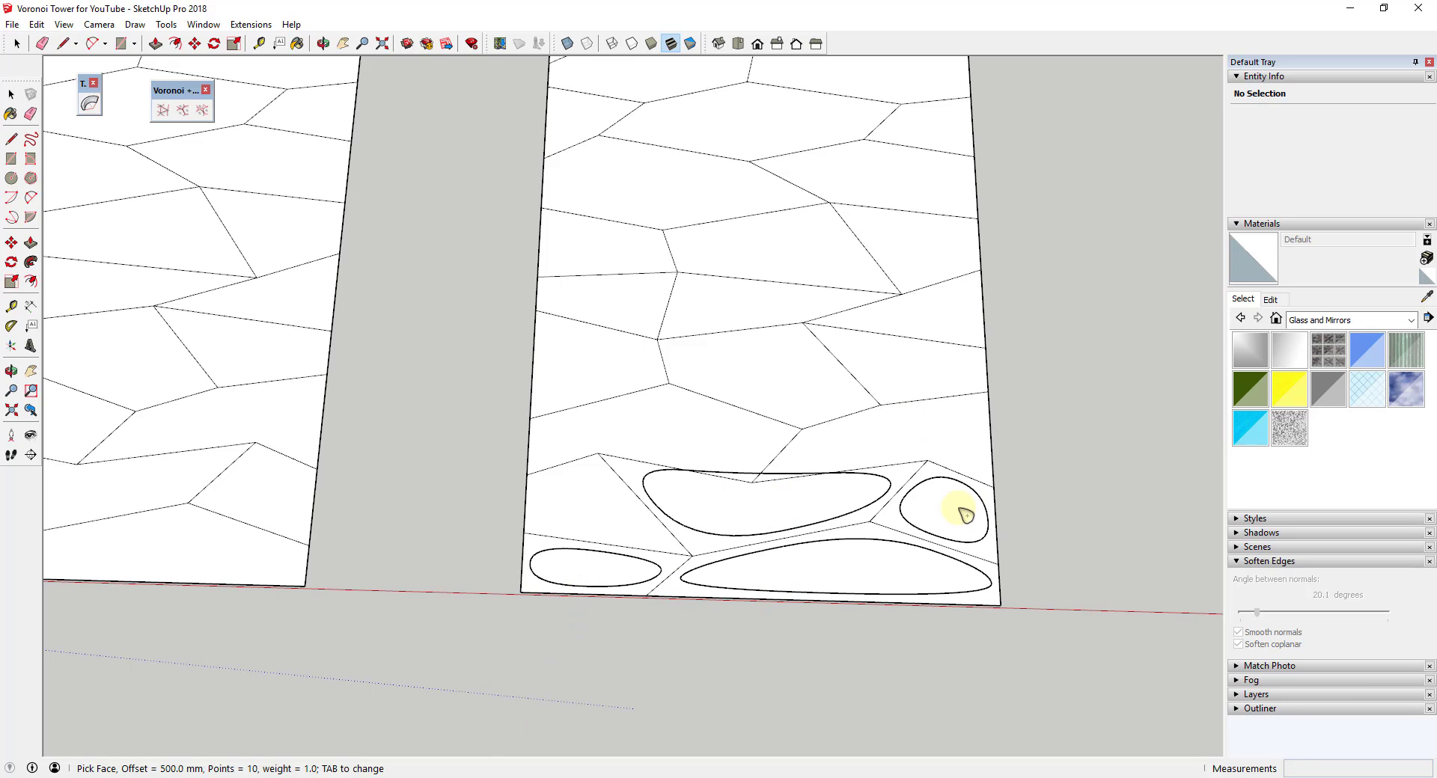
pyautogui.click(946, 433)
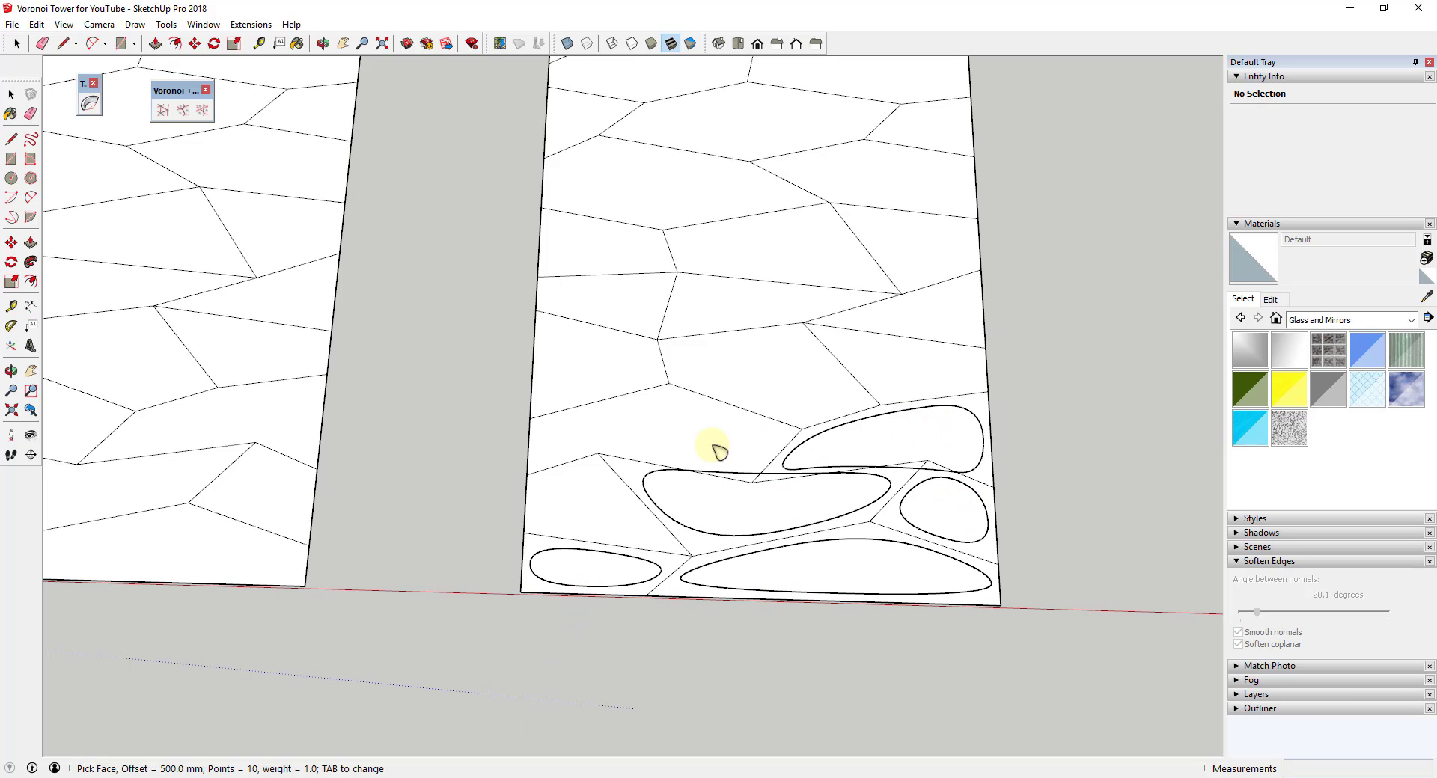
pyautogui.click(595, 489)
pyautogui.click(773, 371)
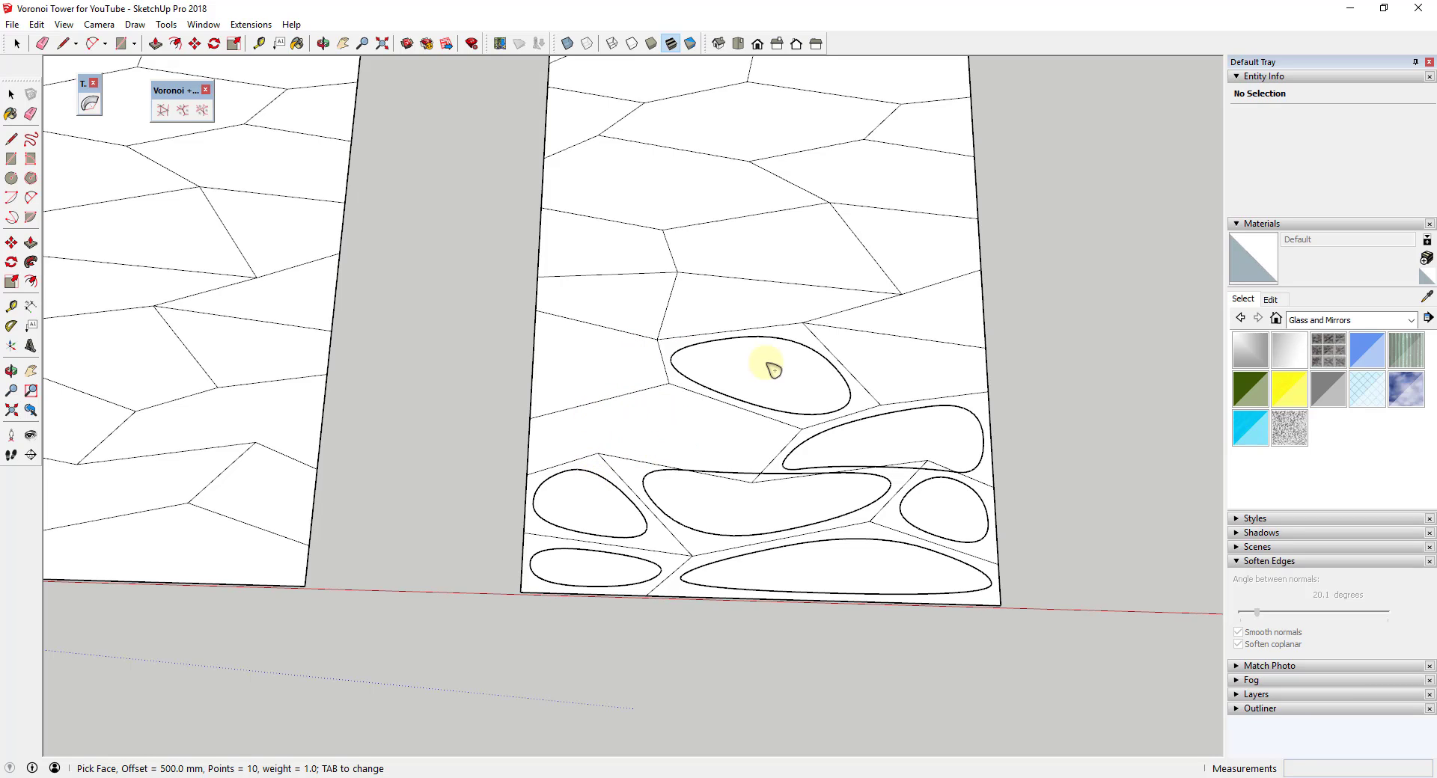
pyautogui.click(899, 354)
# Apply conic curves to the cells in the middle of the copy, from the fifth band to the large cell beyond the sixth.
pyautogui.click(931, 315)
pyautogui.click(919, 255)
pyautogui.click(790, 252)
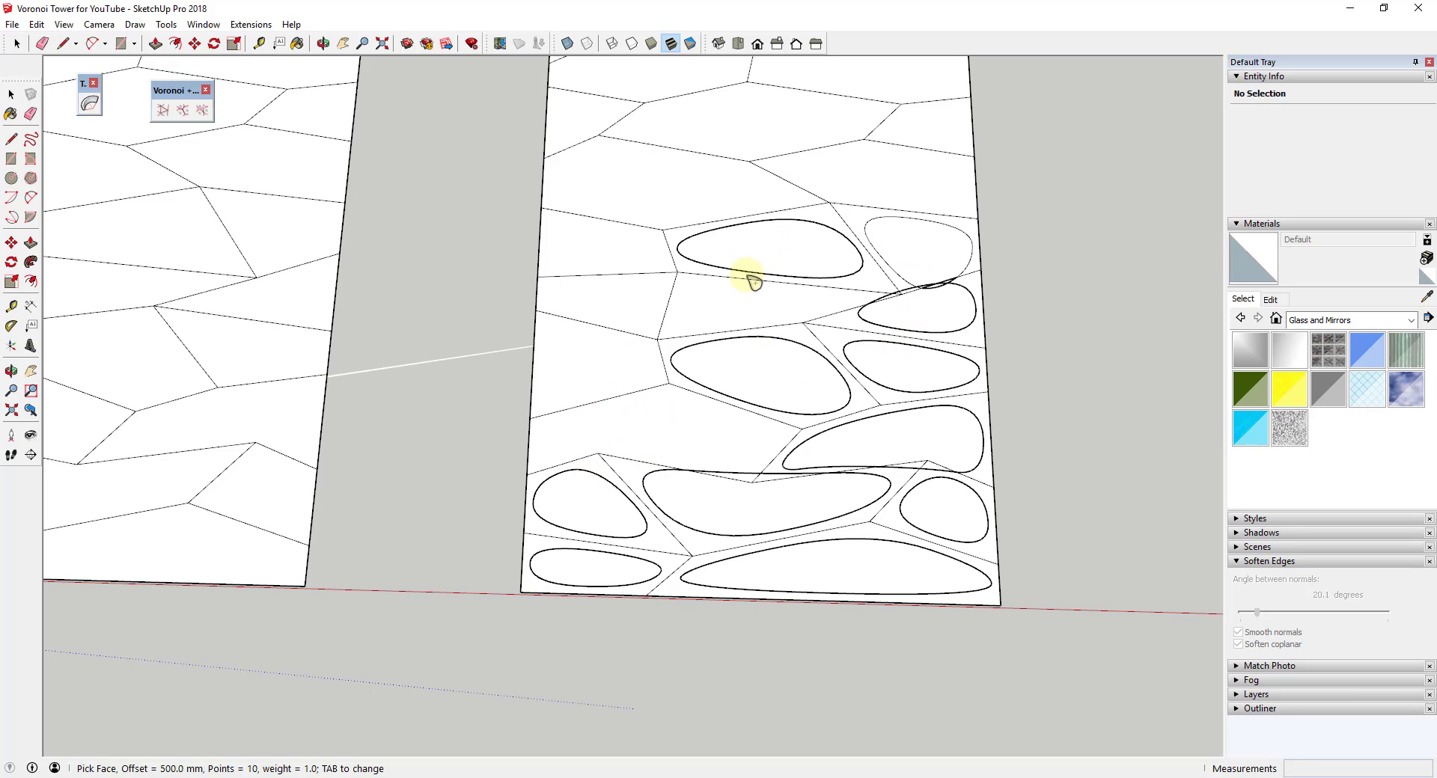
pyautogui.click(742, 303)
pyautogui.click(606, 303)
pyautogui.click(615, 250)
pyautogui.click(671, 163)
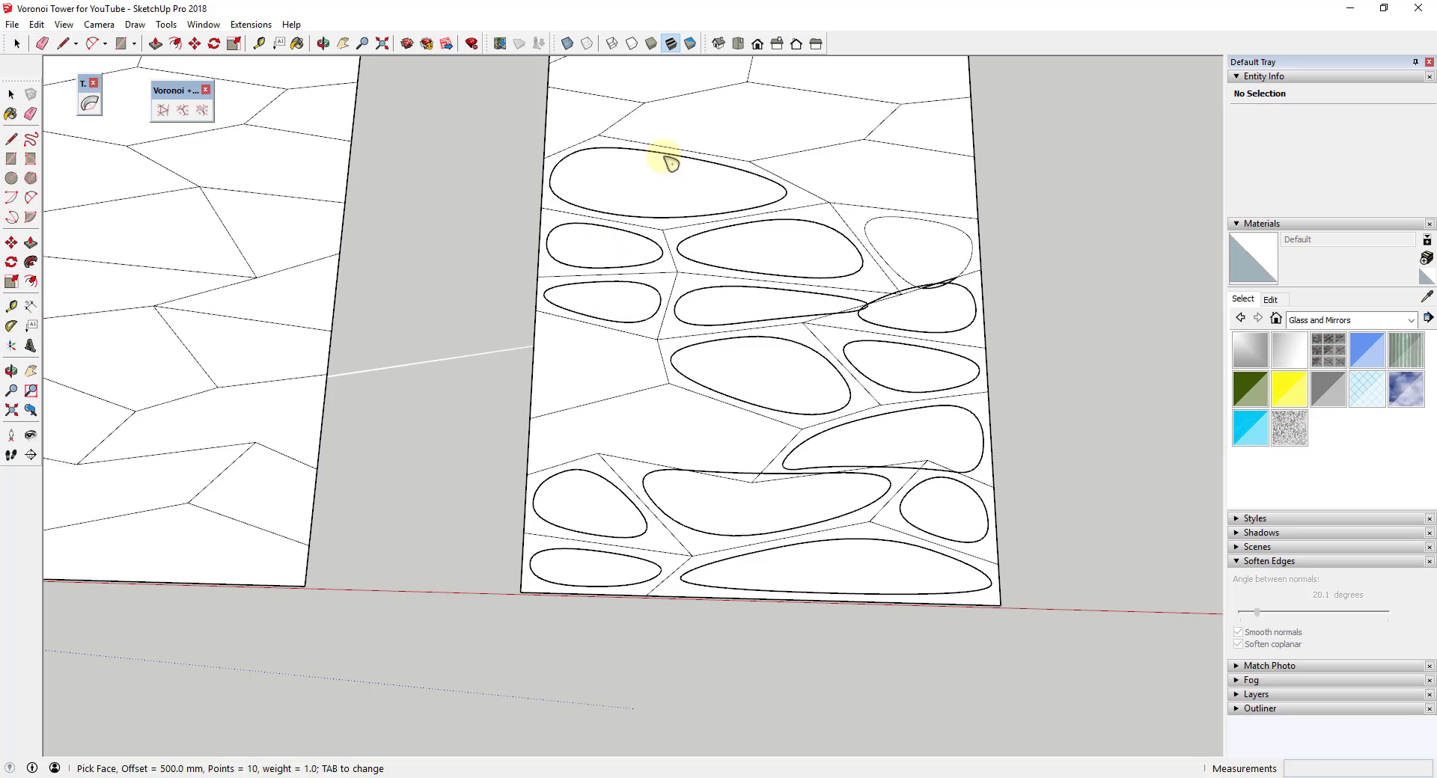
# Continue the conic curves into four cells nearer the far end of the copy, and inspect the overlapping curves.
pyautogui.click(844, 179)
pyautogui.click(792, 129)
pyautogui.click(913, 131)
pyautogui.click(892, 75)
pyautogui.scroll(-2, 949, 275)
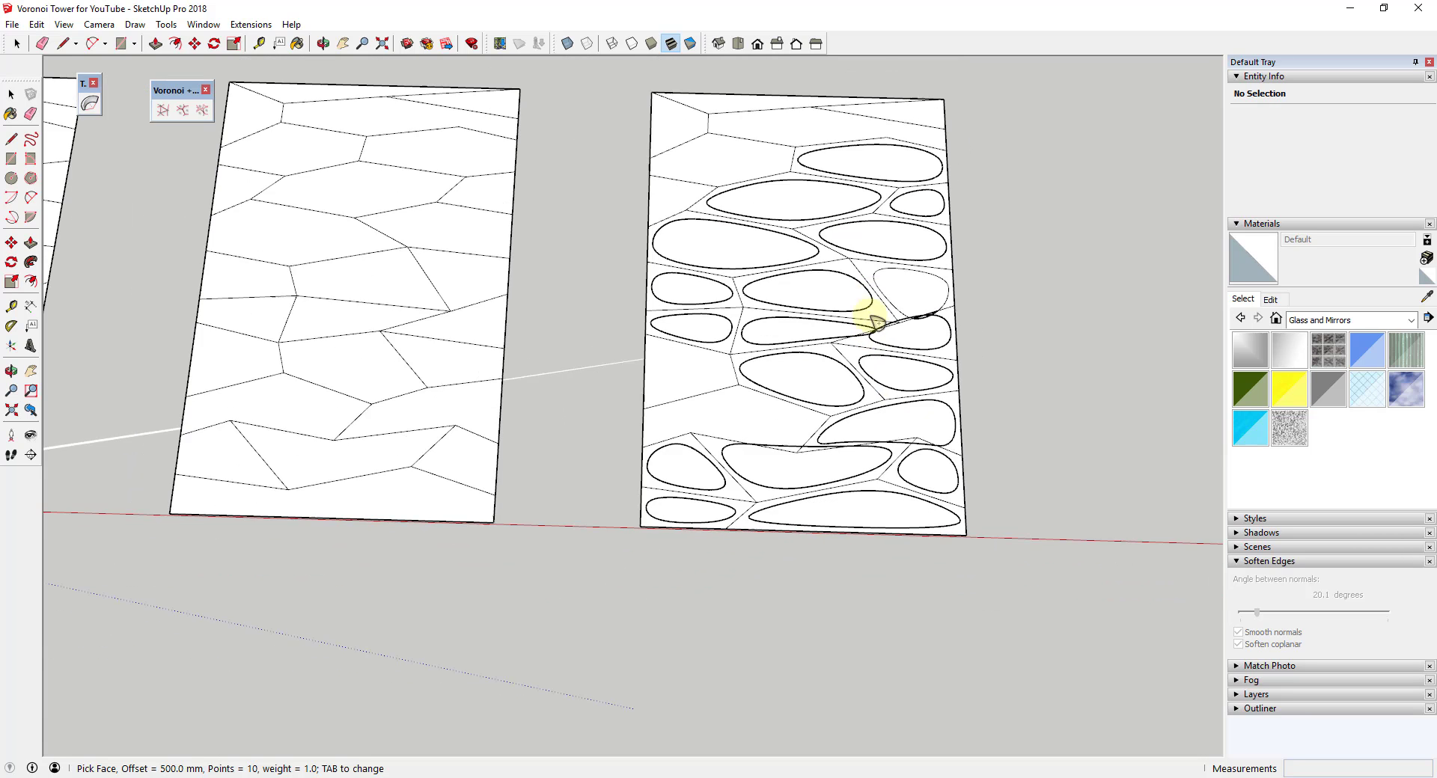
pyautogui.scroll(5, 873, 320)
pyautogui.scroll(-6, 996, 354)
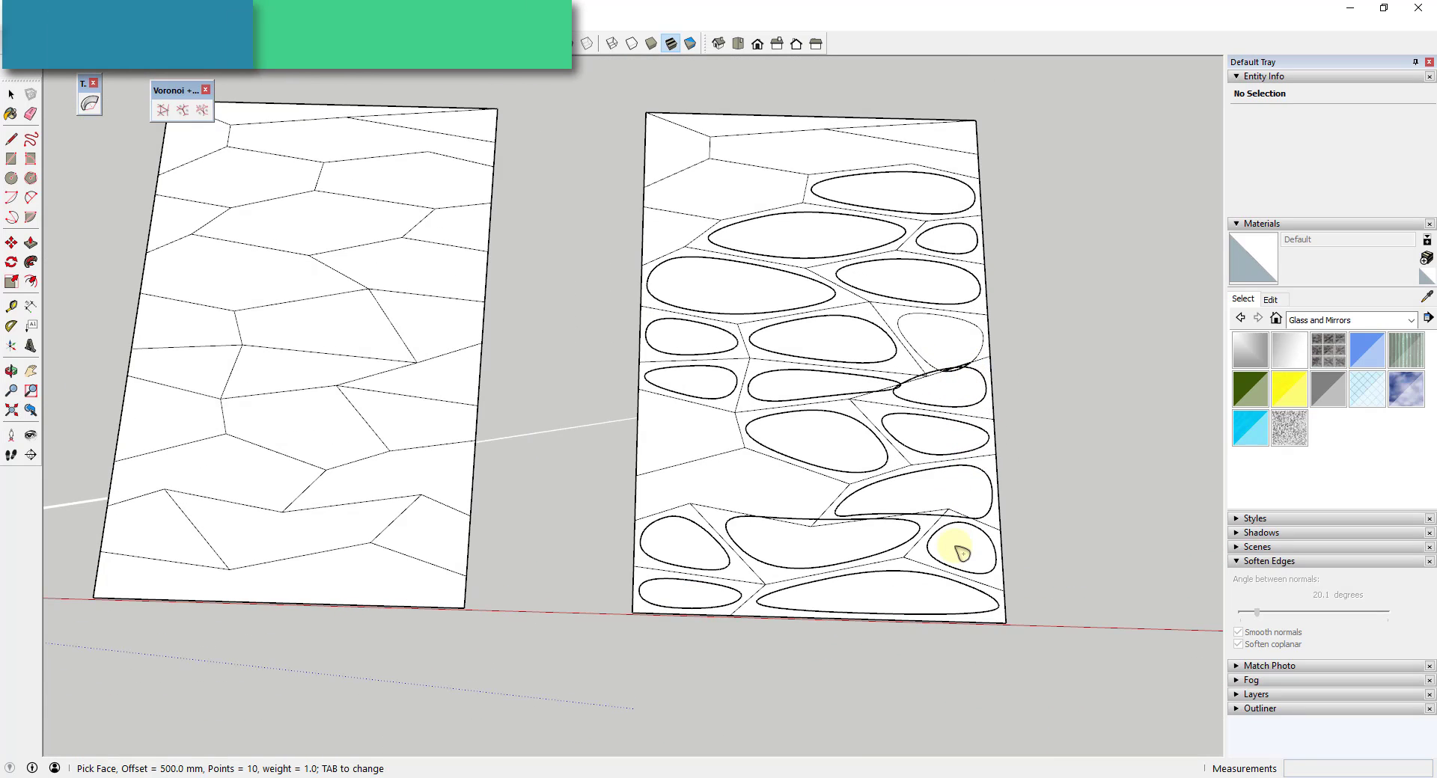
# Undo the conic curves in all cells beyond the fourth band.
pyautogui.hotkey('ctrl', 'z')
pyautogui.hotkey('ctrl', 'z')
pyautogui.hotkey('ctrl', 'z')
pyautogui.hotkey('ctrl', 'z')
pyautogui.hotkey('ctrl', 'z')
pyautogui.hotkey('ctrl', 'z')
pyautogui.hotkey('ctrl', 'z')
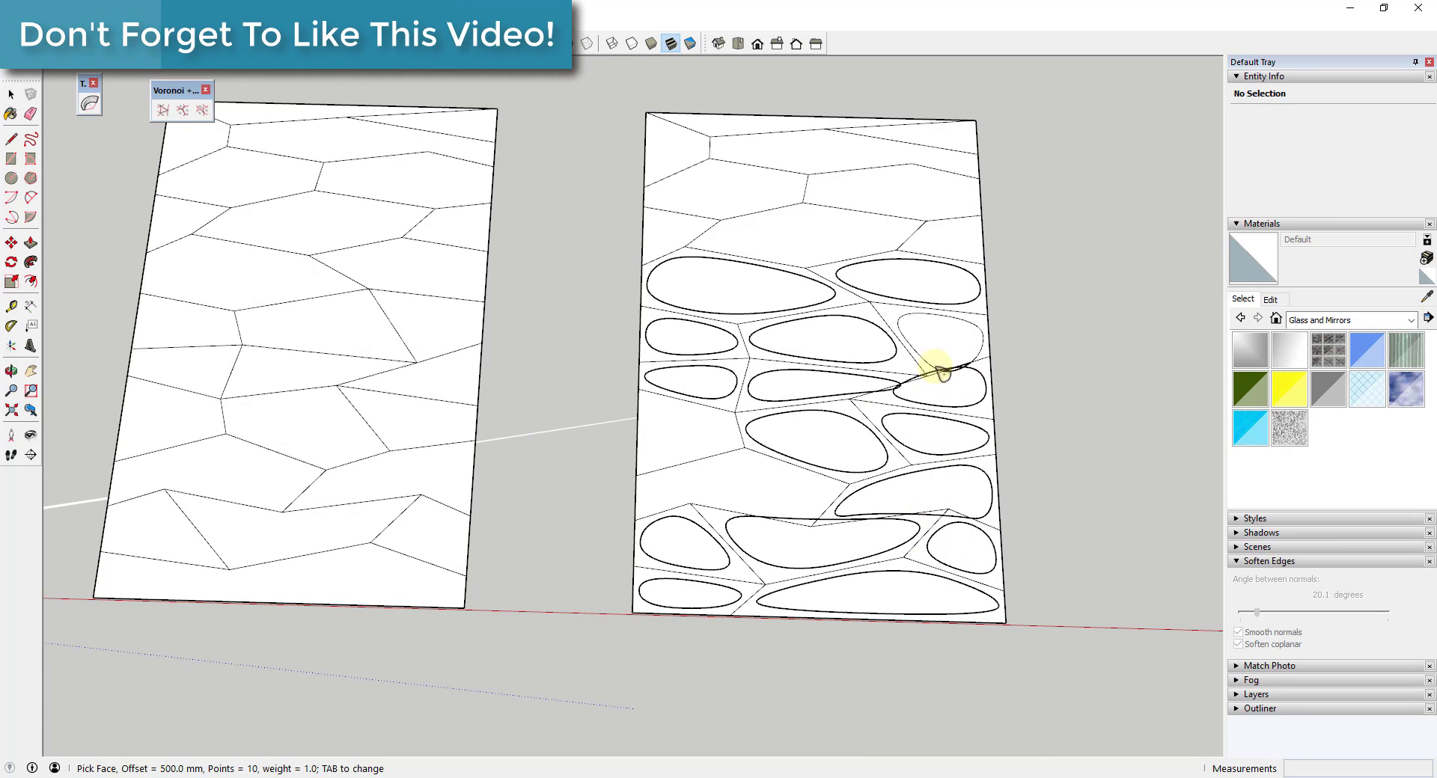
pyautogui.hotkey('ctrl', 'z')
pyautogui.hotkey('ctrl', 'z')
pyautogui.hotkey('ctrl', 'z')
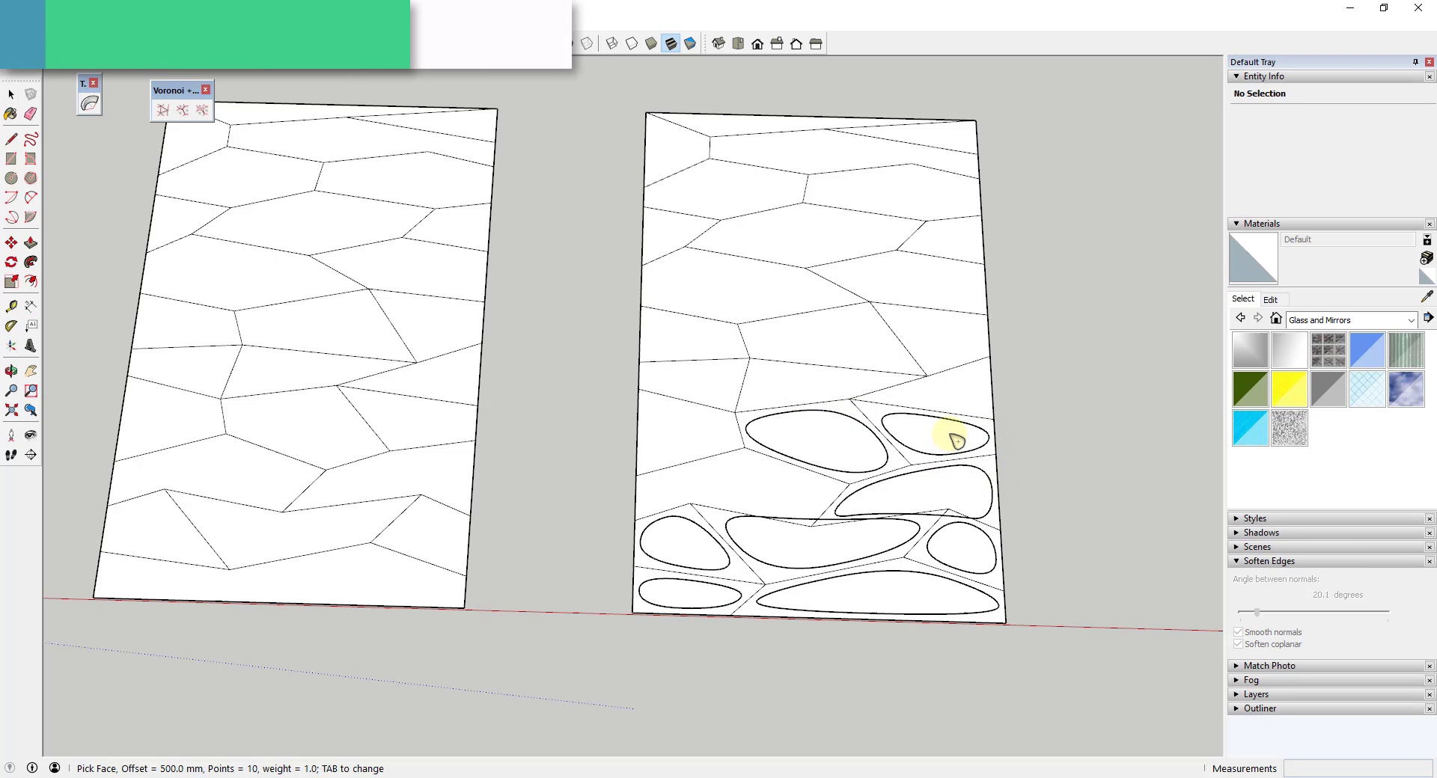
# Draw a line from the divider above the fifth band to the diagonal edge, and continue it to the face's outer edge.
pyautogui.scroll(5, 949, 437)
pyautogui.scroll(1, 850, 307)
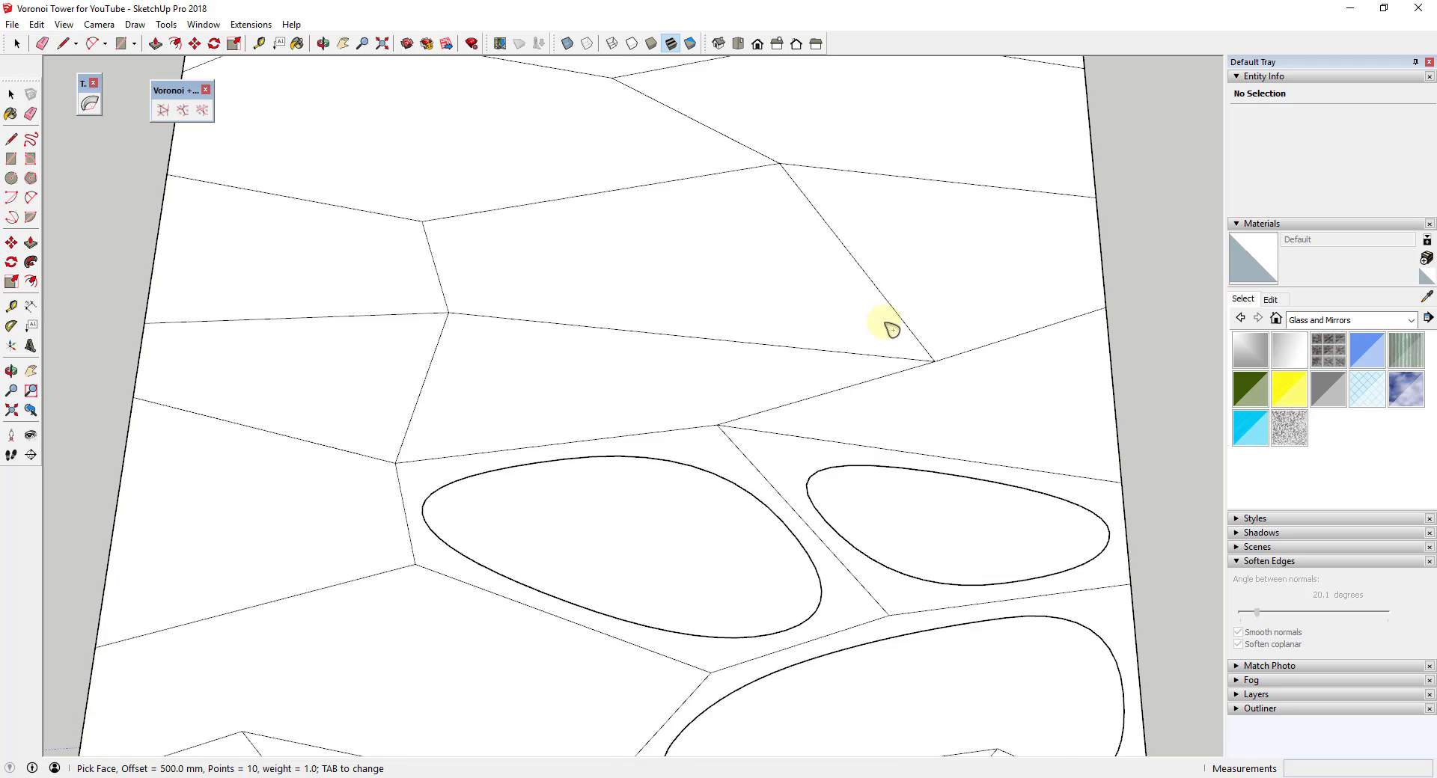
pyautogui.press('space')
pyautogui.press('l')
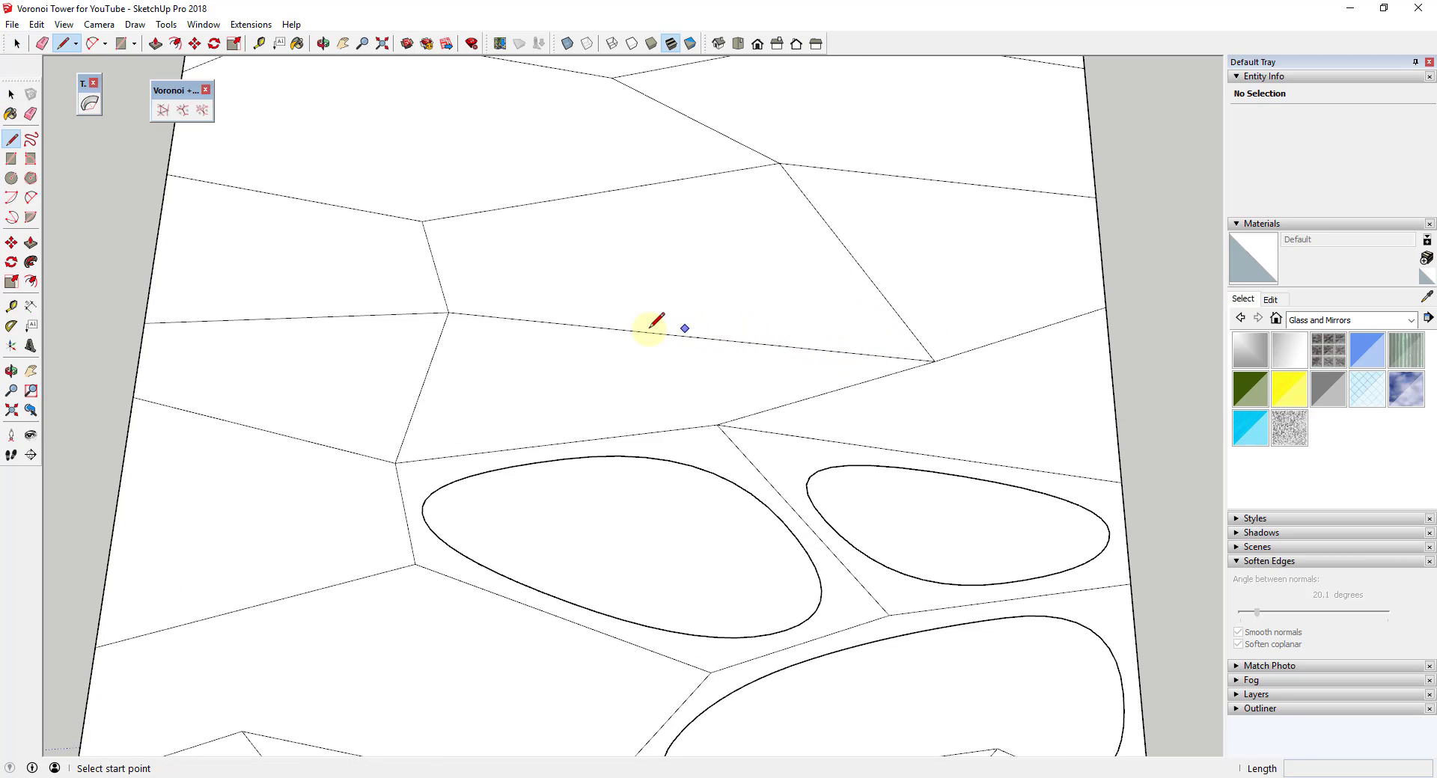
pyautogui.click(611, 328)
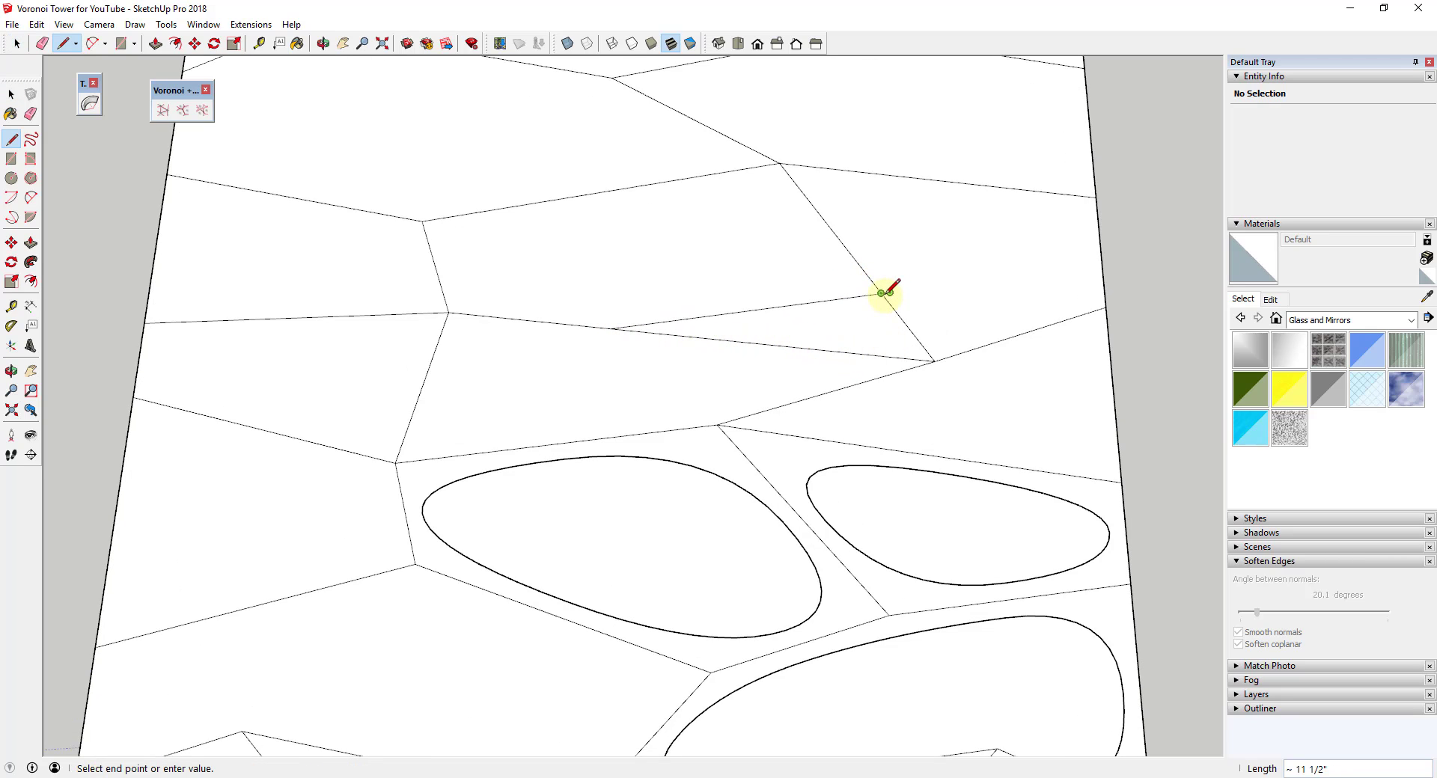
pyautogui.click(887, 292)
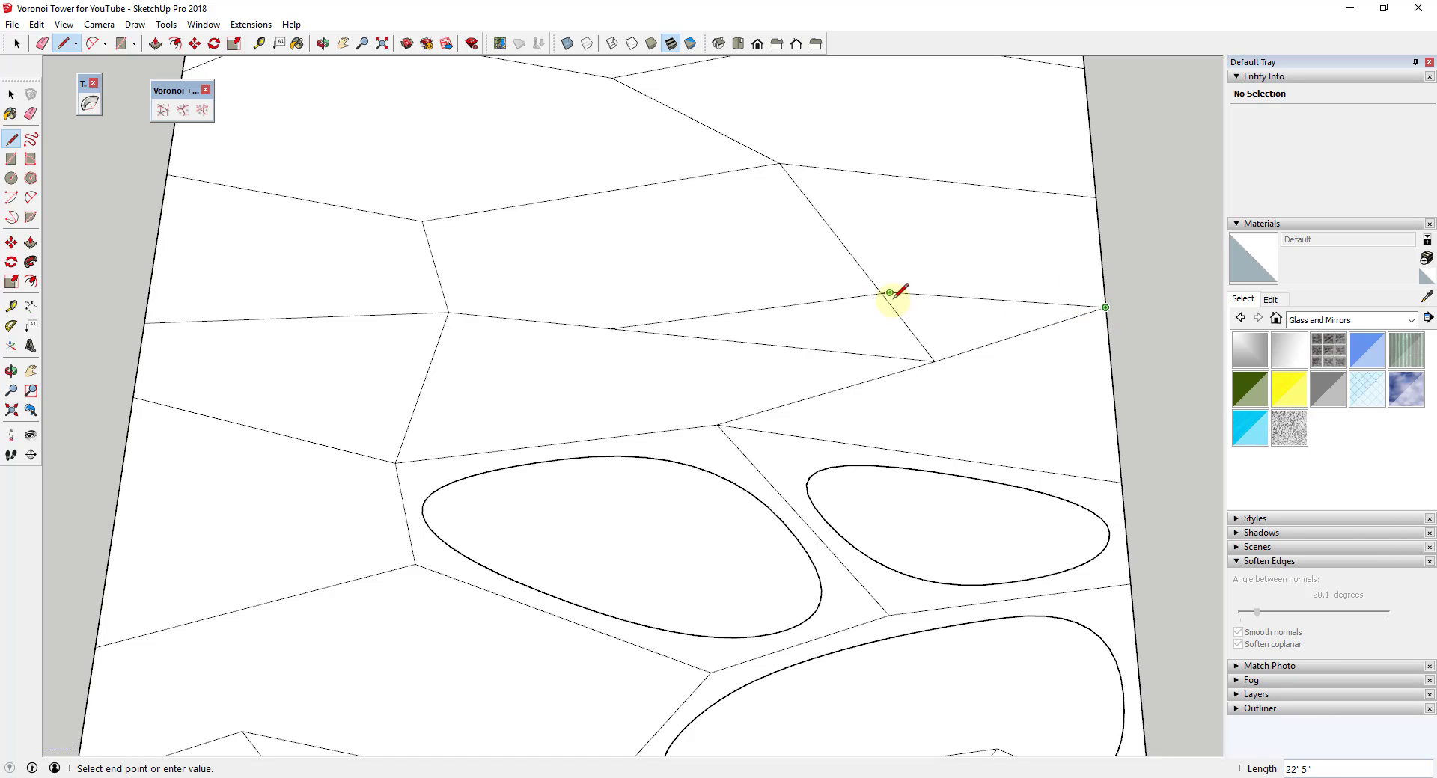
# Erase the old edges around the narrow vertex below the new lines, and try a 500 mm conic curve in the merged cell.
pyautogui.press('e')
pyautogui.scroll(2, 891, 293)
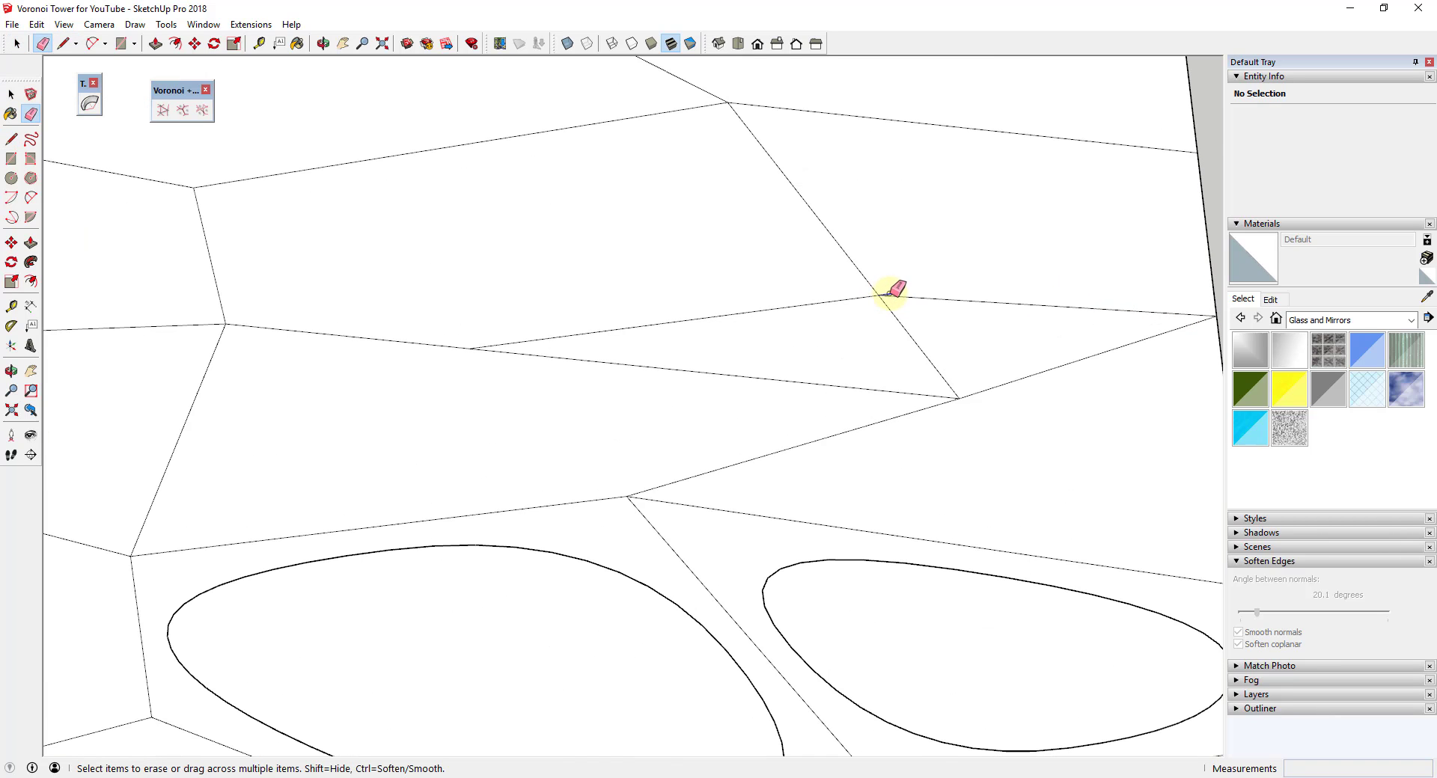
pyautogui.click(914, 362)
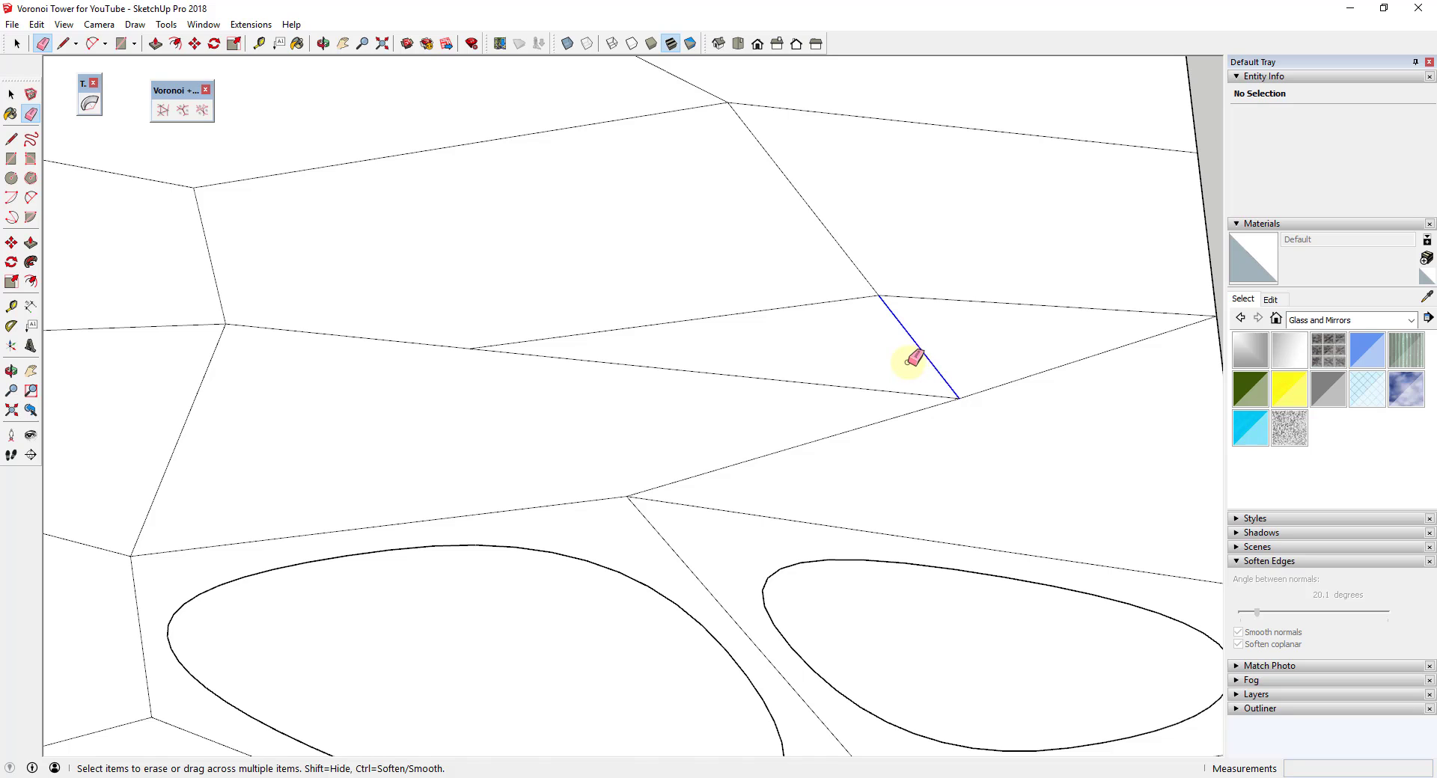
pyautogui.scroll(-2, 728, 375)
pyautogui.scroll(1, 935, 378)
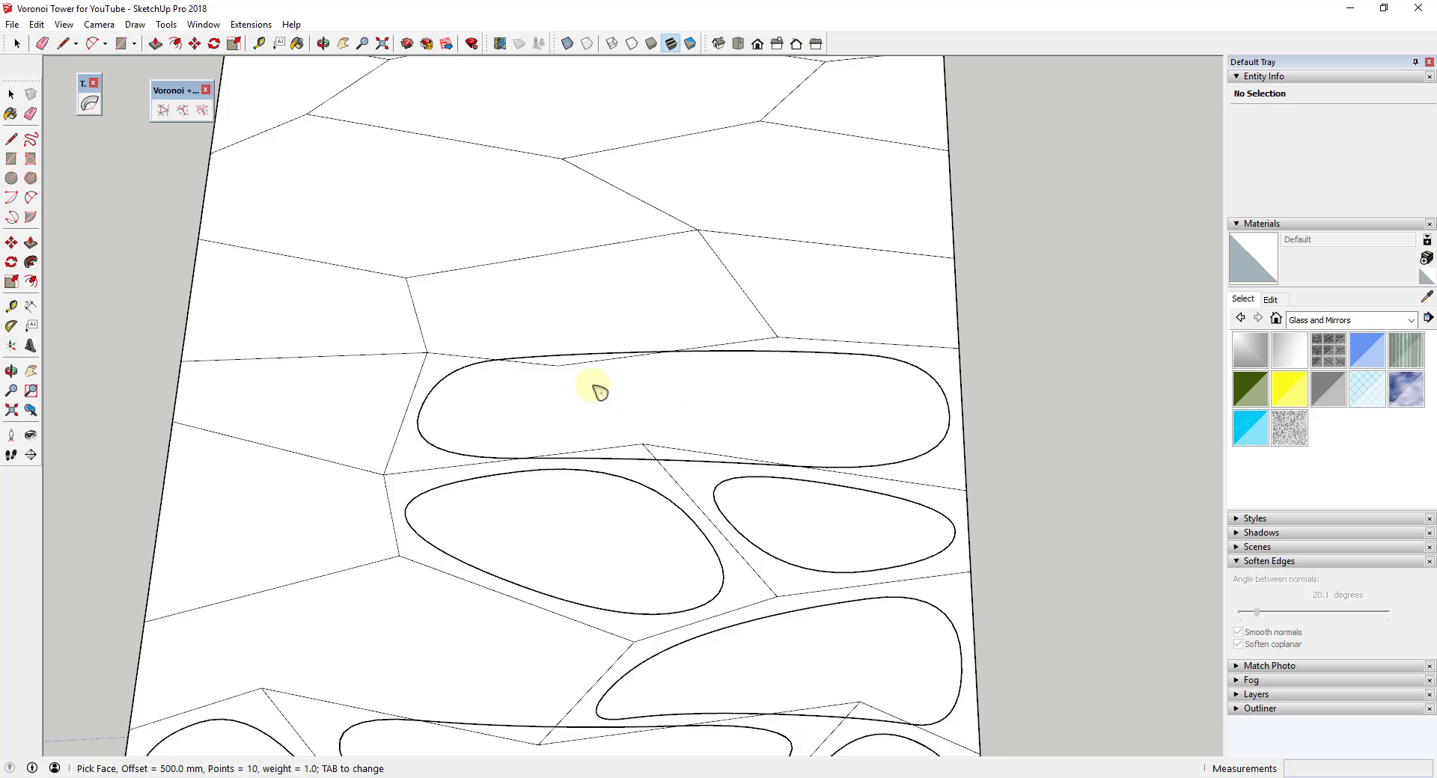
pyautogui.scroll(-2, 601, 391)
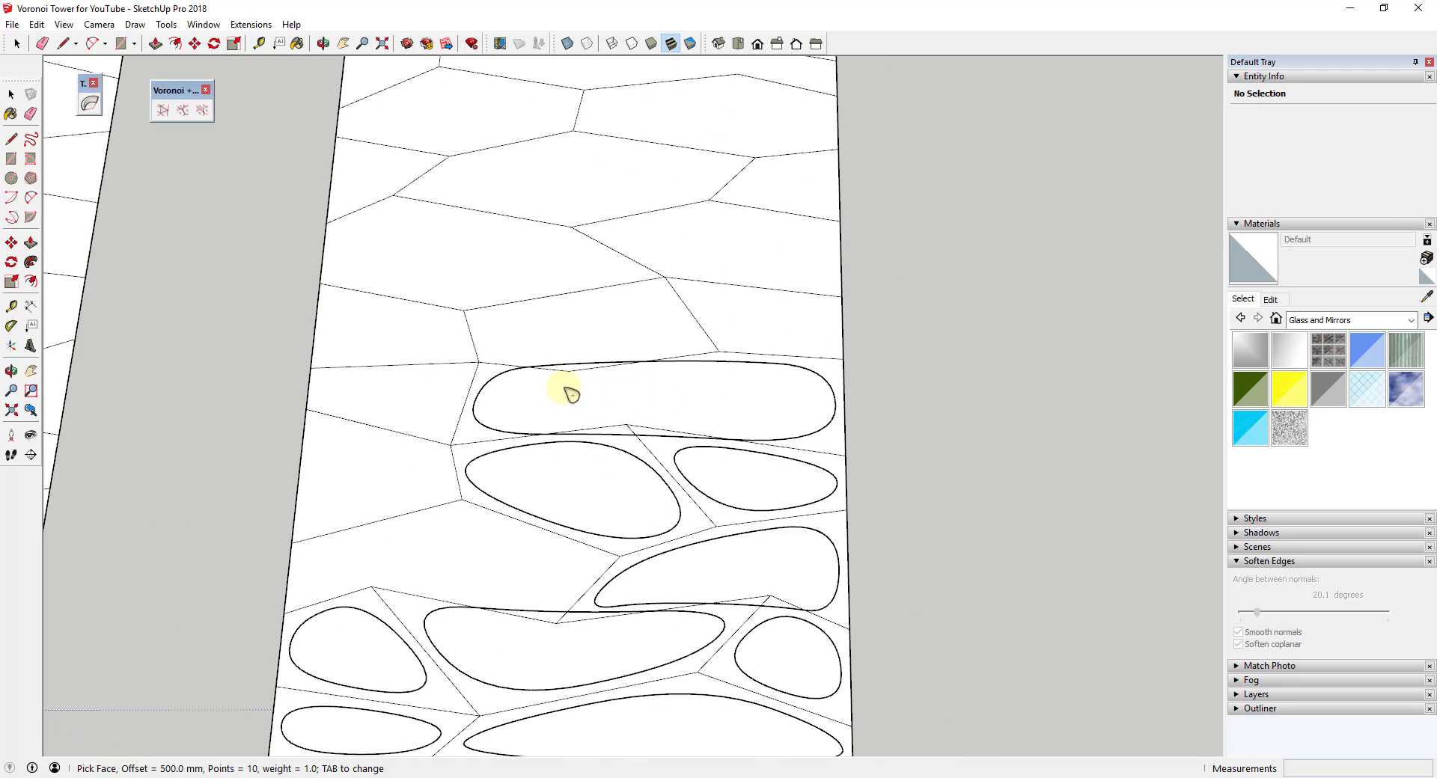
# Split the merged fifth-band cell with a line between the two zigzag vertices, and erase the old divider near its other end.
pyautogui.press('l')
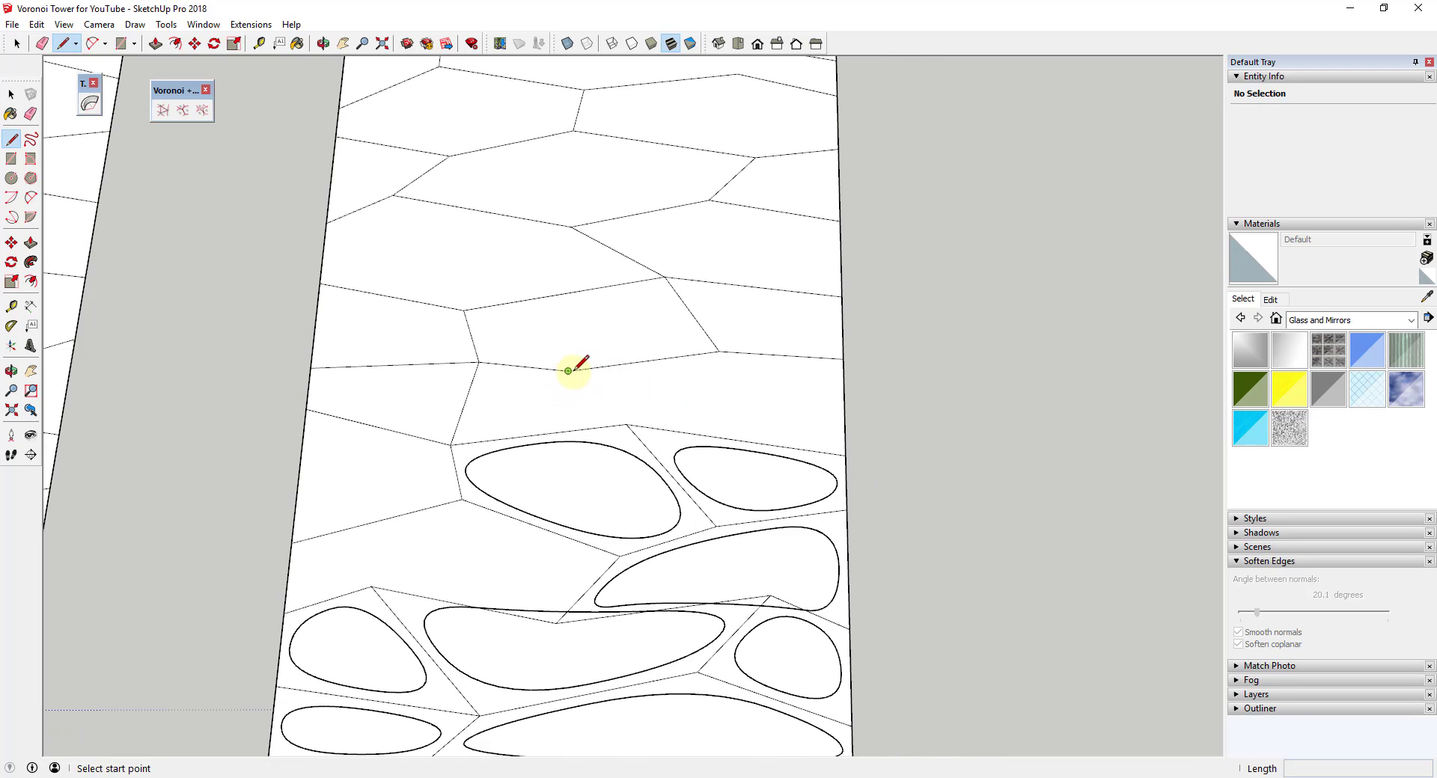
pyautogui.click(570, 369)
pyautogui.click(627, 424)
pyautogui.press('e')
pyautogui.click(471, 404)
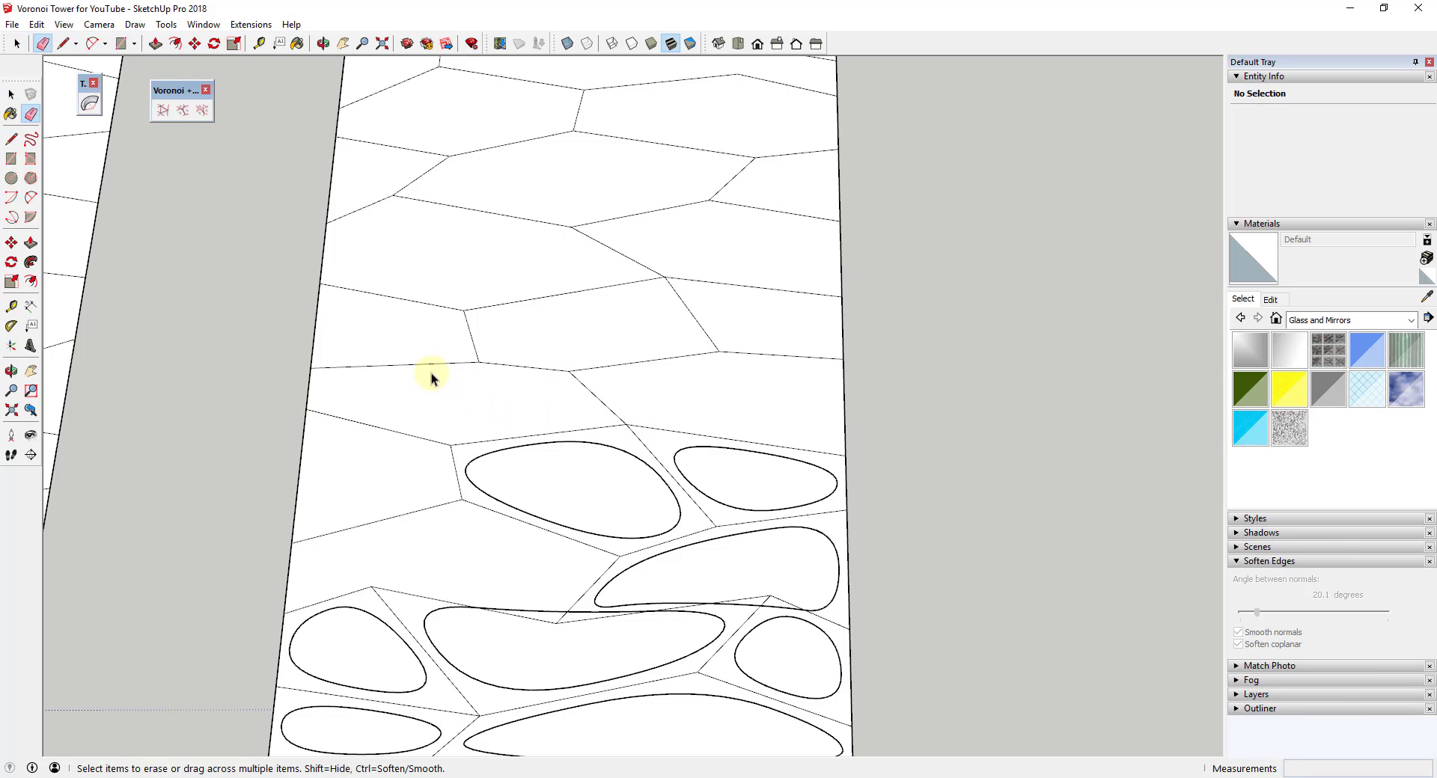
# Apply conic curves with 500 mm offset, 10 points and weight 1.0 to the cells from the fifth band toward the far end.
pyautogui.press('space')
pyautogui.click(212, 112)
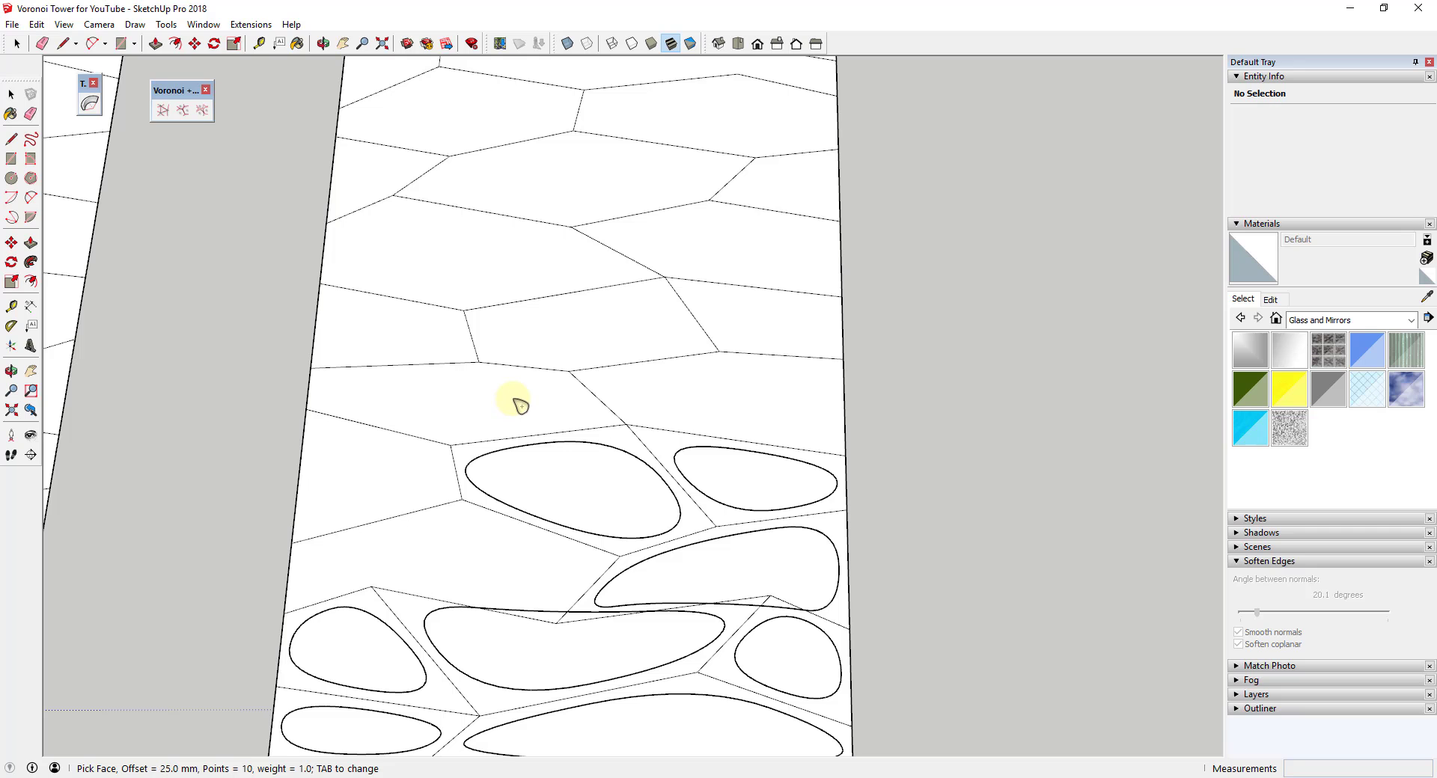
pyautogui.press('Tab')
pyautogui.press('Return')
pyautogui.scroll(-5, 587, 154)
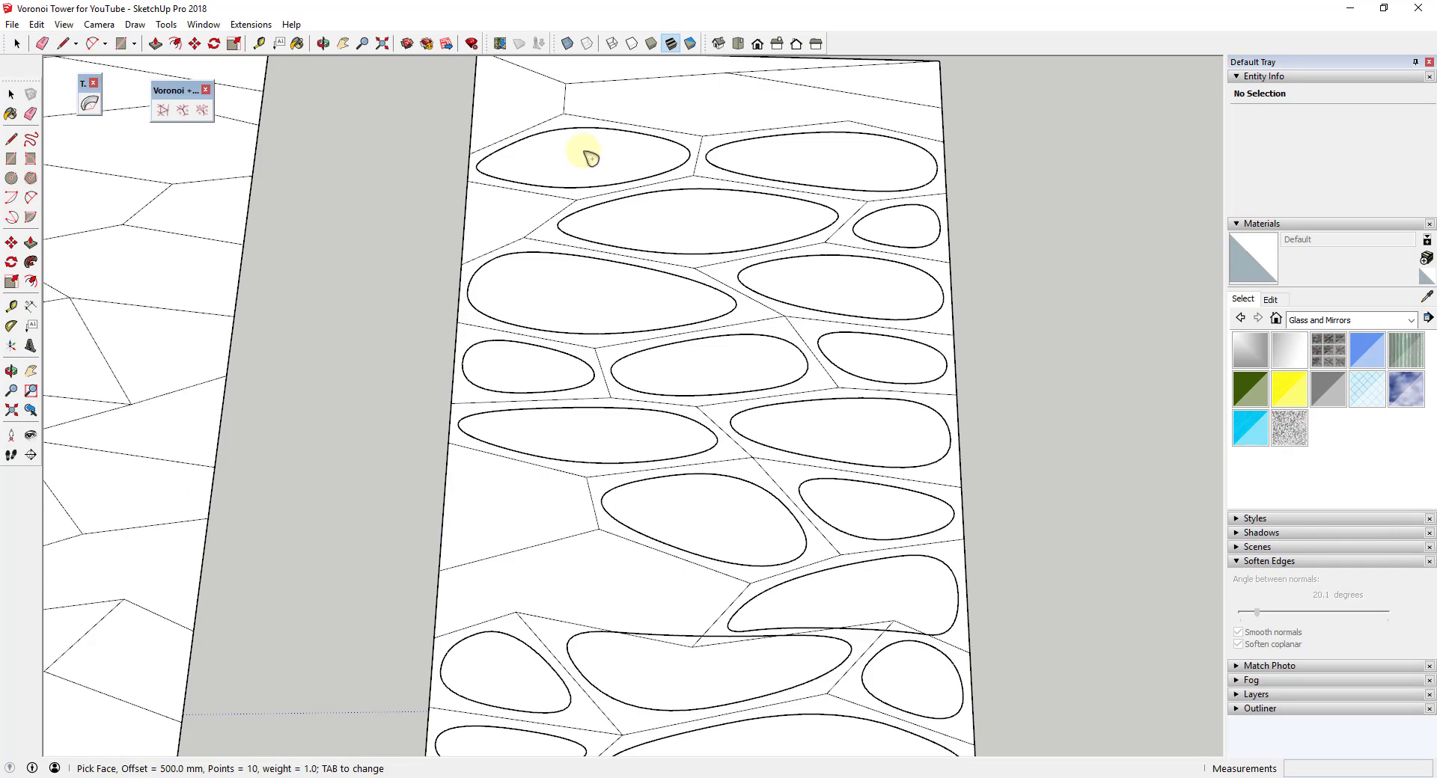
# Replace the zigzag edge of the wide cell near the far end with a straight one, and set the Conic Curve offset to 500 mm.
pyautogui.press('space')
pyautogui.scroll(4, 839, 156)
pyautogui.press('Tab')
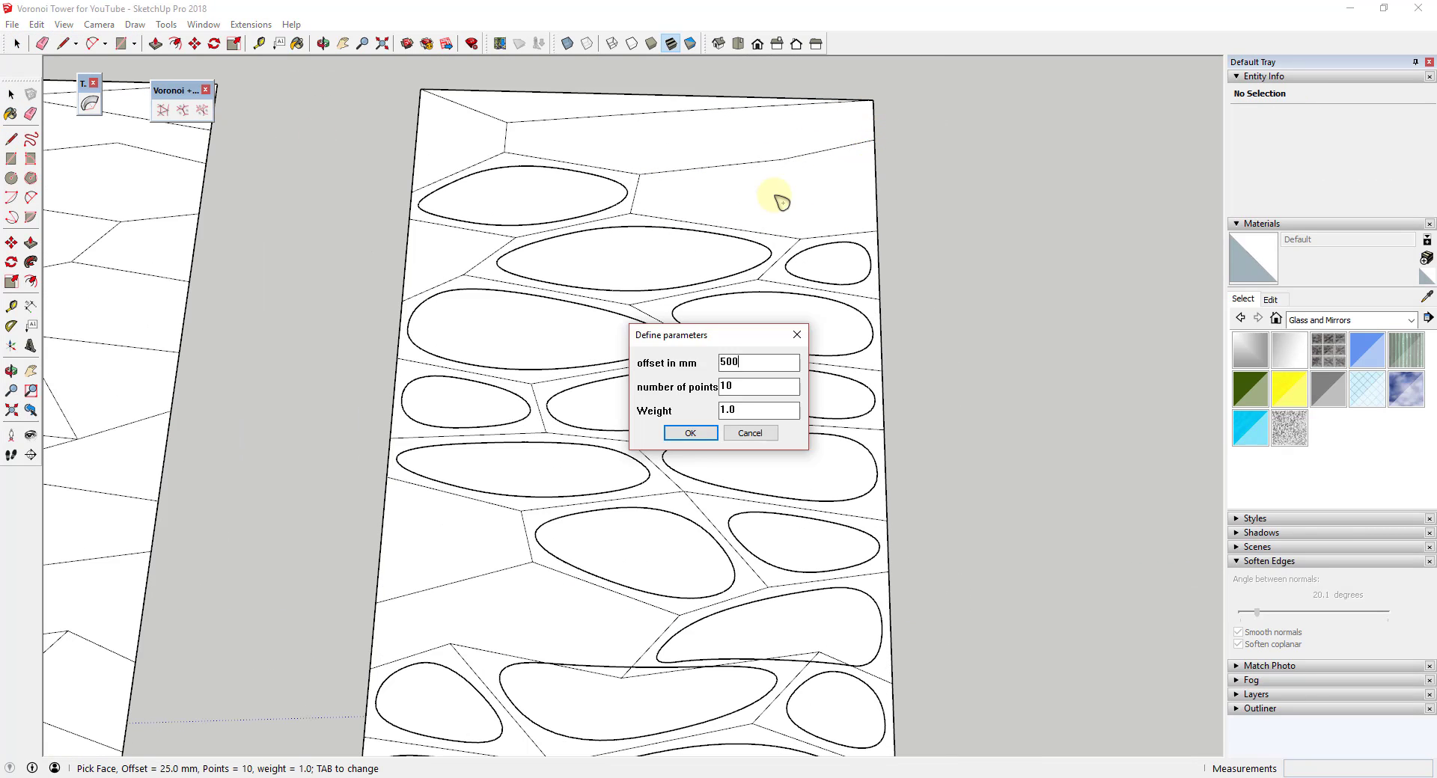
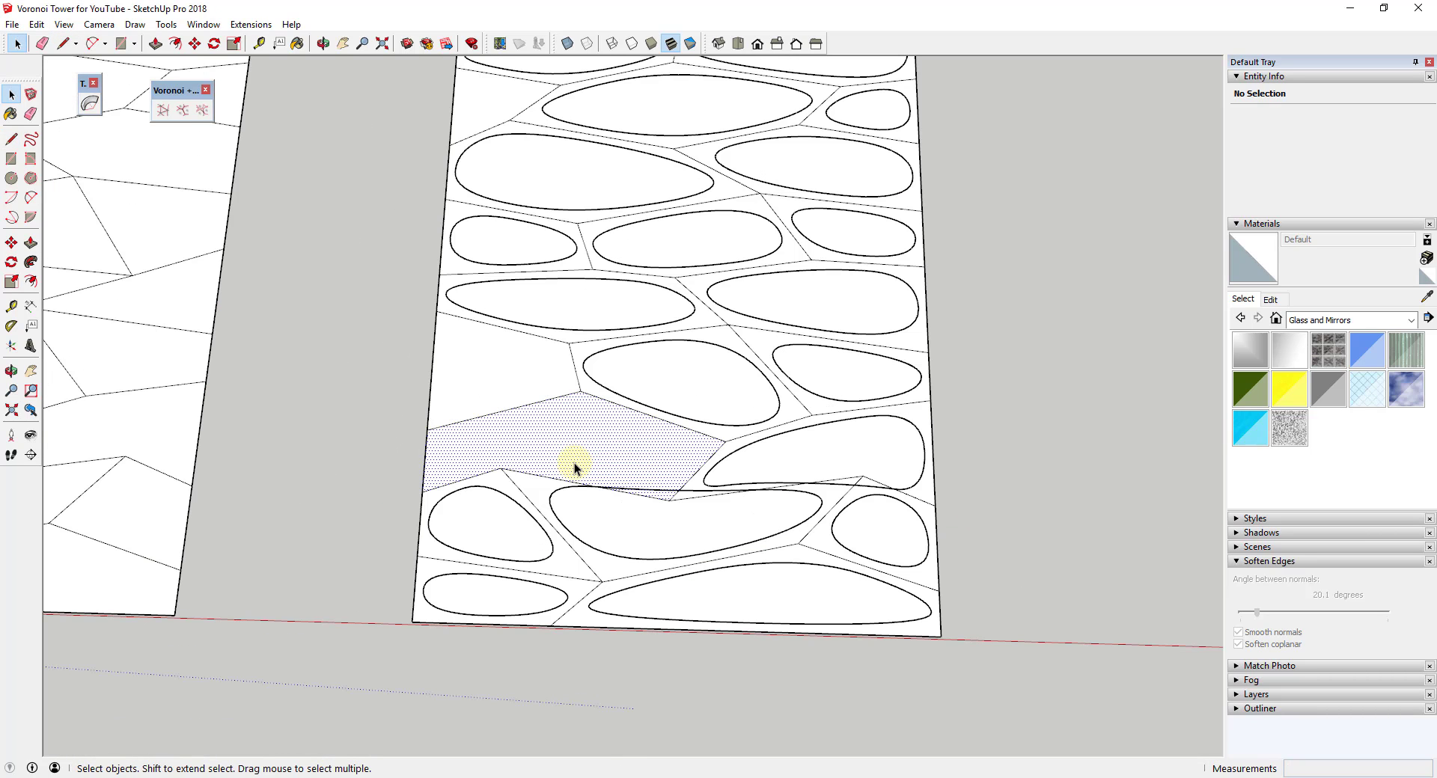
# Draw a line across the unfilled third-band cell from the zigzag vertex to the short divider, and erase the old edges beneath it.
pyautogui.press('l')
pyautogui.click(505, 470)
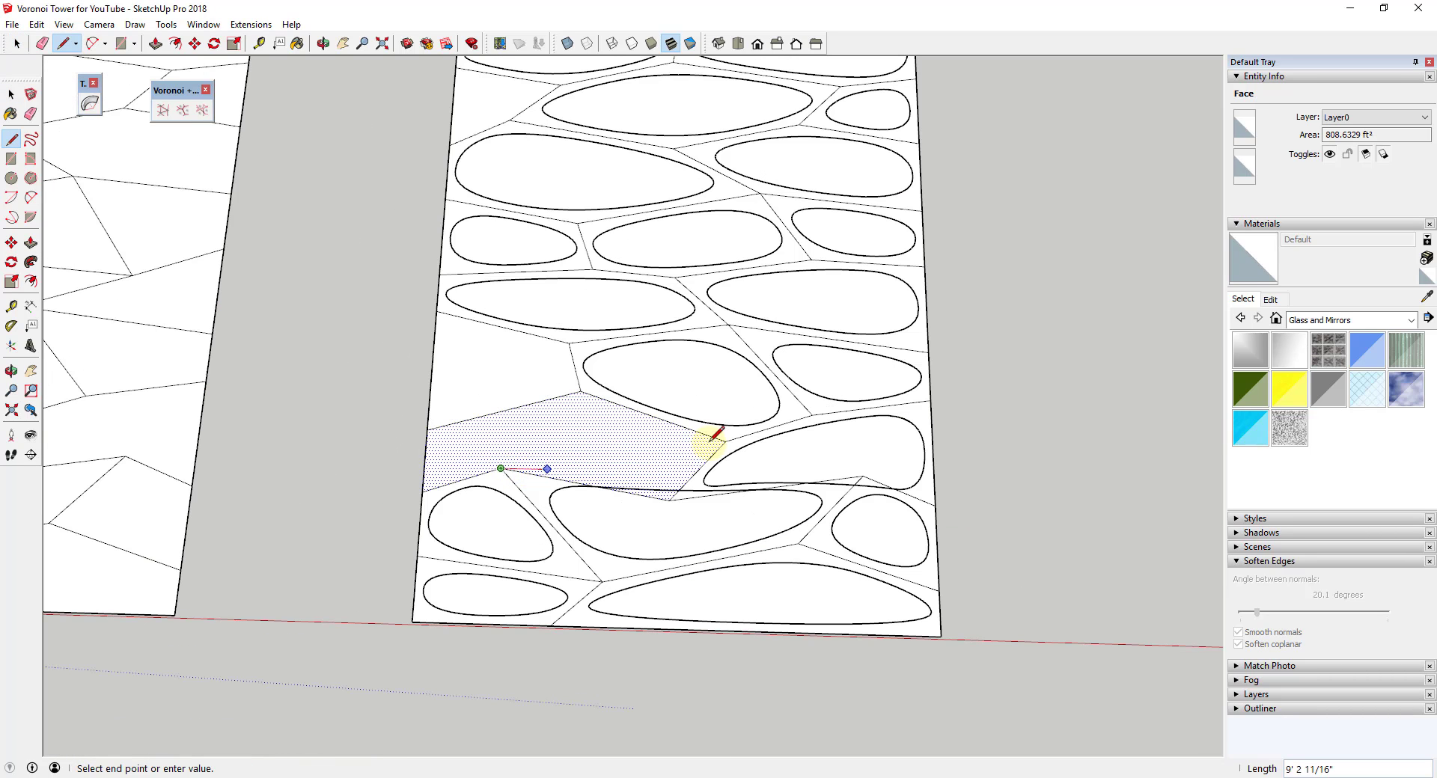
pyautogui.click(697, 472)
pyautogui.press('space')
pyautogui.press('e')
pyautogui.click(675, 494)
pyautogui.press('space')
pyautogui.press('e')
pyautogui.click(550, 483)
pyautogui.press('space')
pyautogui.click(613, 411)
pyautogui.click(200, 110)
pyautogui.click(564, 440)
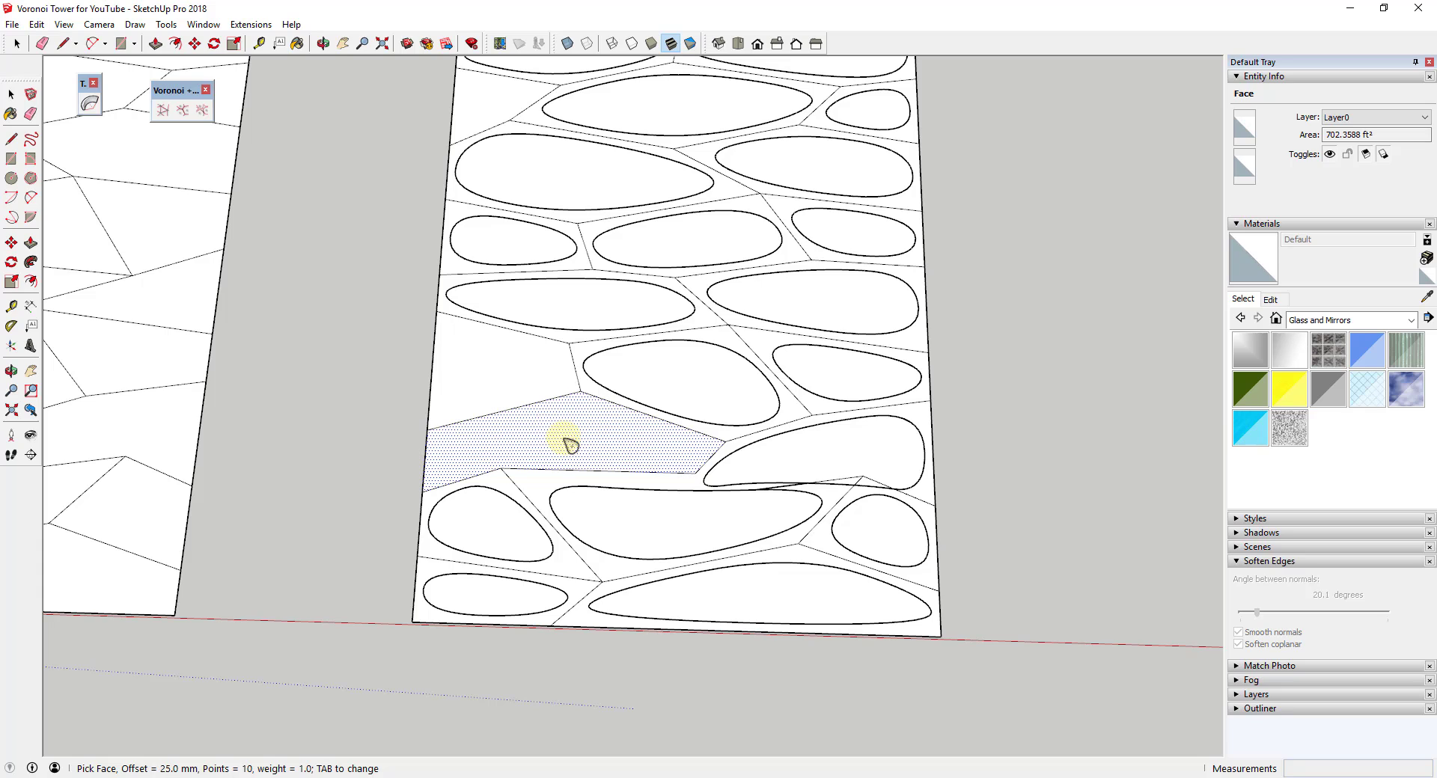
# Draw a line across the pointed end of the unfilled third-band cell and try a conic curve on the shortened cell.
pyautogui.press('l')
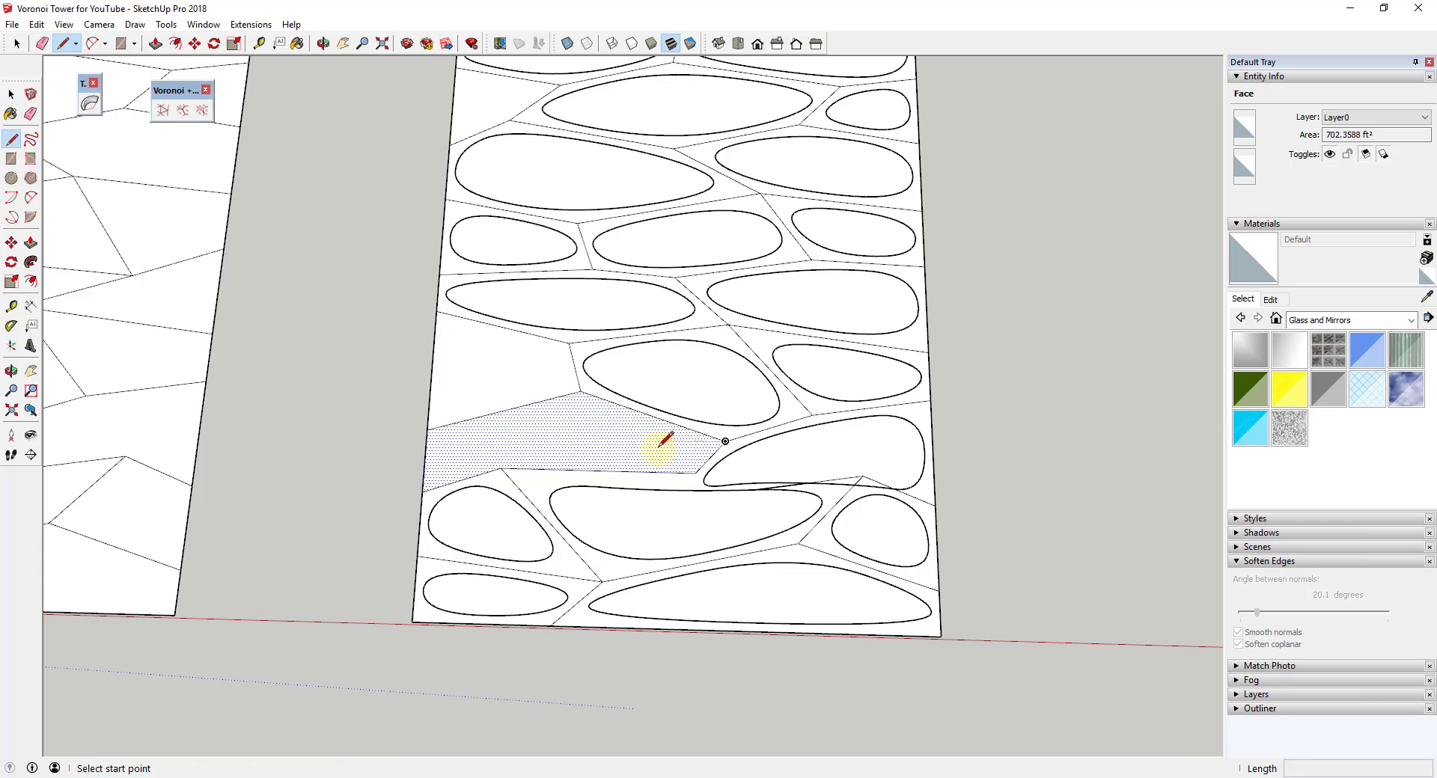
pyautogui.click(673, 422)
pyautogui.click(695, 473)
pyautogui.press('e')
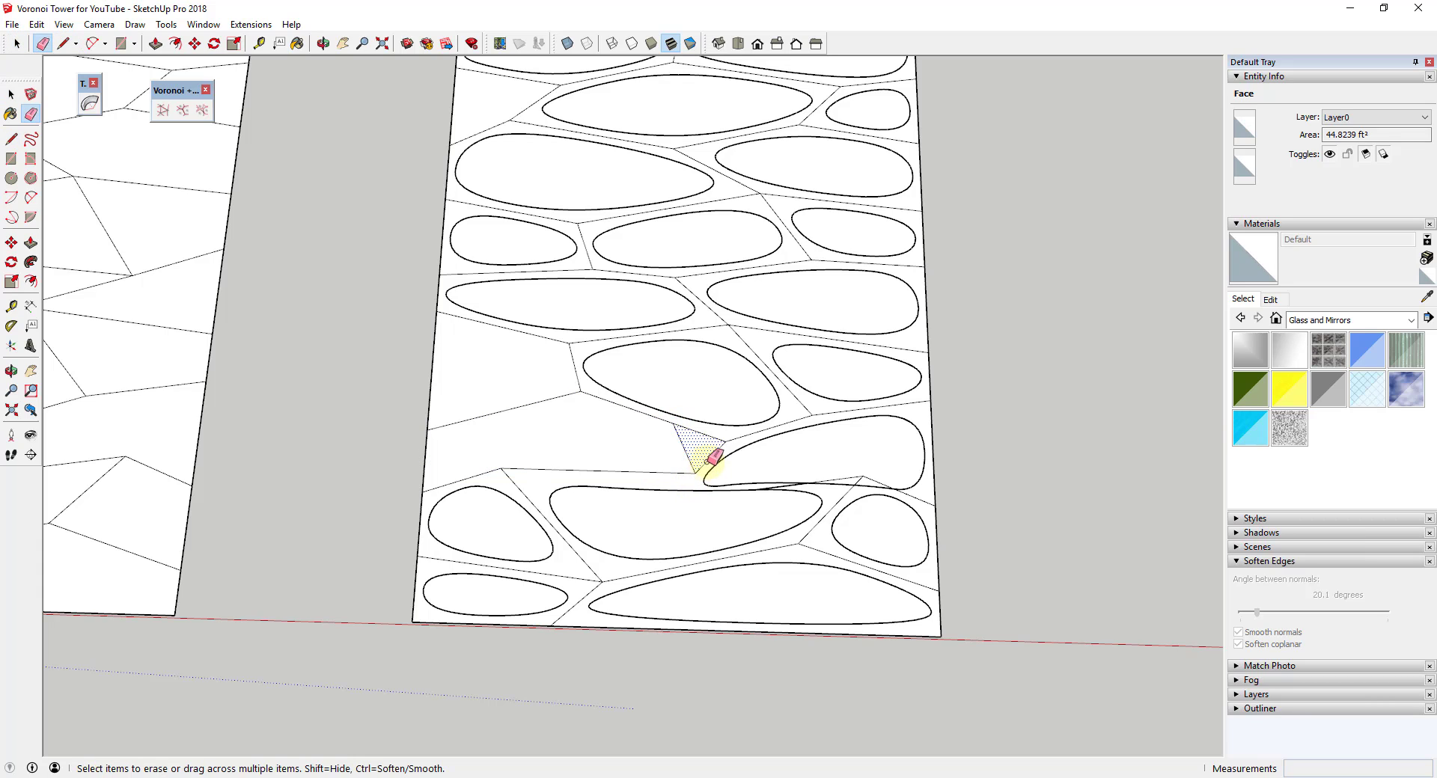
pyautogui.press('space')
pyautogui.click(545, 428)
pyautogui.click(201, 111)
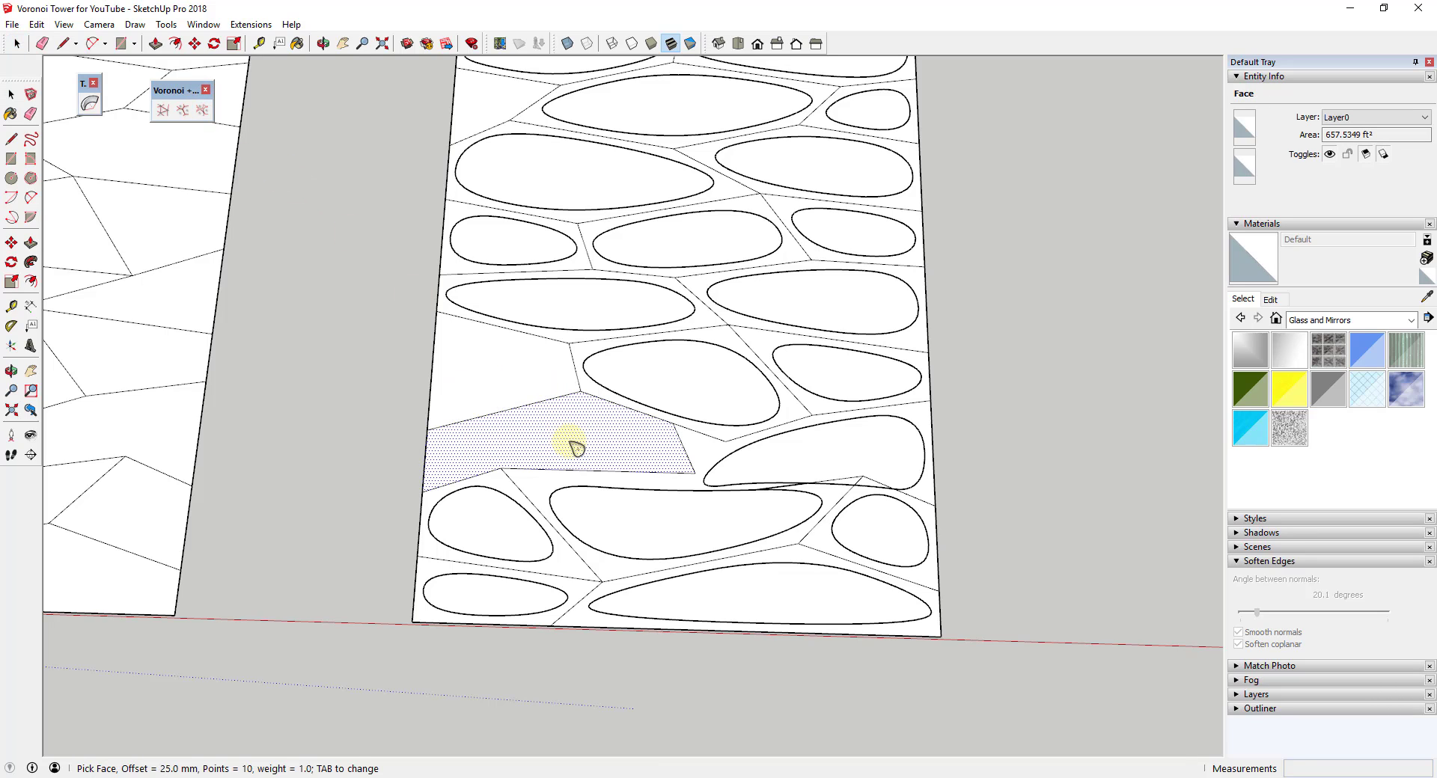
pyautogui.press('space')
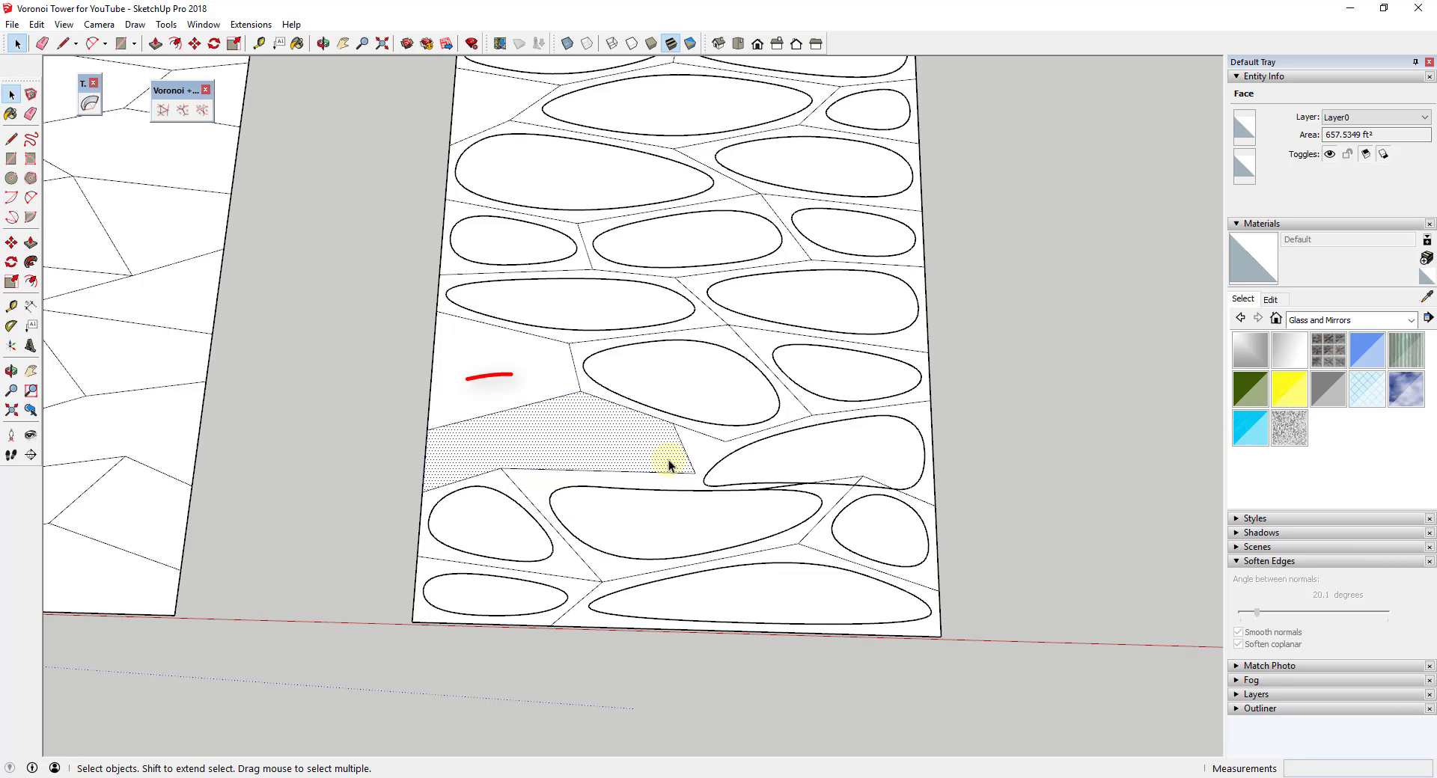
# Erase the cut-off line and long near-side edge of the unfilled third-band cell, and draw a straight edge between its zigzag vertex and pointed end.
pyautogui.press('l')
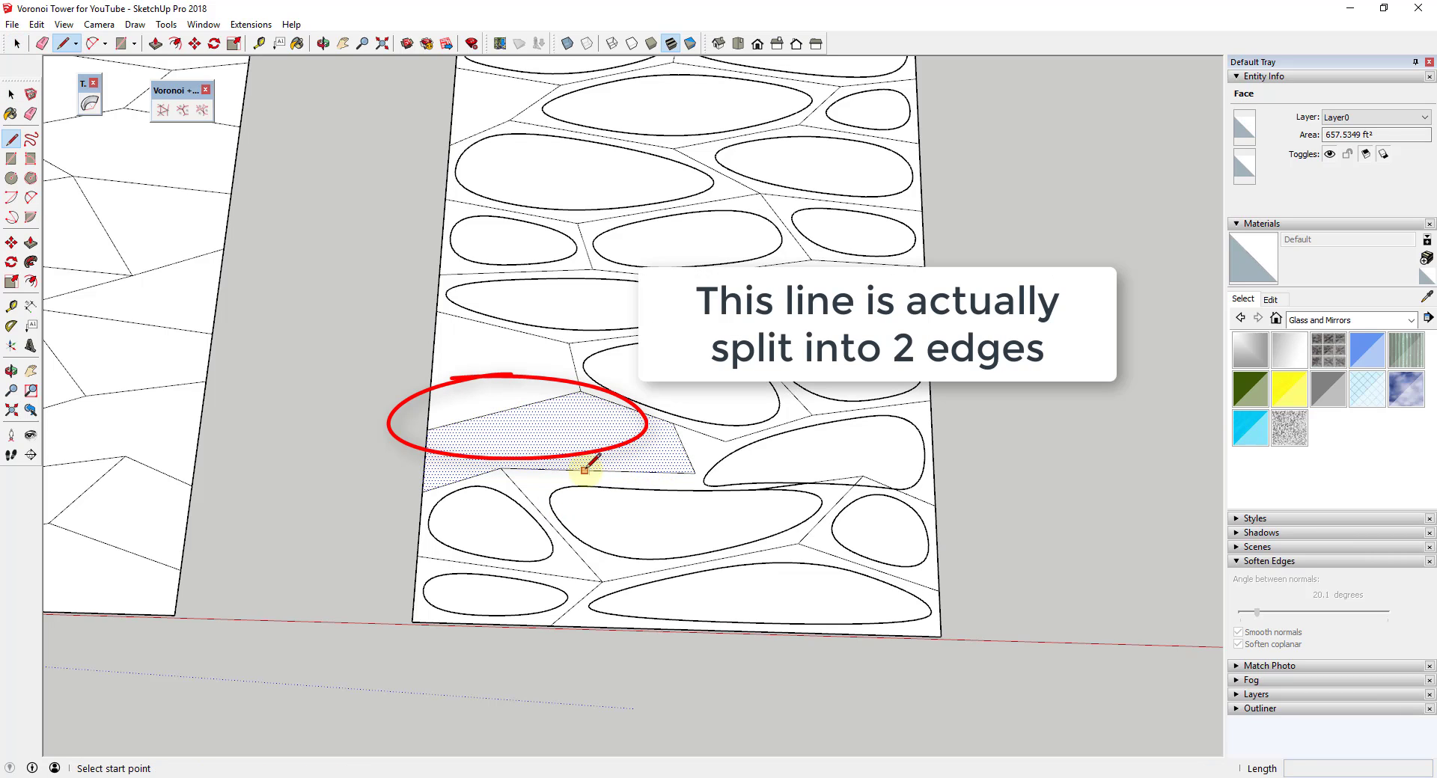
pyautogui.press('e')
pyautogui.click(693, 470)
pyautogui.press('space')
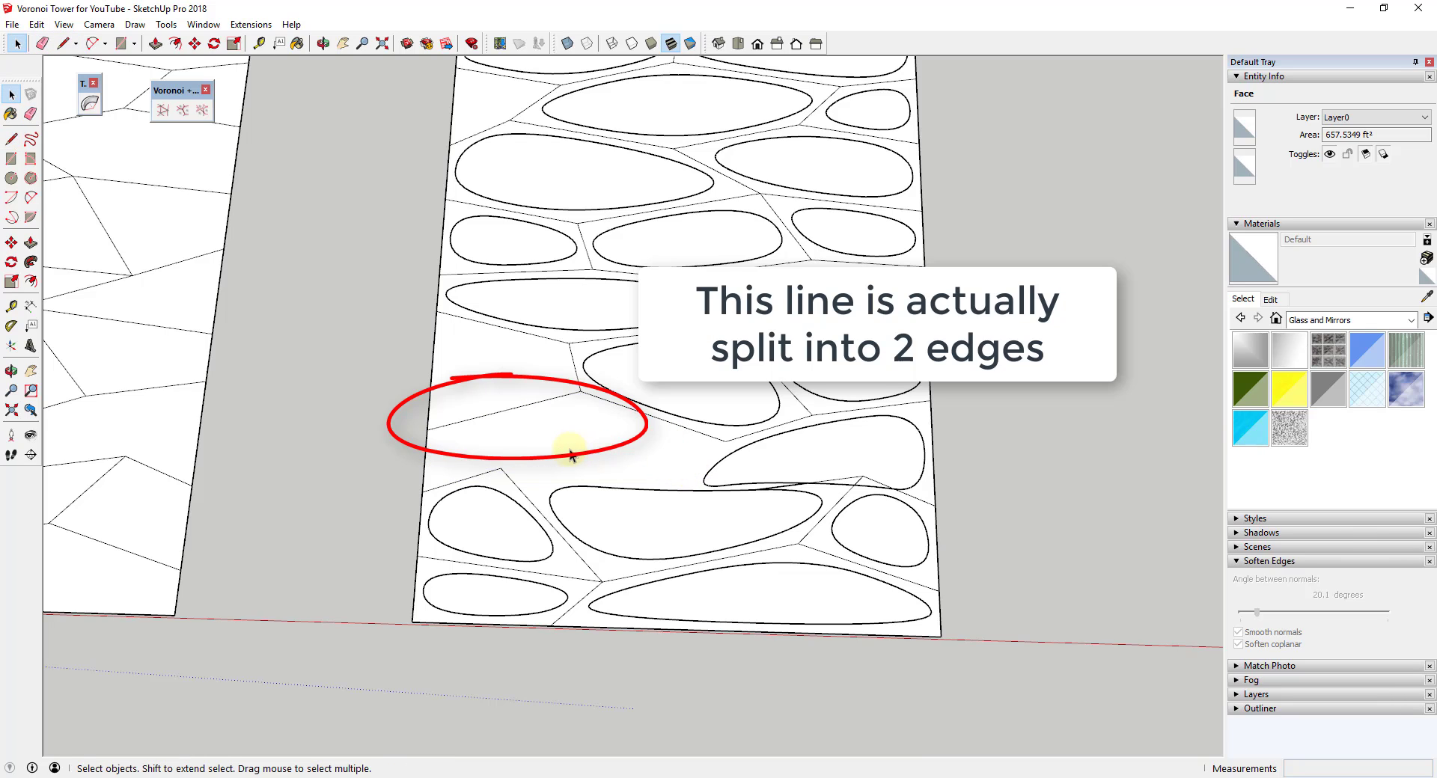
pyautogui.press('l')
pyautogui.click(501, 468)
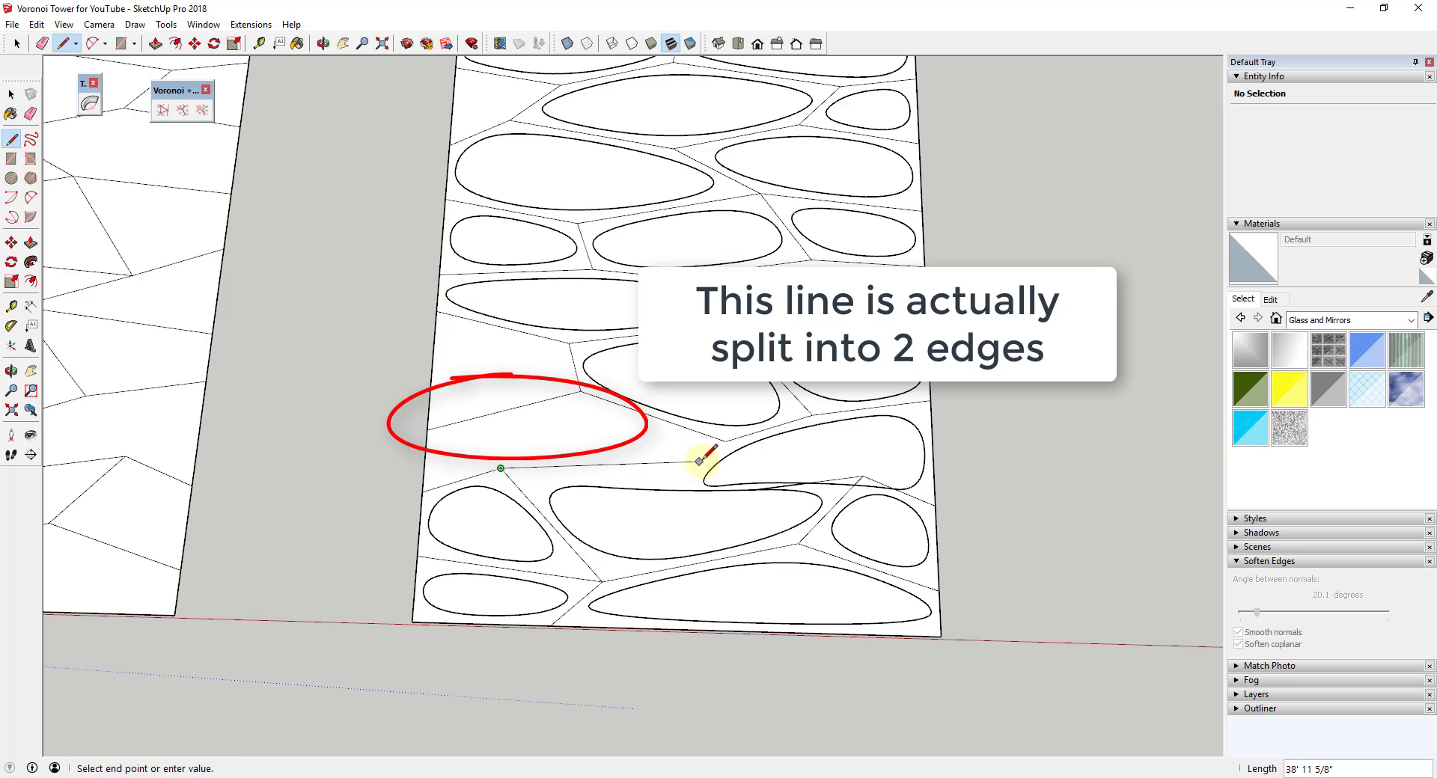
pyautogui.click(725, 441)
pyautogui.press('space')
pyautogui.click(590, 440)
pyautogui.click(202, 110)
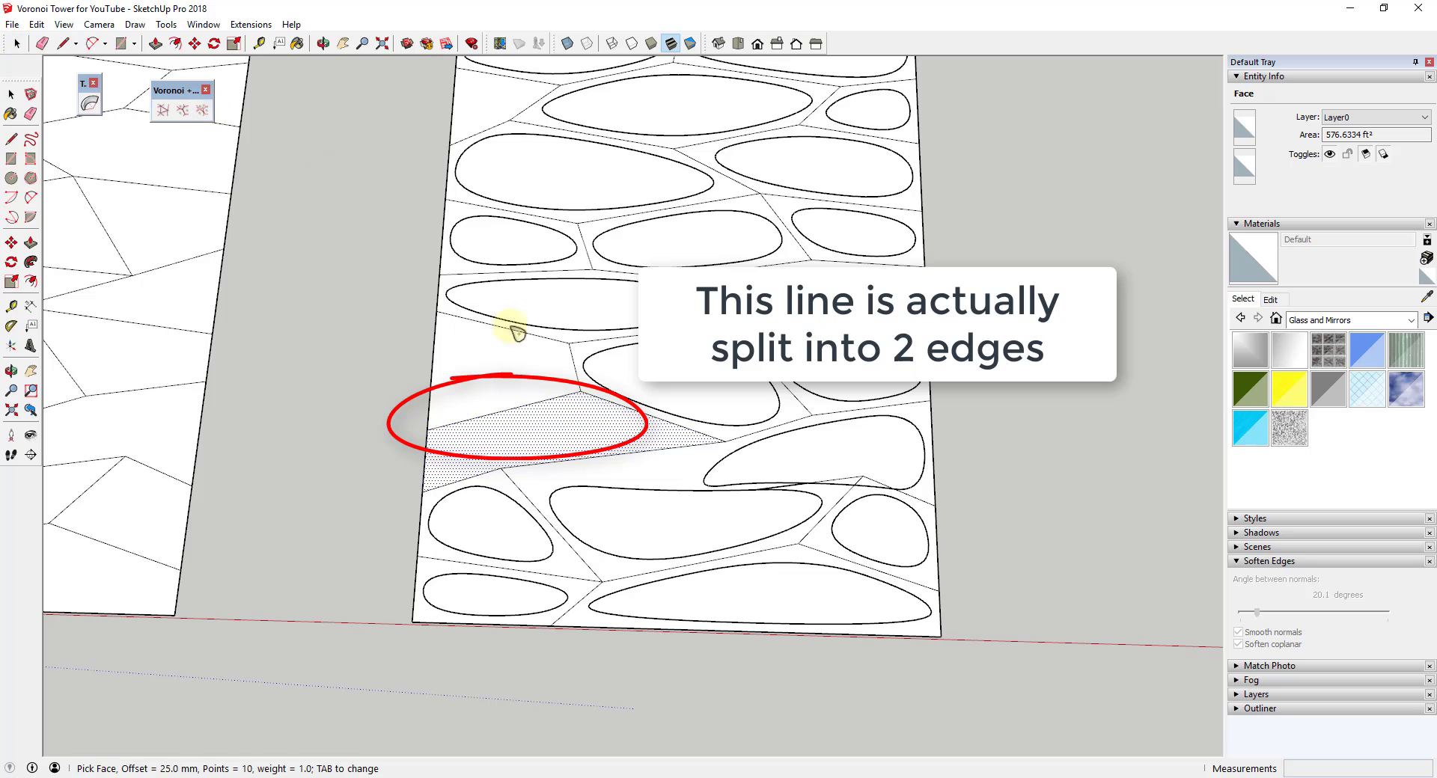
# Draw a line from the third-band cell's far border vertex to its near edge, cutting off the border corner.
pyautogui.press('space')
pyautogui.click(424, 458)
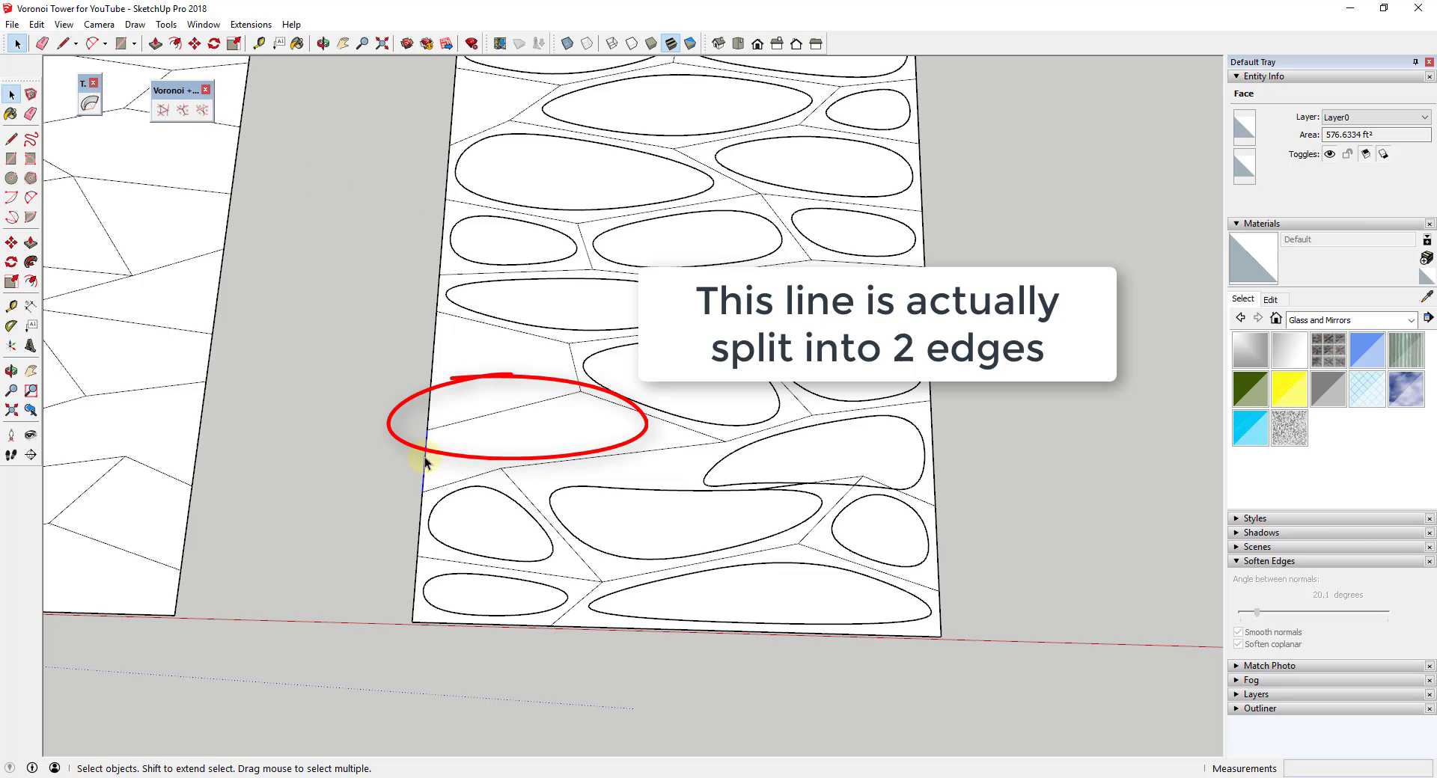
pyautogui.press('l')
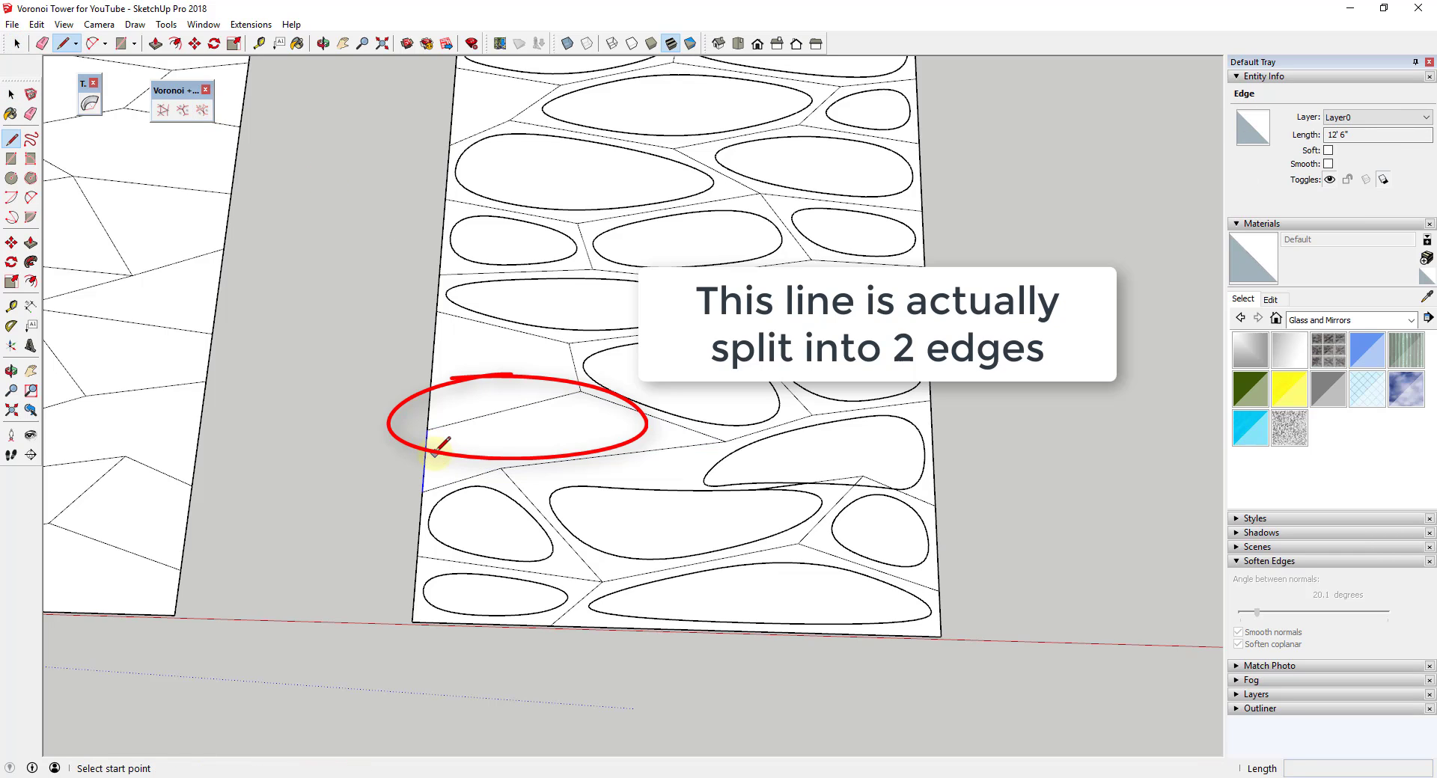
pyautogui.click(426, 429)
pyautogui.press('space')
pyautogui.click(465, 470)
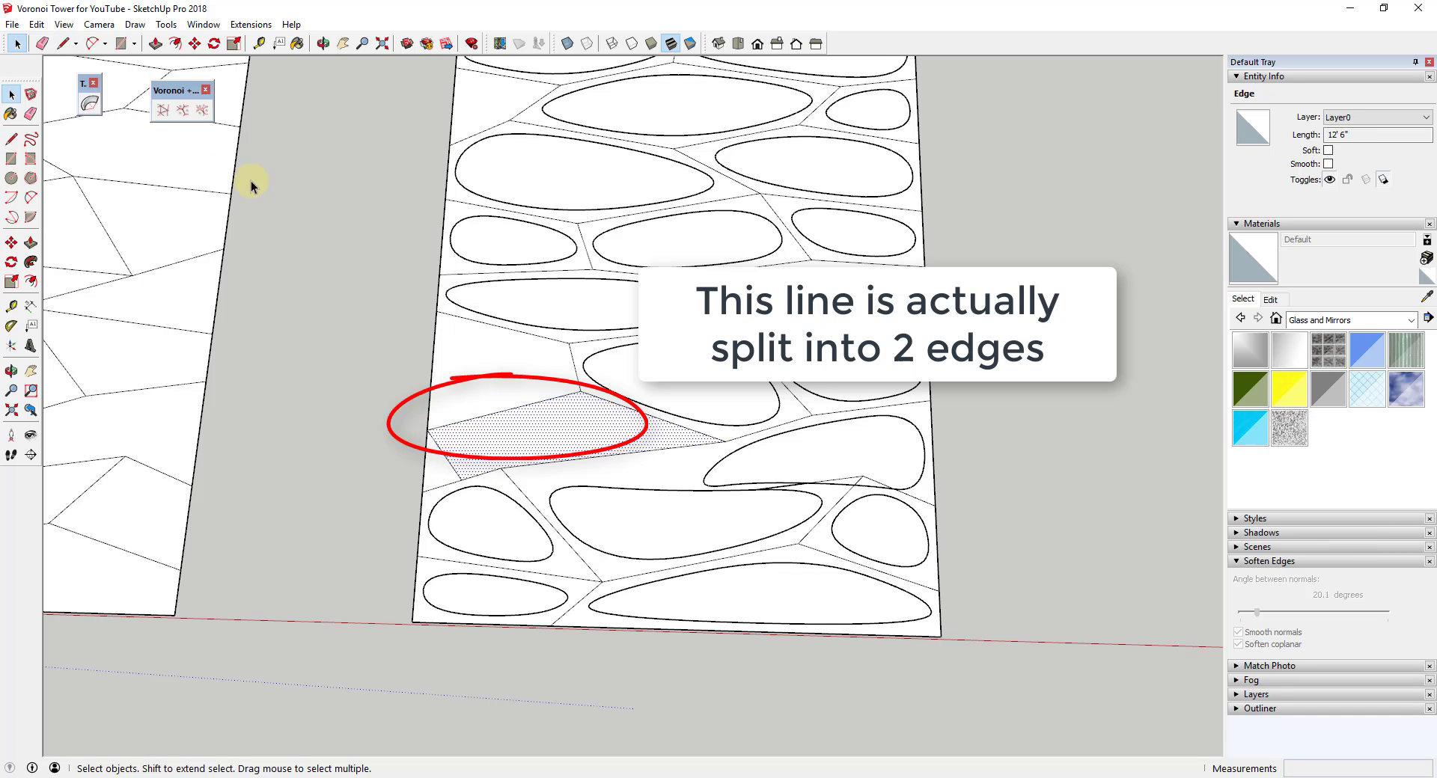
pyautogui.click(202, 110)
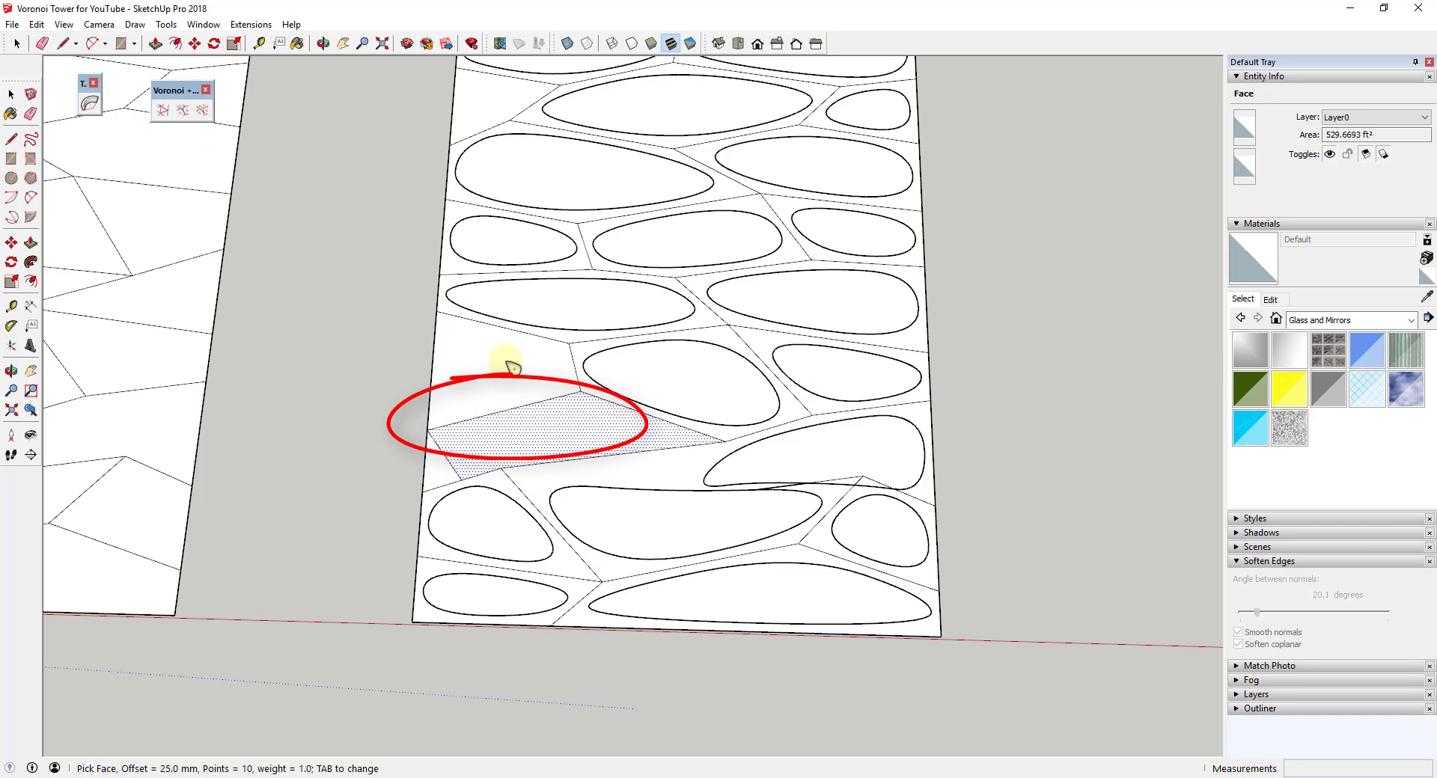
pyautogui.press('space')
# Cut the border side off the unfilled cell in the panel's far corner with a line, and fill it with a conic curve.
pyautogui.scroll(-1, 690, 472)
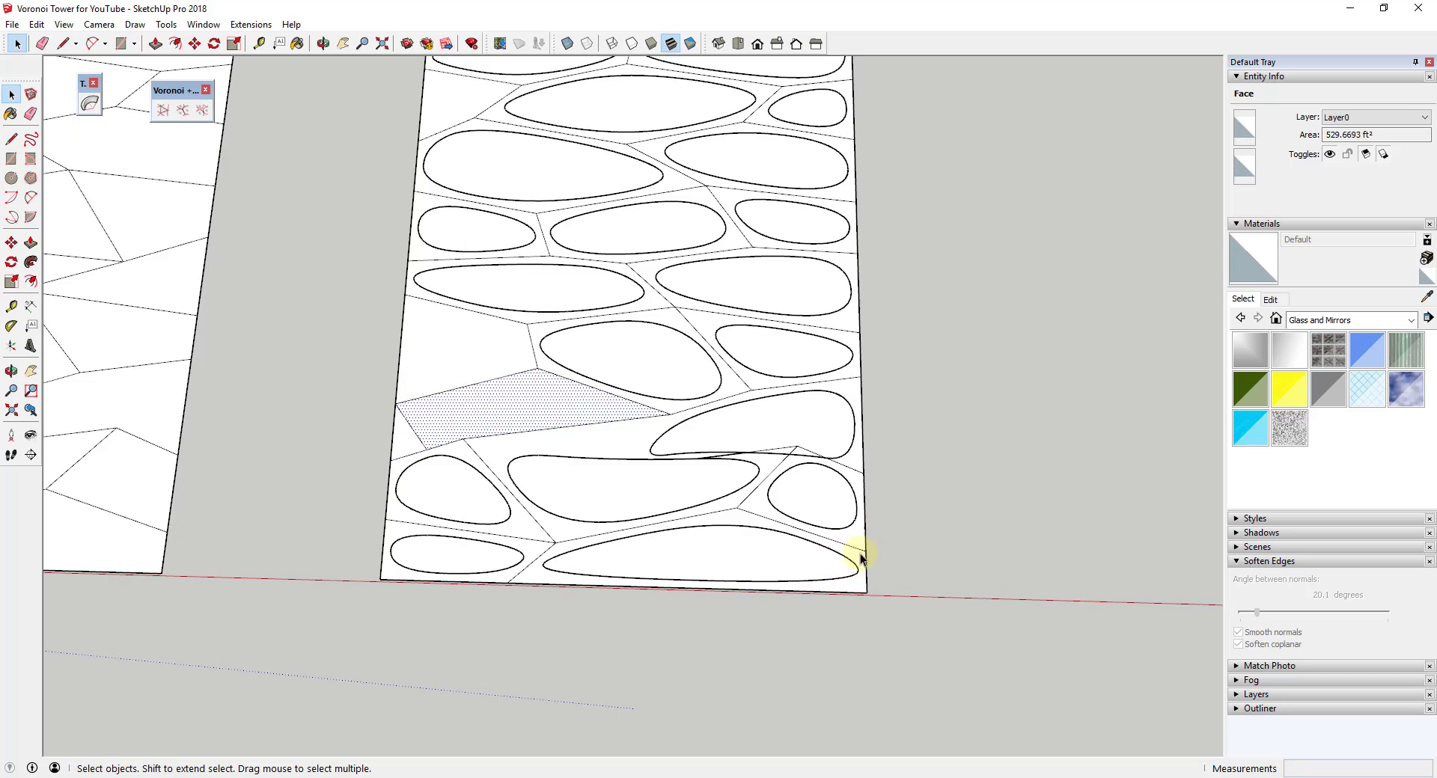
pyautogui.scroll(-3, 829, 491)
pyautogui.scroll(5, 620, 231)
pyautogui.click(620, 232)
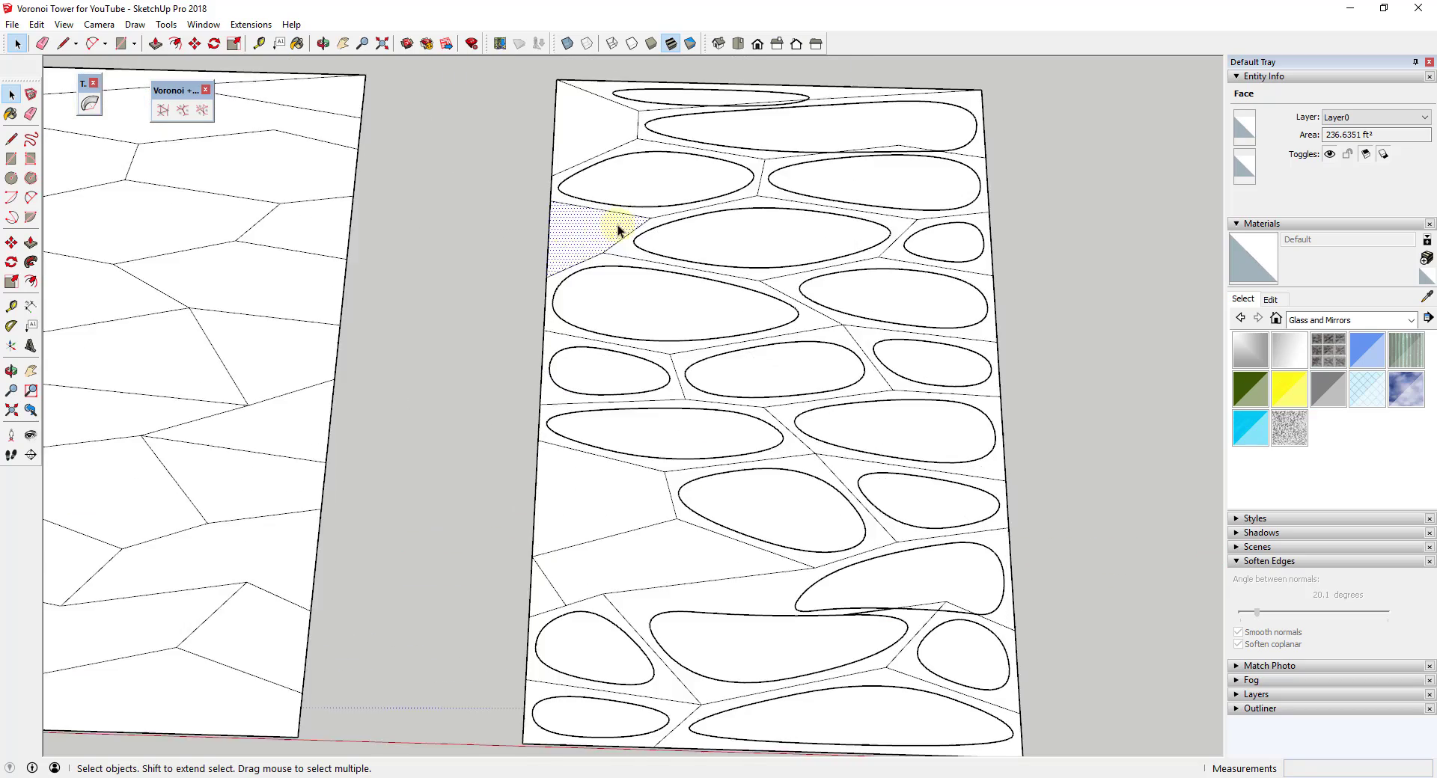
pyautogui.scroll(-3, 642, 404)
pyautogui.press('e')
pyautogui.press('space')
# Cut the border side off the next unfilled cell near the far end, and fill it with a 25 mm offset conic curve.
pyautogui.click(584, 315)
pyautogui.scroll(-1, 533, 363)
pyautogui.press('space')
pyautogui.click(632, 322)
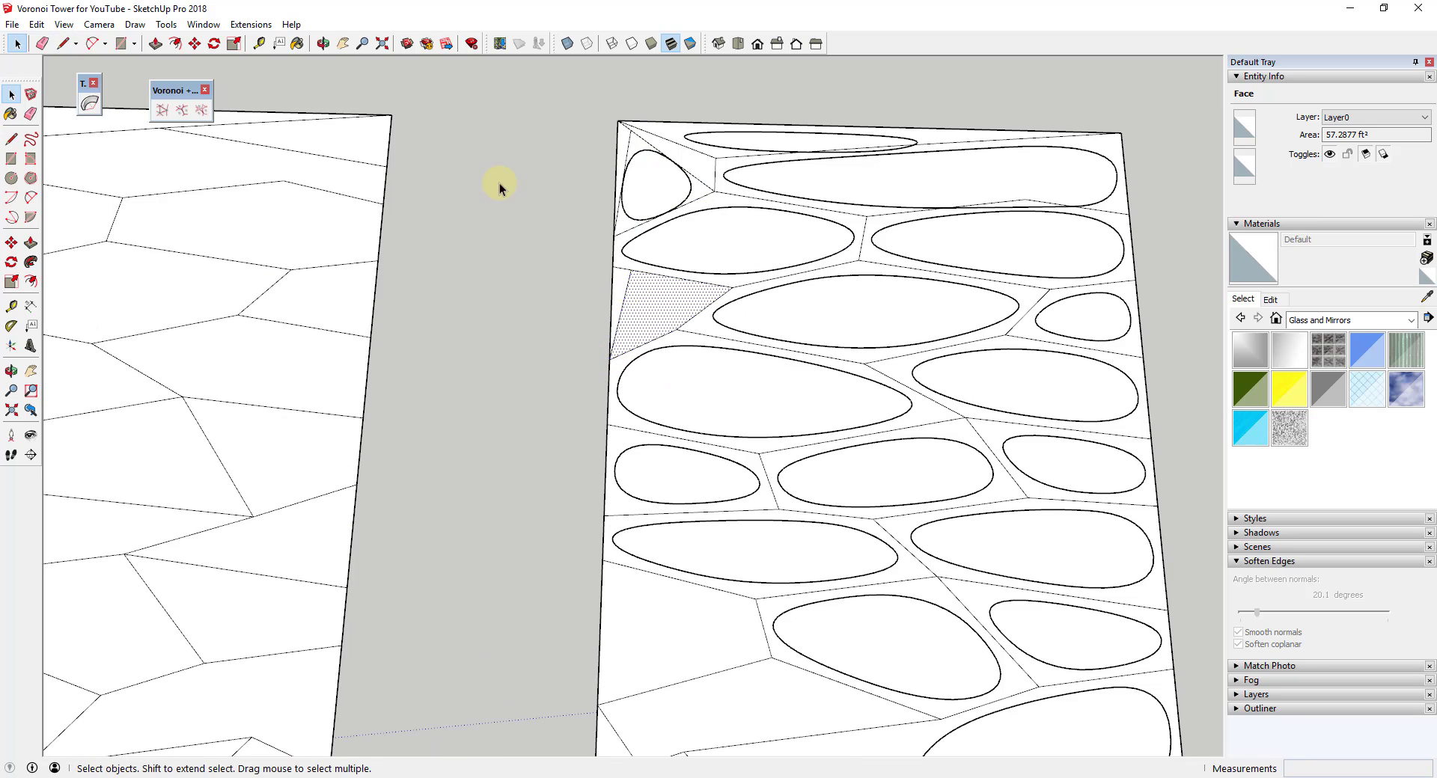
pyautogui.click(193, 125)
pyautogui.click(648, 308)
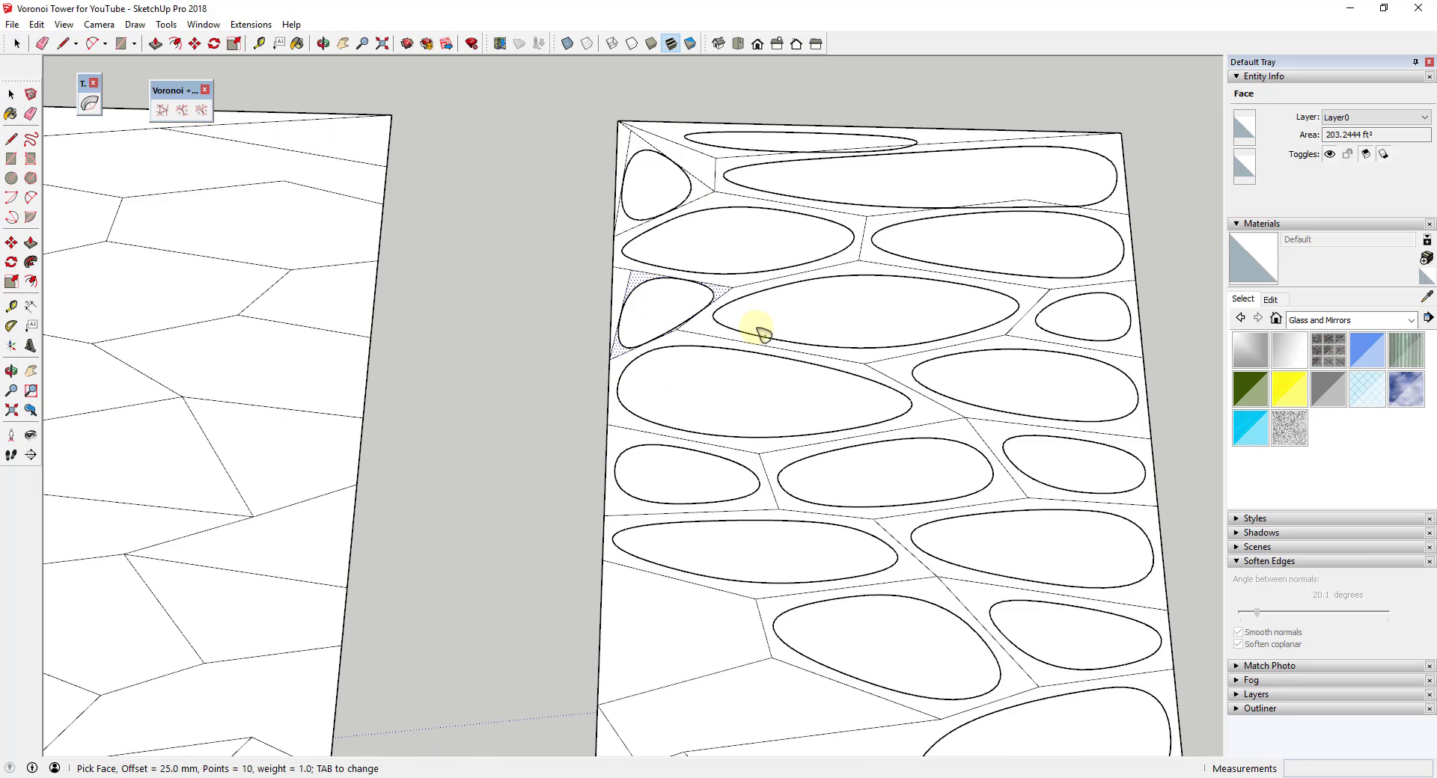
# Draw a line cutting the border side off the unfilled fourth-band cell, from its far edge to its near border vertex.
pyautogui.scroll(-2, 718, 288)
pyautogui.scroll(1, 730, 528)
pyautogui.press('space')
pyautogui.press('l')
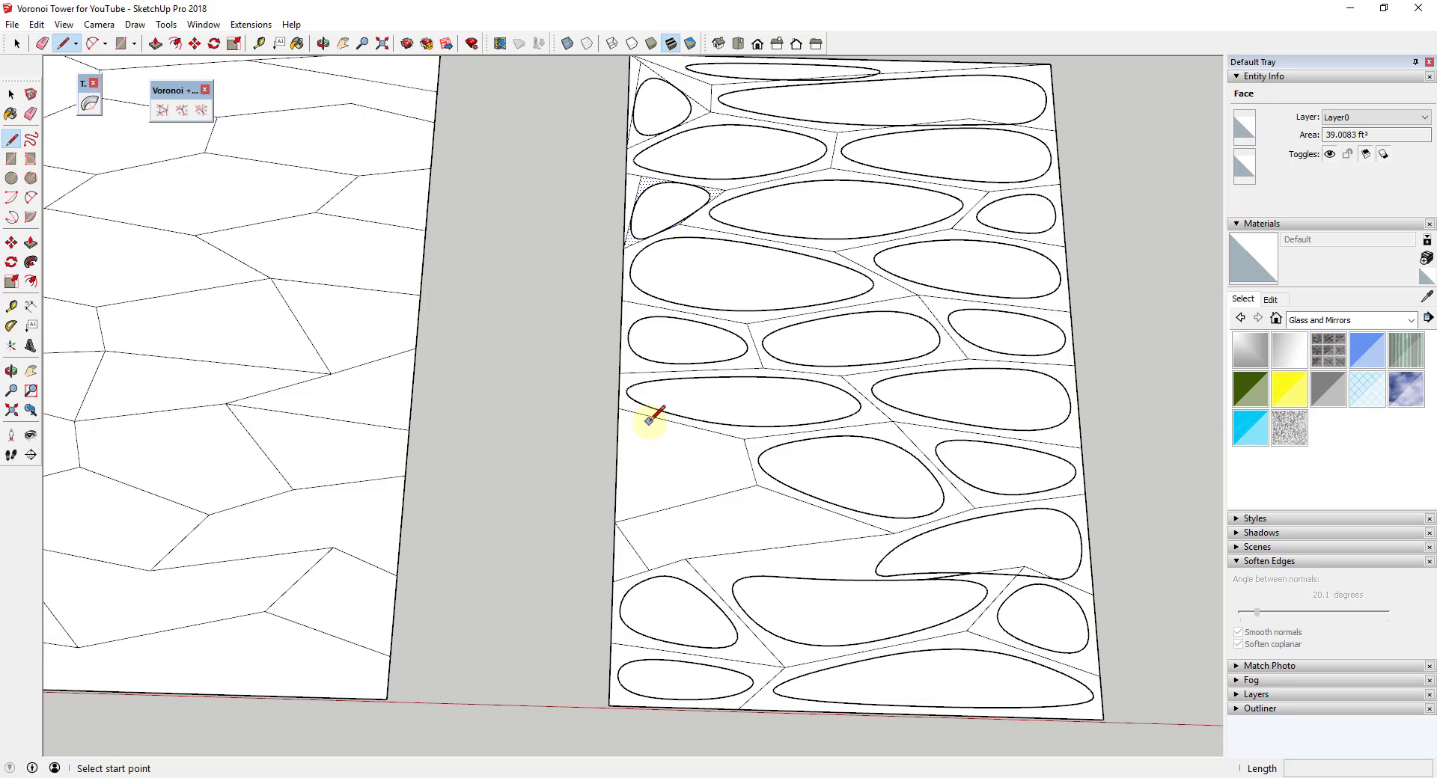
pyautogui.click(648, 415)
pyautogui.click(616, 522)
pyautogui.press('space')
pyautogui.click(657, 471)
pyautogui.click(201, 110)
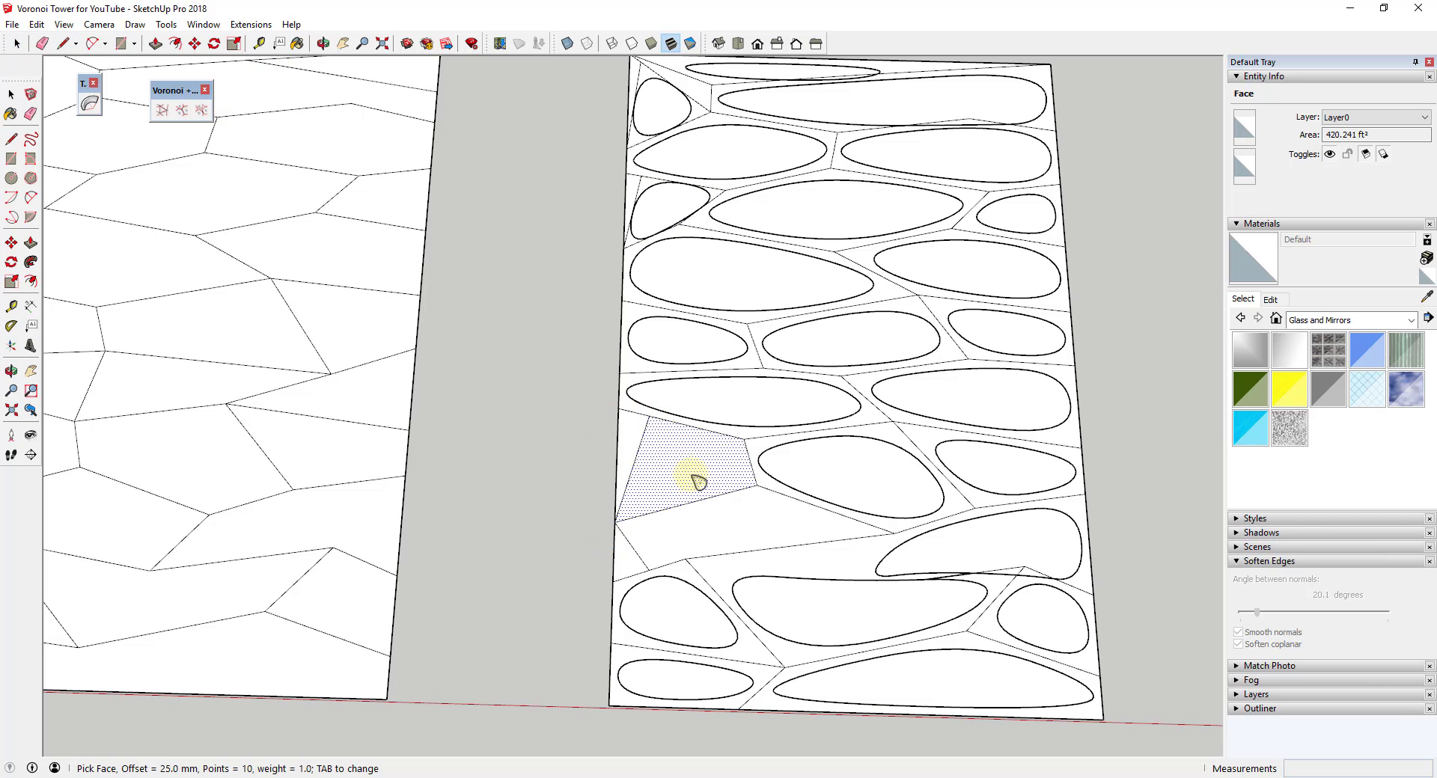
pyautogui.press('space')
# Cut off the fourth-band cell's sharp corner with a short line, and fill it with a conic curve of 25 mm offset, 10 points.
pyautogui.press('l')
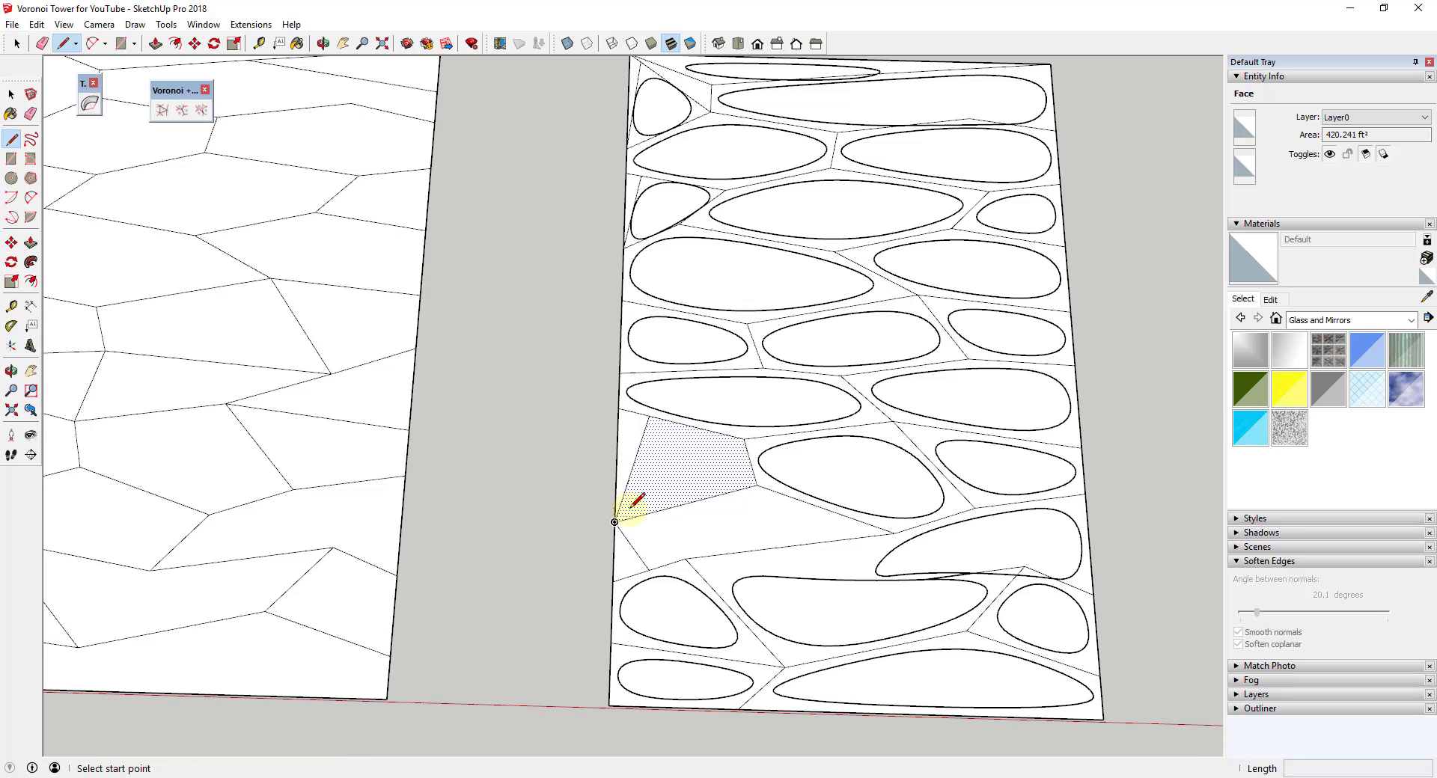
pyautogui.click(624, 494)
pyautogui.click(644, 515)
pyautogui.press('space')
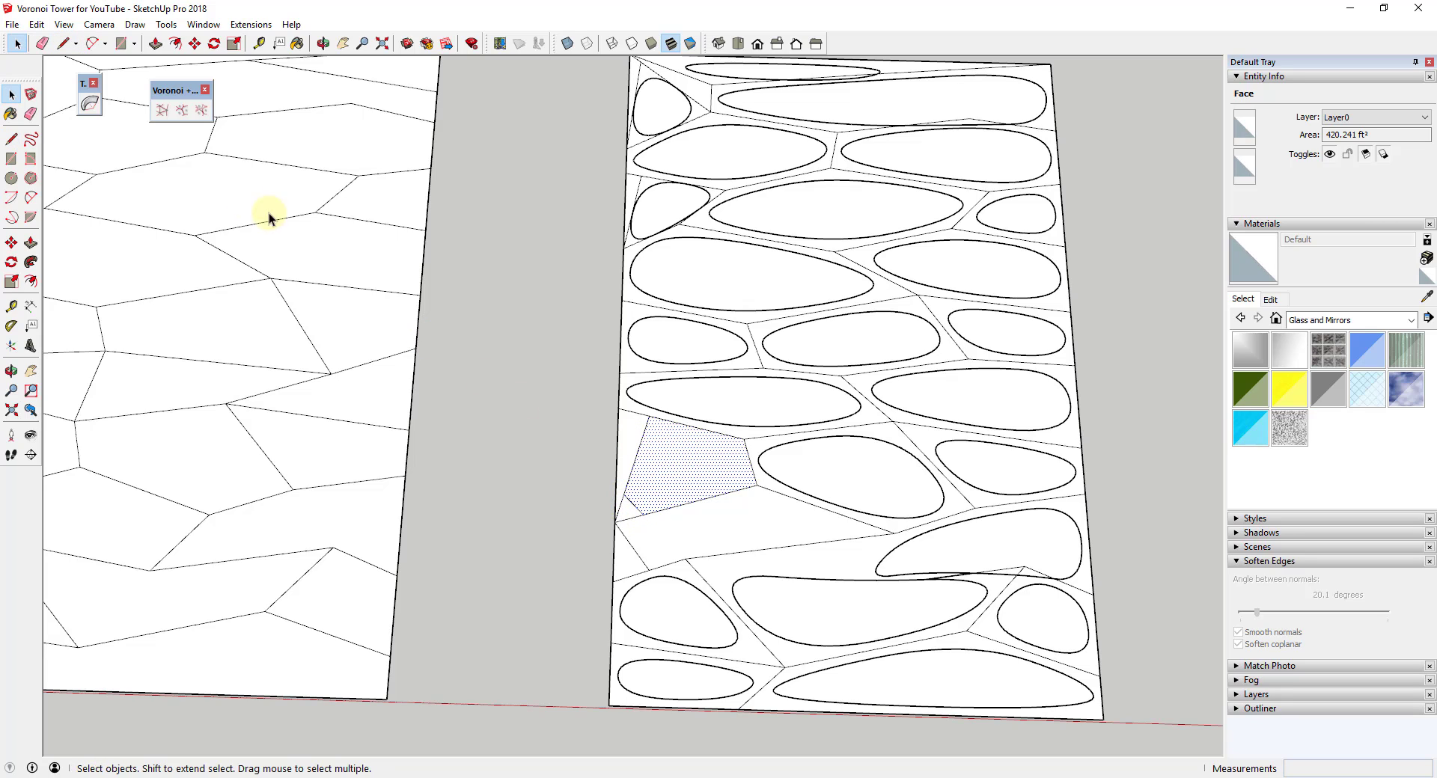
pyautogui.click(204, 114)
pyautogui.click(699, 485)
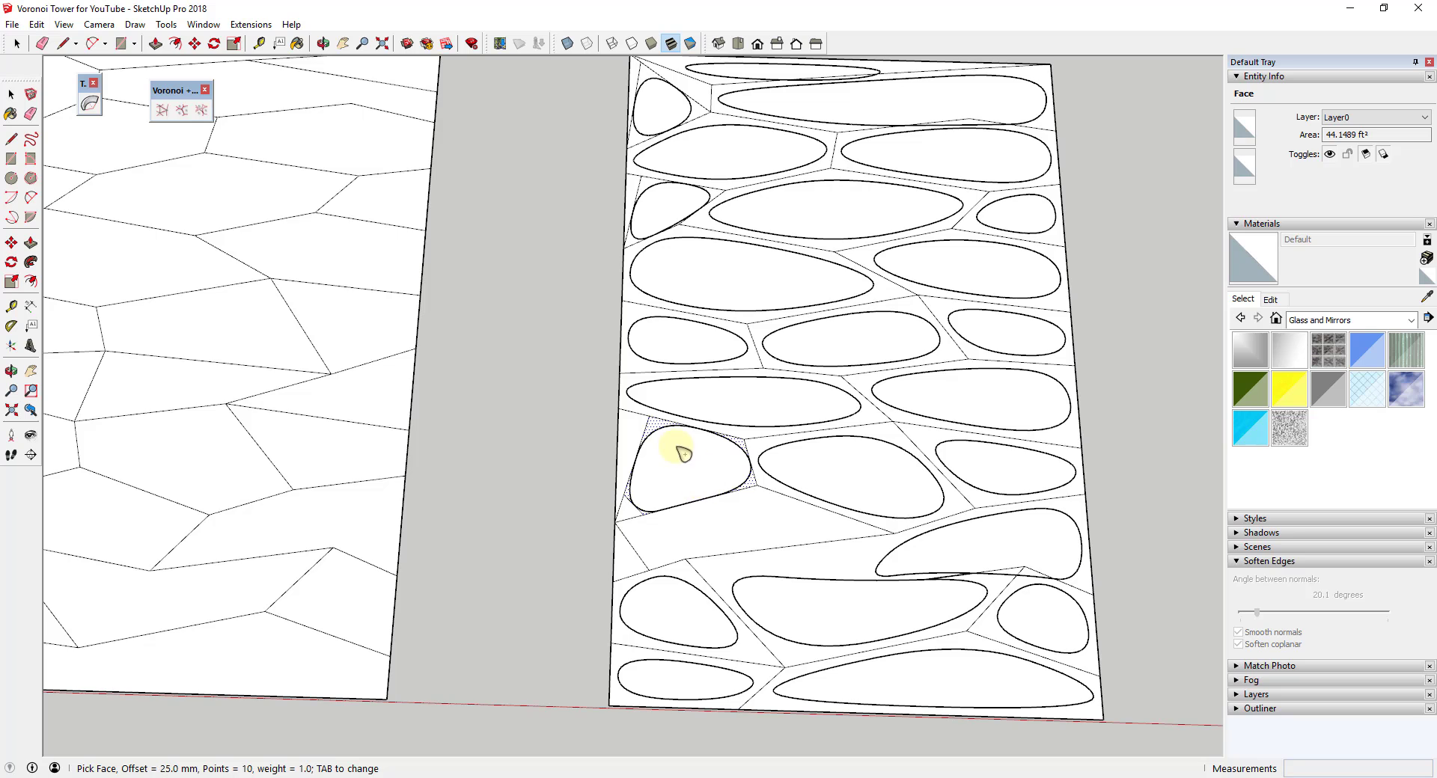
# Narrow the unfilled third-band cell with a line along its far edge, and fill it with a conic curve of 25 mm offset, 10 points, weight 1.0.
pyautogui.moveTo(674, 449); pyautogui.dragTo(758, 517, button='middle')
pyautogui.press('Tab')
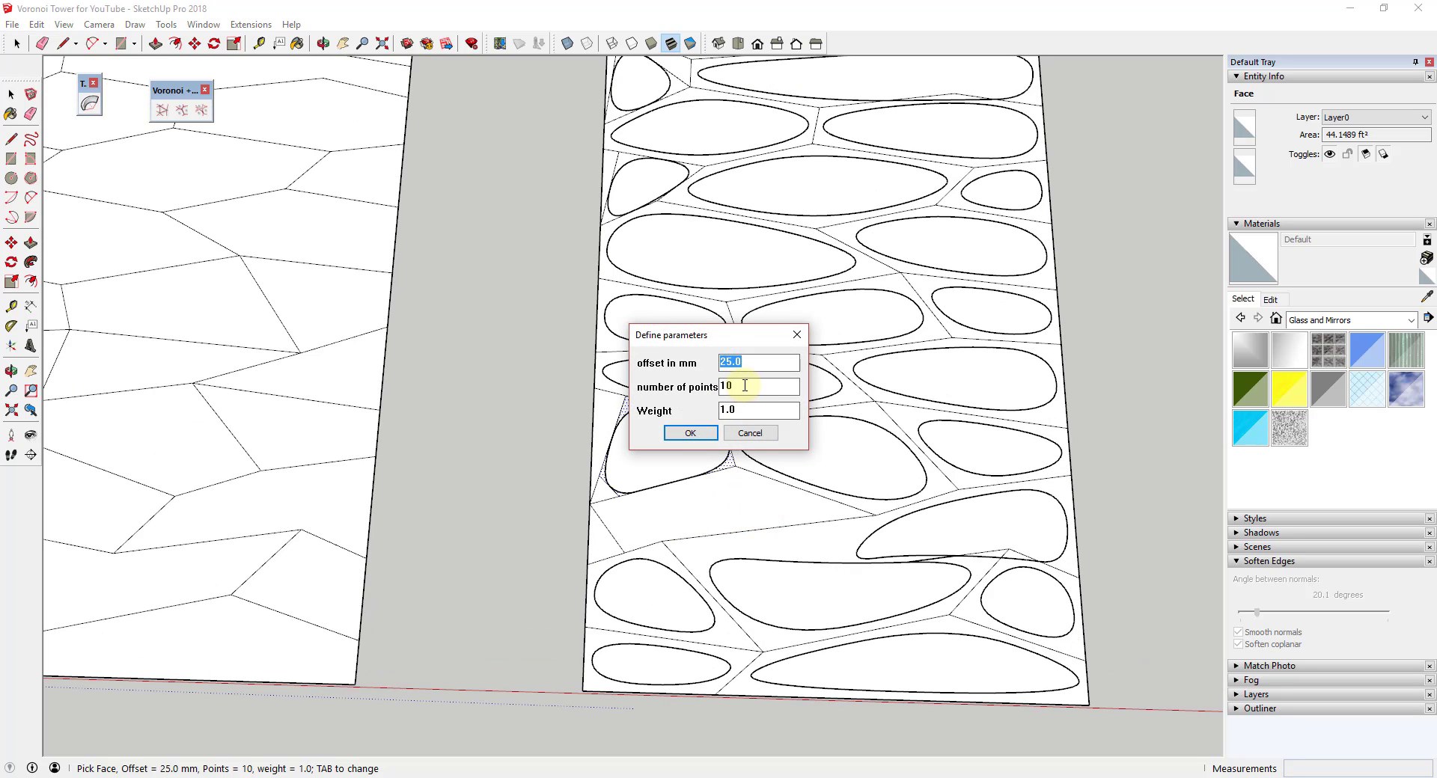
pyautogui.press('Return')
pyautogui.press('e')
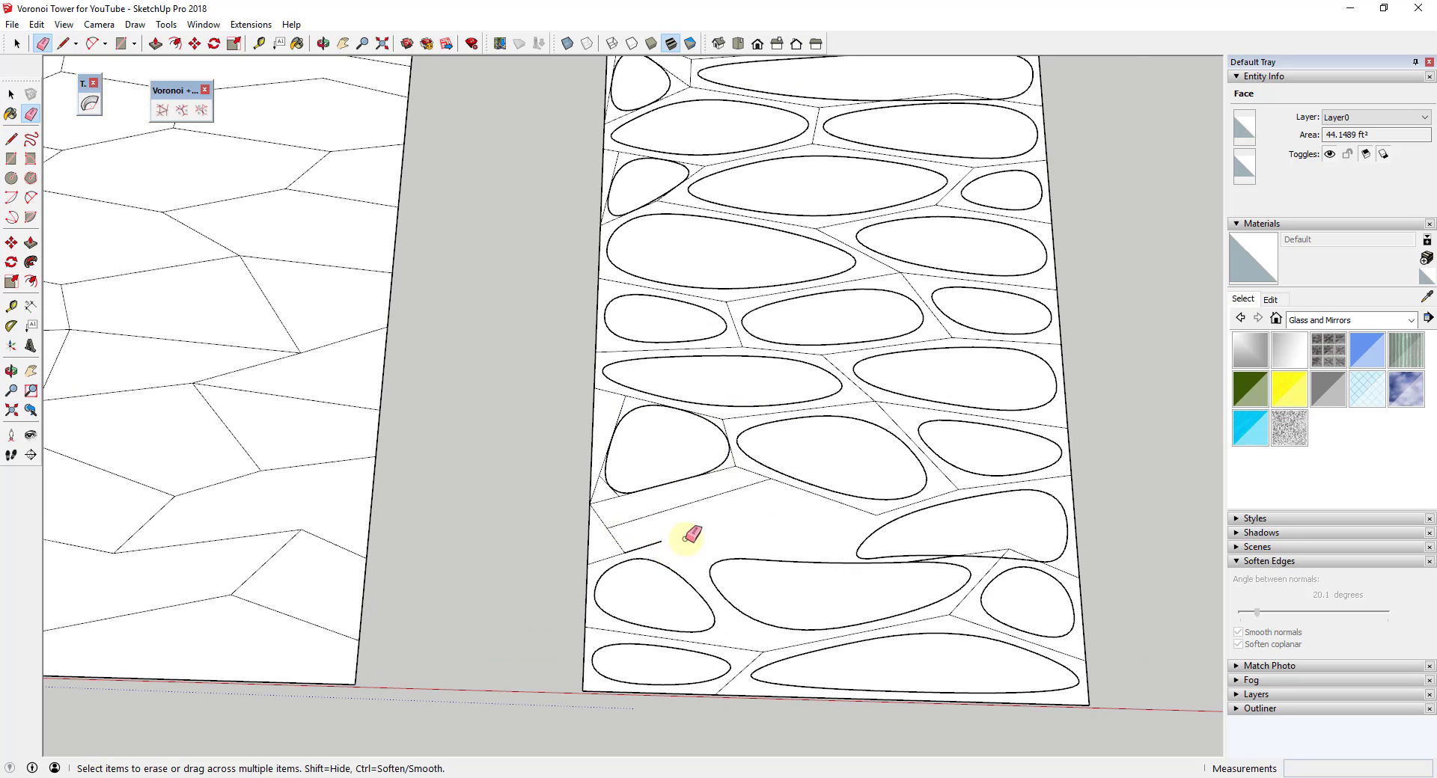
pyautogui.press('l')
pyautogui.scroll(2, 908, 503)
pyautogui.press('space')
pyautogui.scroll(-5, 859, 527)
pyautogui.scroll(2, 859, 526)
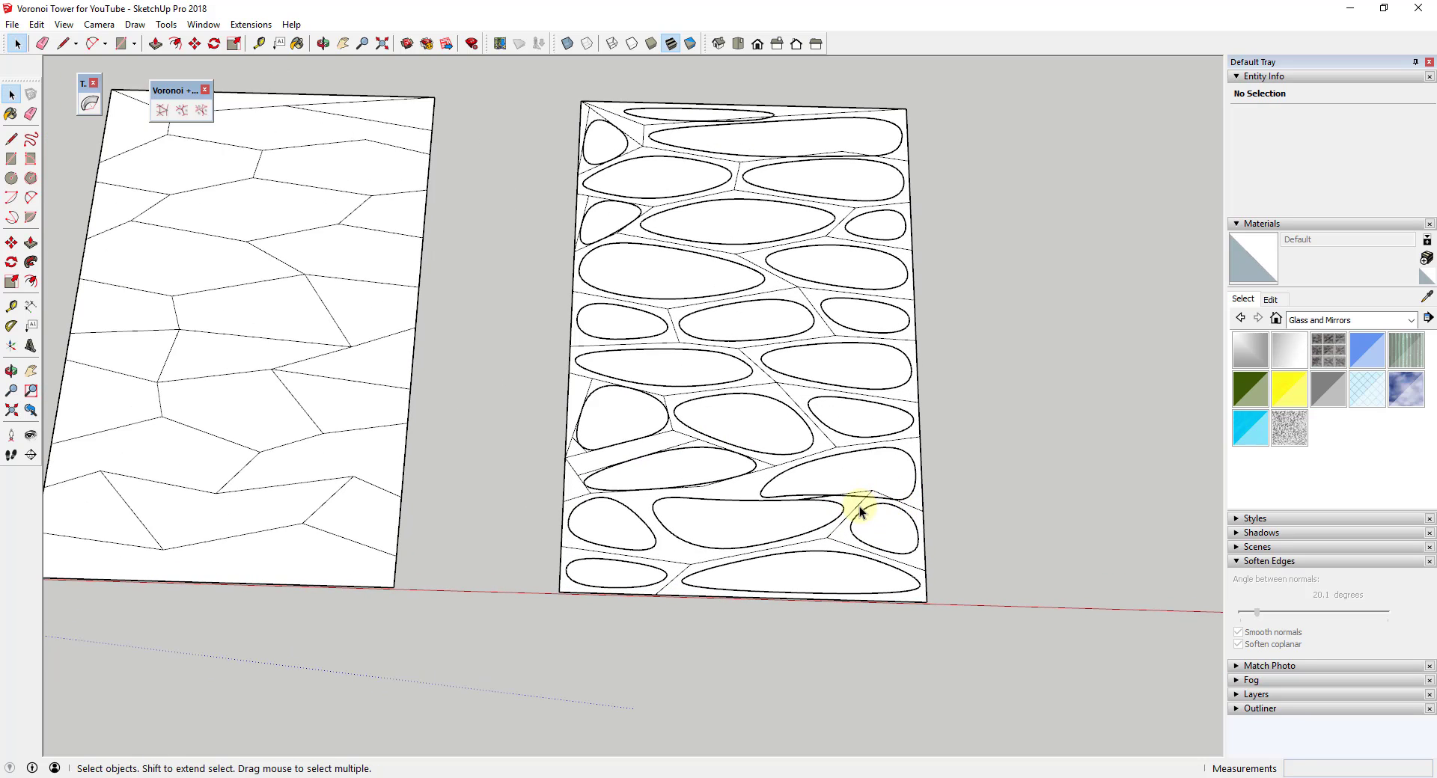
# Erase the straight cell dividers between the curved openings in the bands at the panel's far end.
pyautogui.scroll(-3, 674, 435)
pyautogui.scroll(4, 589, 447)
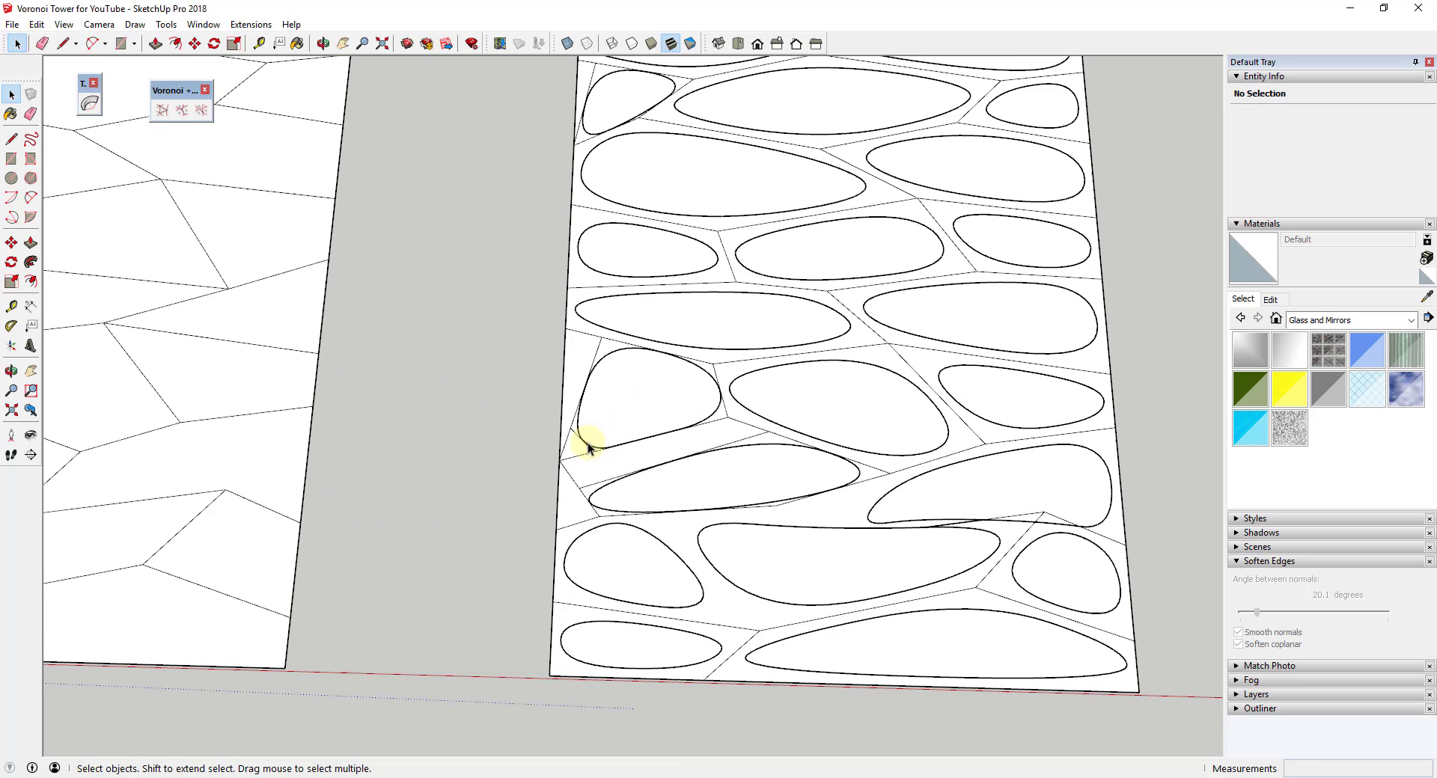
pyautogui.press('e')
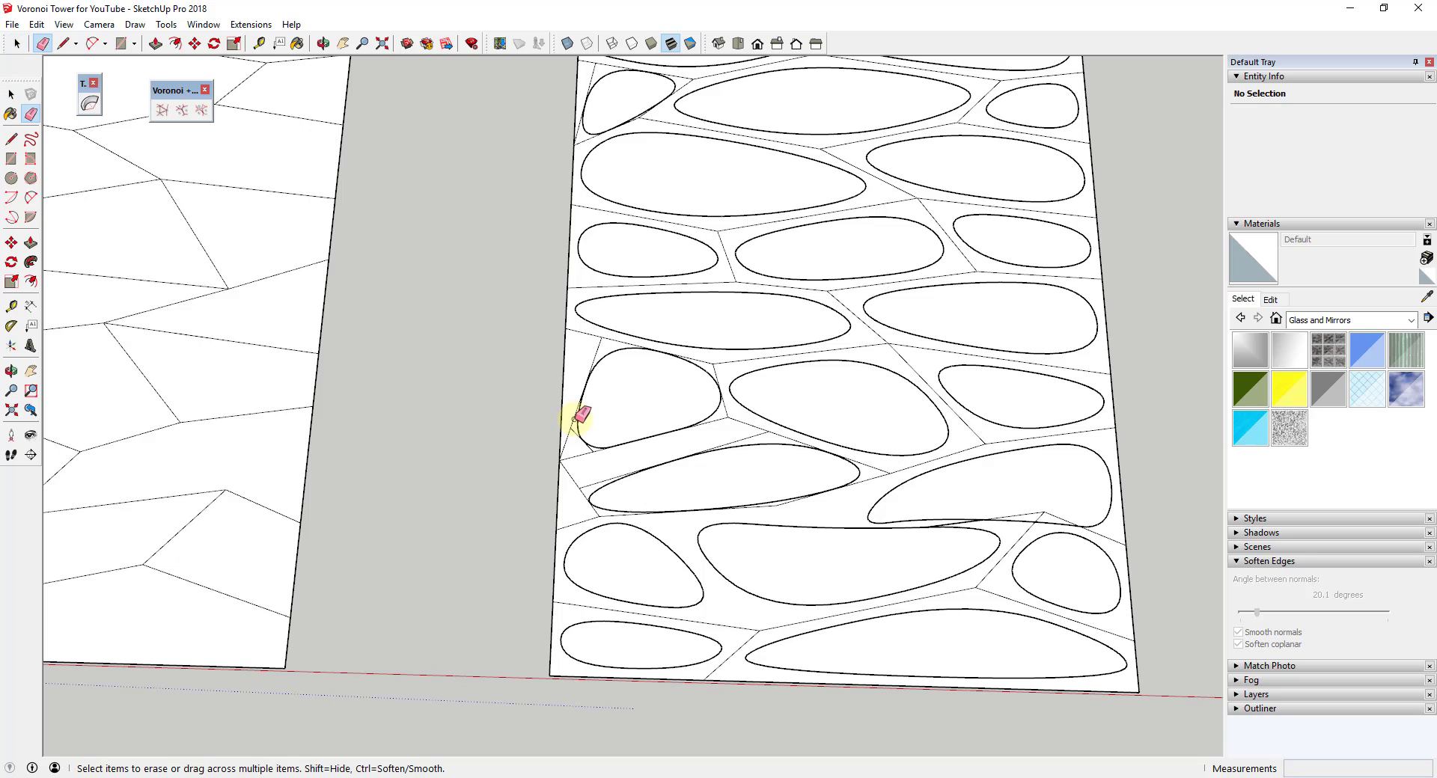
pyautogui.press('space')
pyautogui.click(616, 465)
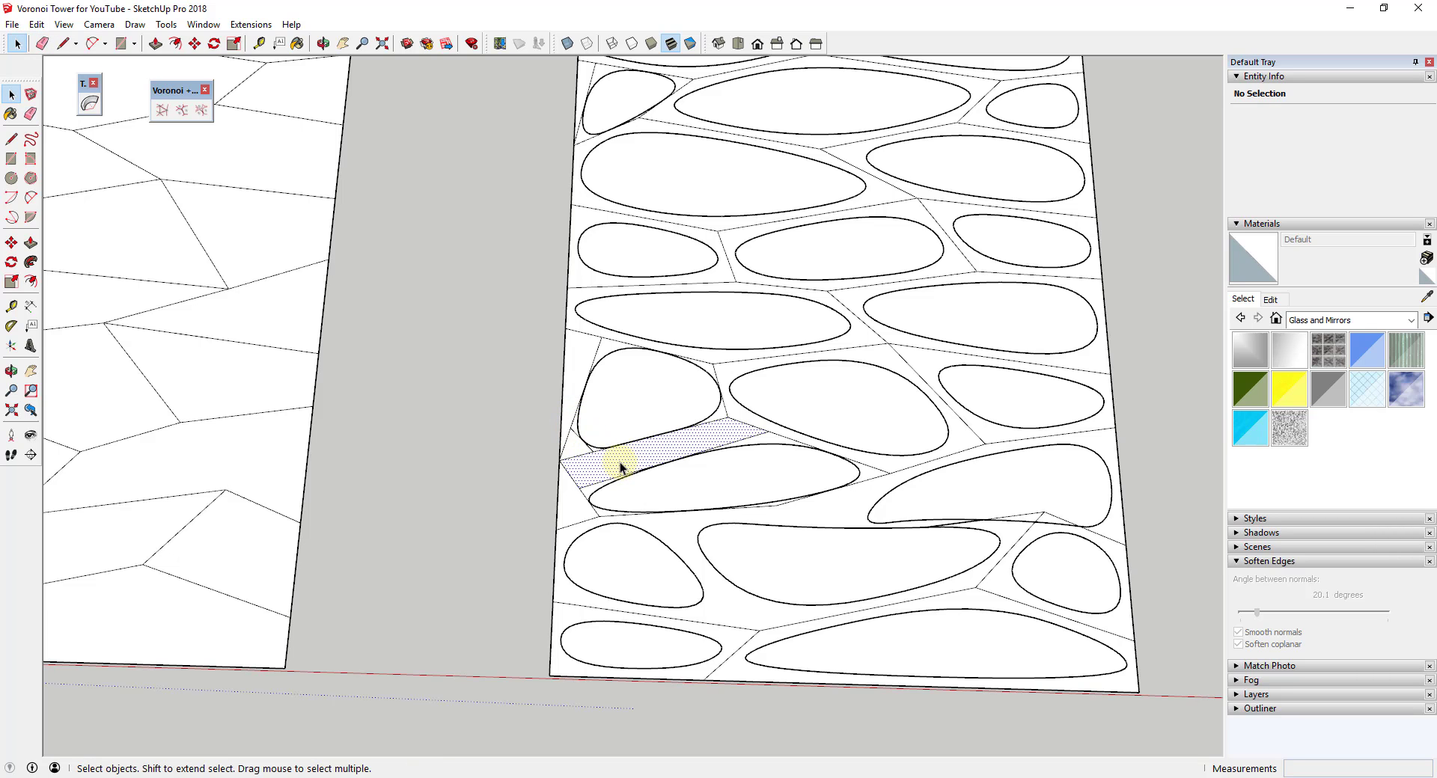
pyautogui.scroll(-2, 689, 439)
pyautogui.tripleClick(795, 479)
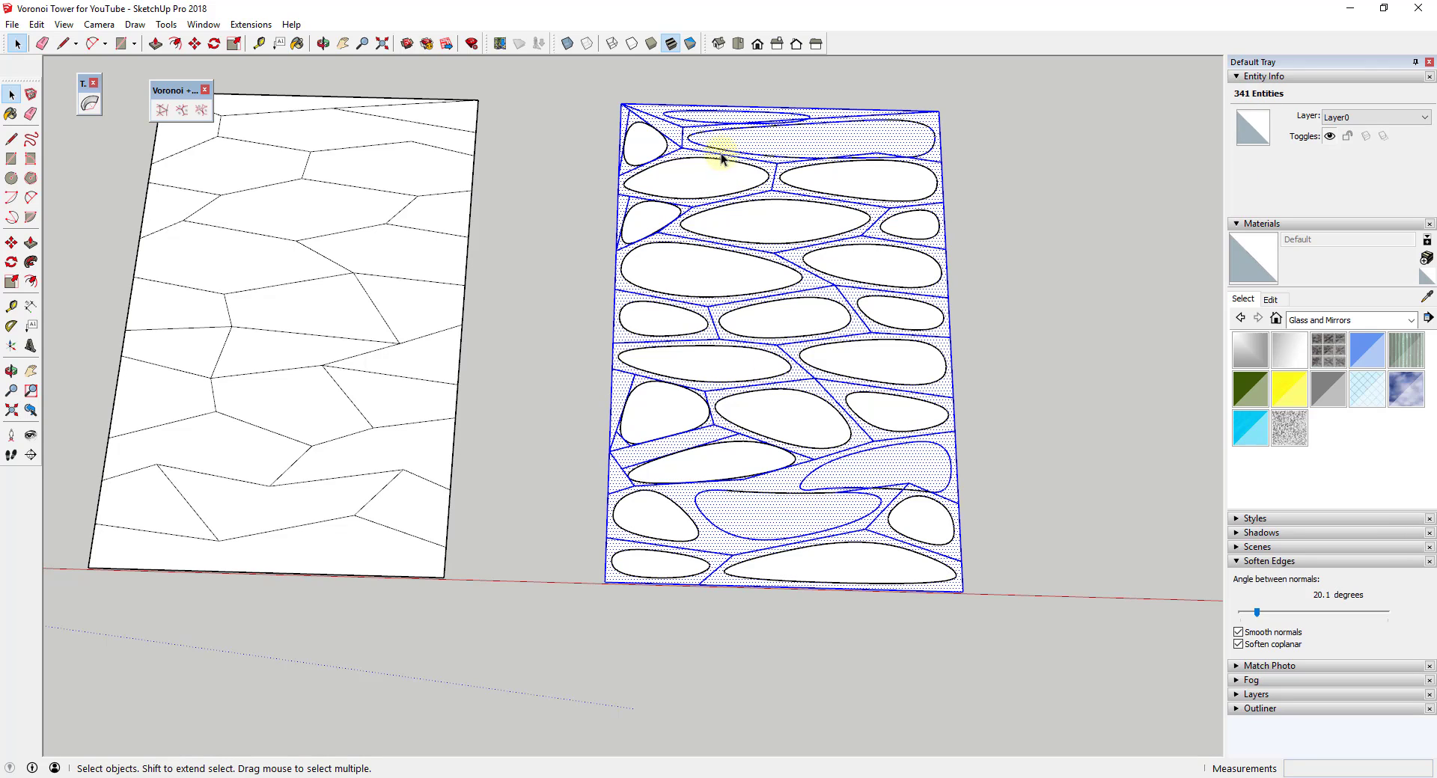
pyautogui.press('e')
pyautogui.moveTo(683, 137)
pyautogui.mouseDown()
pyautogui.moveTo(659, 107)
pyautogui.moveTo(627, 109)
pyautogui.moveTo(687, 127)
pyautogui.moveTo(835, 122)
pyautogui.moveTo(782, 120)
pyautogui.moveTo(780, 177)
pyautogui.mouseUp()
pyautogui.moveTo(877, 144); pyautogui.dragTo(925, 159)
pyautogui.moveTo(891, 203)
pyautogui.mouseDown()
pyautogui.moveTo(851, 240)
pyautogui.moveTo(779, 250)
pyautogui.moveTo(840, 282)
pyautogui.moveTo(873, 324)
pyautogui.moveTo(801, 334)
pyautogui.mouseUp()
pyautogui.press('Escape')
# Erase the dividers remaining in the middle bands and around the small border opening toward the far end.
pyautogui.press('f')
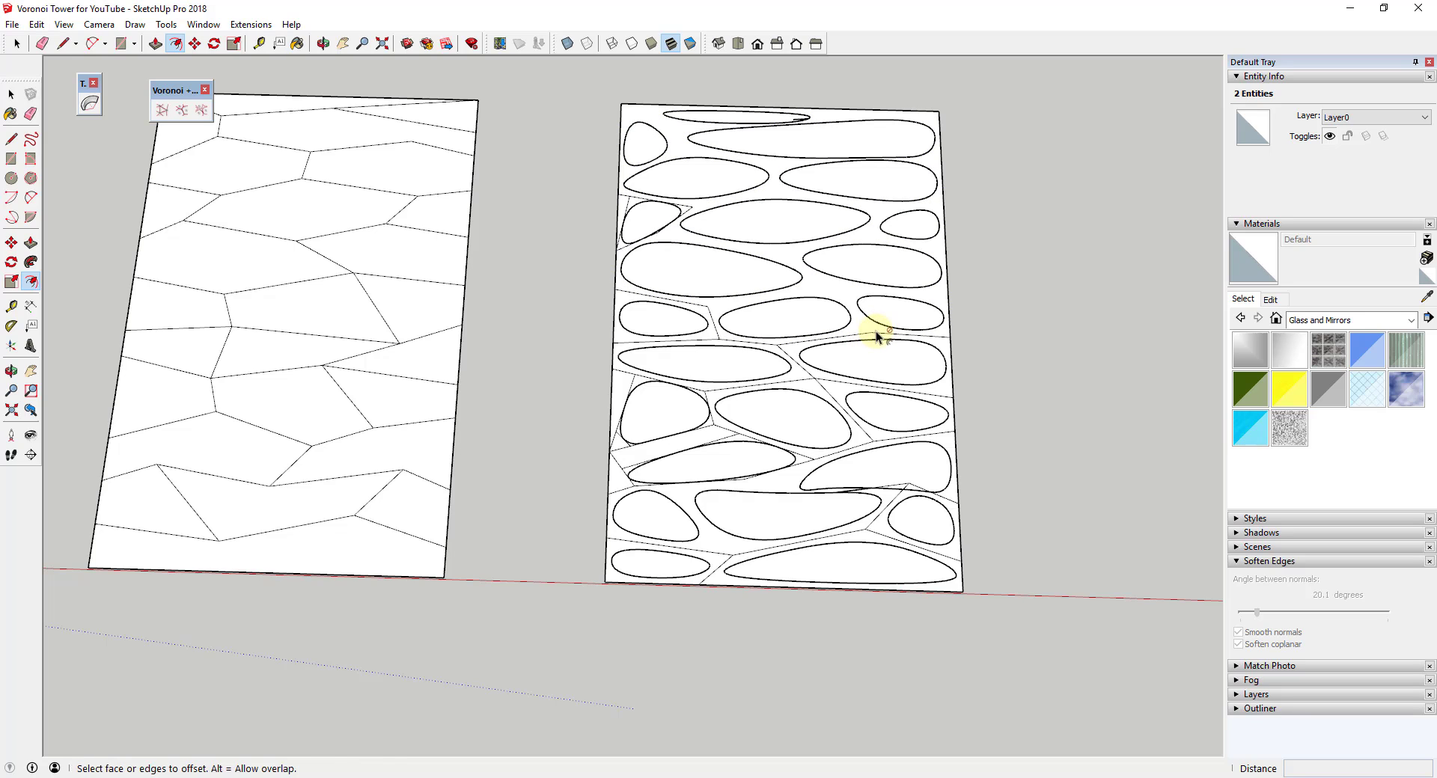
pyautogui.press('e')
pyautogui.moveTo(877, 326)
pyautogui.mouseDown()
pyautogui.moveTo(785, 352)
pyautogui.moveTo(815, 380)
pyautogui.moveTo(716, 330)
pyautogui.mouseUp()
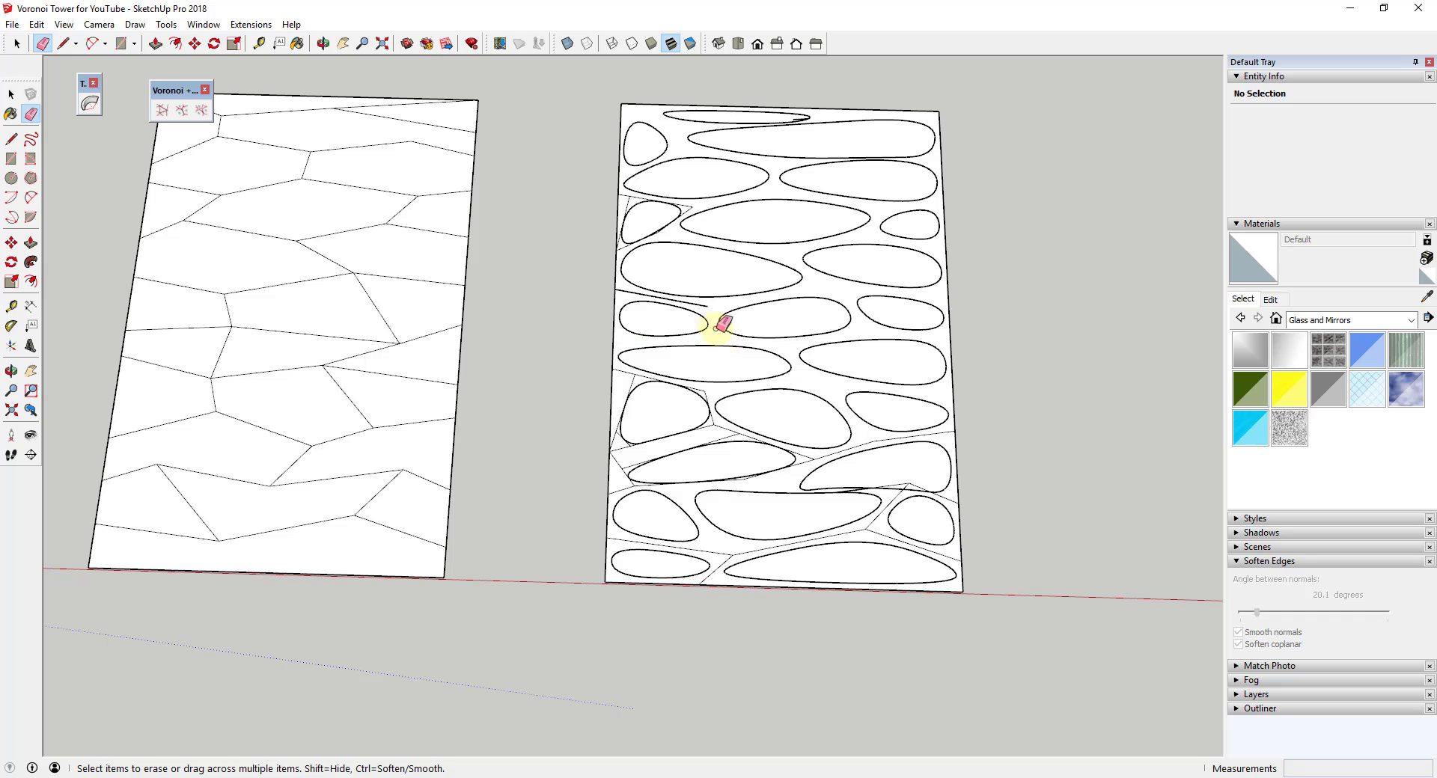
pyautogui.moveTo(624, 289)
pyautogui.mouseDown()
pyautogui.moveTo(623, 204)
pyautogui.moveTo(684, 212)
pyautogui.mouseUp()
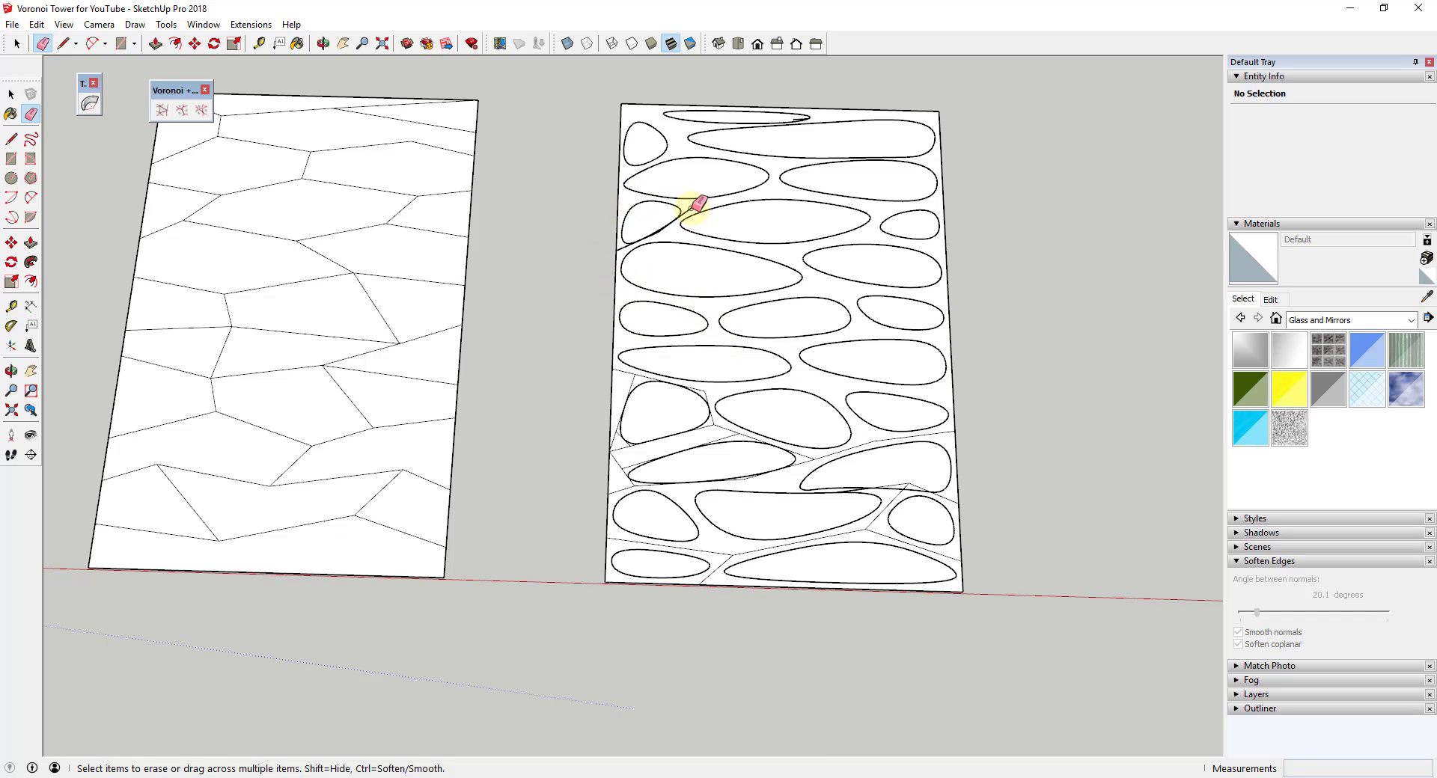
pyautogui.scroll(3, 648, 228)
pyautogui.scroll(2, 643, 271)
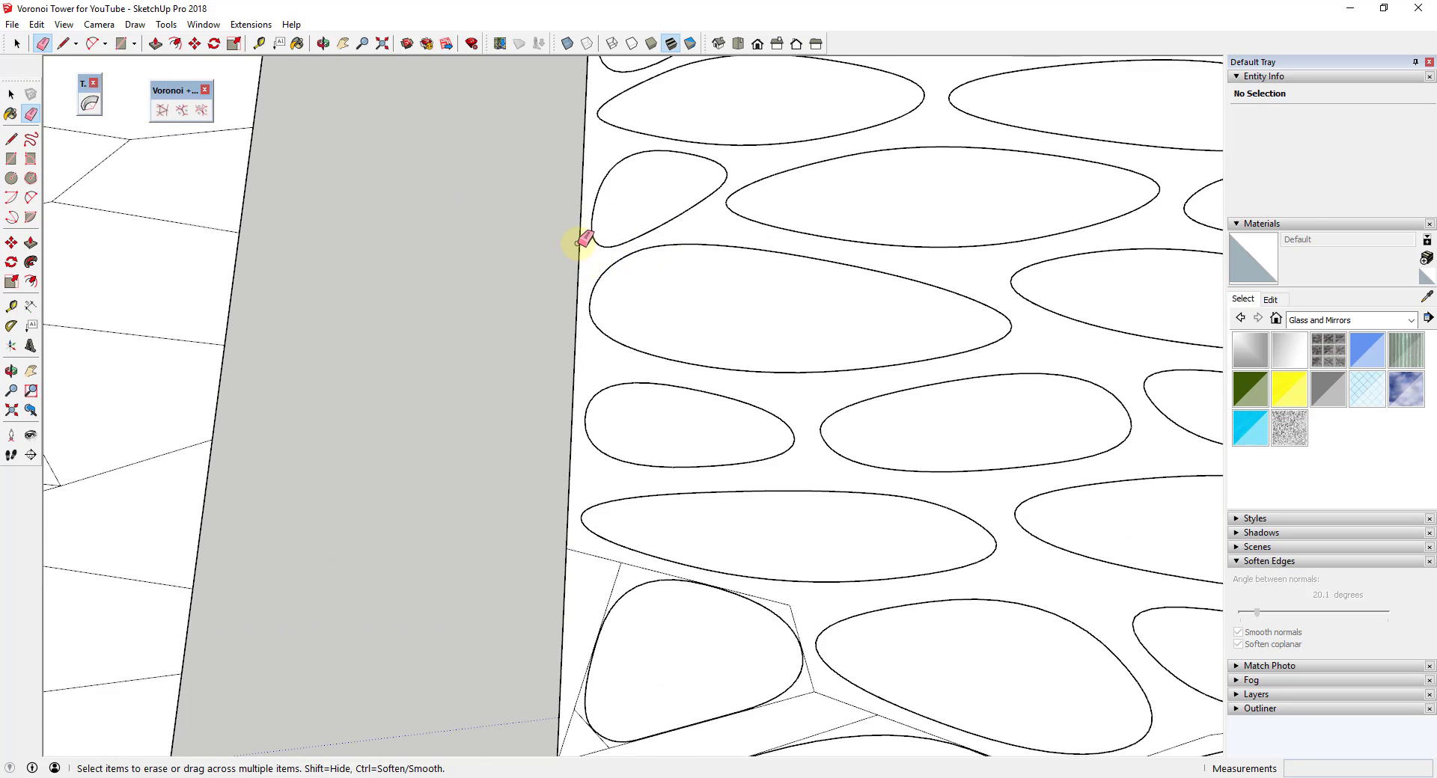
# Erase the remaining straight dividers and cut-off lines around the openings in the panel's near bands.
pyautogui.scroll(-5, 598, 247)
pyautogui.scroll(3, 598, 355)
pyautogui.moveTo(584, 351); pyautogui.dragTo(599, 359)
pyautogui.moveTo(683, 416); pyautogui.dragTo(796, 459)
pyautogui.moveTo(909, 444); pyautogui.dragTo(793, 476)
pyautogui.scroll(2, 572, 448)
pyautogui.moveTo(578, 445); pyautogui.dragTo(914, 464)
# Check the face between the openings, and erase the overlapping curve segment between the two openings nearest the far end.
pyautogui.scroll(-5, 824, 324)
pyautogui.press('space')
pyautogui.click(824, 324)
pyautogui.scroll(2, 868, 411)
pyautogui.click(748, 397)
pyautogui.click(779, 425)
pyautogui.click(672, 425)
pyautogui.scroll(3, 793, 375)
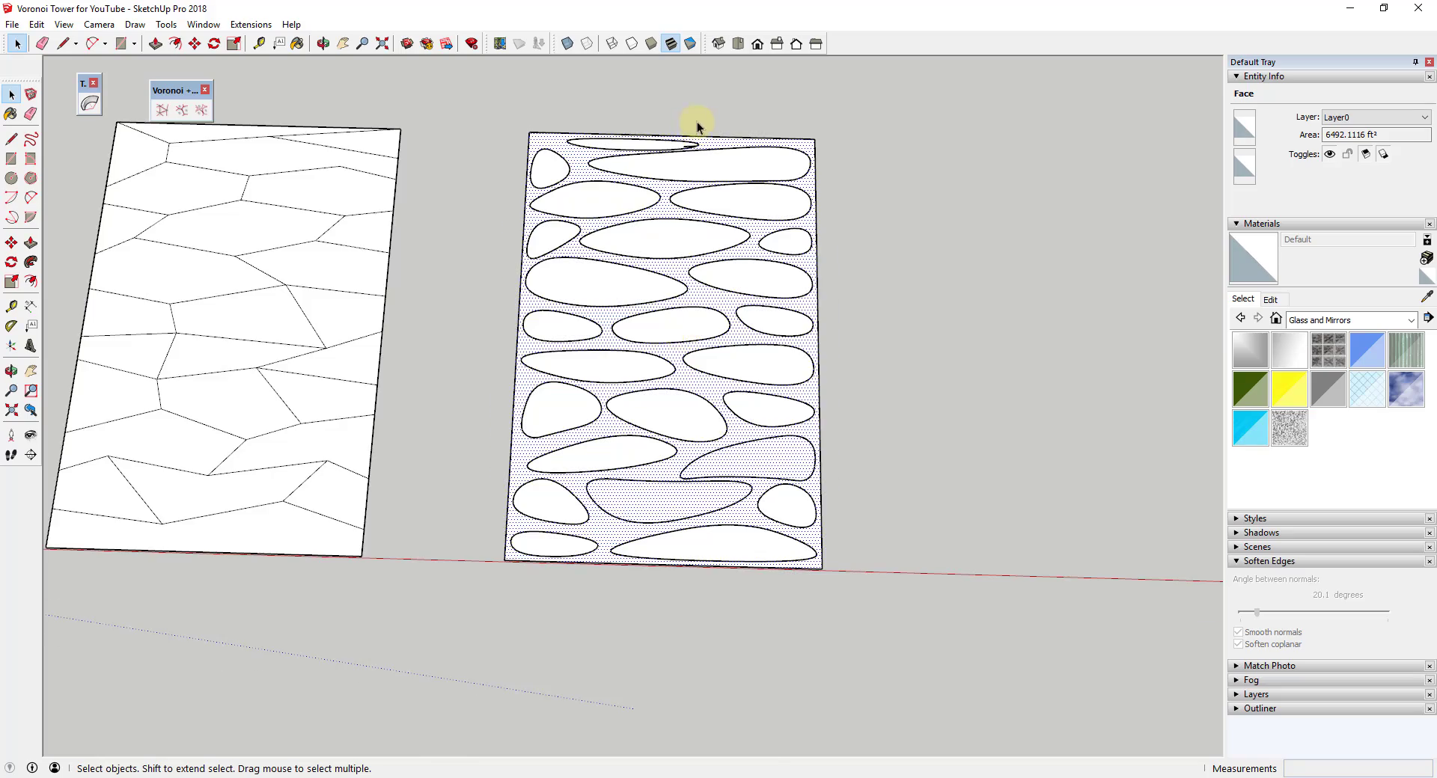
pyautogui.scroll(5, 696, 135)
pyautogui.press('e')
pyautogui.click(685, 149)
pyautogui.scroll(-5, 719, 172)
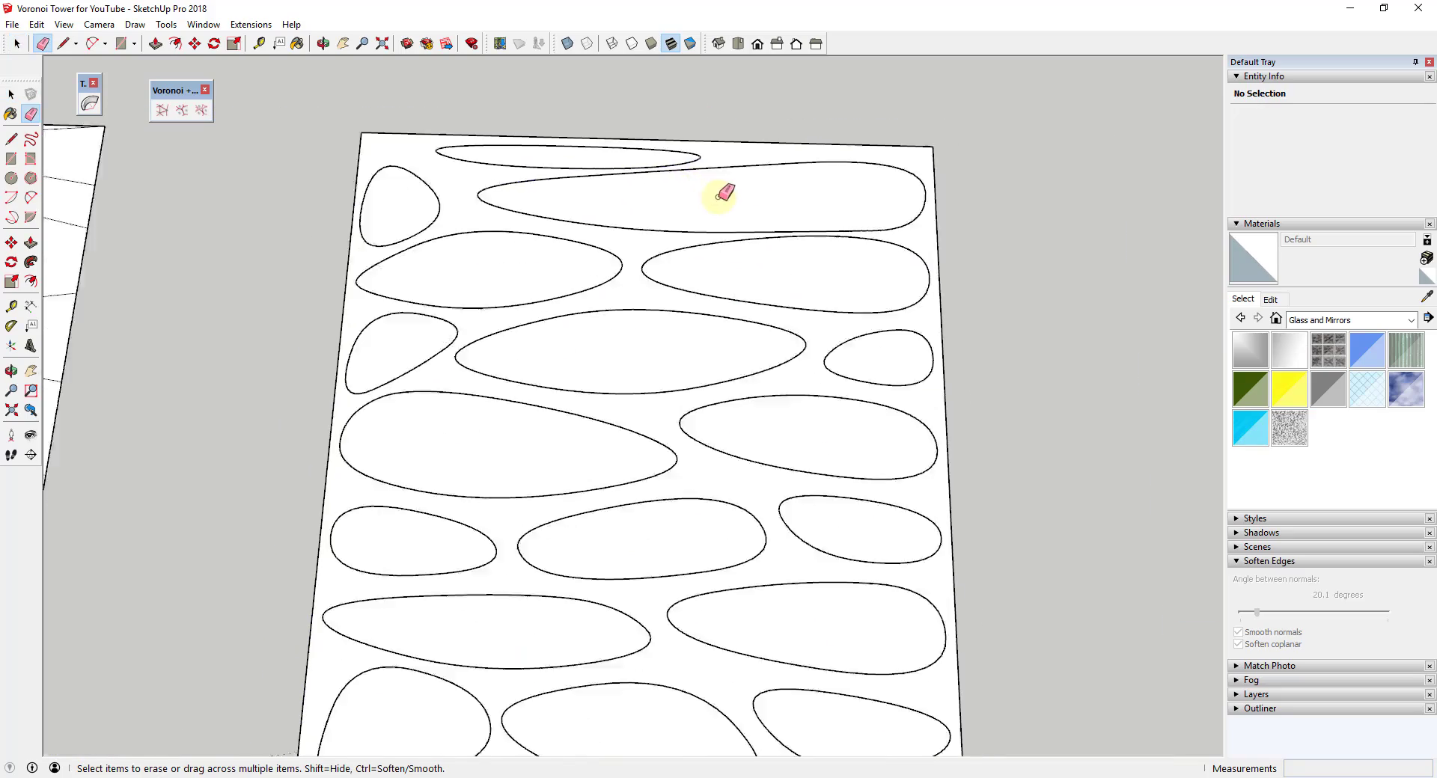
# Copy the finished panel with the curved openings along the red axis to an open spot beside it, and save the model.
pyautogui.press('space')
pyautogui.click(750, 192)
pyautogui.moveTo(750, 187); pyautogui.dragTo(666, 256, button='middle')
pyautogui.moveTo(610, 207); pyautogui.dragTo(824, 561)
pyautogui.press('m')
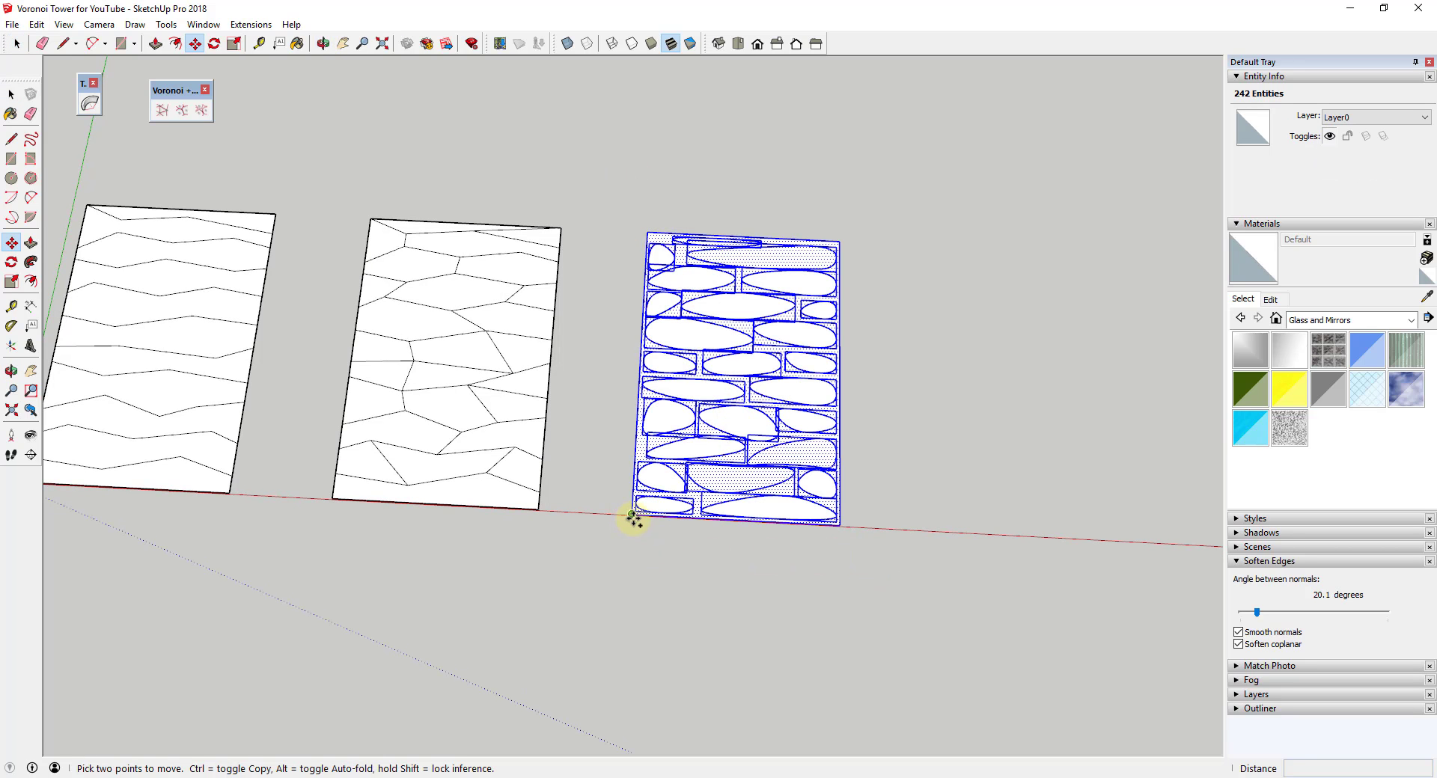
pyautogui.click(633, 516)
pyautogui.press('ctrl')
pyautogui.click(978, 544)
pyautogui.moveTo(978, 544); pyautogui.dragTo(759, 480, button='middle')
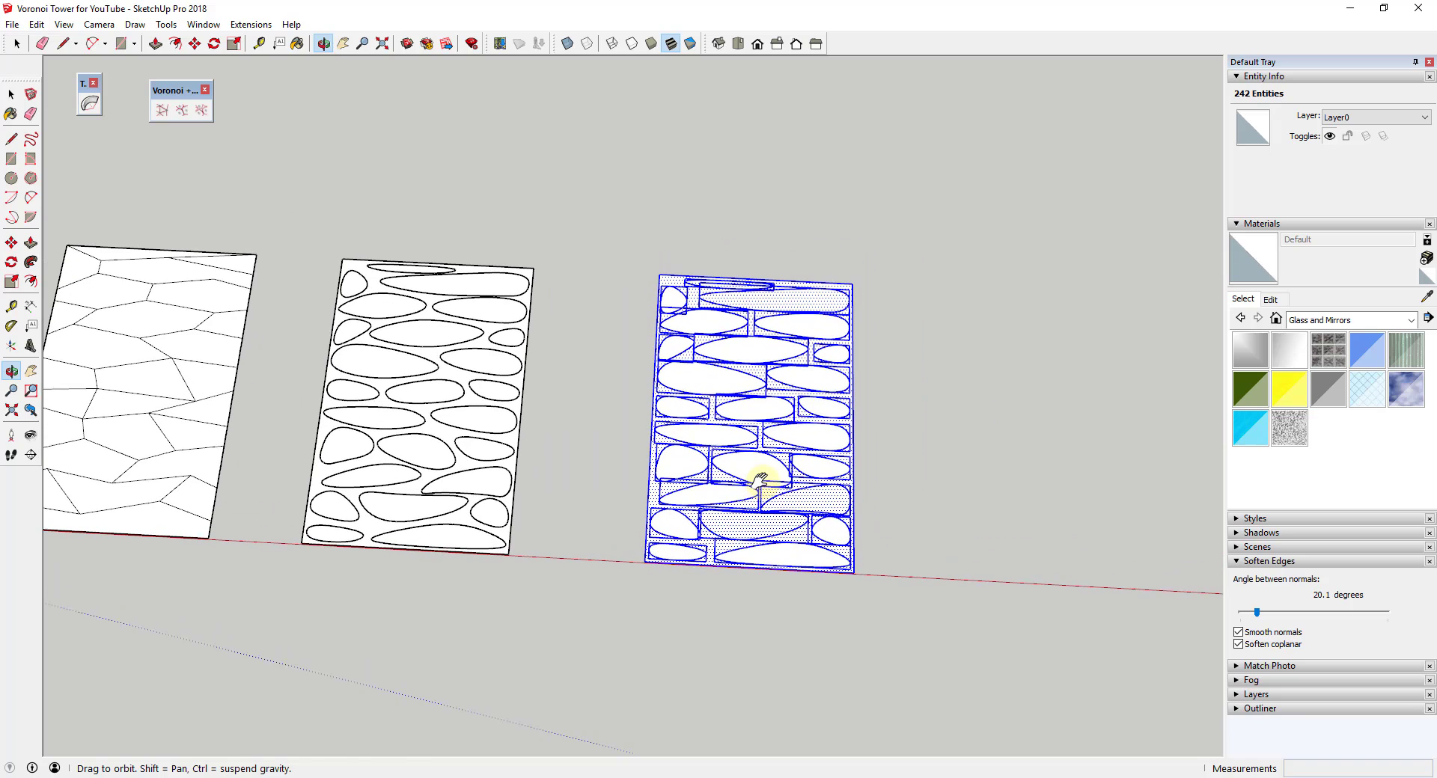
pyautogui.click(13, 24)
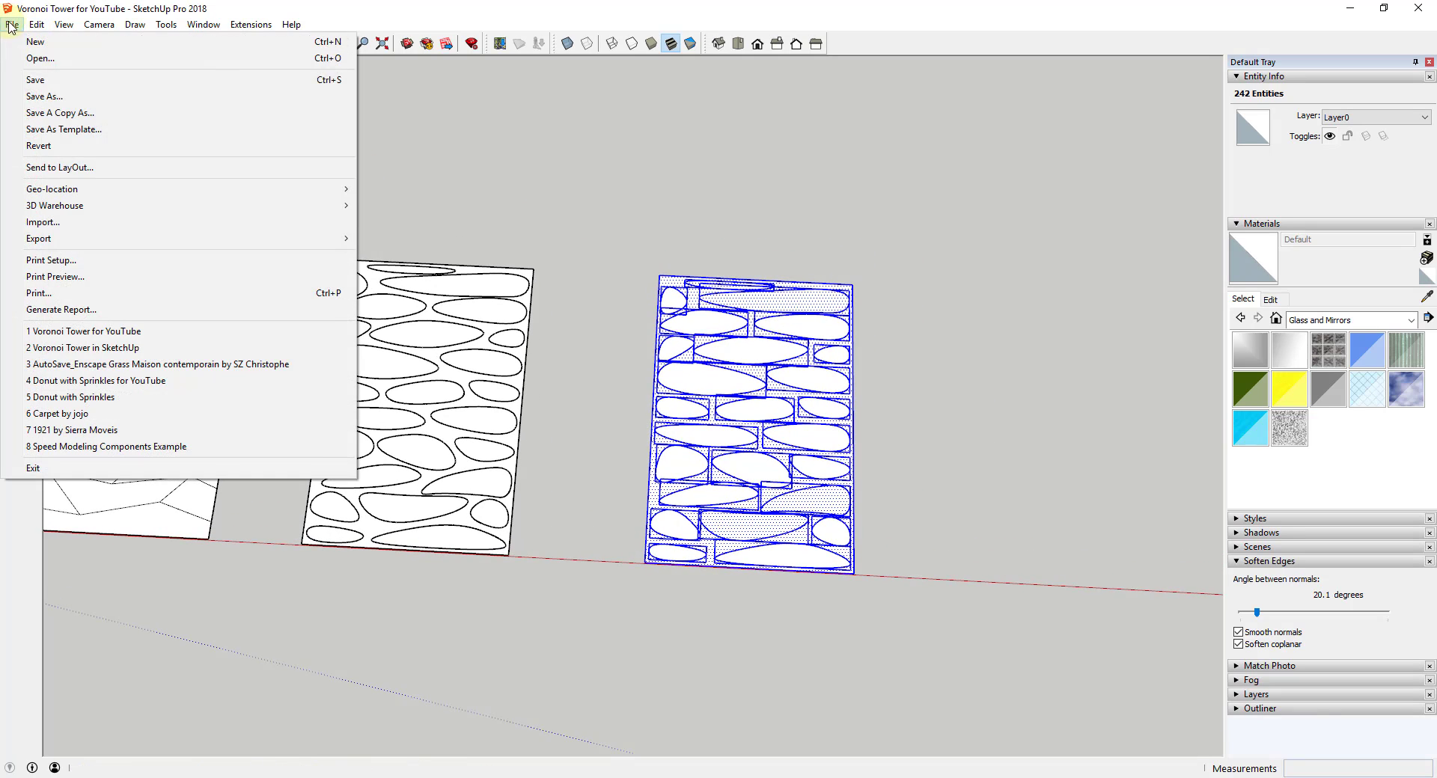
pyautogui.click(34, 80)
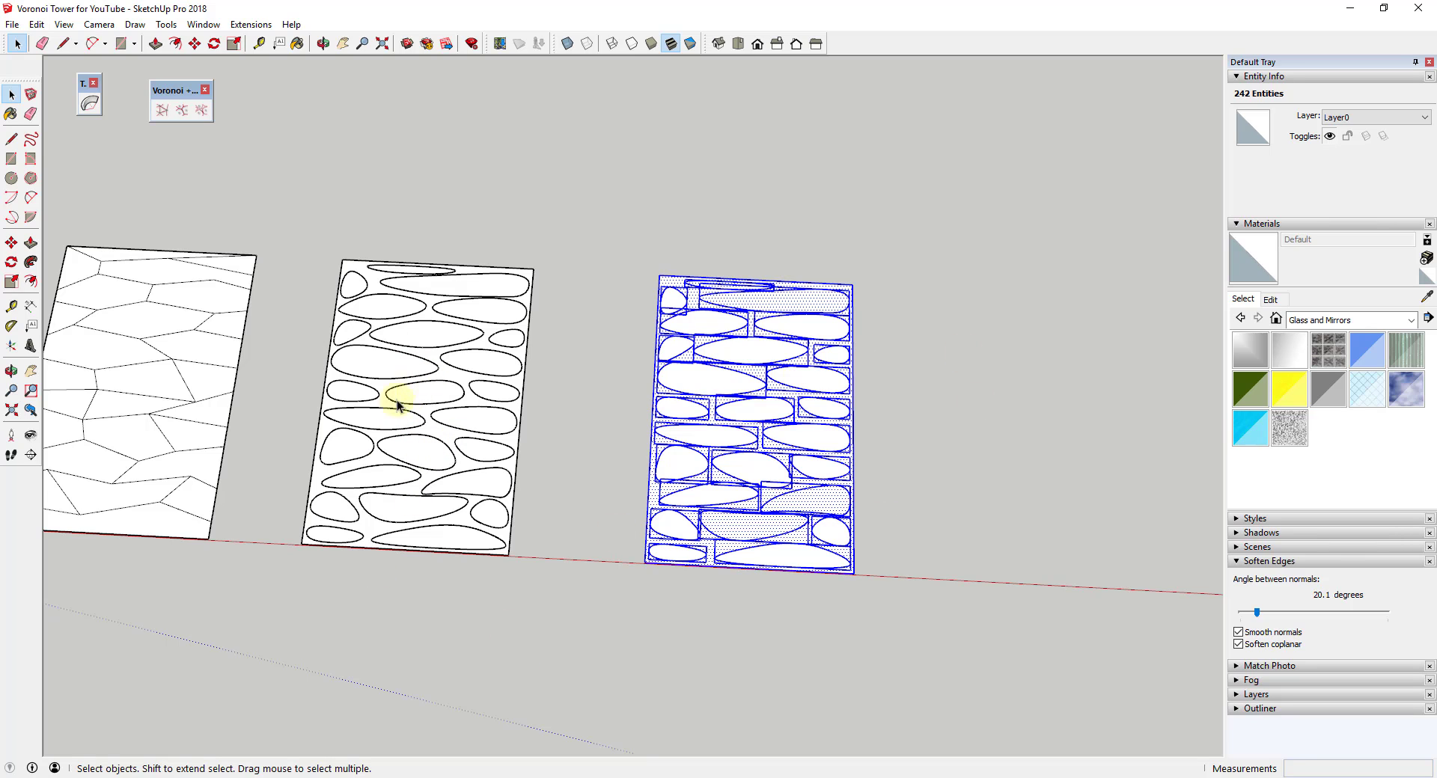
# Explode all curve groups in the copied panel, and check the face between the openings.
pyautogui.click(594, 470)
pyautogui.moveTo(652, 465); pyautogui.dragTo(678, 434, button='middle')
pyautogui.moveTo(610, 235); pyautogui.dragTo(973, 644)
pyautogui.rightClick(728, 379)
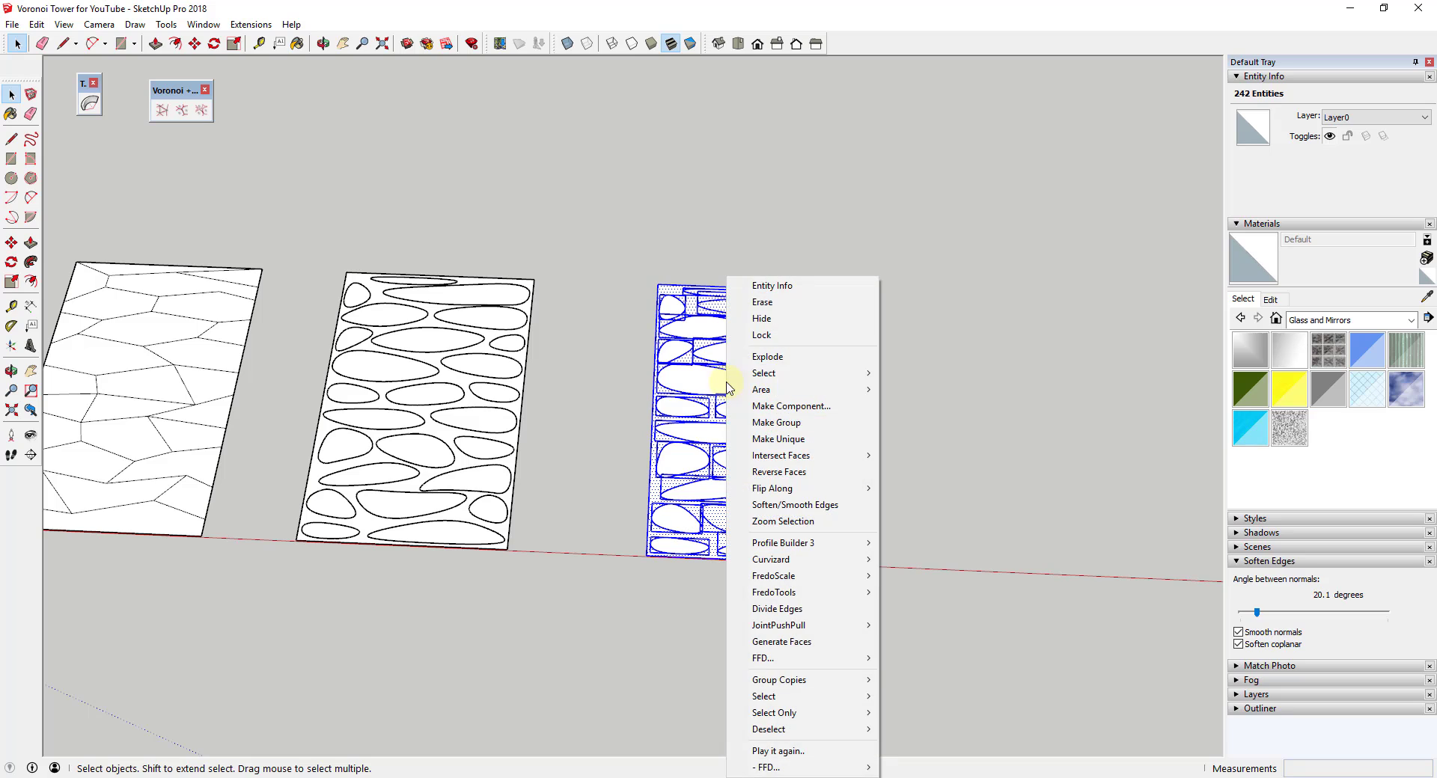
pyautogui.click(765, 357)
pyautogui.scroll(5, 728, 442)
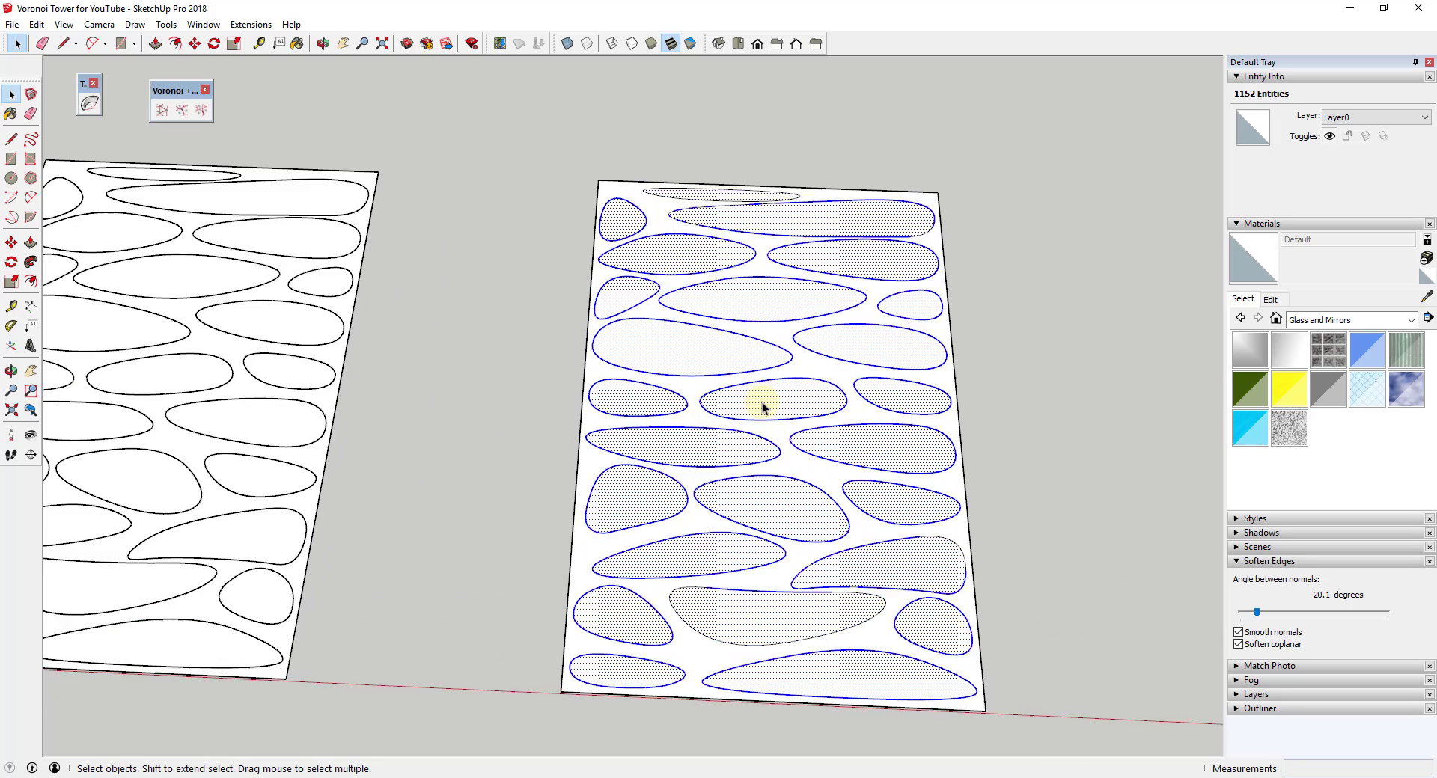
pyautogui.click(728, 350)
pyautogui.click(782, 363)
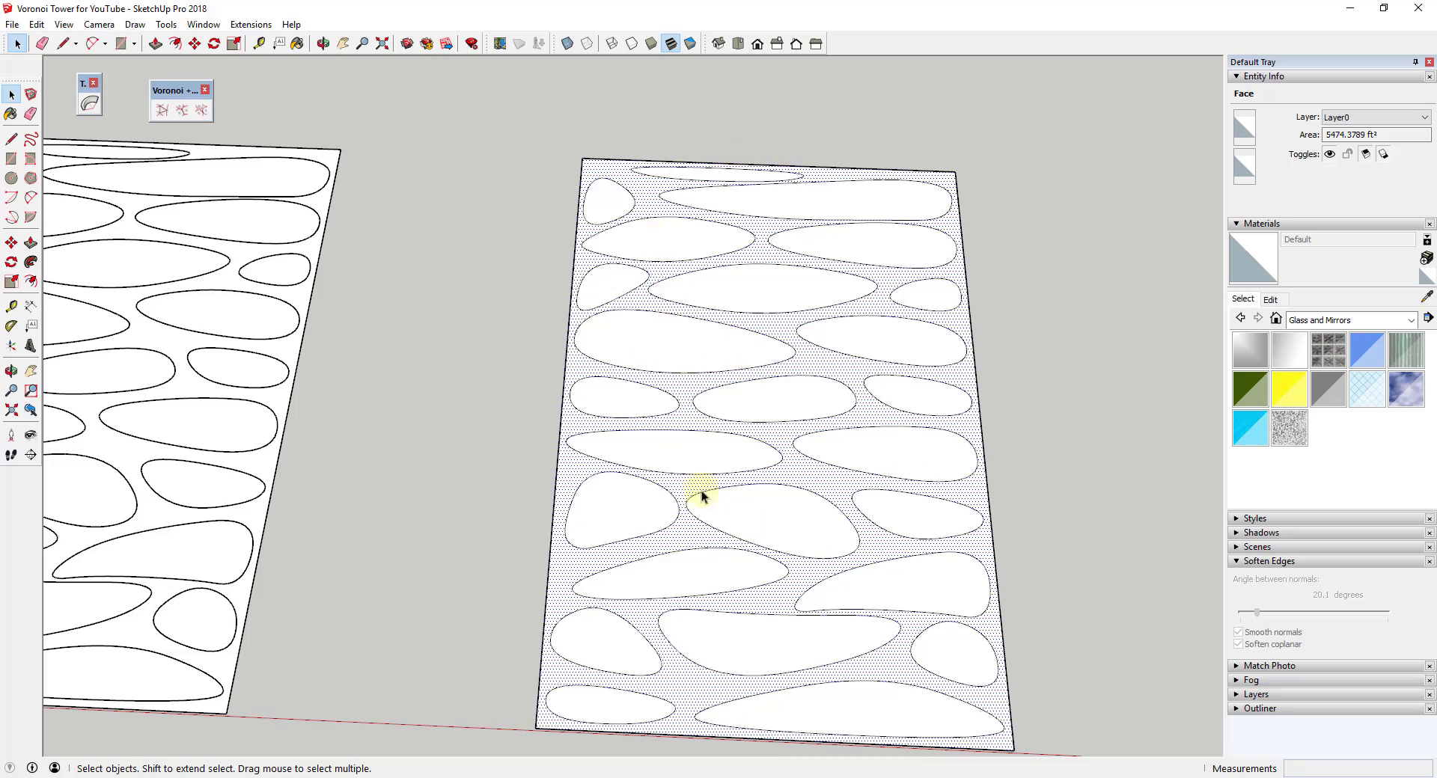
pyautogui.scroll(-2, 770, 518)
pyautogui.scroll(5, 801, 536)
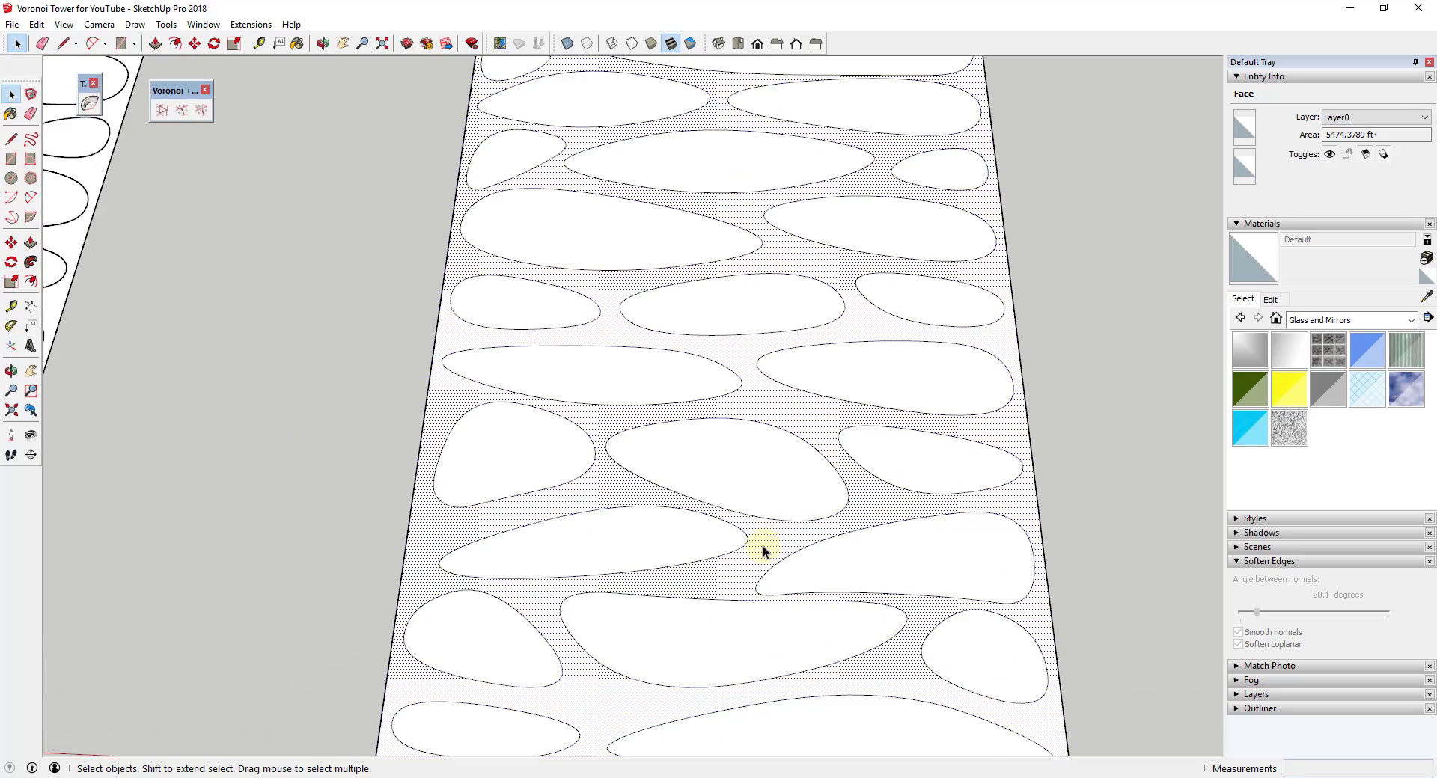
pyautogui.scroll(-4, 764, 550)
pyautogui.moveTo(767, 549); pyautogui.dragTo(785, 481, button='middle')
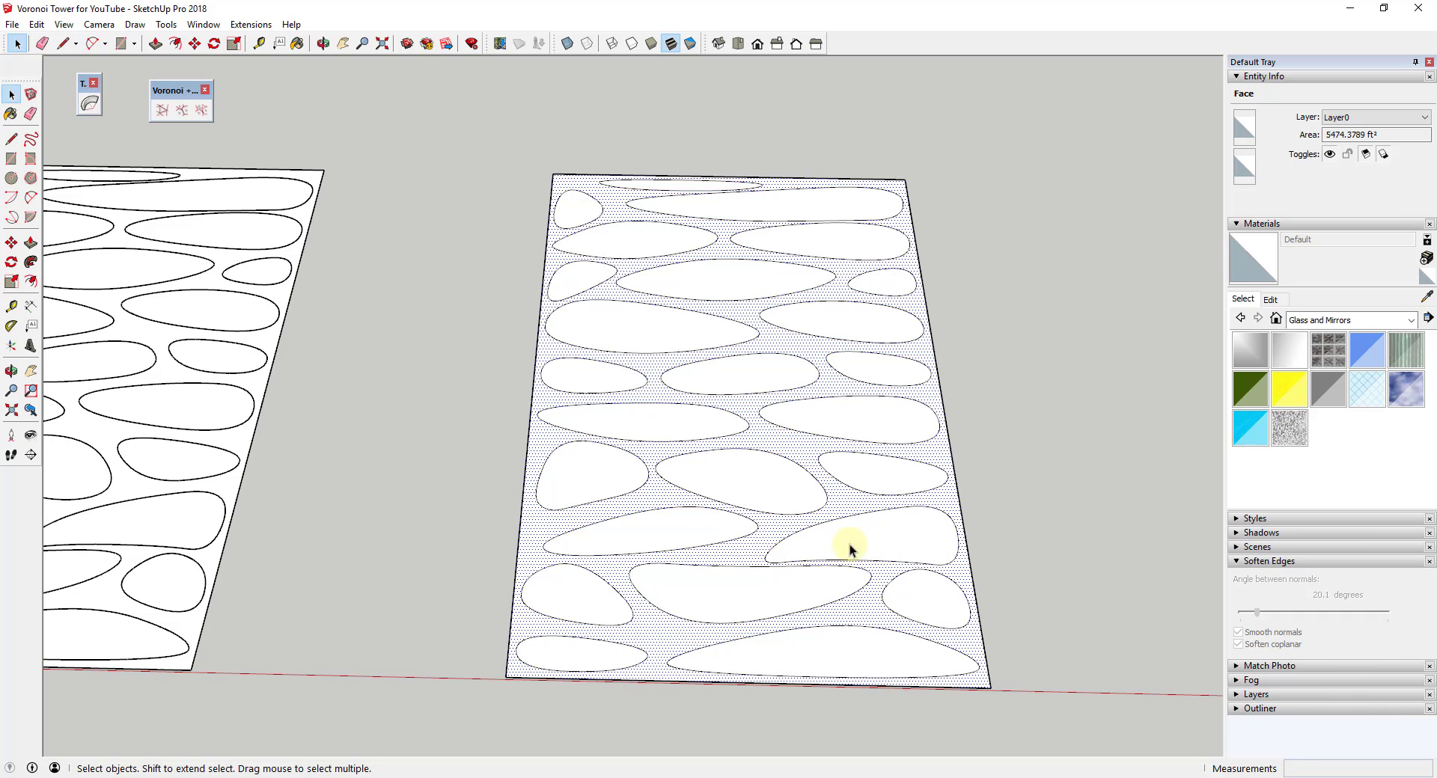
# Paint all opening faces of the copied panel with Translucent Glass Blue, leaving the surrounding face unpainted.
pyautogui.doubleClick(758, 550)
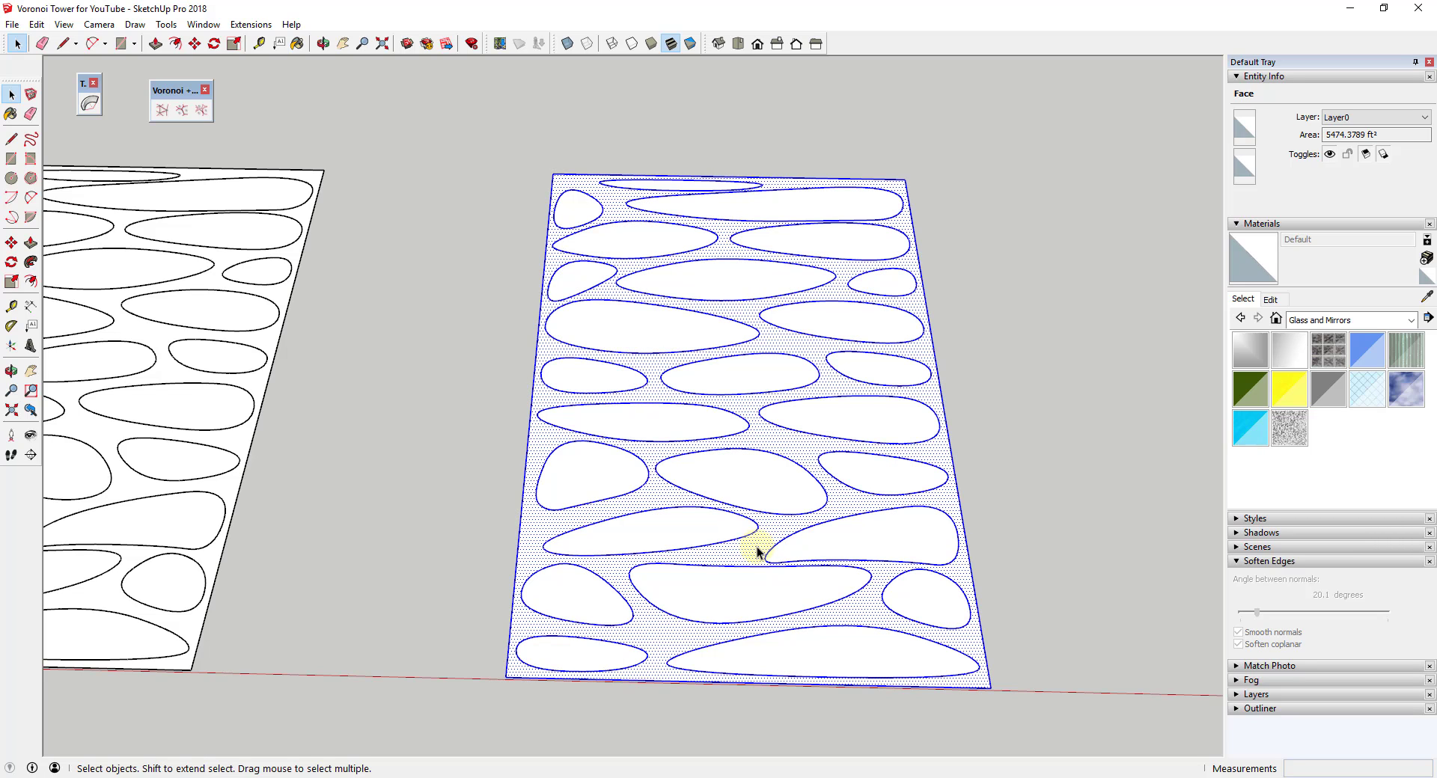
pyautogui.scroll(-3, 758, 550)
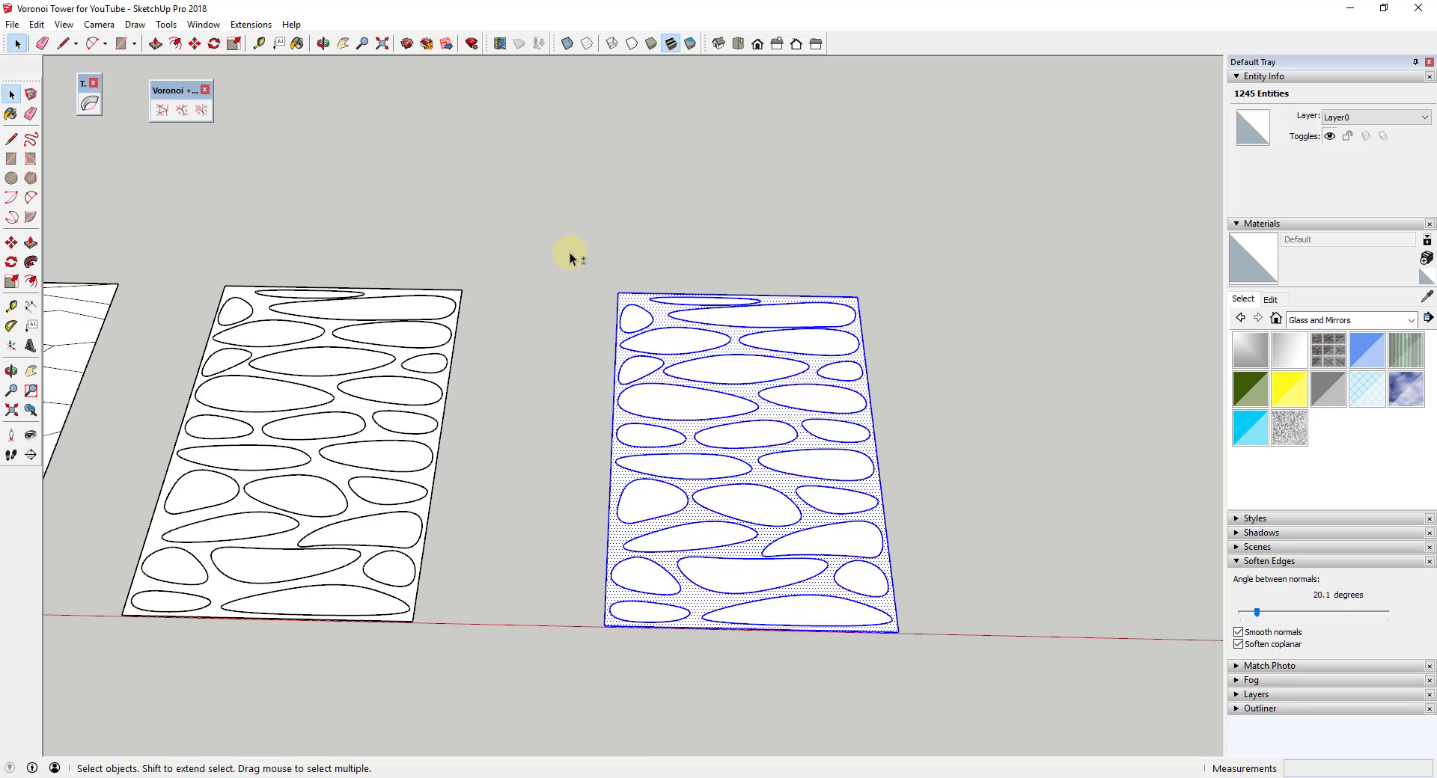
pyautogui.keyDown('shift'); pyautogui.moveTo(564, 247); pyautogui.dragTo(959, 681); pyautogui.keyUp('shift')
pyautogui.click(1365, 352)
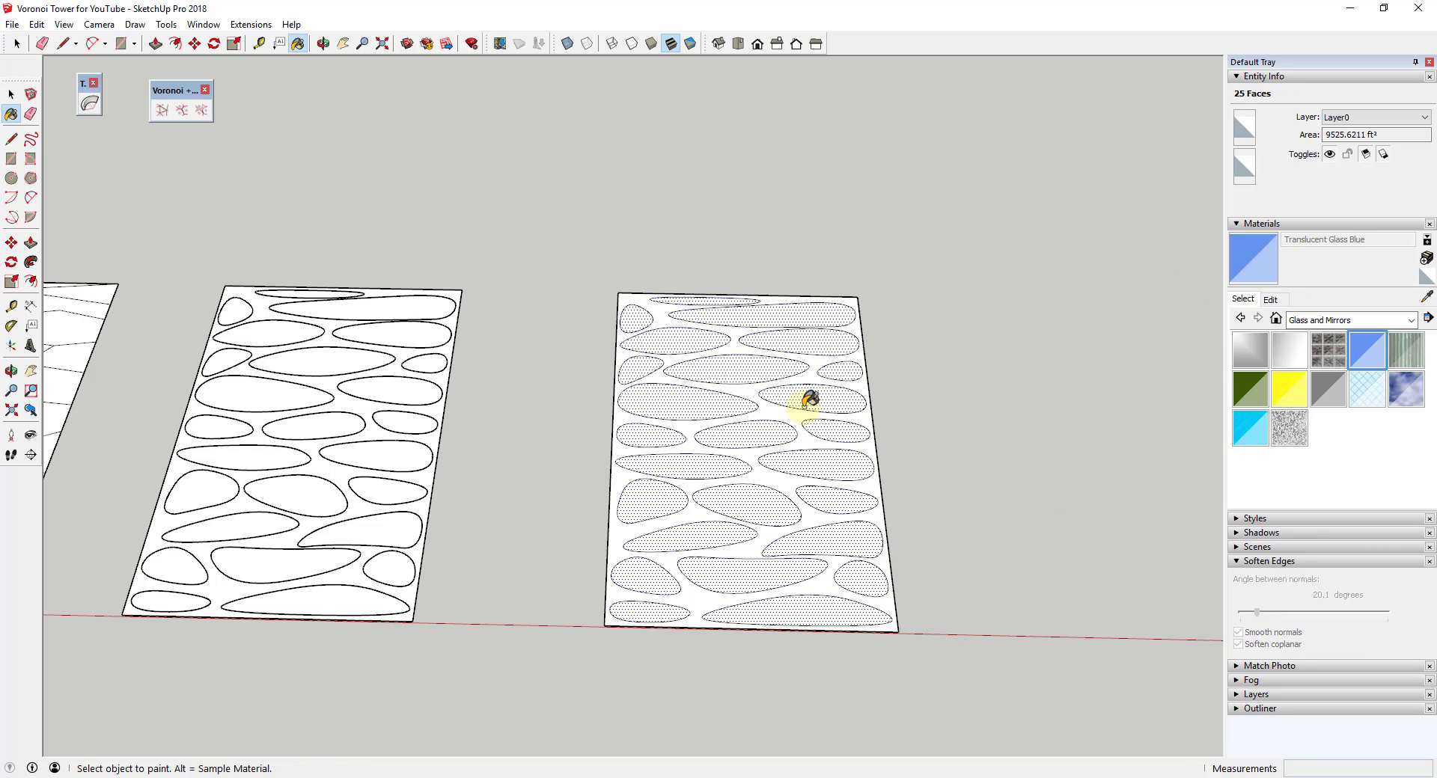
pyautogui.click(746, 362)
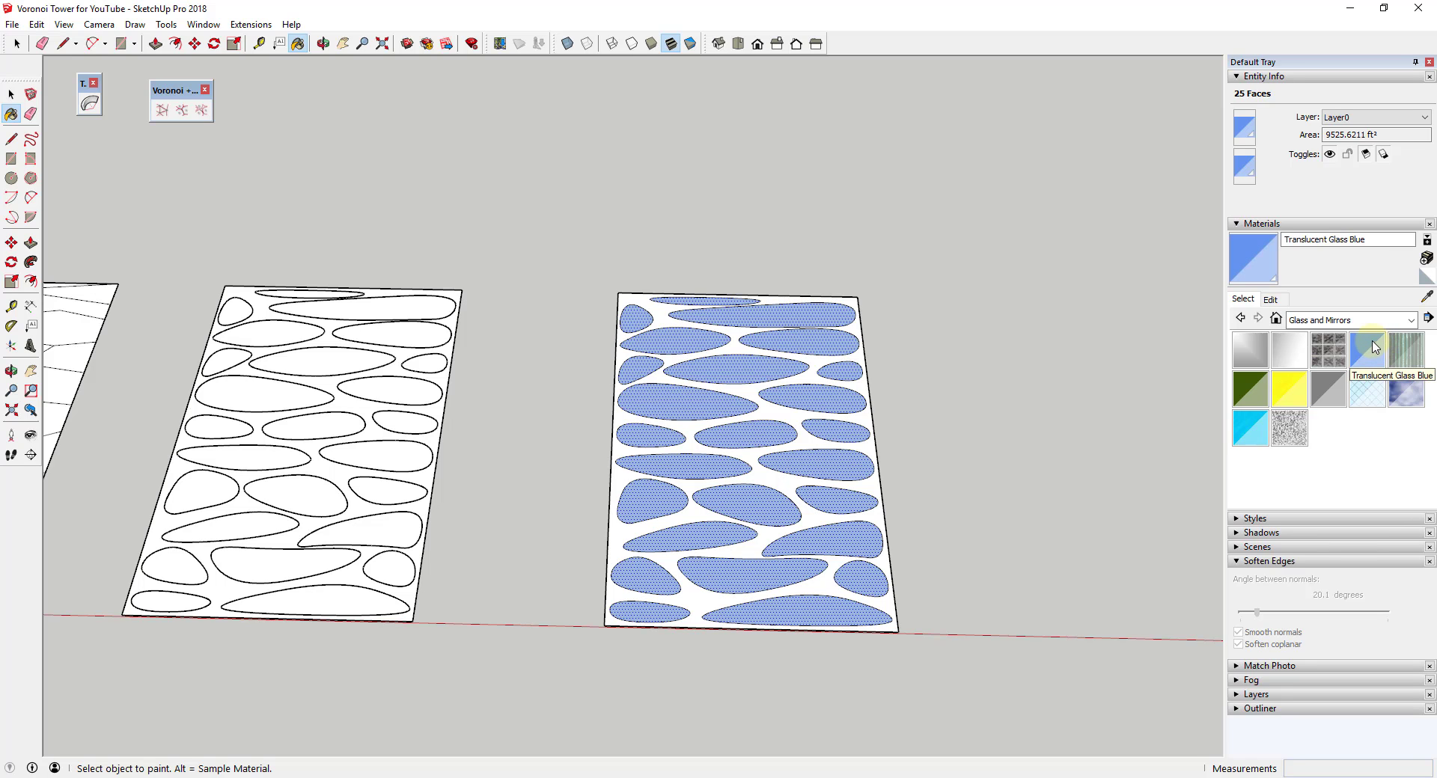
pyautogui.press('space')
pyautogui.click(914, 464)
# Push/Pull the copied panel's face between the glass openings up by 18 inches.
pyautogui.moveTo(819, 501); pyautogui.dragTo(797, 470, button='middle')
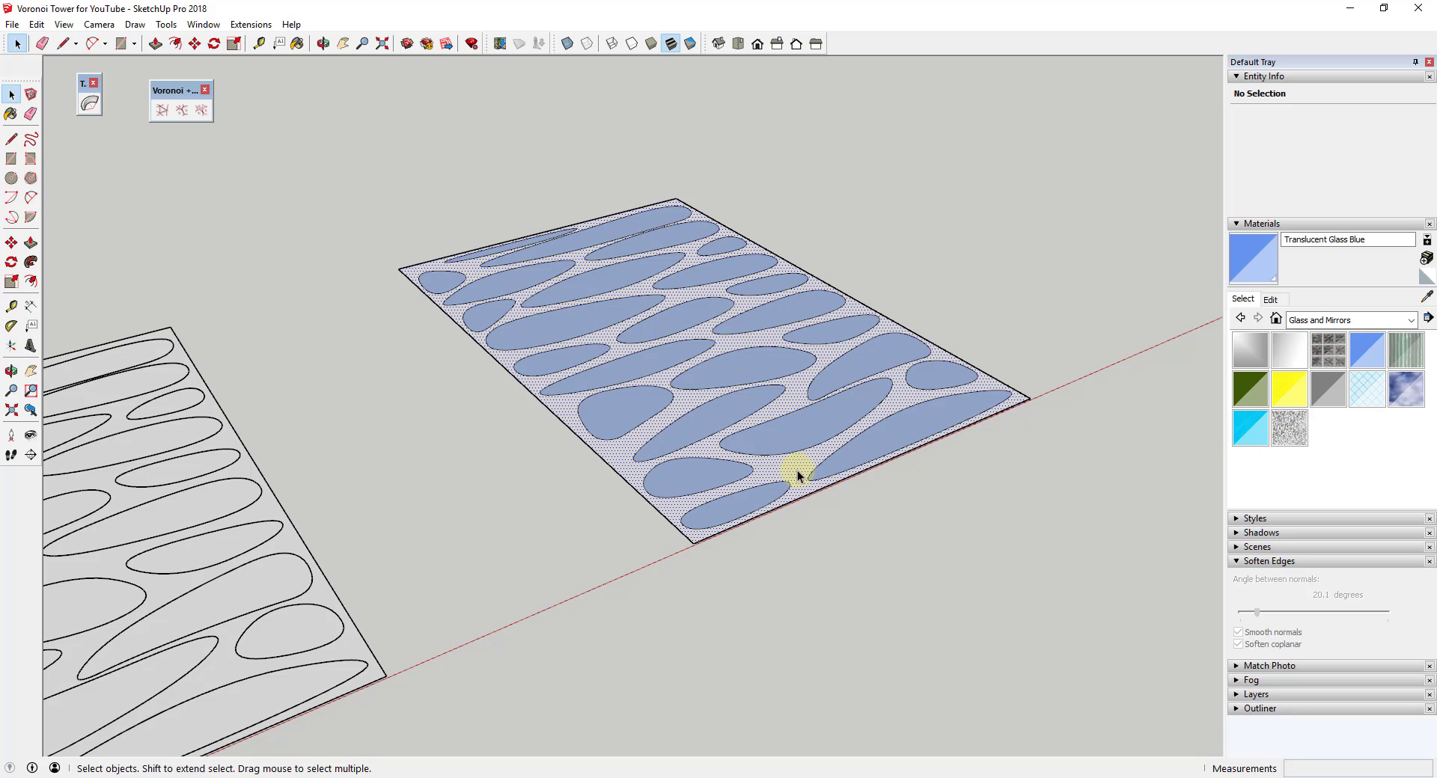
pyautogui.click(797, 470)
pyautogui.press('p')
pyautogui.click(797, 470)
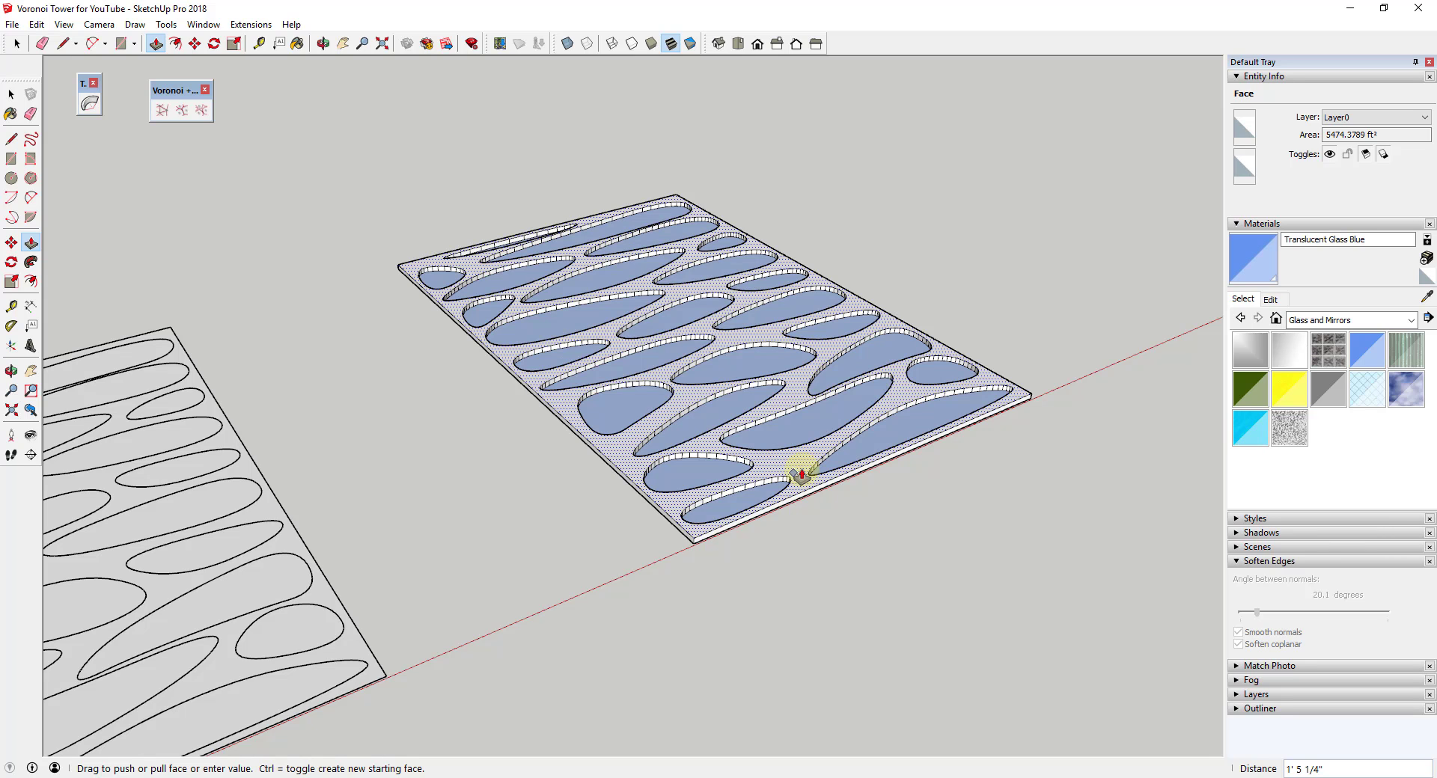
pyautogui.write('18')
pyautogui.press('Return')
pyautogui.press('space')
# Try to rotate the panel's connected geometry 90 degrees upright about its near bottom corner, and undo the rotation.
pyautogui.moveTo(934, 546); pyautogui.dragTo(753, 420, button='middle')
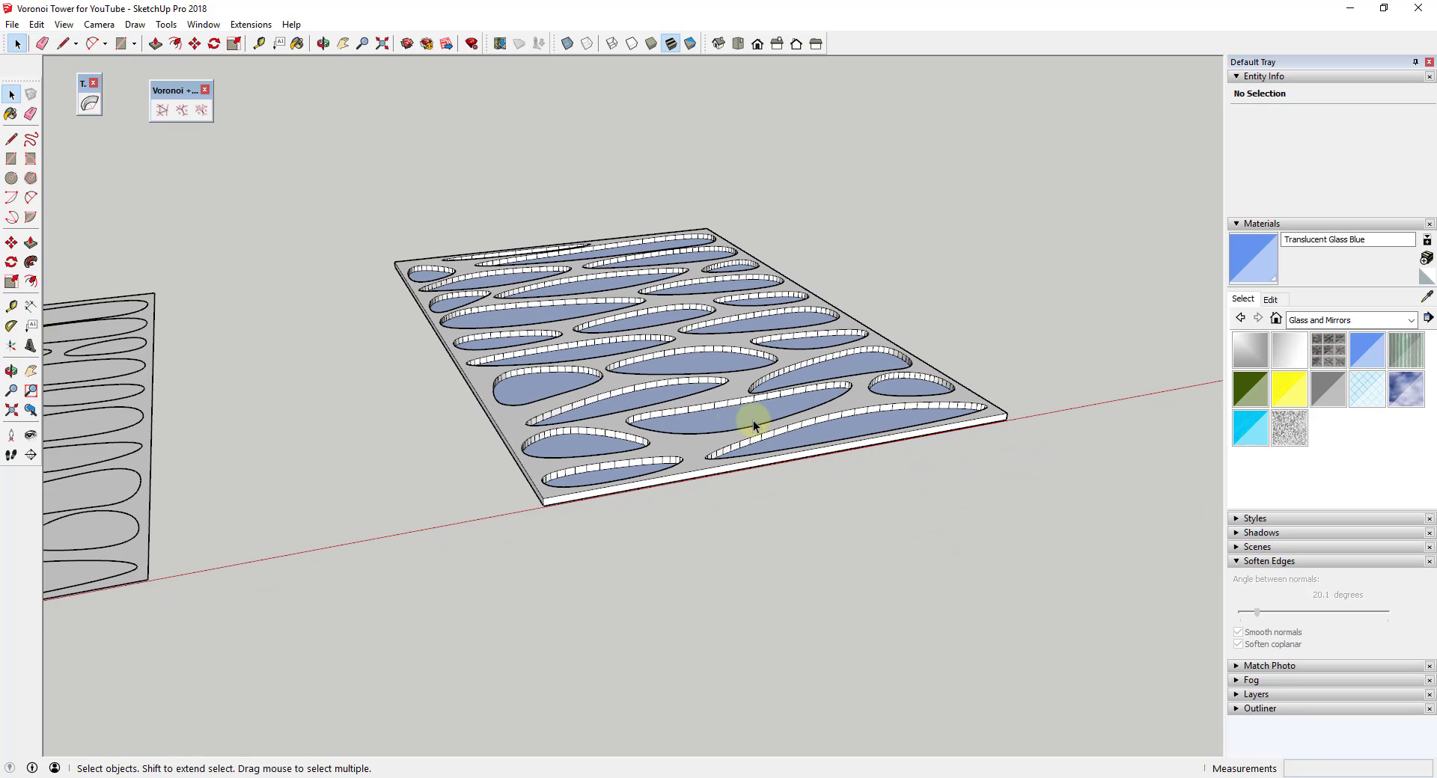
pyautogui.click(682, 449)
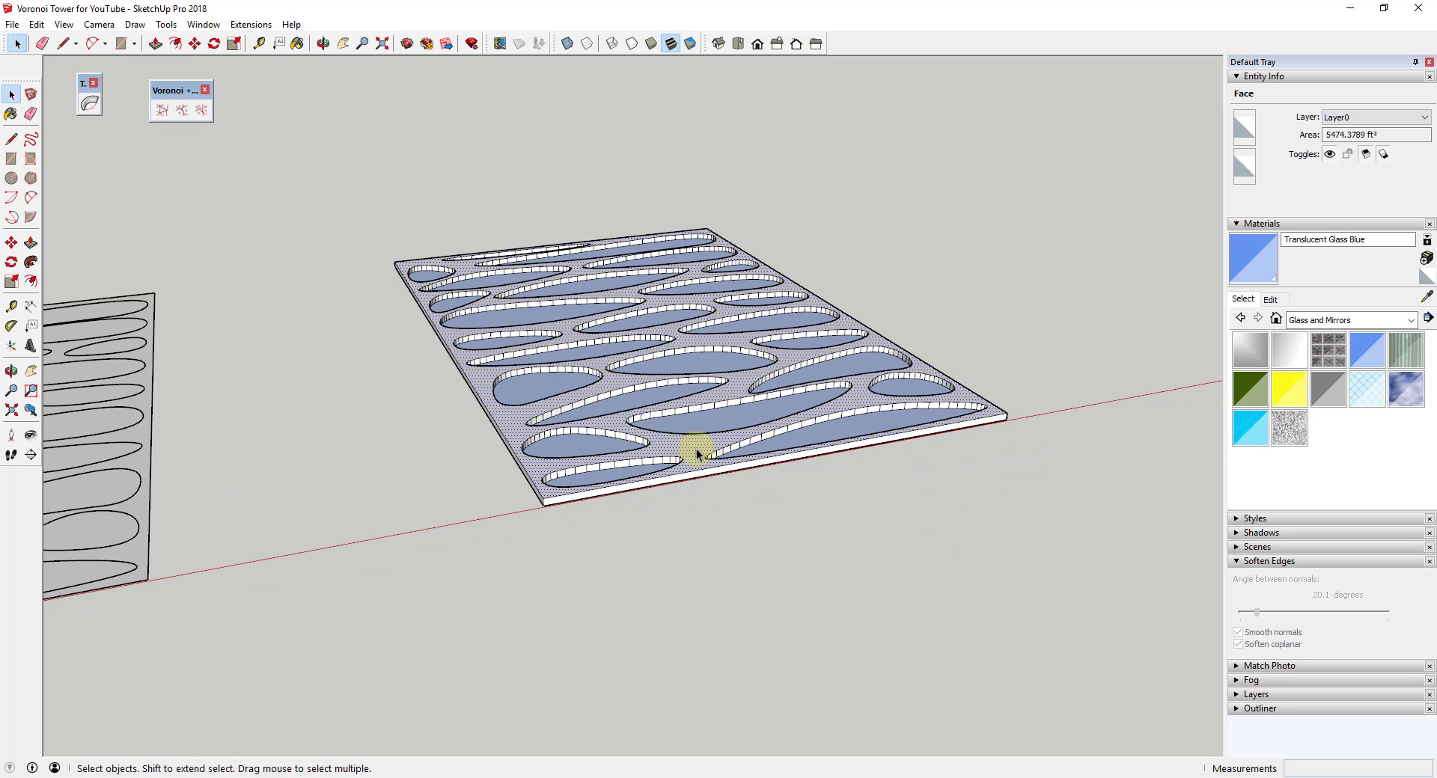
pyautogui.tripleClick(433, 282)
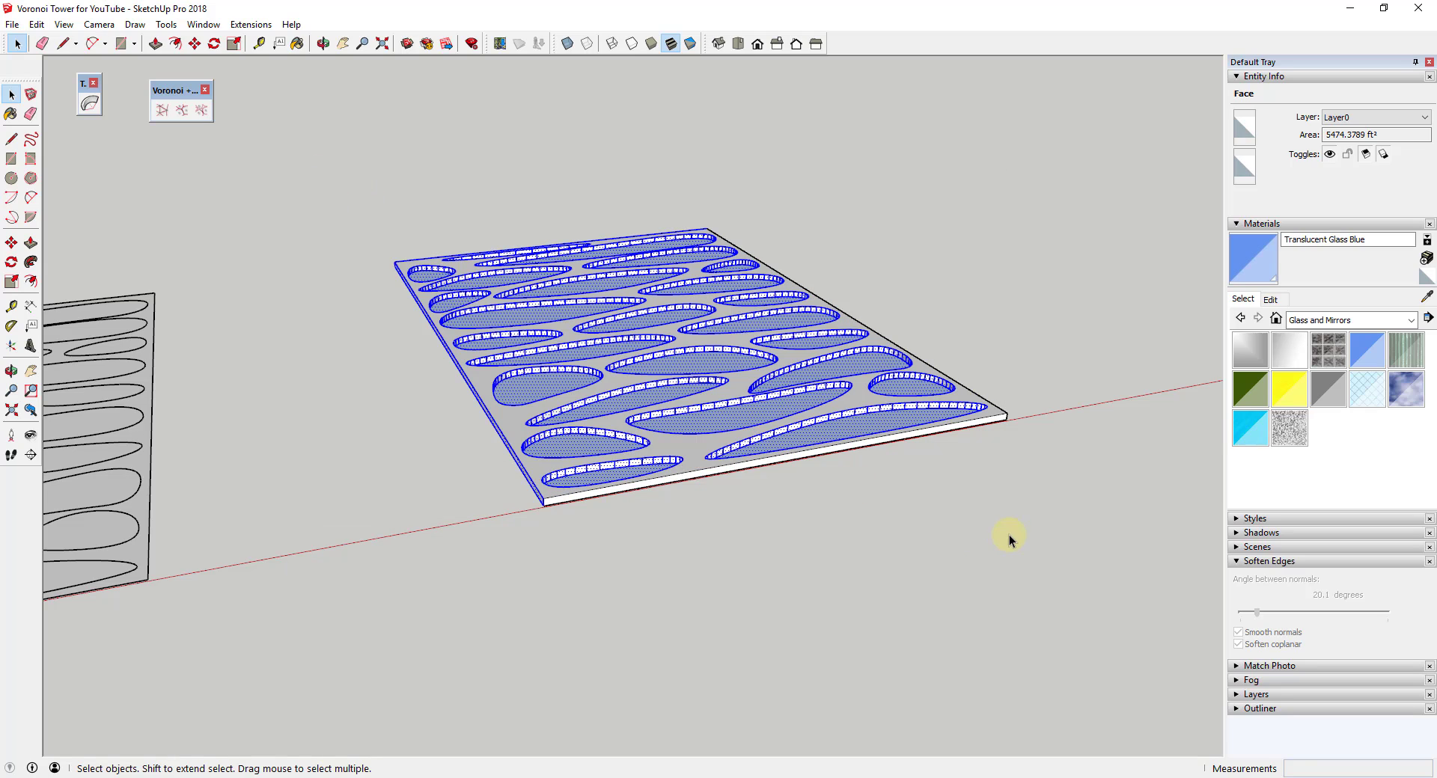
pyautogui.press('q')
pyautogui.moveTo(542, 507); pyautogui.dragTo(842, 511, button='middle')
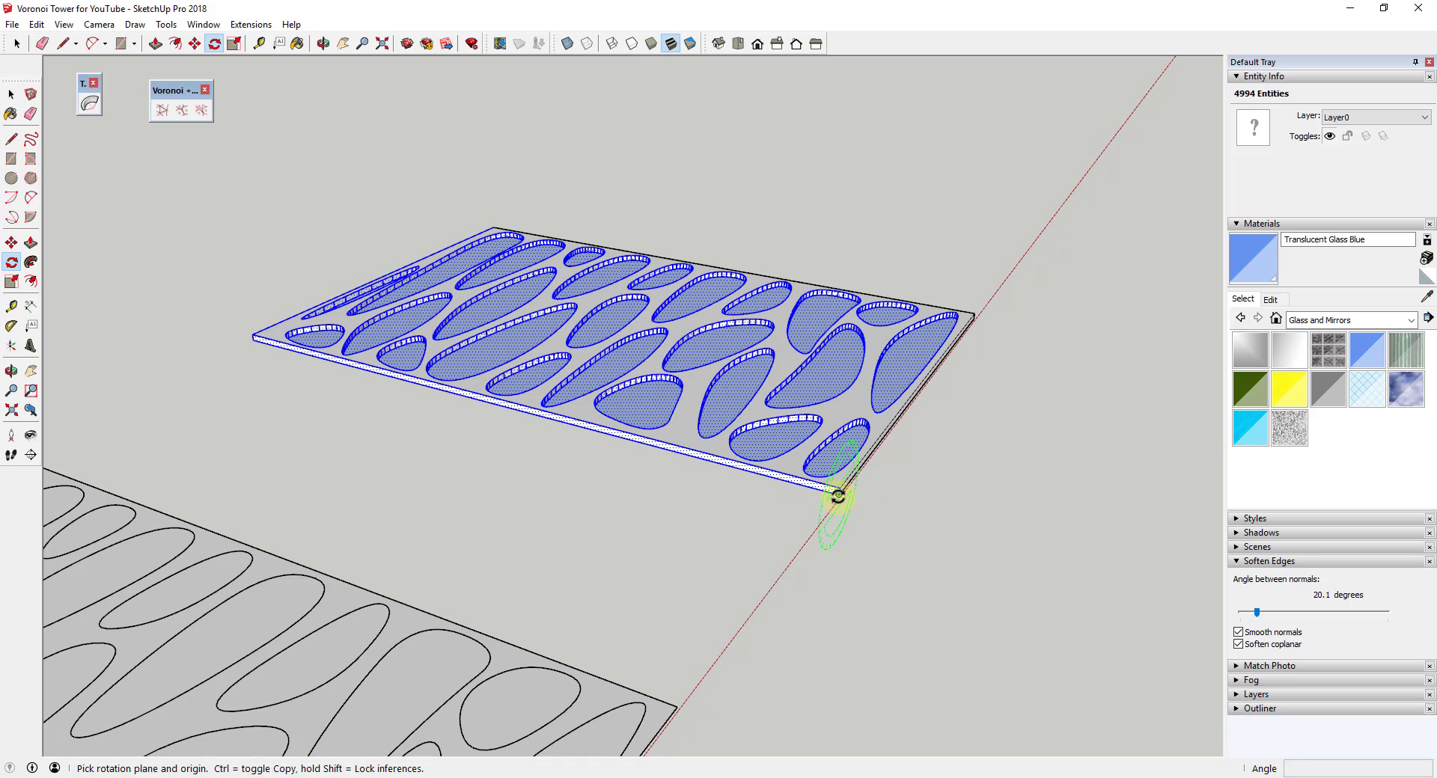
pyautogui.click(838, 494)
pyautogui.click(812, 493)
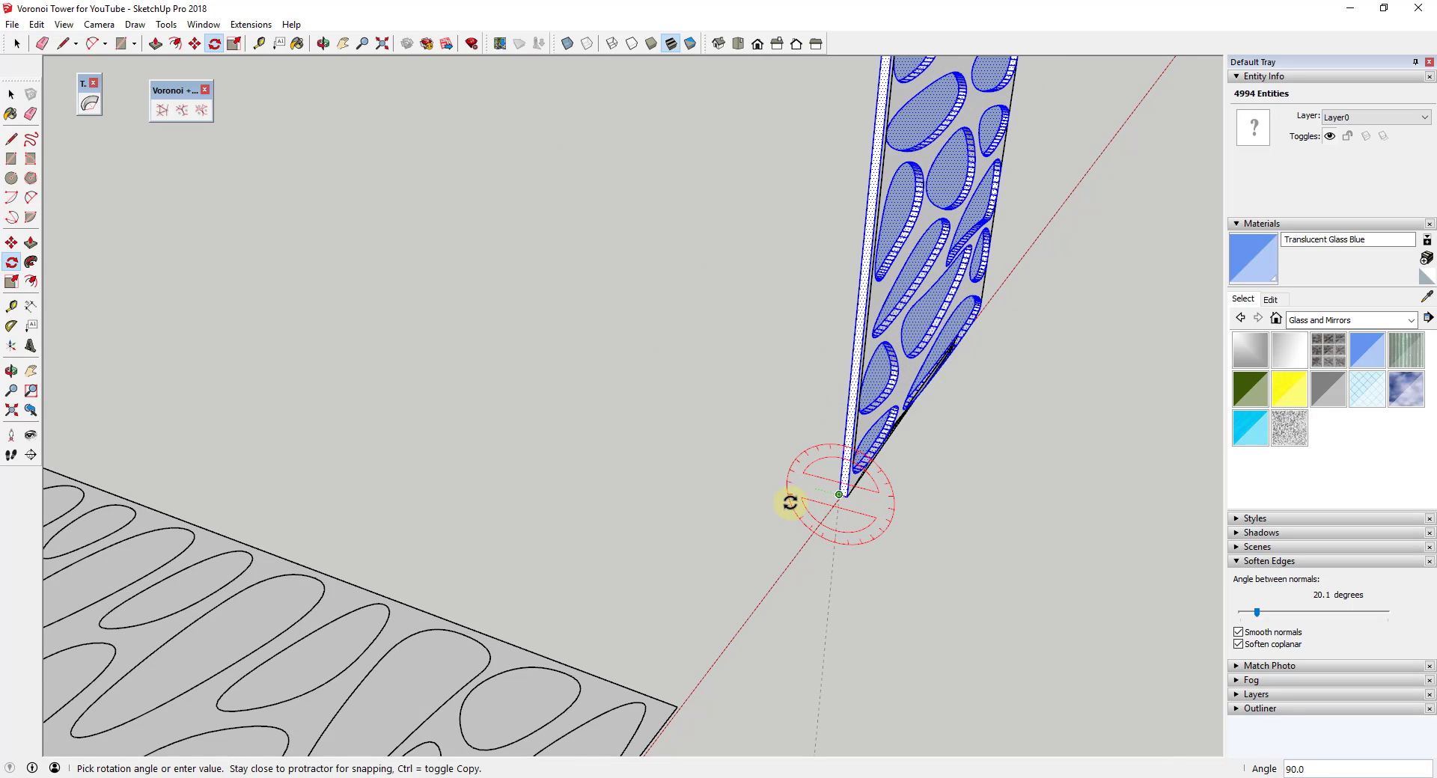
pyautogui.click(790, 503)
pyautogui.press('space')
pyautogui.click(1027, 485)
pyautogui.moveTo(1027, 485); pyautogui.dragTo(914, 372, button='middle')
pyautogui.hotkey('ctrl', 'z')
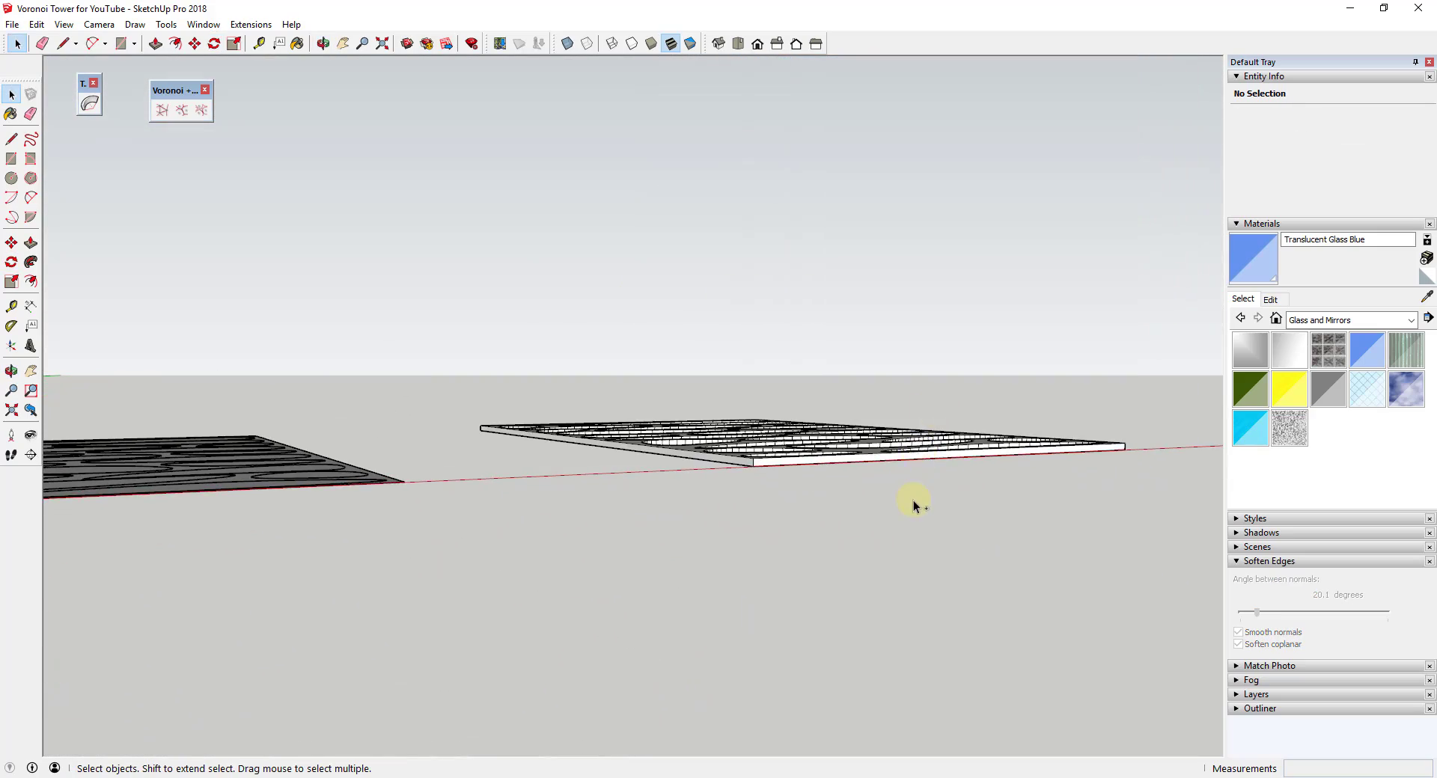
# Select the entire thickened panel and rotate it 90 degrees upright about its near bottom corner.
pyautogui.moveTo(978, 423); pyautogui.dragTo(561, 362, button='middle')
pyautogui.moveTo(559, 364); pyautogui.dragTo(1027, 558)
pyautogui.moveTo(1027, 559); pyautogui.dragTo(850, 491, button='middle')
pyautogui.press('q')
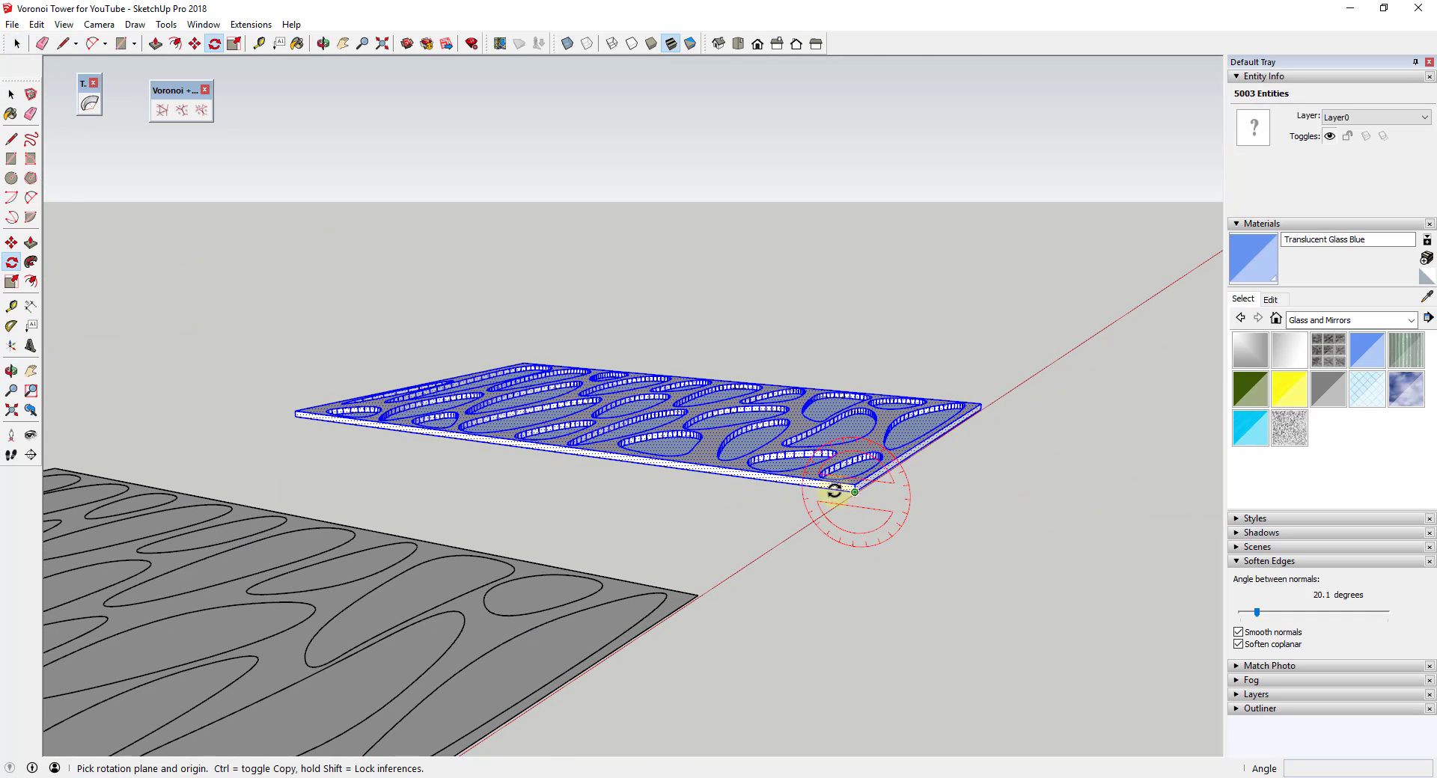
pyautogui.click(855, 491)
pyautogui.click(820, 488)
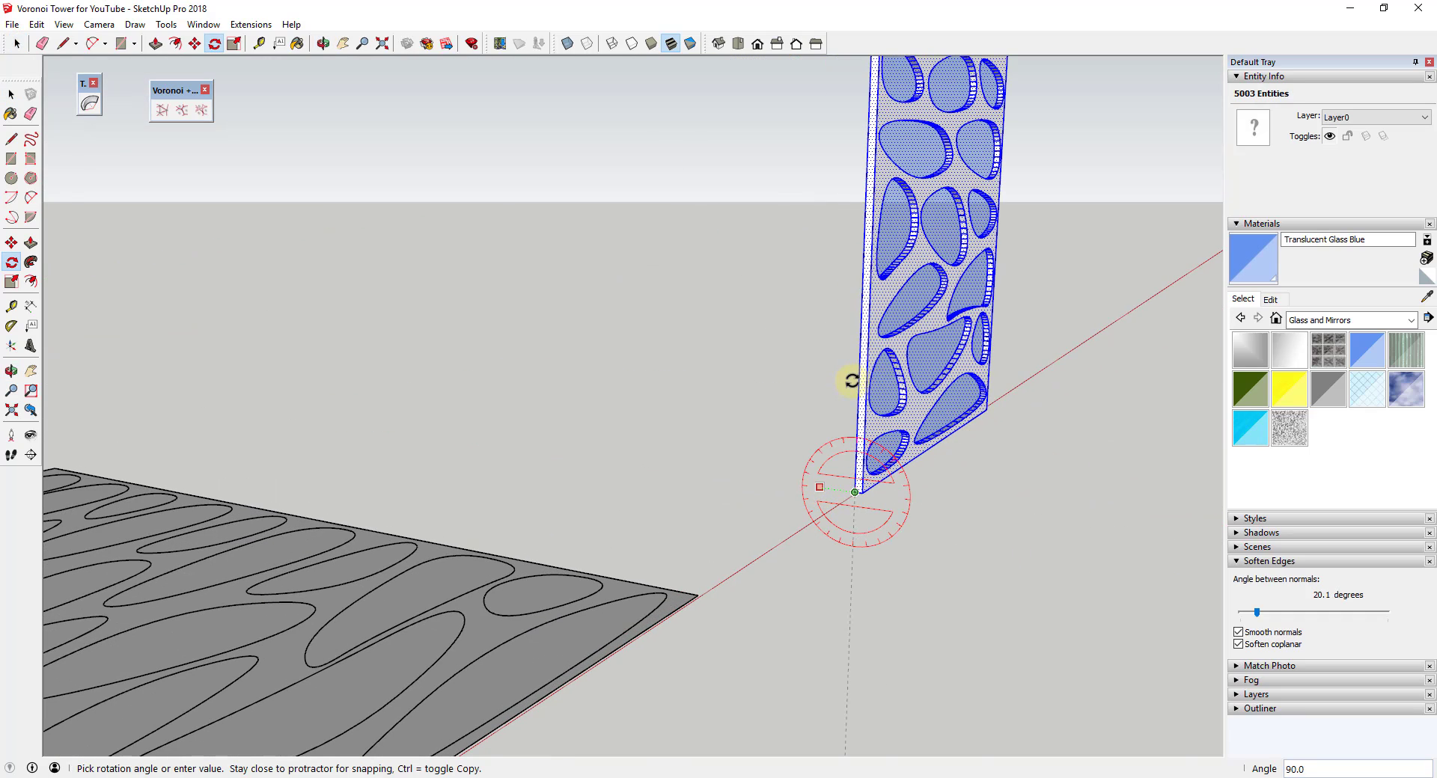
pyautogui.press('Return')
pyautogui.press('space')
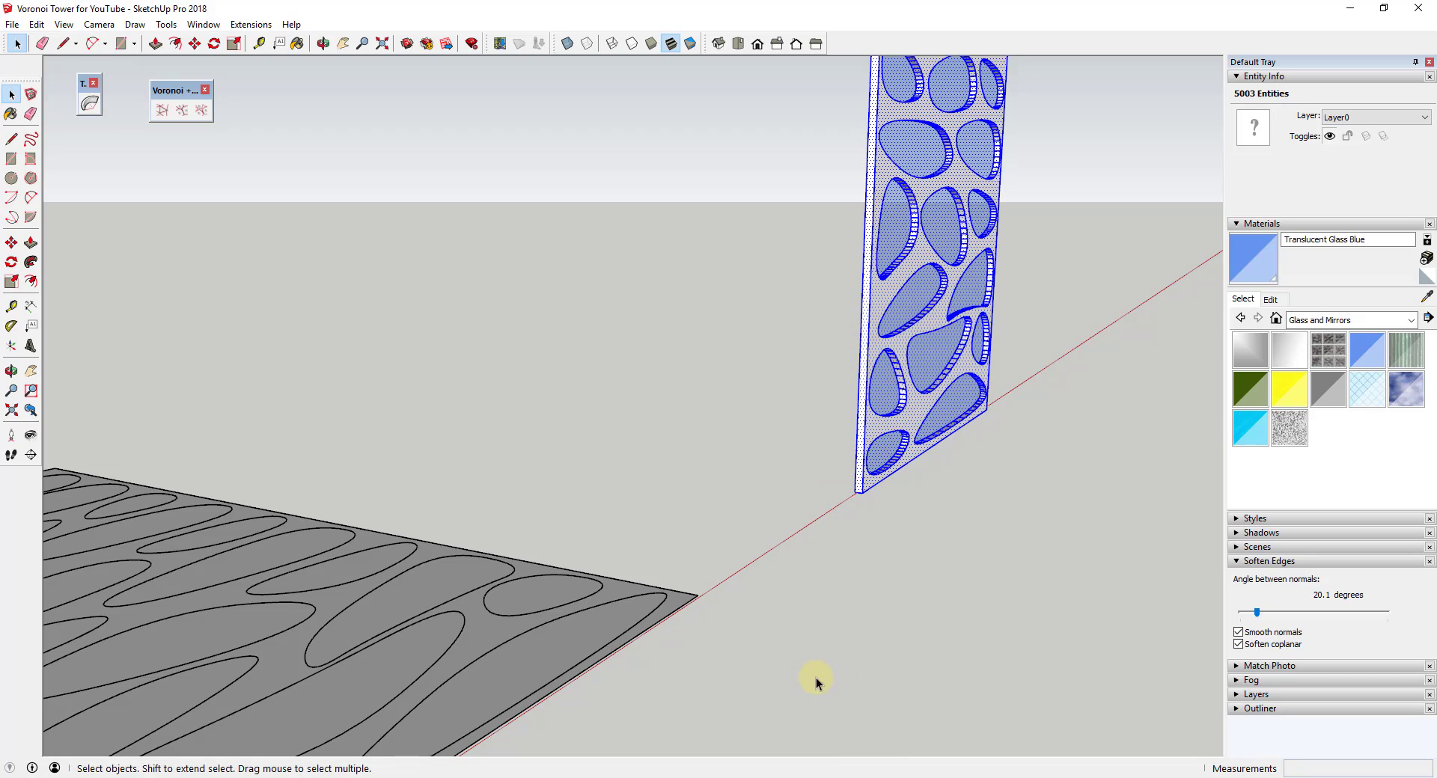
# Make the upright panel, including its glass faces, into a single group.
pyautogui.scroll(-3, 794, 636)
pyautogui.moveTo(818, 509); pyautogui.dragTo(898, 289, button='middle')
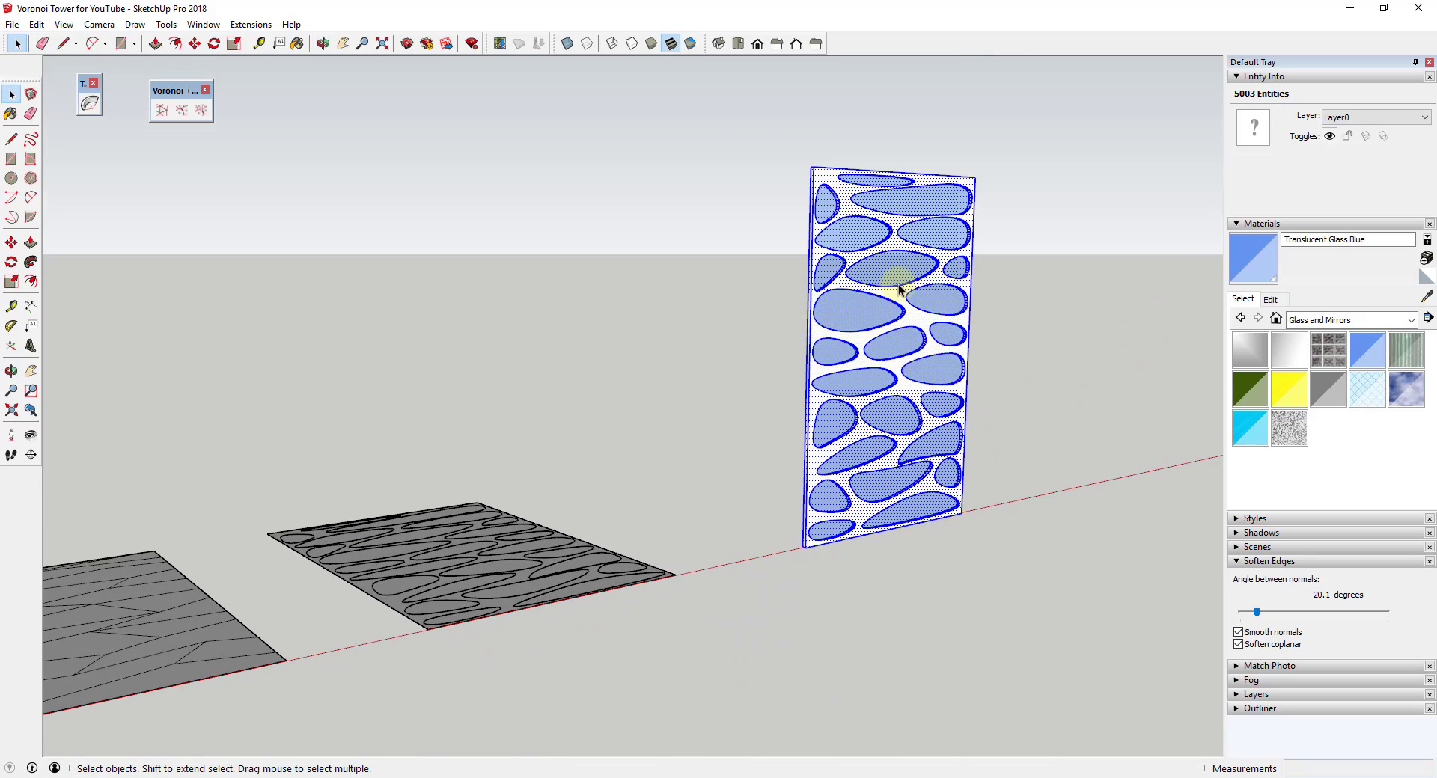
pyautogui.rightClick(899, 278)
pyautogui.click(1006, 409)
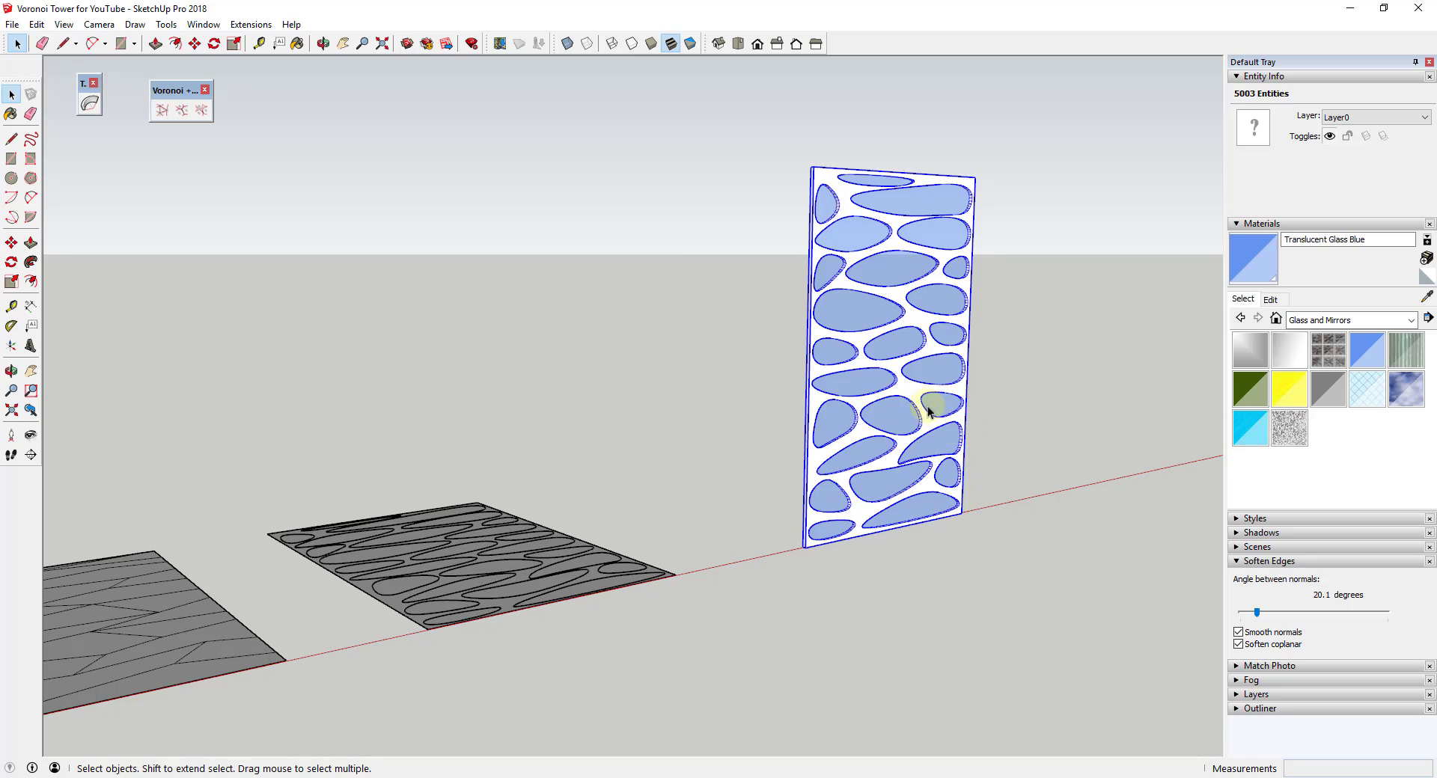
pyautogui.scroll(2, 908, 393)
pyautogui.scroll(-2, 919, 401)
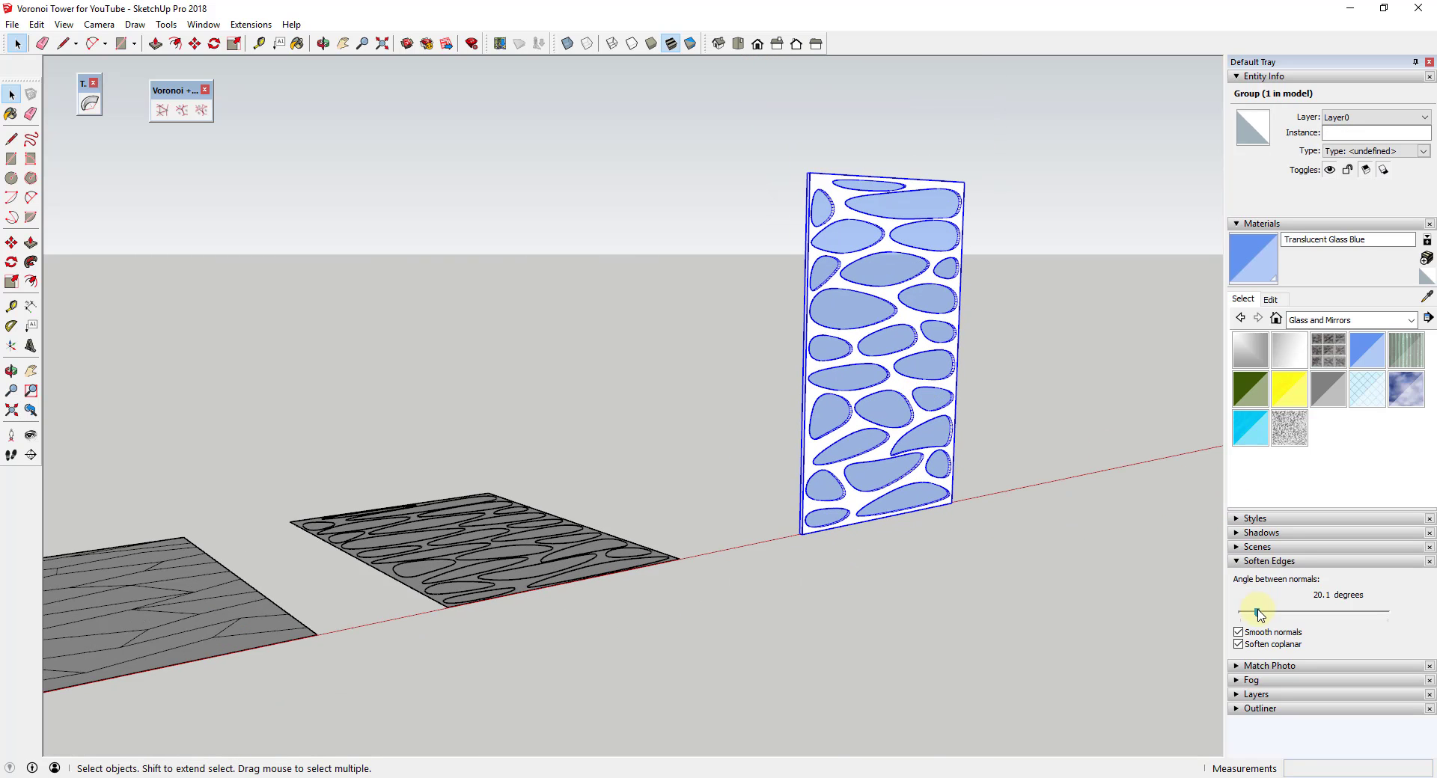
# Soften the edges of the panel group with an angle between normals of 78.6 degrees.
pyautogui.moveTo(1257, 613); pyautogui.dragTo(1259, 614)
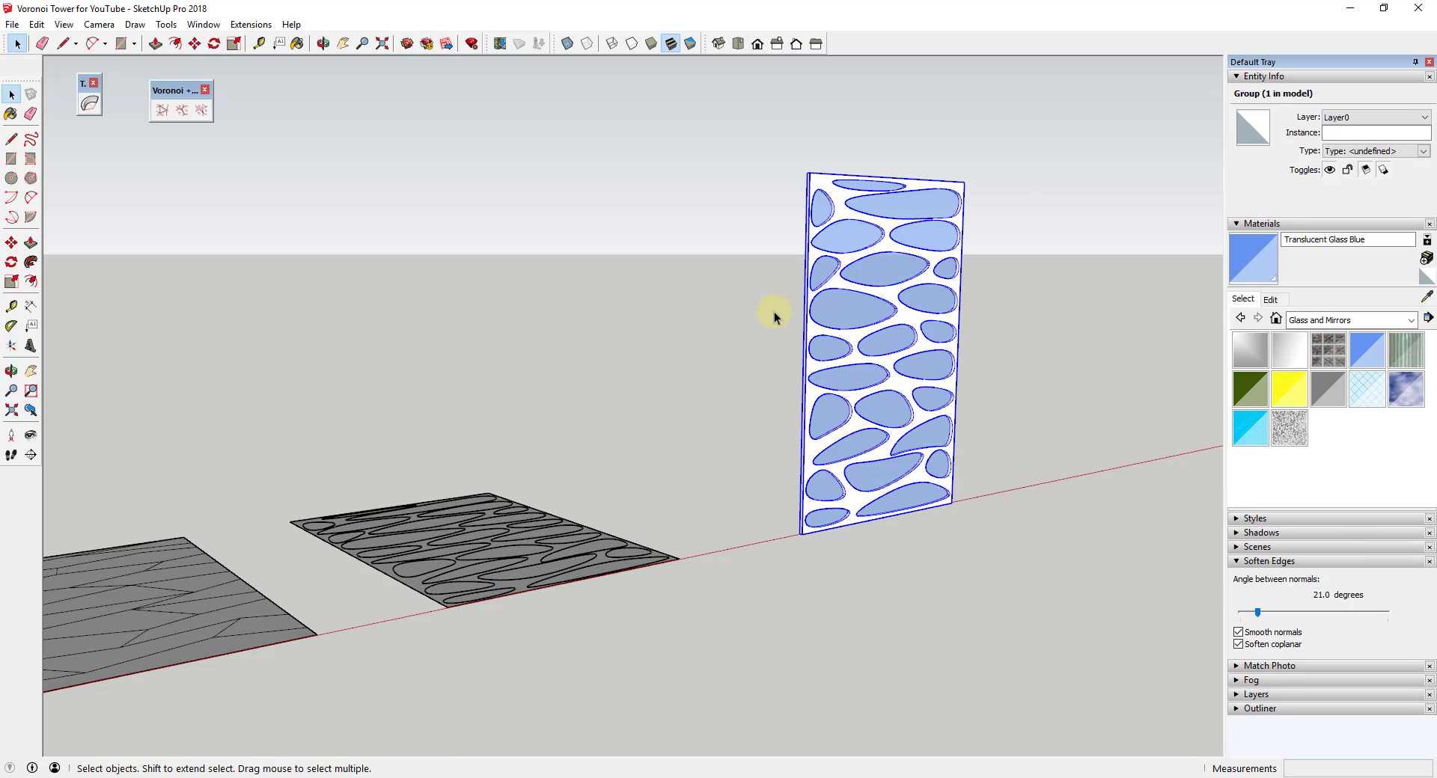
pyautogui.scroll(6, 902, 389)
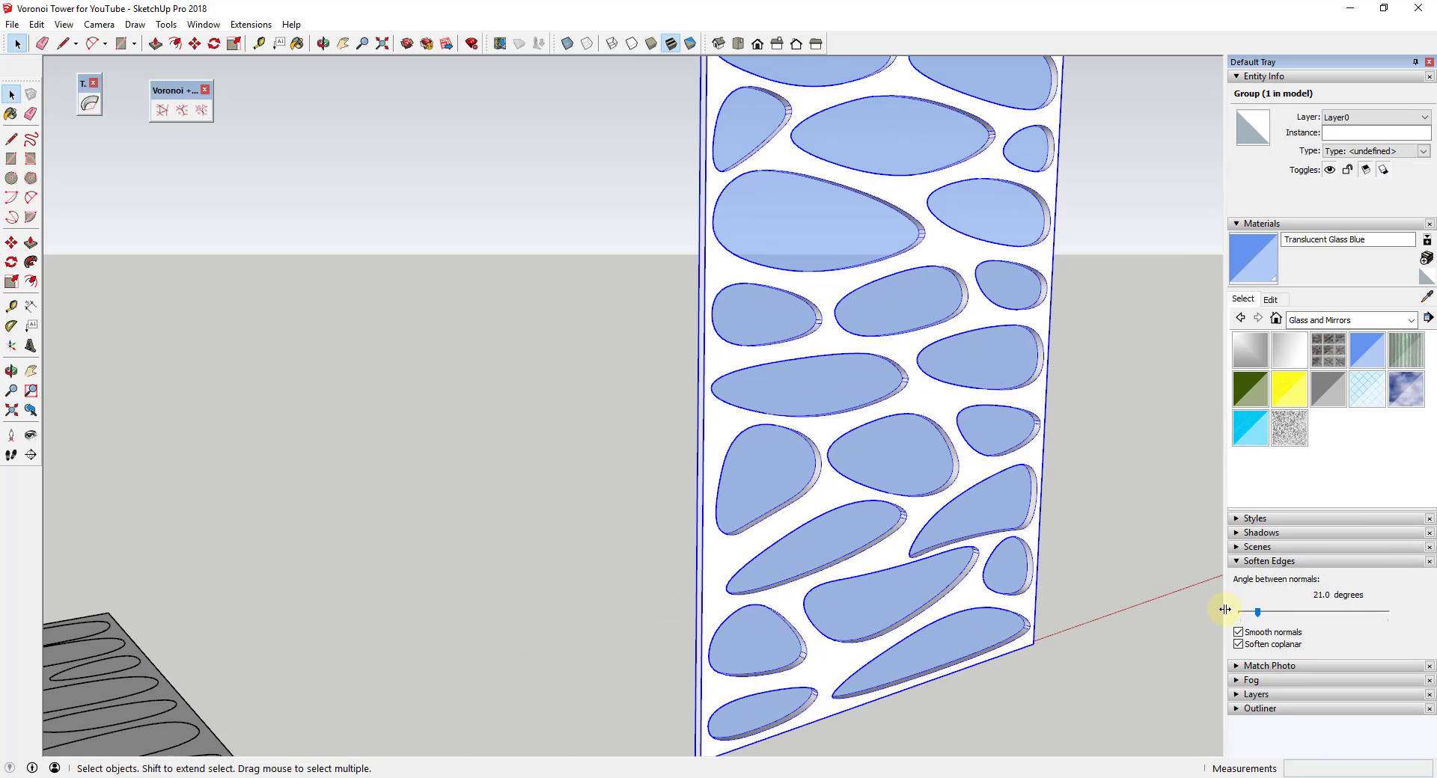
pyautogui.moveTo(1263, 616); pyautogui.dragTo(1264, 615)
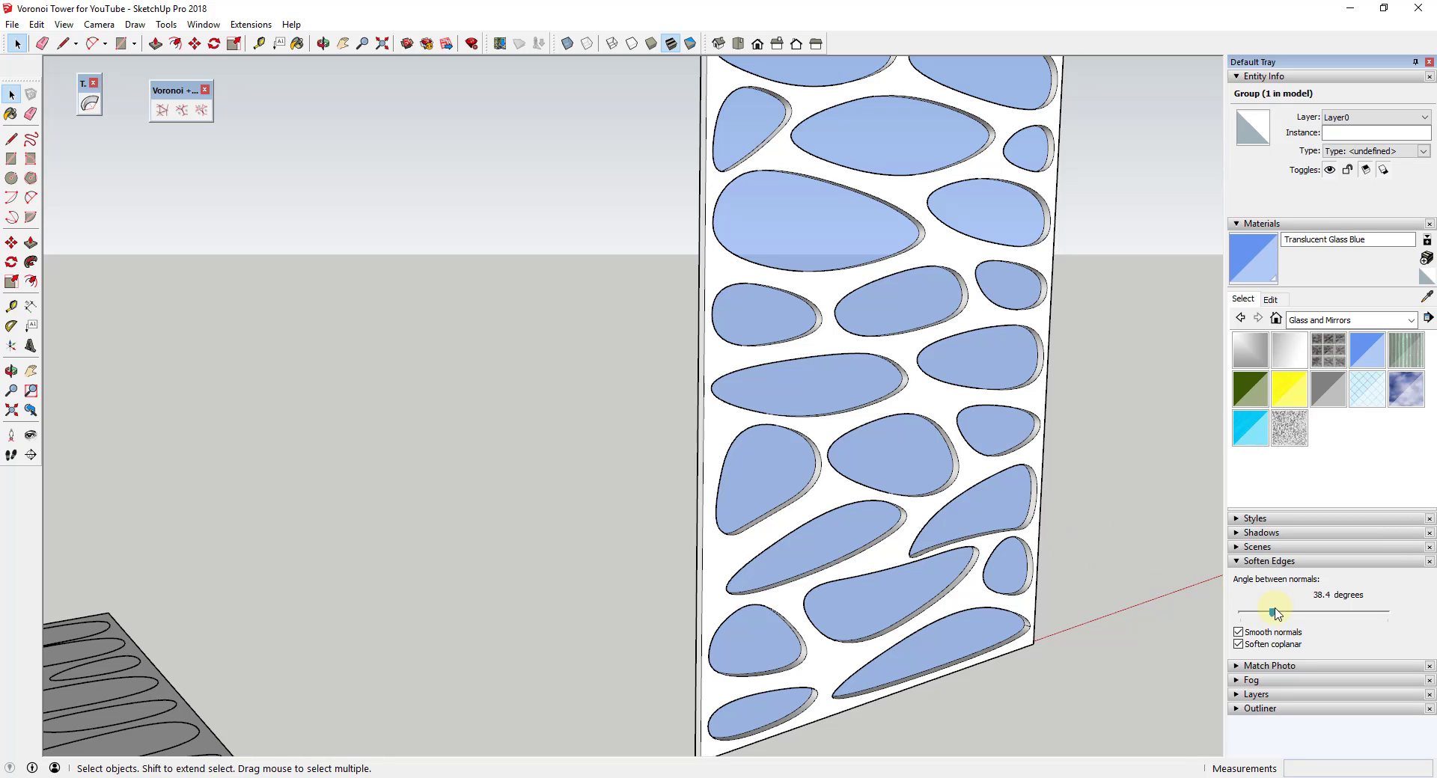
pyautogui.moveTo(1245, 614); pyautogui.dragTo(1255, 612)
pyautogui.moveTo(1283, 618)
pyautogui.mouseDown()
pyautogui.moveTo(1338, 618)
pyautogui.moveTo(1309, 623)
pyautogui.mouseUp()
pyautogui.scroll(-5, 946, 545)
pyautogui.moveTo(1048, 456); pyautogui.dragTo(974, 455, button='middle')
pyautogui.scroll(3, 973, 455)
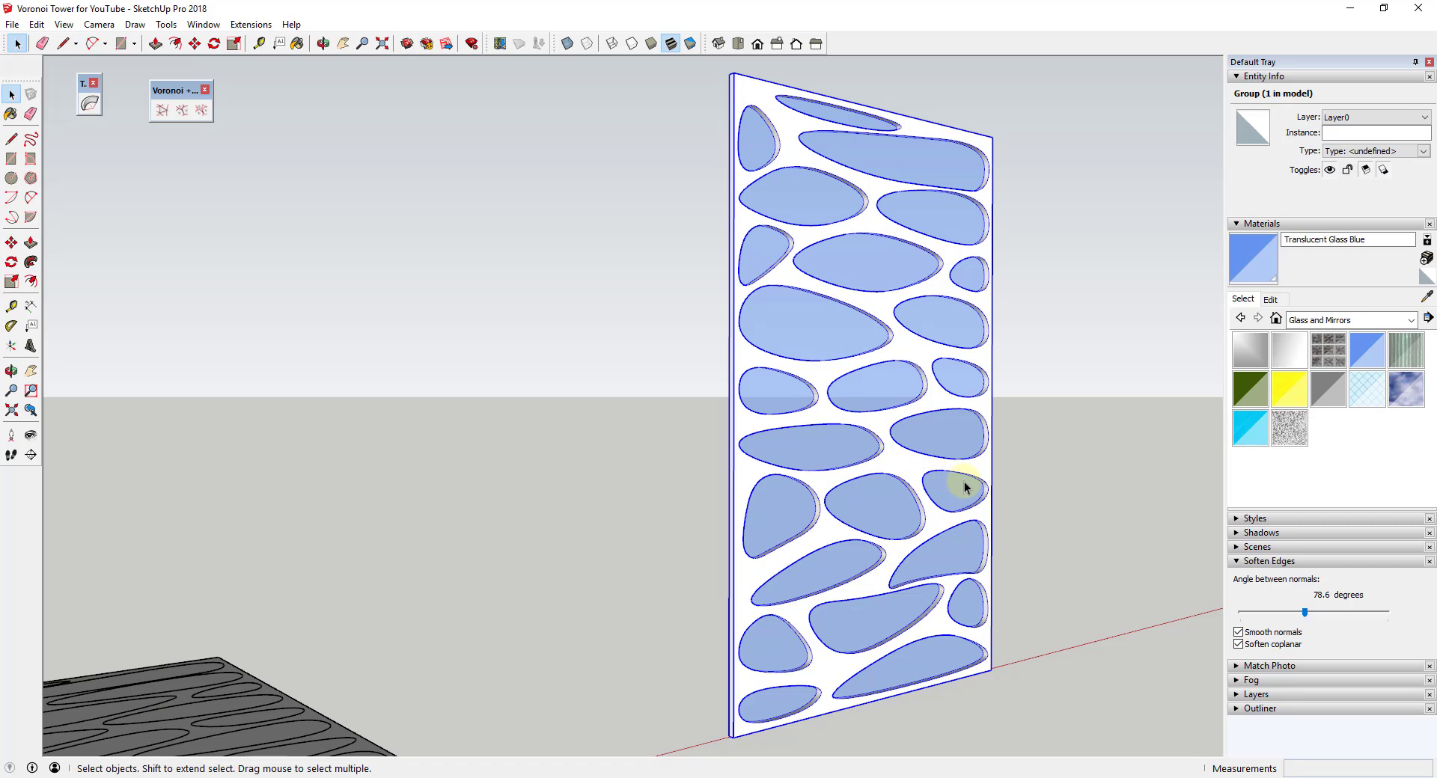
# Bend the upright panel group by 360 degrees into a closed cylindrical tower, and inspect its base.
pyautogui.moveTo(910, 505); pyautogui.dragTo(963, 426, button='middle')
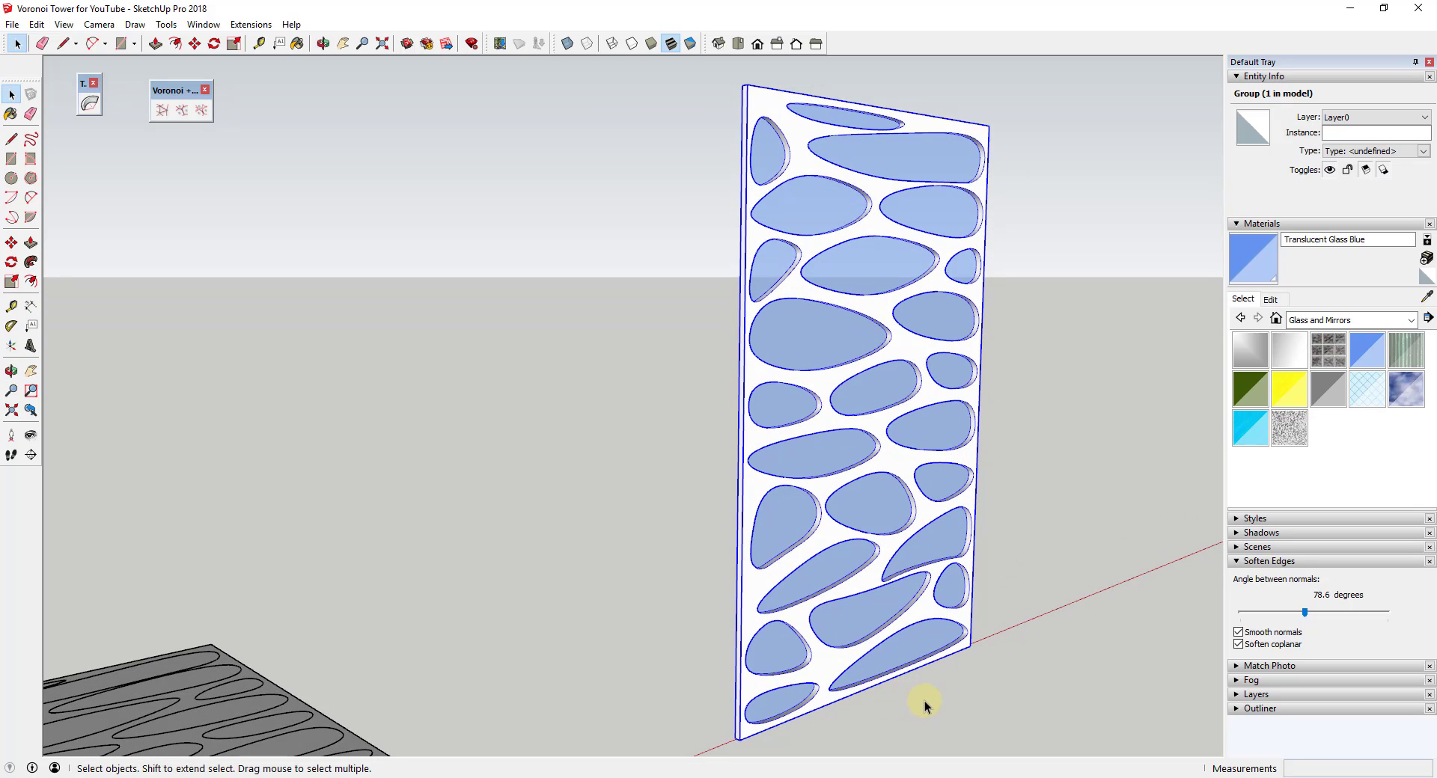
pyautogui.click(89, 105)
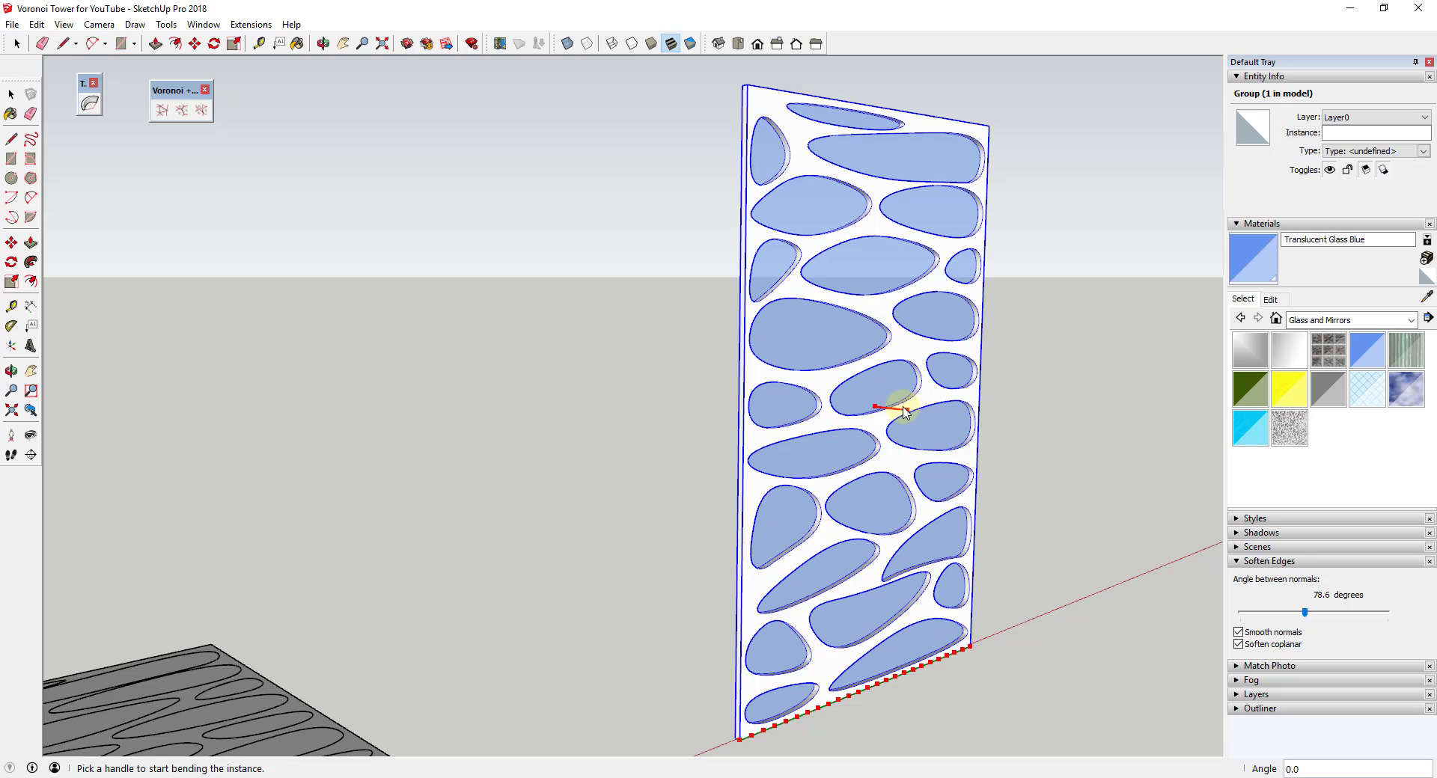
pyautogui.moveTo(907, 412); pyautogui.dragTo(675, 377)
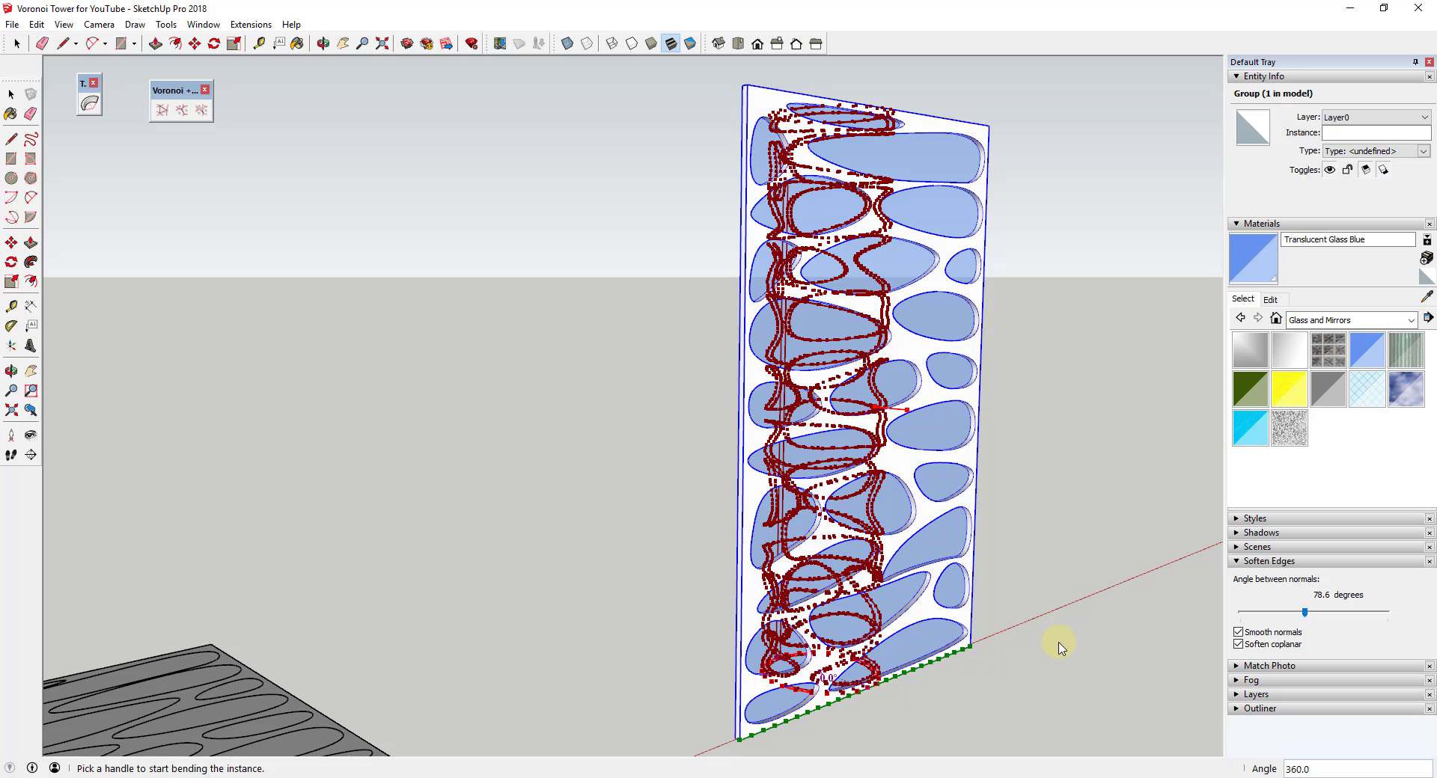
pyautogui.press('space')
pyautogui.moveTo(994, 626); pyautogui.dragTo(860, 555, button='middle')
pyautogui.scroll(3, 892, 684)
pyautogui.moveTo(951, 577); pyautogui.dragTo(817, 539, button='middle')
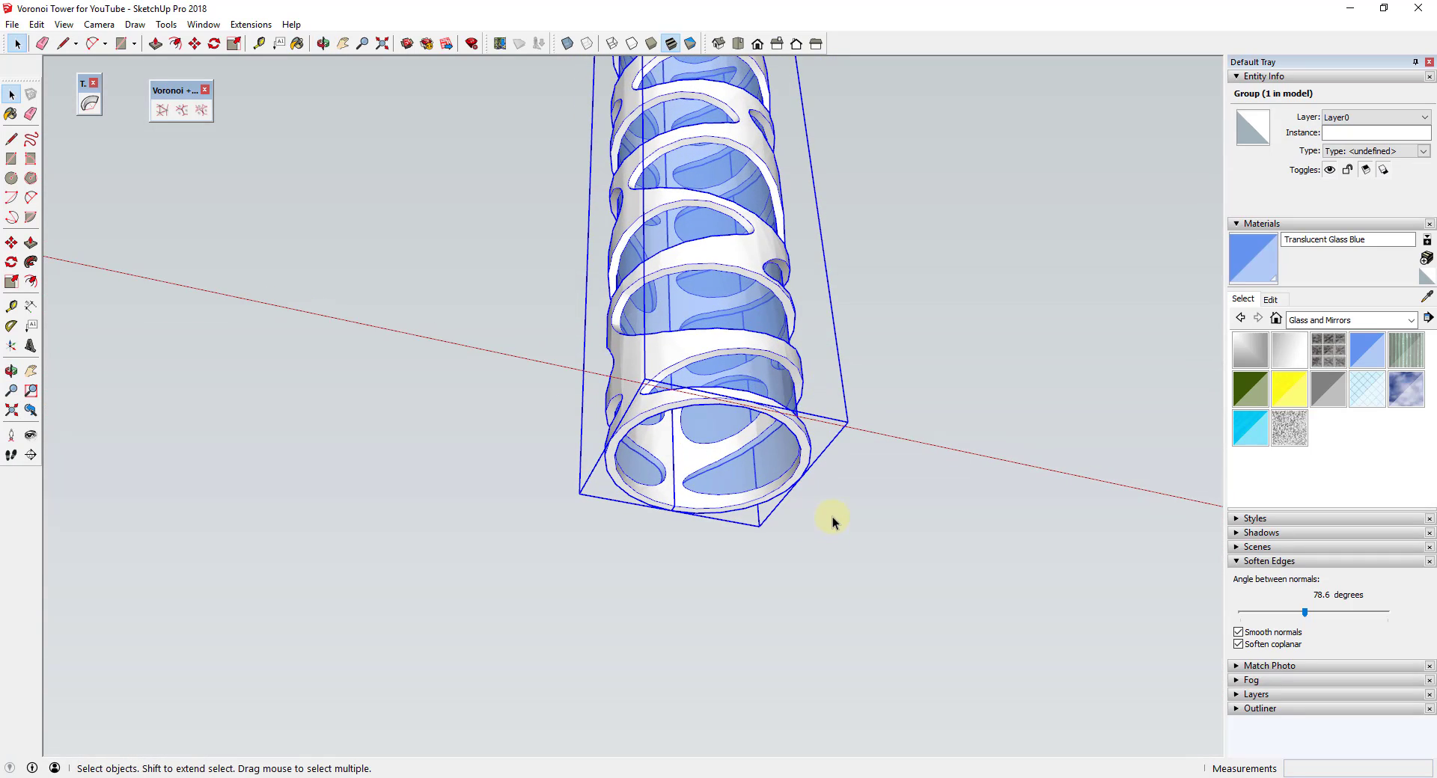
# Draw a diameter line across the tower's base opening and a circle from its midpoint out to the inner wall edge.
pyautogui.press('l')
pyautogui.click(792, 476)
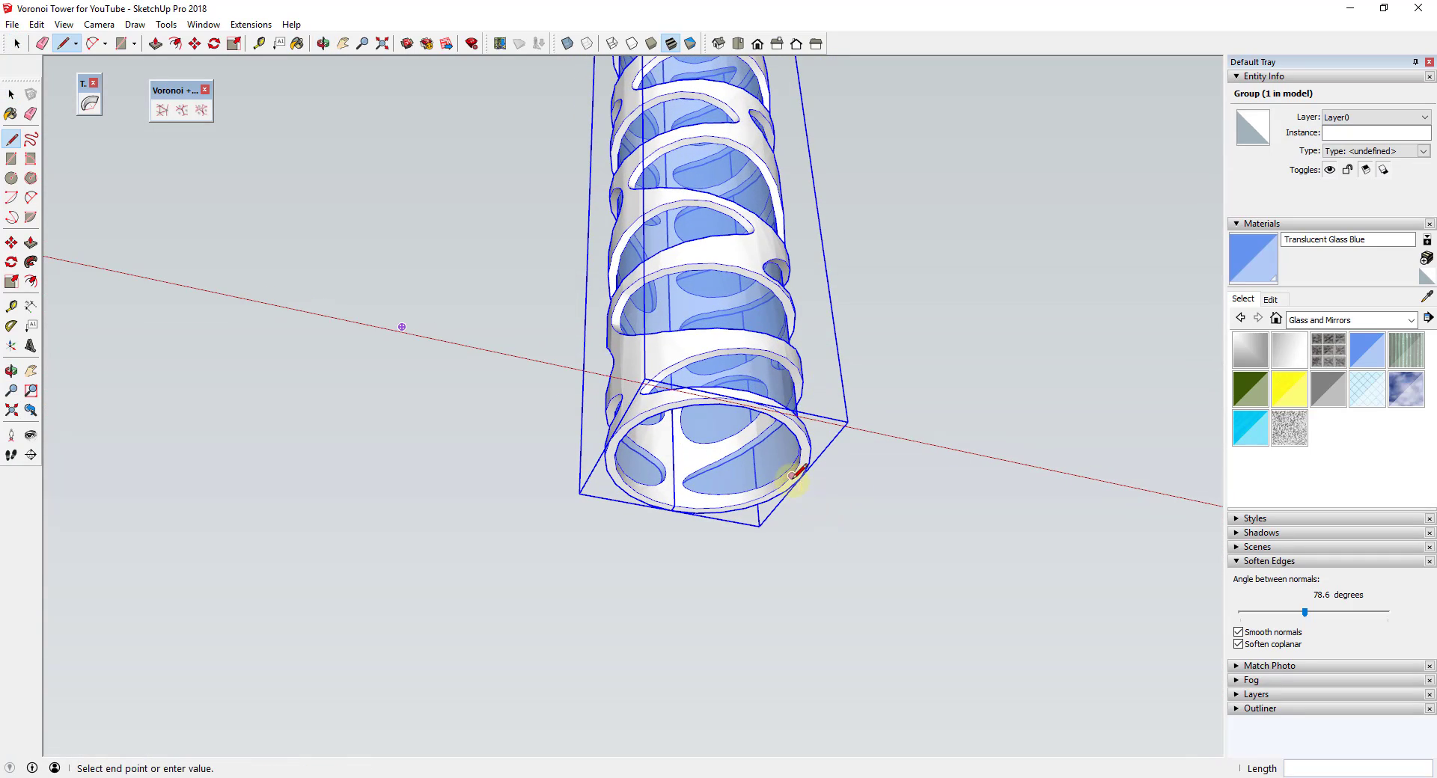
pyautogui.click(619, 442)
pyautogui.press('space')
pyautogui.press('c')
pyautogui.click(707, 459)
pyautogui.click(793, 473)
pyautogui.press('space')
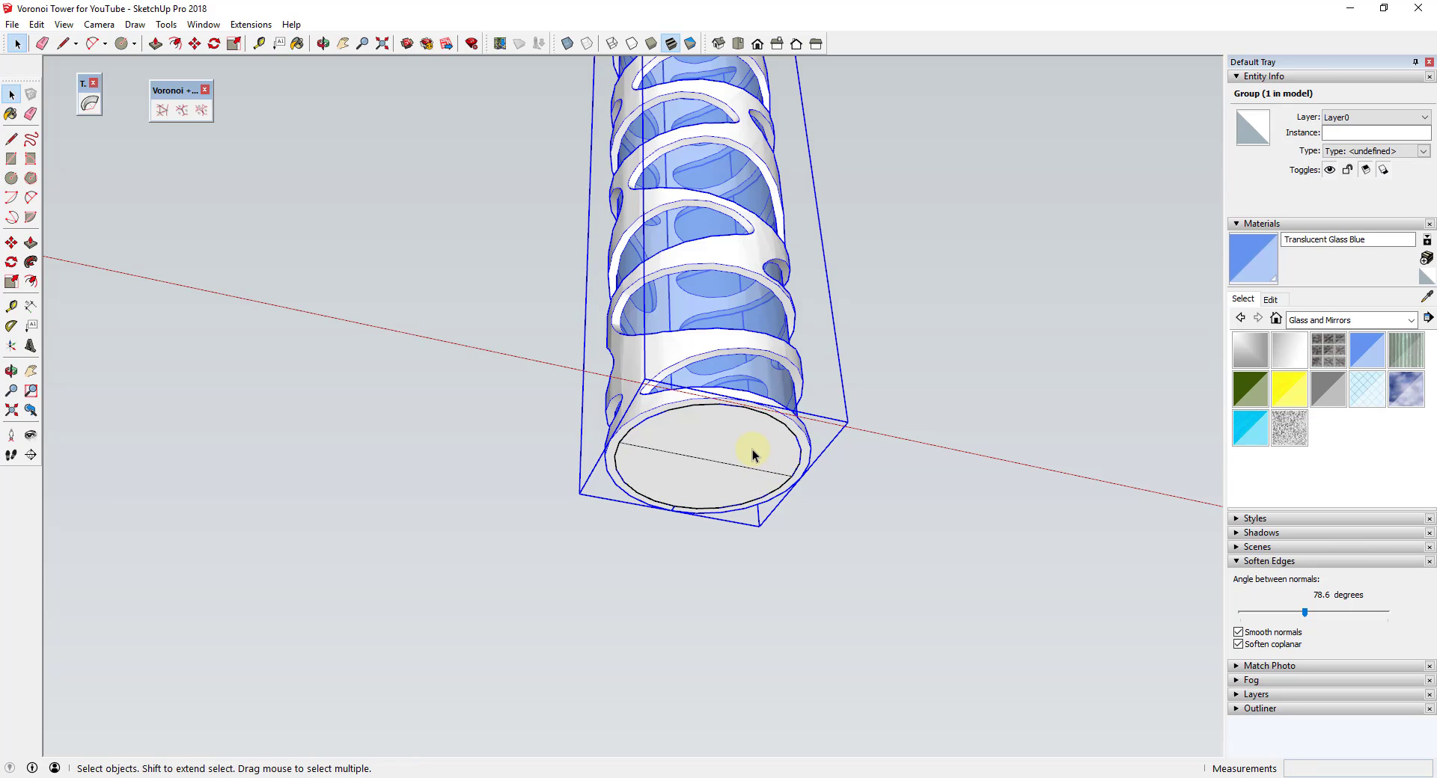
# Erase the diameter line dividing the base circle so it forms one undivided face.
pyautogui.moveTo(754, 449); pyautogui.dragTo(809, 530, button='middle')
pyautogui.scroll(3, 726, 447)
pyautogui.scroll(2, 729, 446)
pyautogui.press('p')
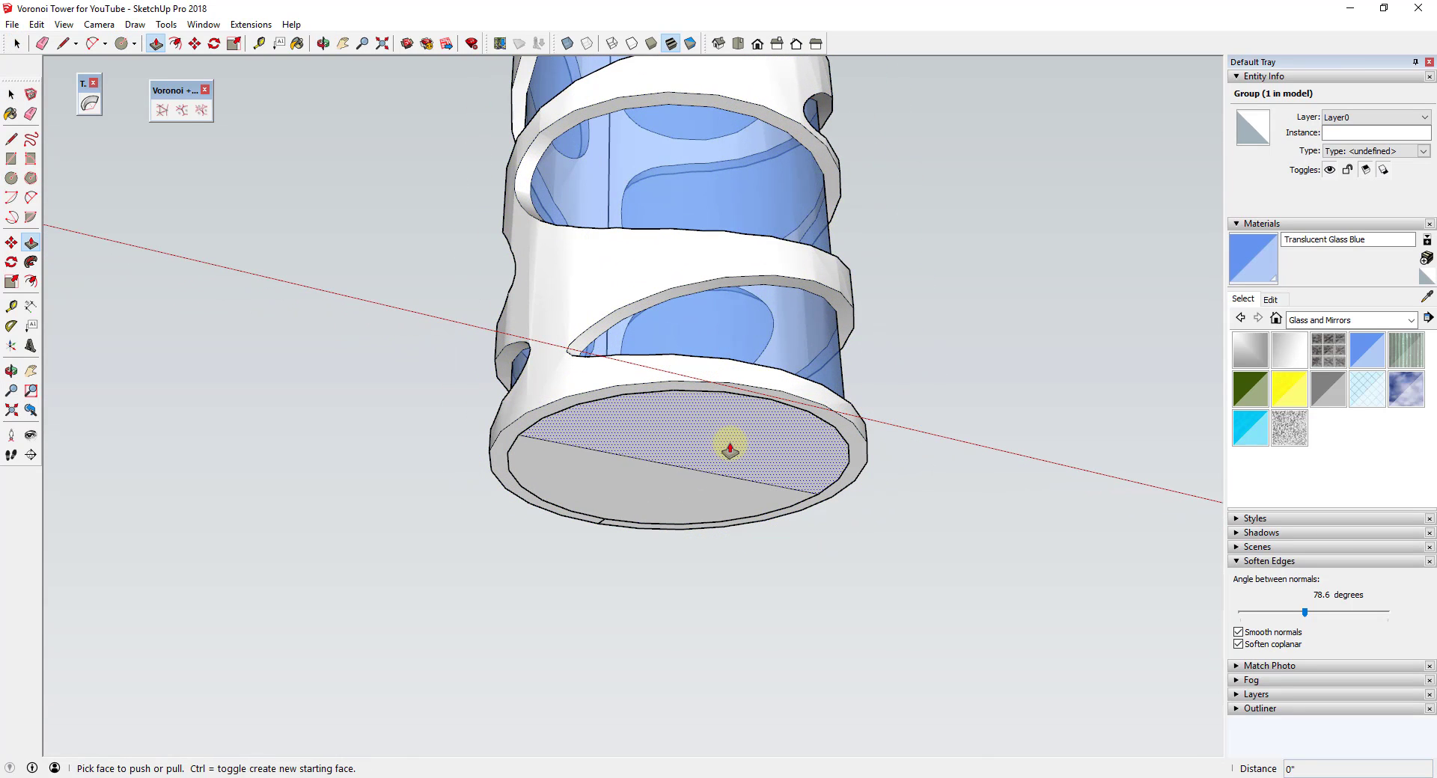
pyautogui.click(731, 446)
pyautogui.press('e')
pyautogui.click(711, 464)
pyautogui.press('space')
# Extrude the circular base face into a floor slab about 6 inches thick and make the slab a group.
pyautogui.click(708, 464)
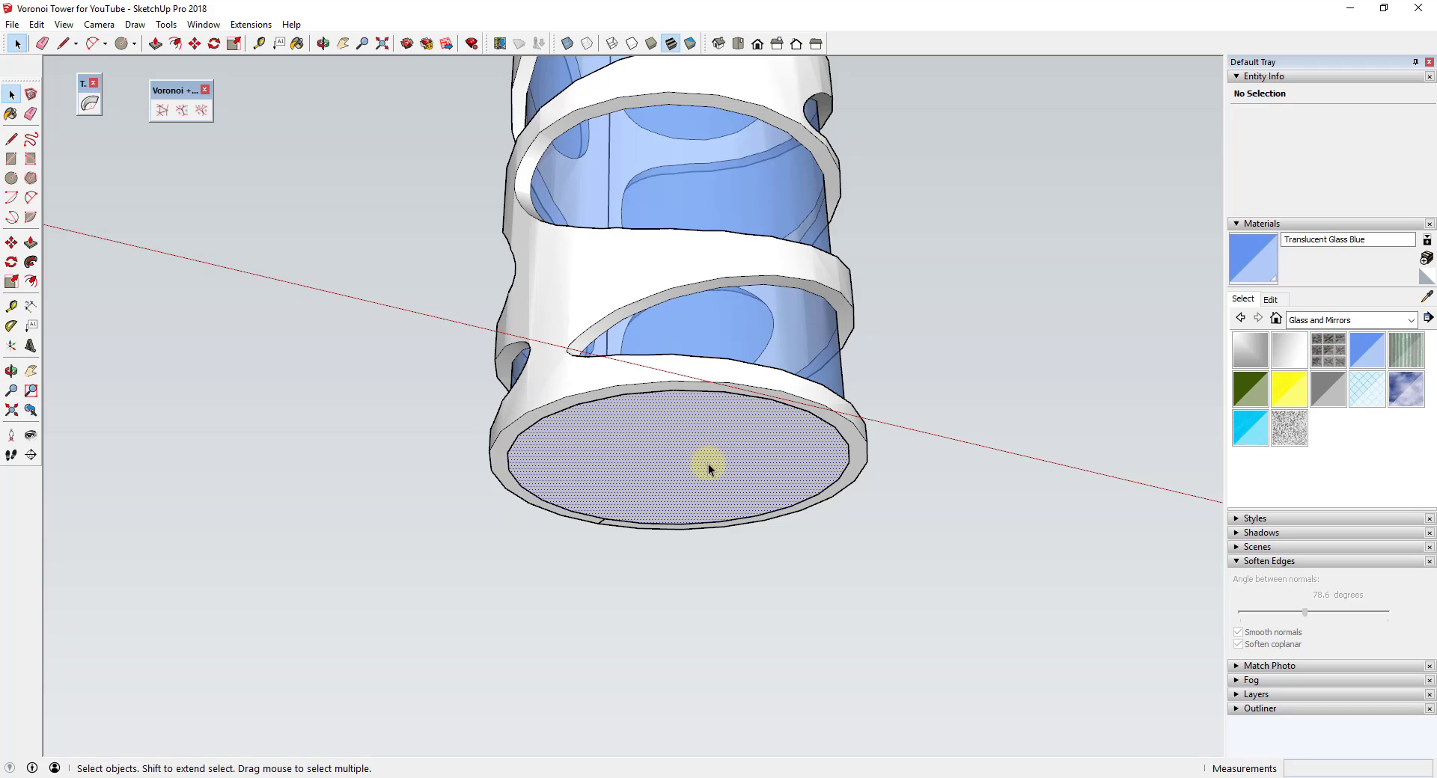
pyautogui.press('p')
pyautogui.click(713, 467)
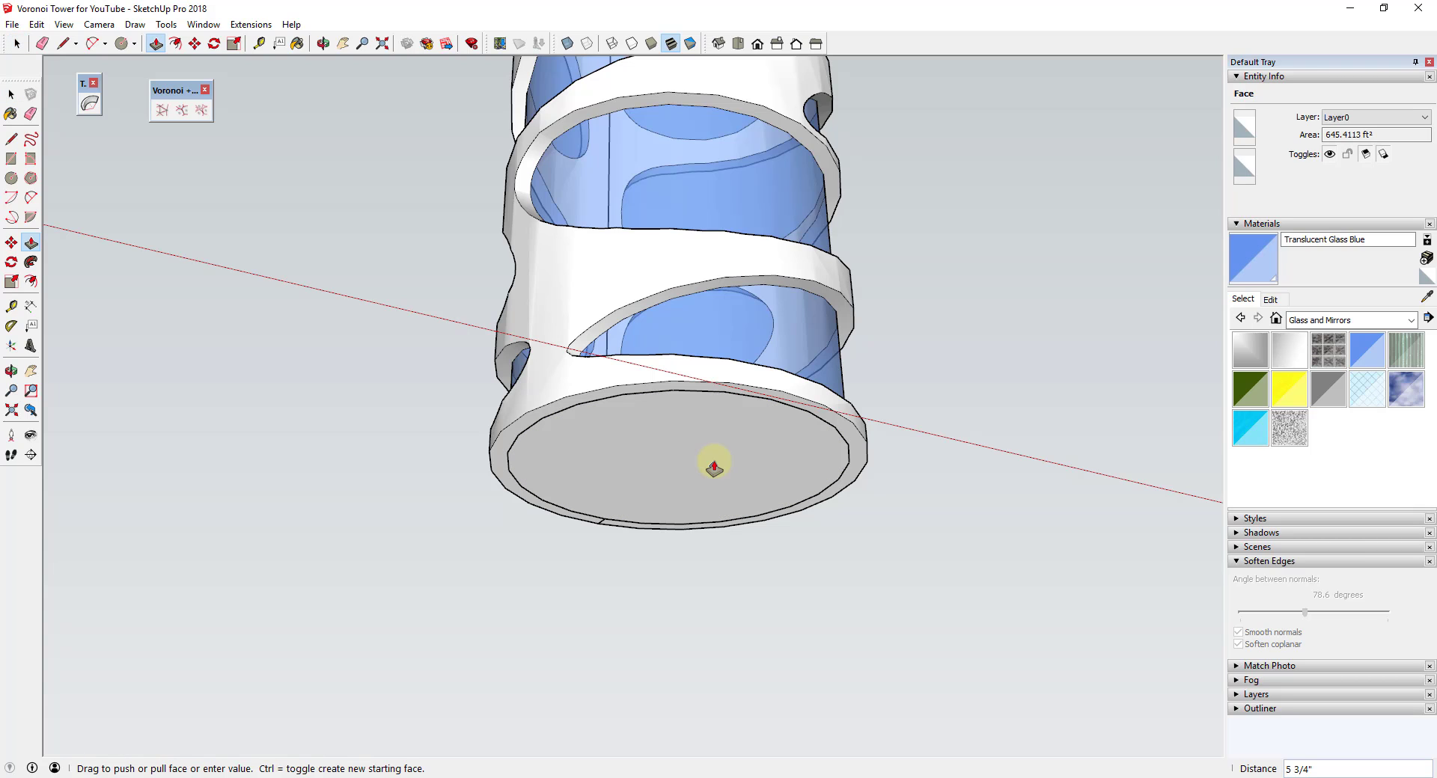
pyautogui.press('space')
pyautogui.doubleClick(709, 445)
pyautogui.rightClick(710, 443)
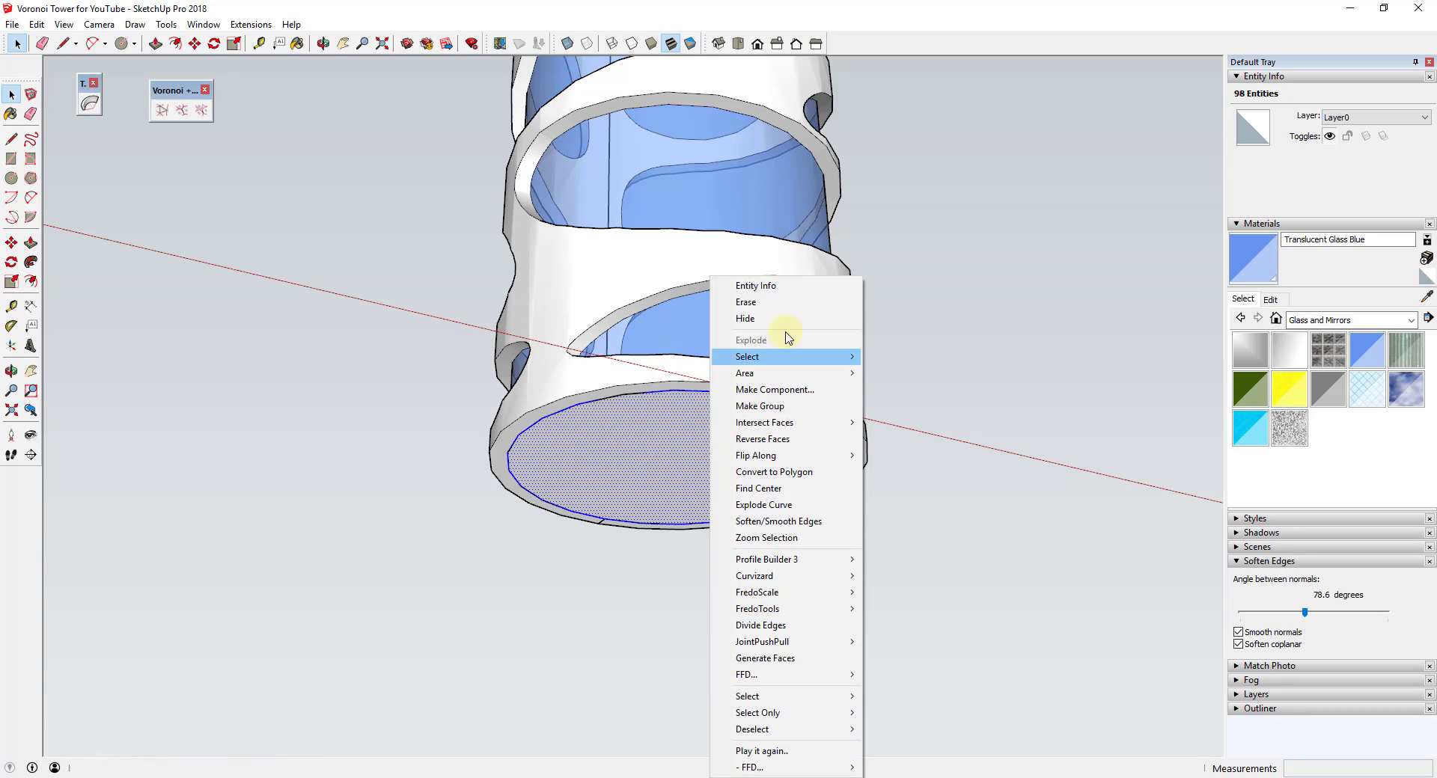
pyautogui.click(777, 412)
# Copy the floor slab group straight up from the base to the tower's top rim.
pyautogui.moveTo(771, 369); pyautogui.dragTo(701, 503, button='middle')
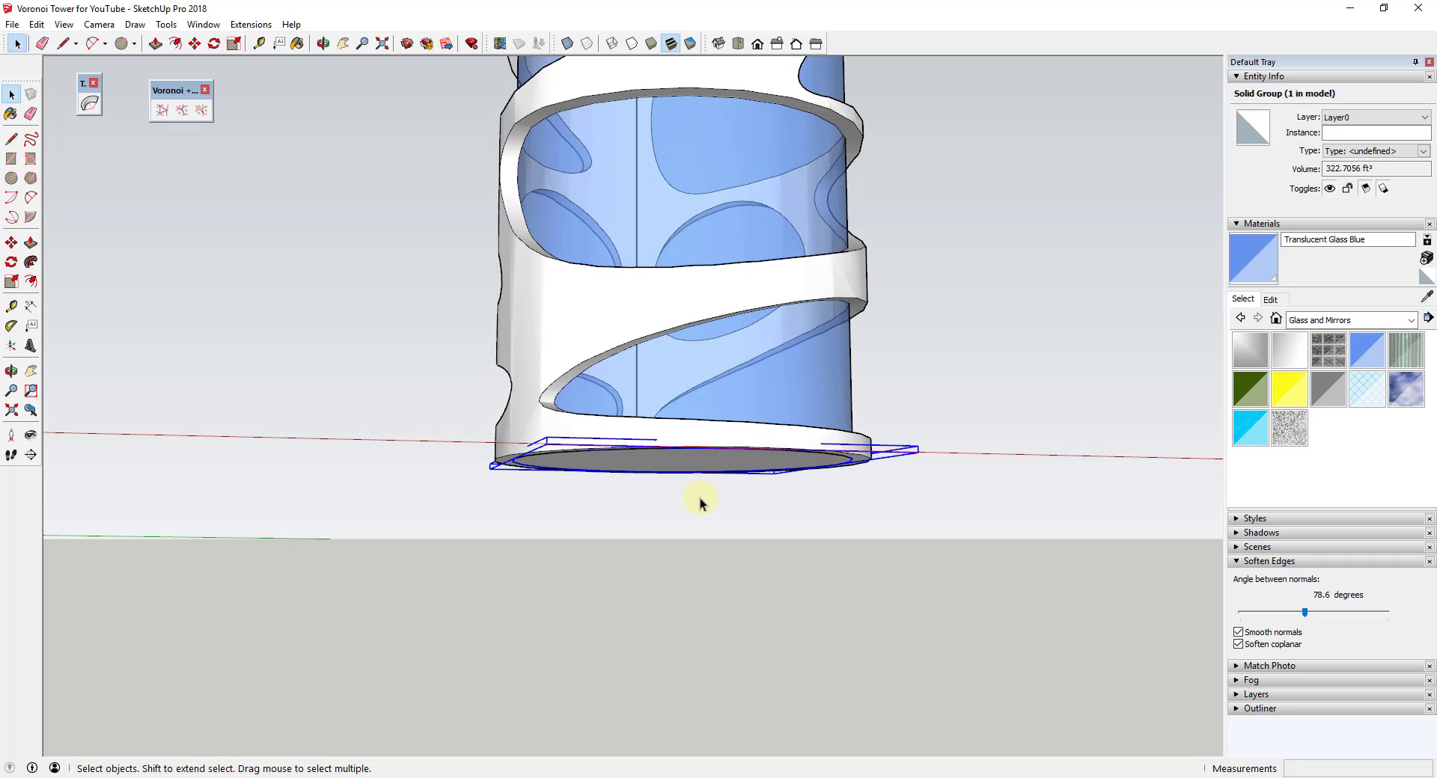
pyautogui.press('m')
pyautogui.click(711, 468)
pyautogui.press('ctrl')
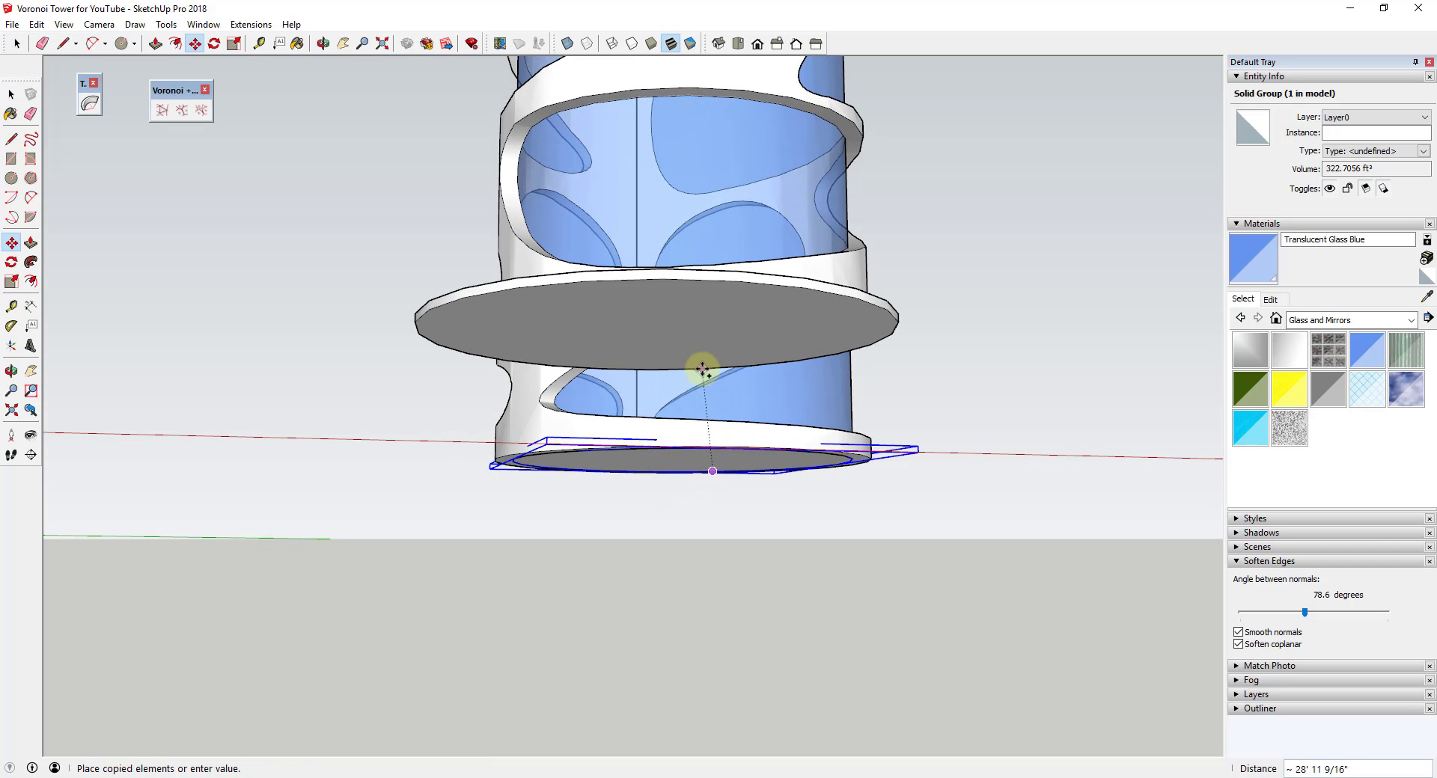
pyautogui.scroll(-5, 706, 379)
pyautogui.moveTo(722, 139); pyautogui.dragTo(687, 372, button='middle')
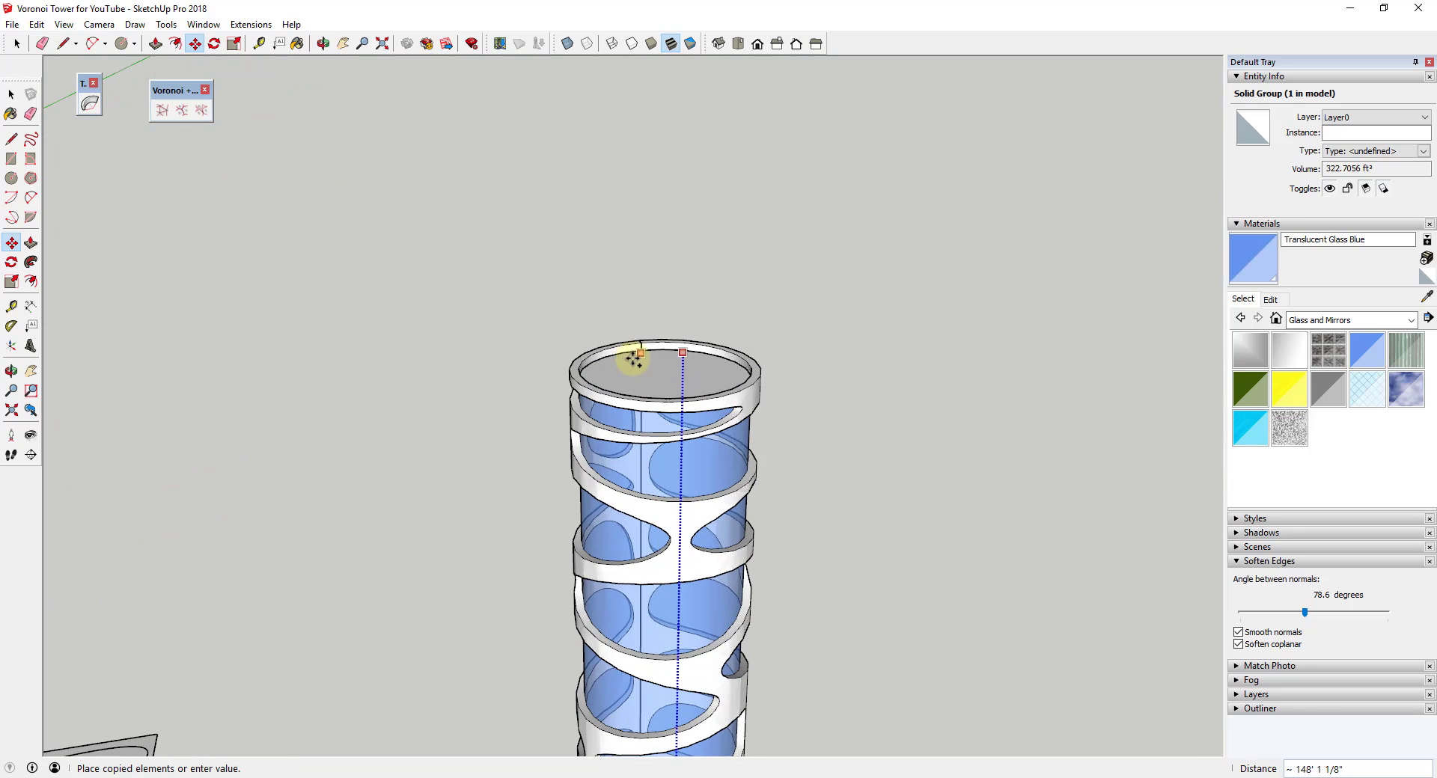
pyautogui.click(683, 346)
# Divide the slab copy distance by 12 to array evenly spaced floors through the tower, and clear the selection.
pyautogui.scroll(-5, 793, 250)
pyautogui.moveTo(835, 590); pyautogui.dragTo(902, 457, button='middle')
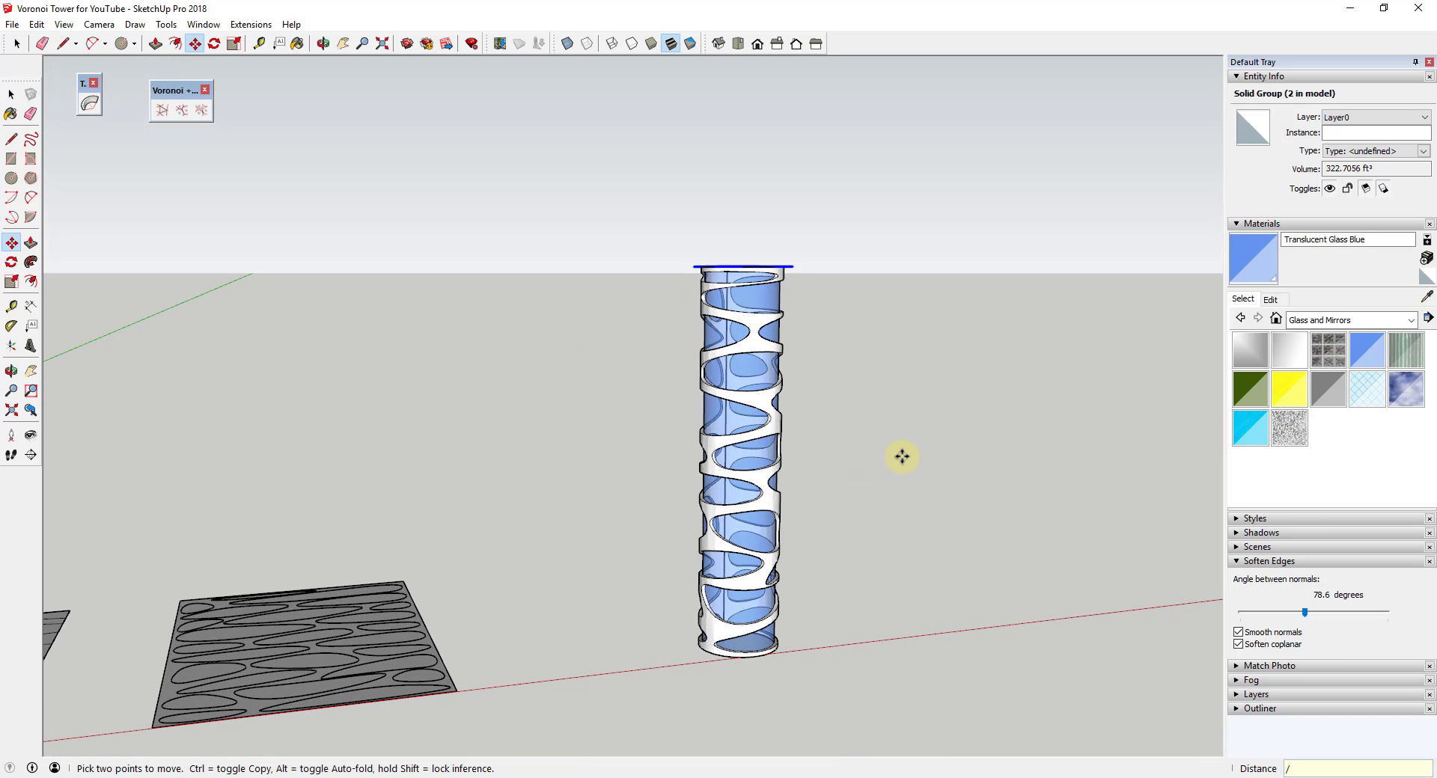
pyautogui.hotkey('ctrl', 't')
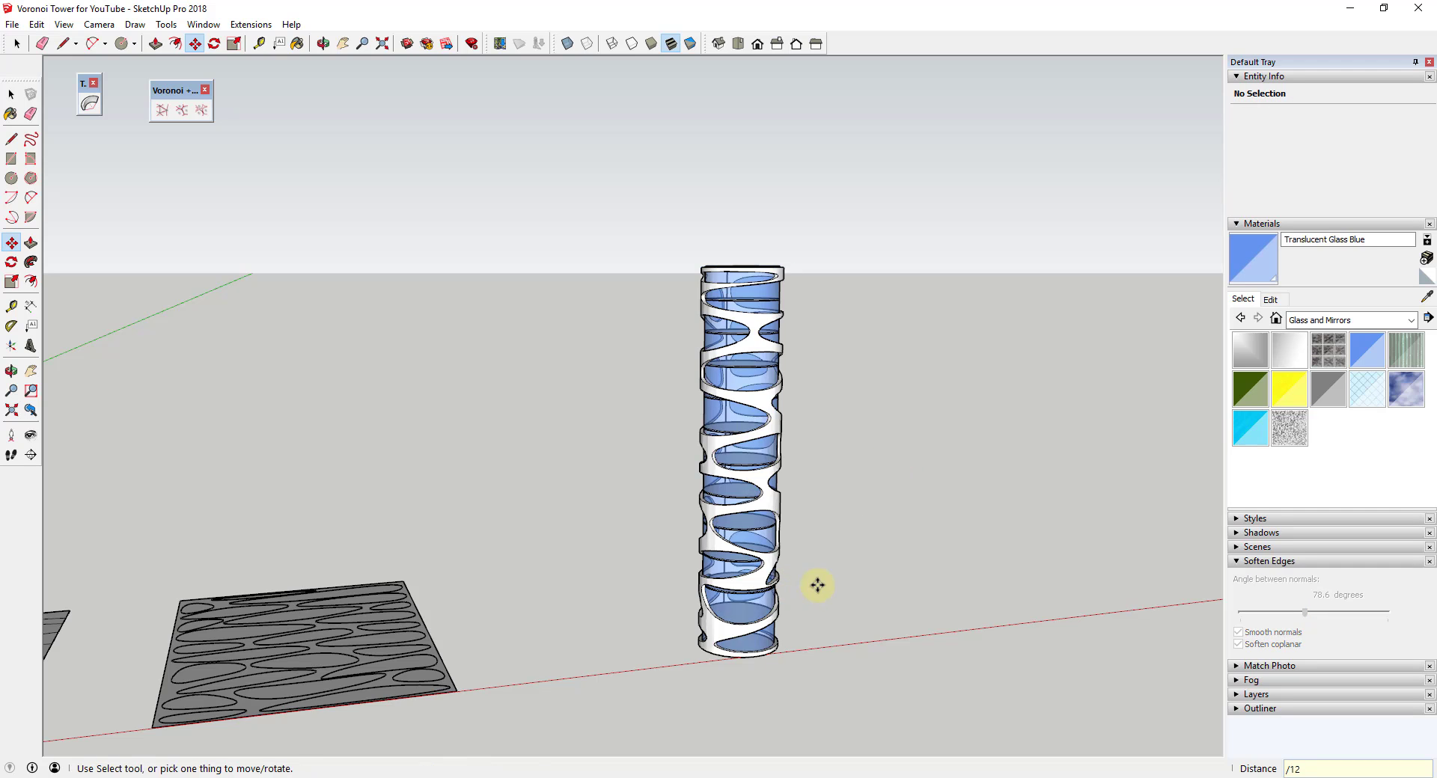
# Inspect the spacing and fit of the floor slabs inside the tower, both close up and over its full height.
pyautogui.scroll(2, 818, 583)
pyautogui.scroll(2, 921, 494)
pyautogui.moveTo(963, 474); pyautogui.dragTo(936, 558, button='middle')
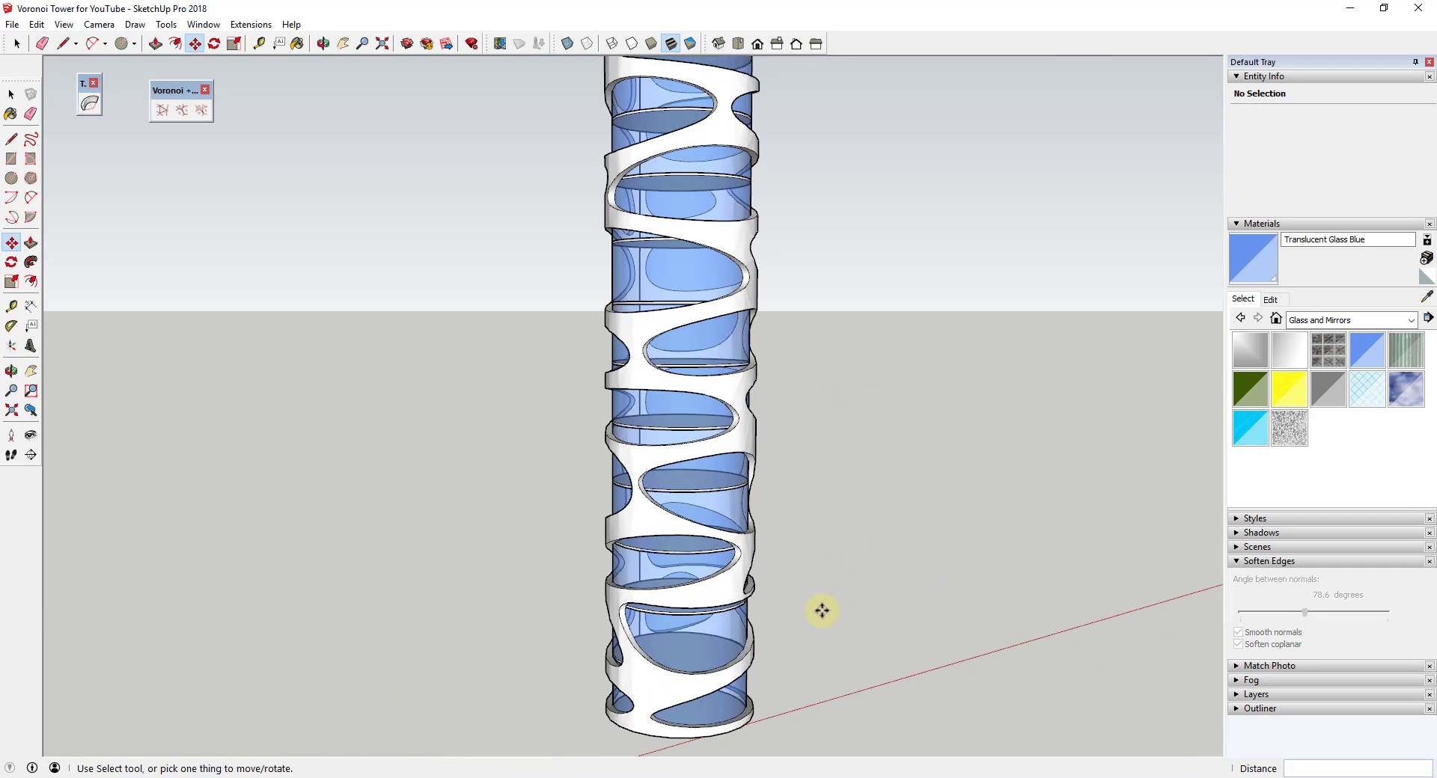
pyautogui.scroll(3, 685, 680)
pyautogui.moveTo(685, 680); pyautogui.dragTo(593, 683, button='middle')
pyautogui.press('space')
pyautogui.scroll(1, 699, 666)
pyautogui.moveTo(699, 689); pyautogui.dragTo(447, 618, button='middle')
pyautogui.scroll(1, 343, 624)
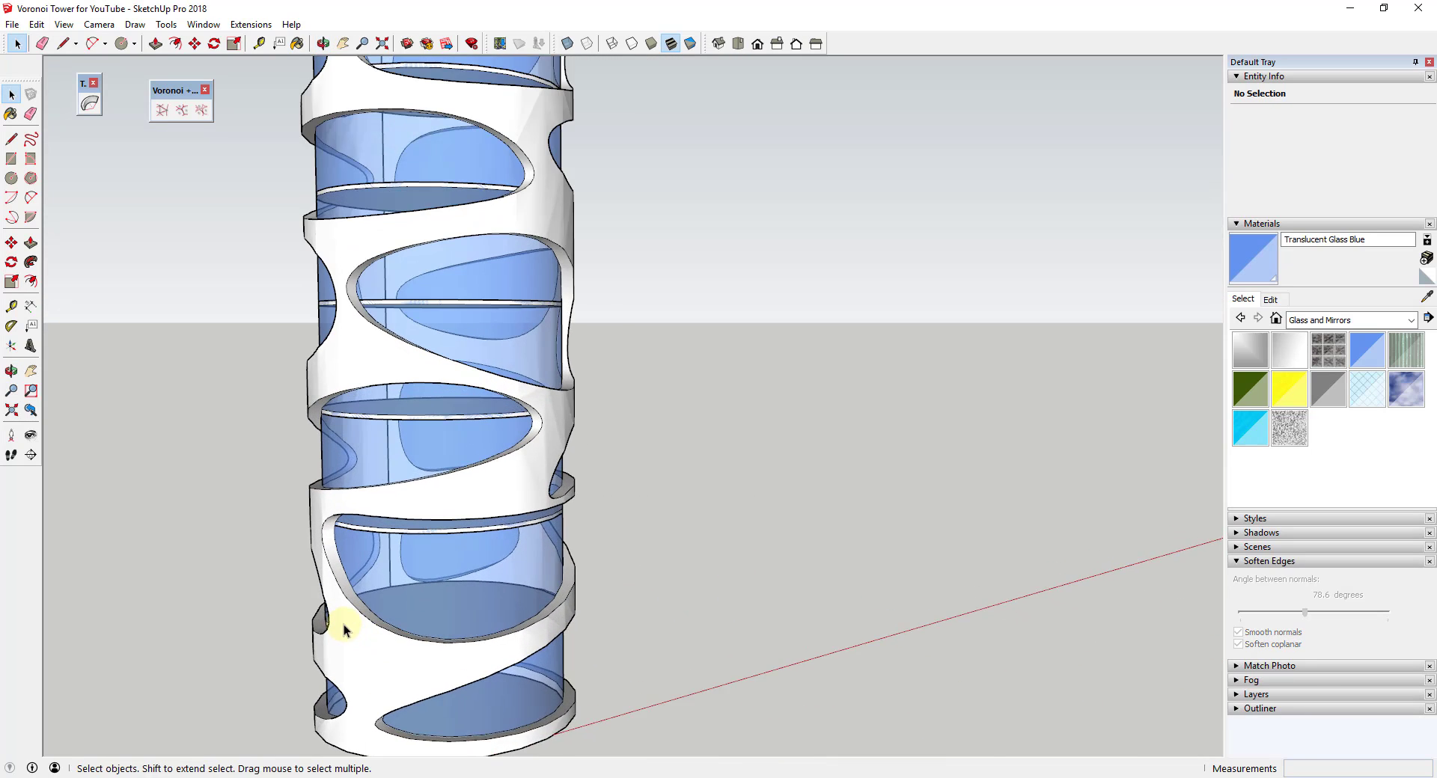
pyautogui.scroll(-4, 542, 614)
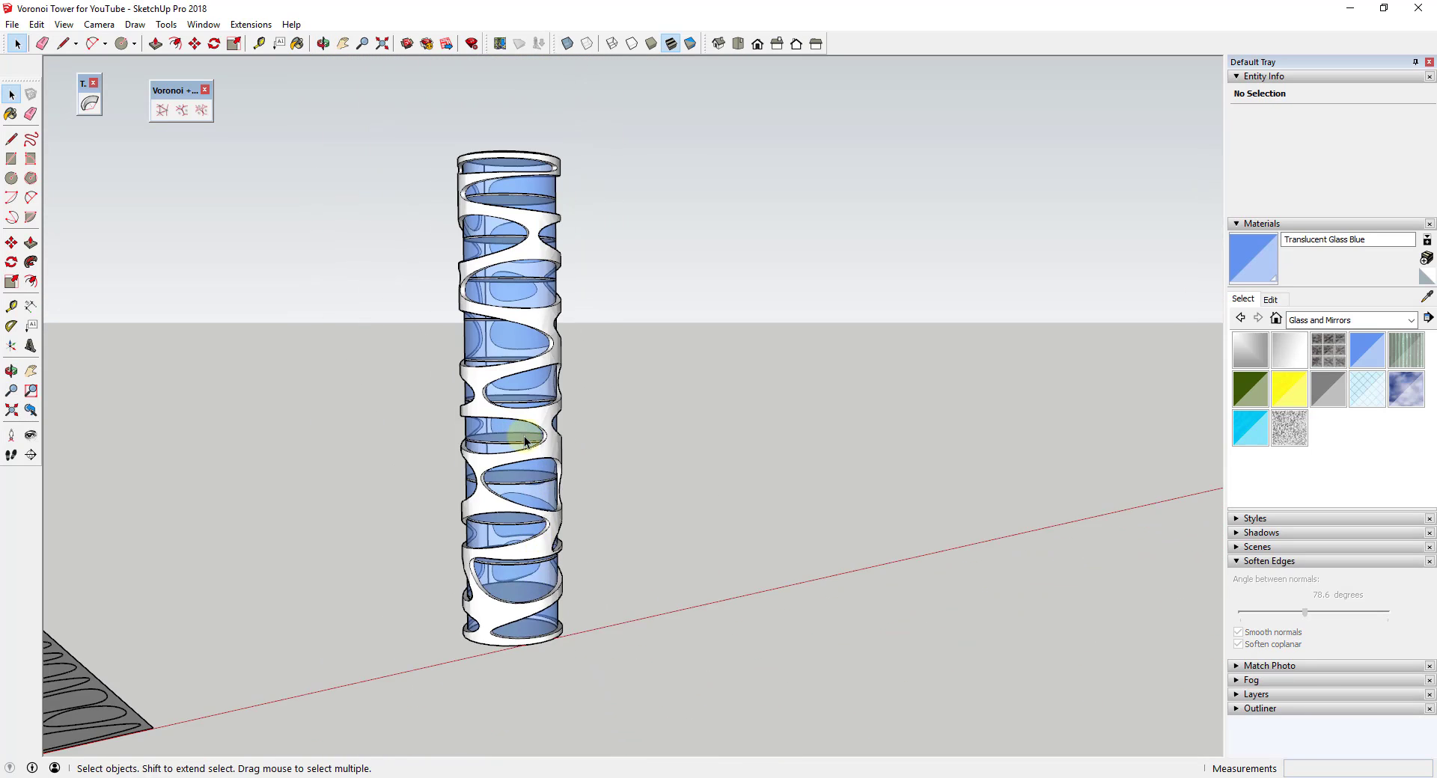
pyautogui.scroll(2, 488, 468)
pyautogui.moveTo(488, 468)
pyautogui.mouseDown(button='middle')
pyautogui.moveTo(520, 452)
pyautogui.moveTo(481, 459)
pyautogui.mouseUp(button='middle')
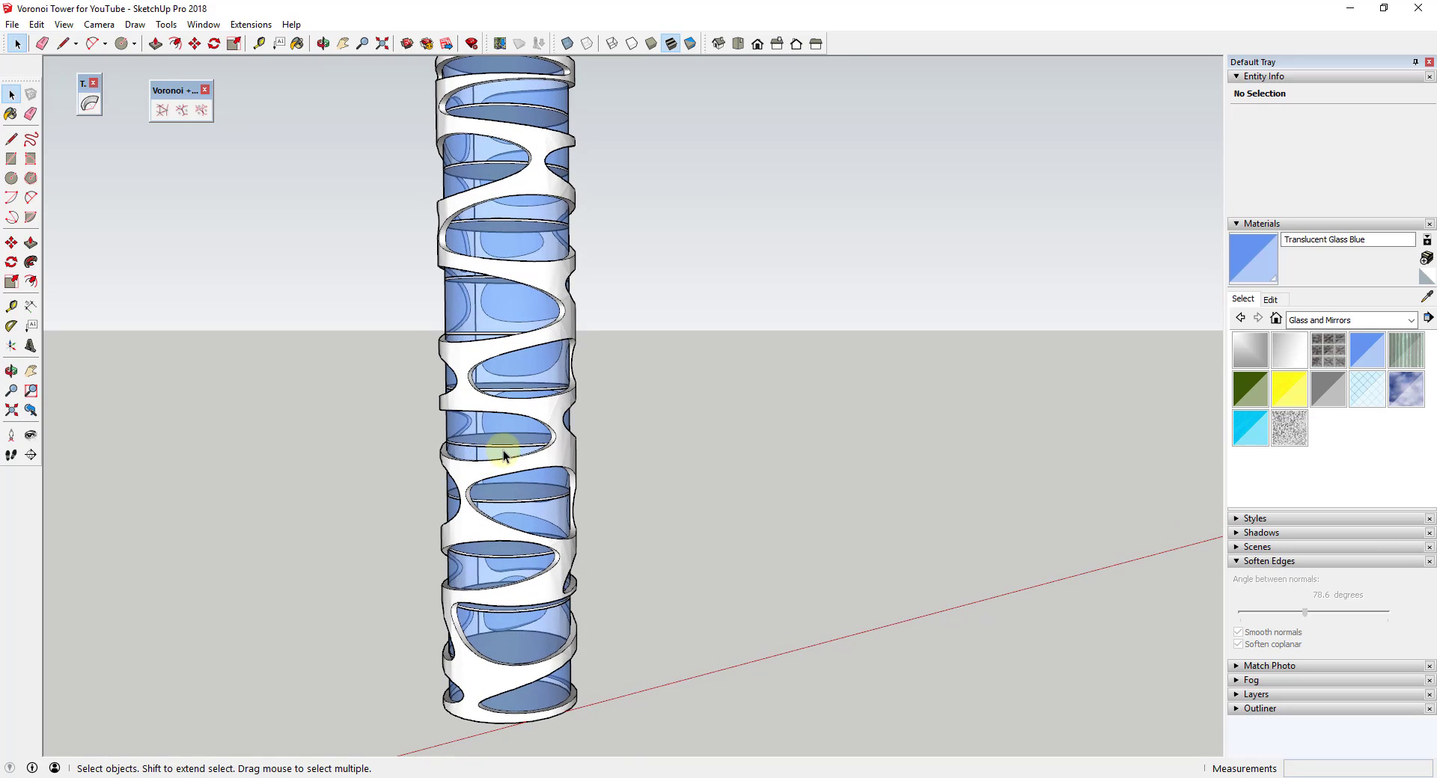